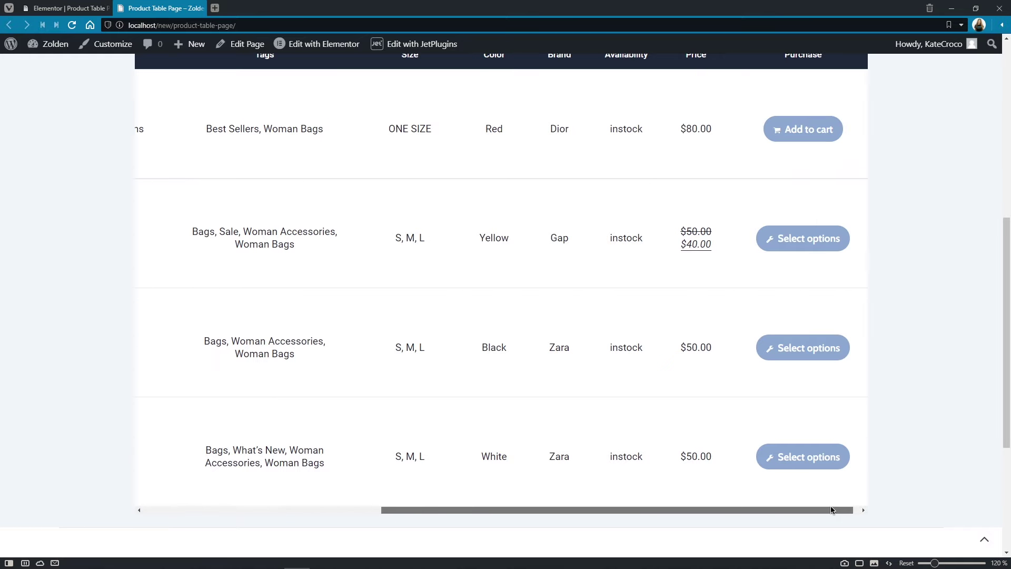
Remove the "bag" search filter and filter the product table by the Accessories category
scroll(580, 506, "up", 5)
scroll(579, 503, "up", 1)
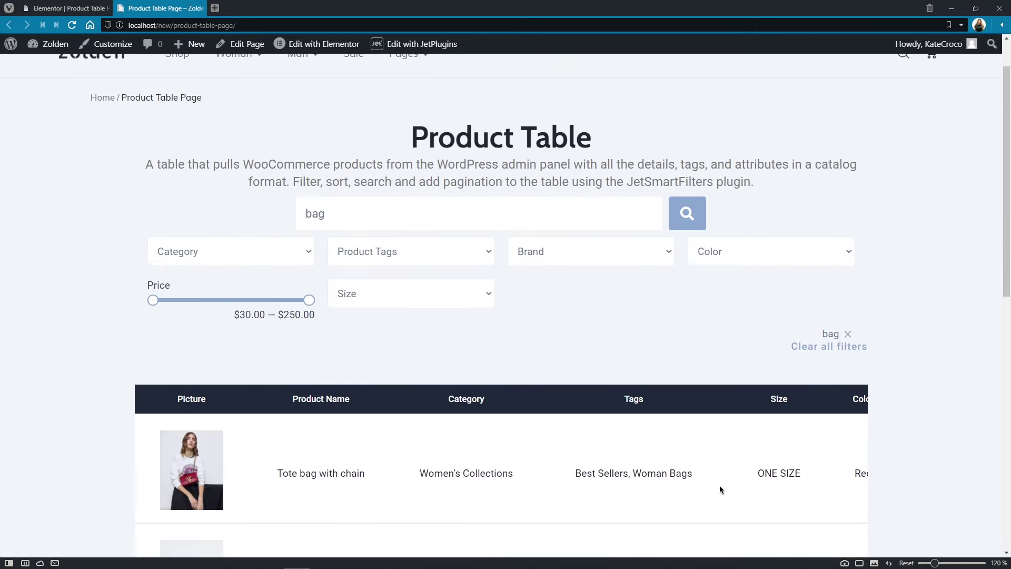
left_click(847, 337)
left_click(294, 253)
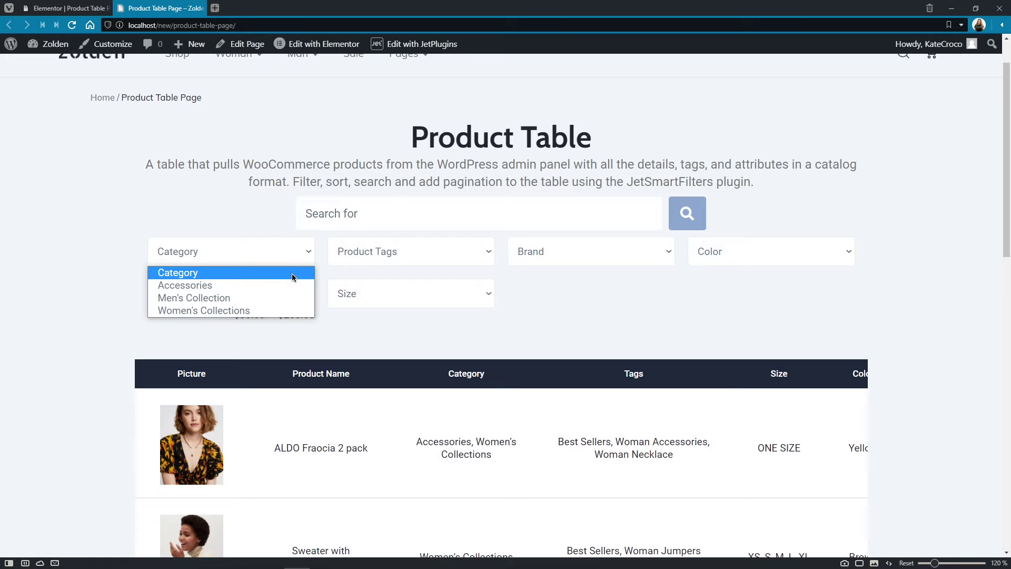
left_click(293, 285)
Narrow the product table to the Glasses tag, Boss brand and Black color
left_click(469, 265)
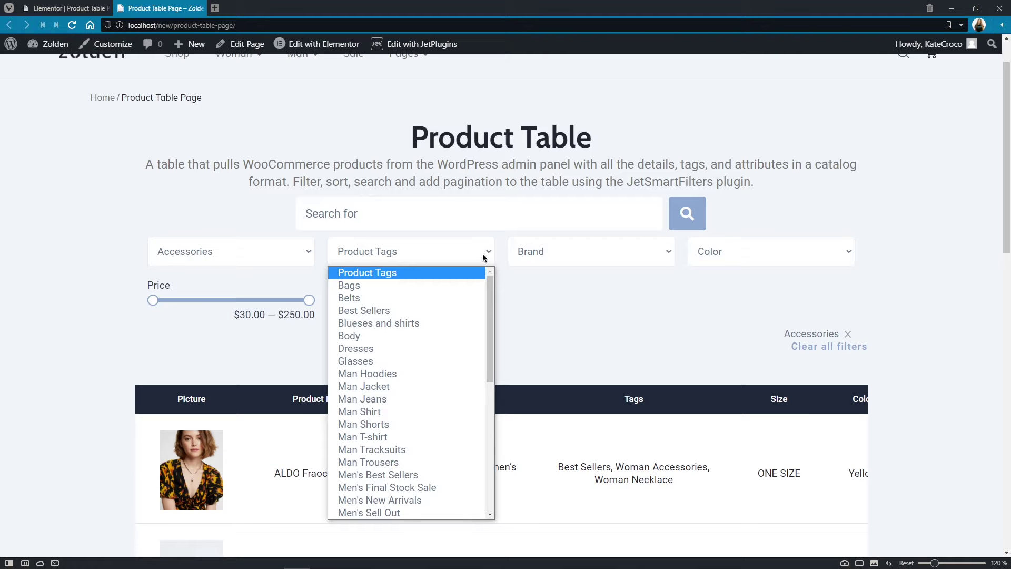
left_click(438, 360)
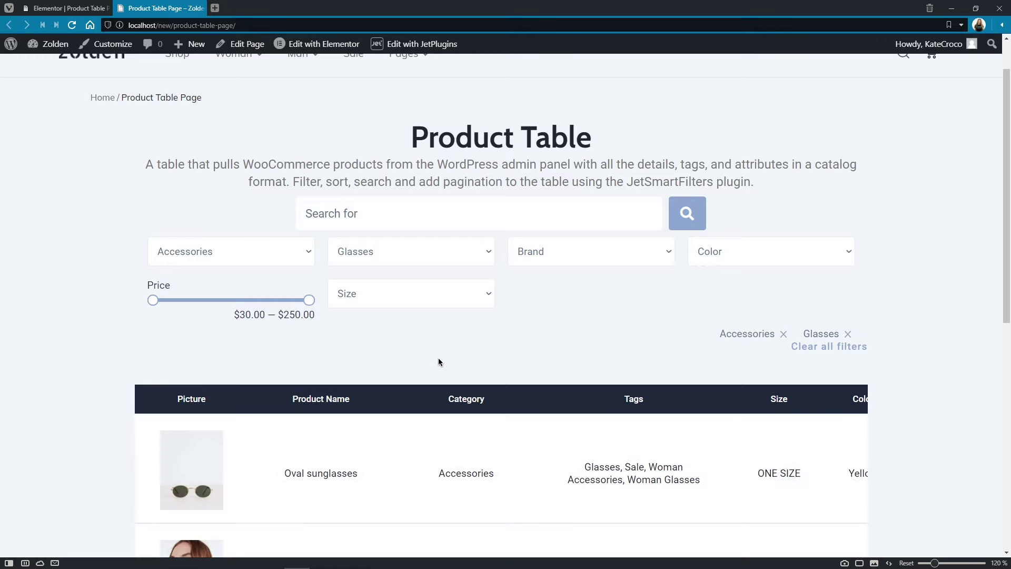
left_click(662, 250)
left_click(621, 323)
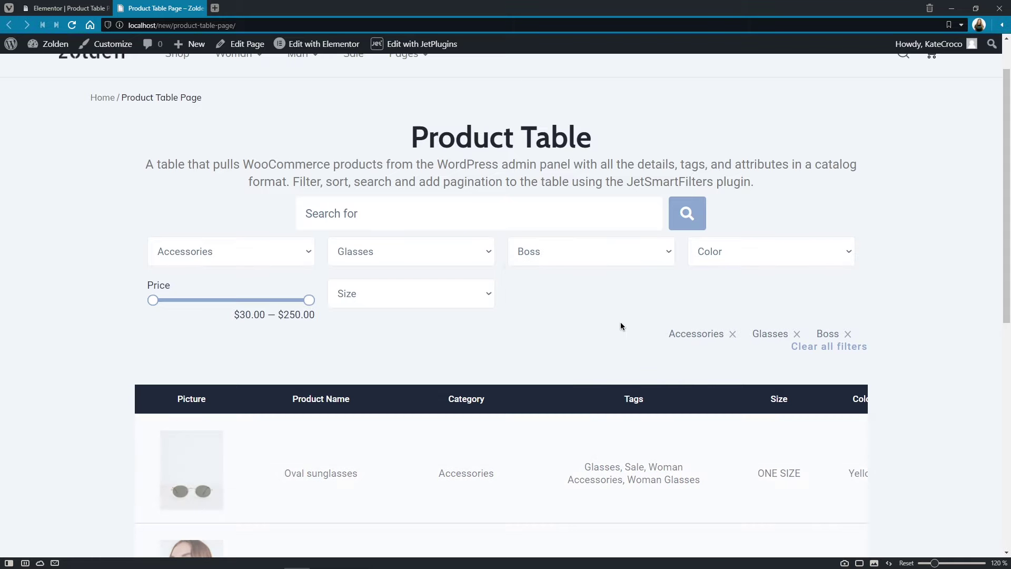
left_click(849, 254)
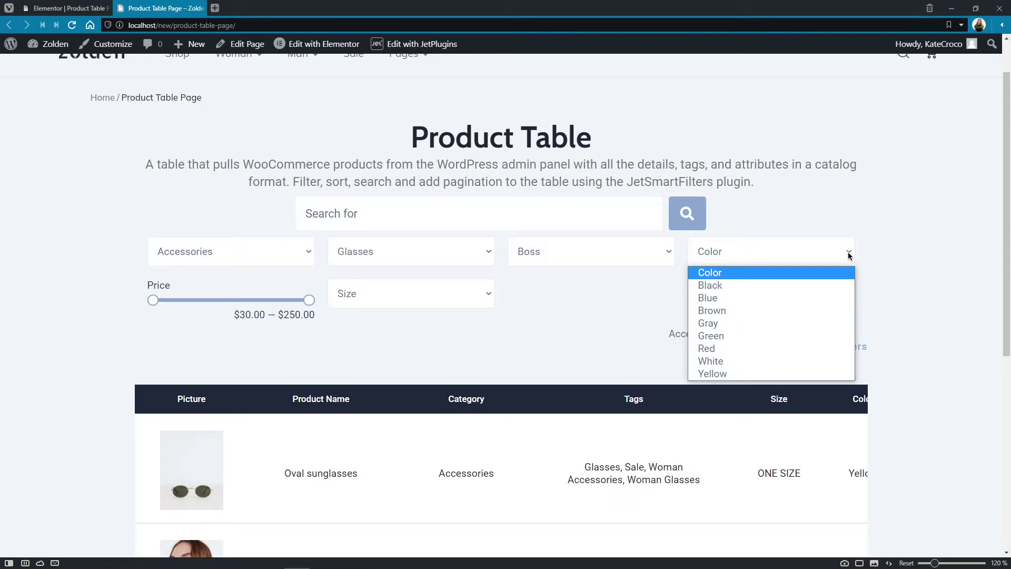
left_click(817, 287)
Try a price range of $30.00–$233.00, and remove both the price and Boss filters
mouse_move(308, 303)
left_mouse_down()
mouse_move(176, 300)
mouse_move(298, 301)
left_mouse_up()
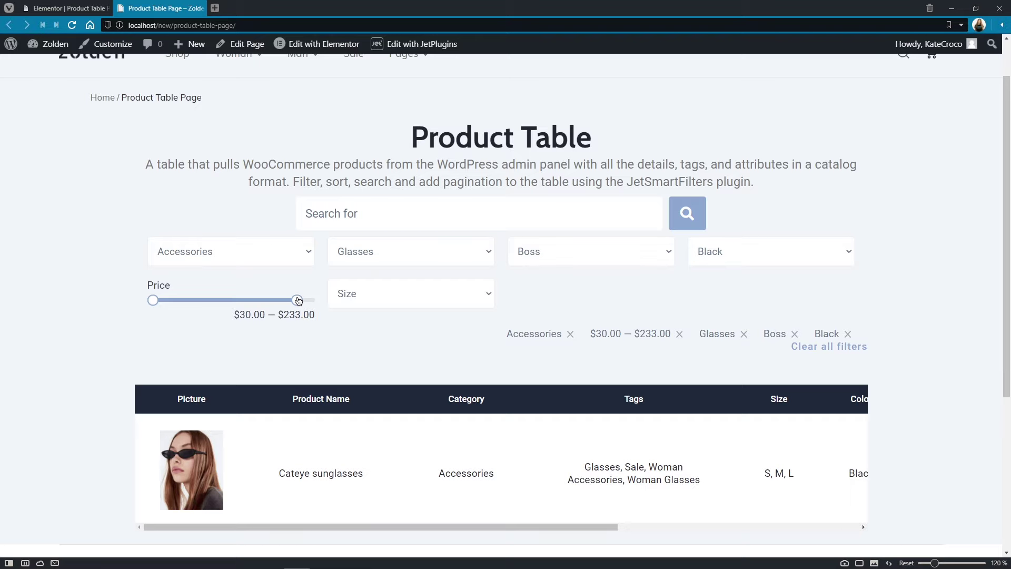
left_click(679, 337)
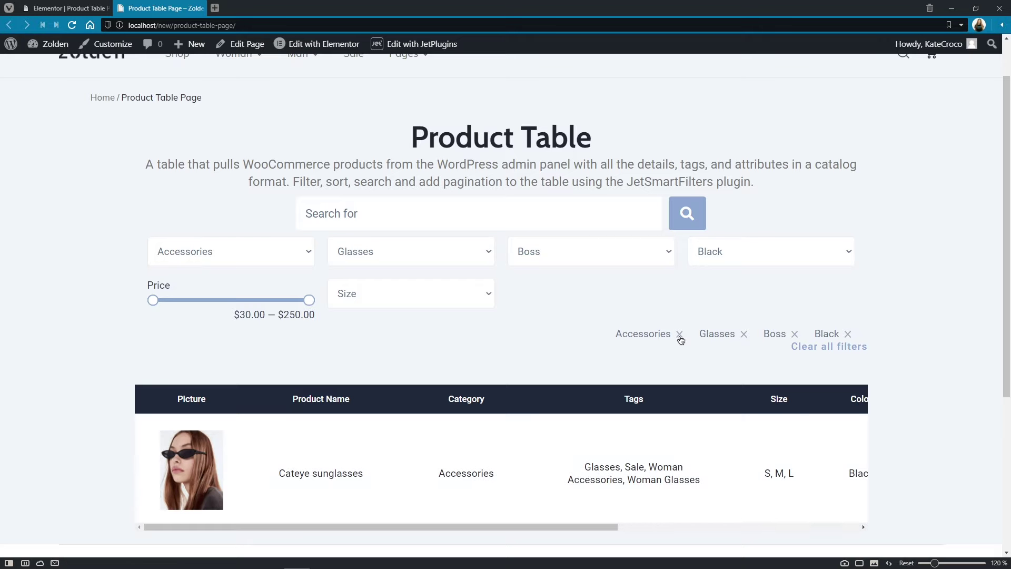
left_click(794, 336)
Filter the product table by ONE SIZE, and switch the size filter to S
left_click(489, 303)
left_click(465, 326)
left_click(480, 307)
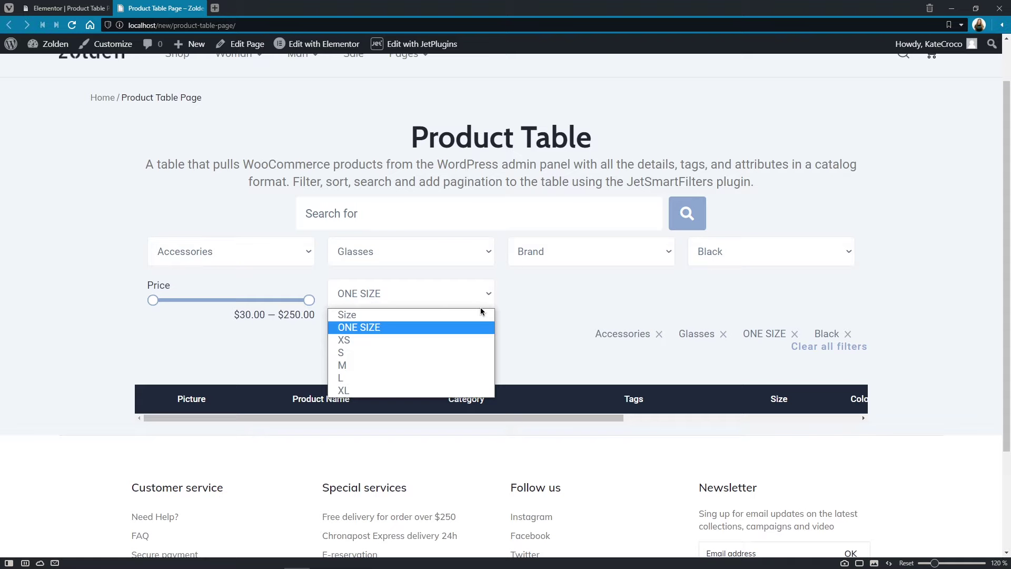
left_click(474, 352)
scroll(473, 356, "down", 4)
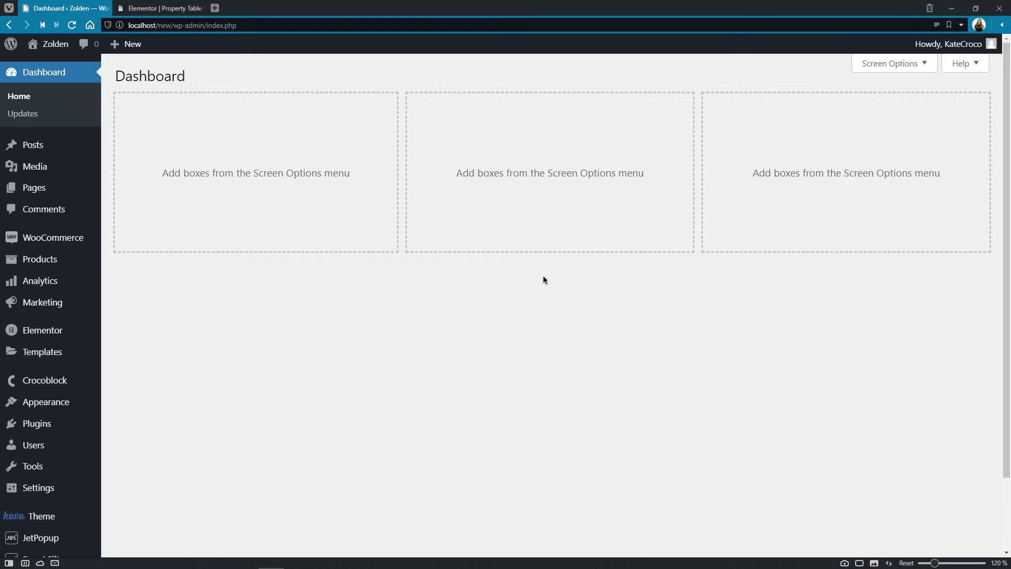
Create a new smart filter in the WordPress dashboard and title it "Search Filter - Product Table"
scroll(543, 278, "down", 2)
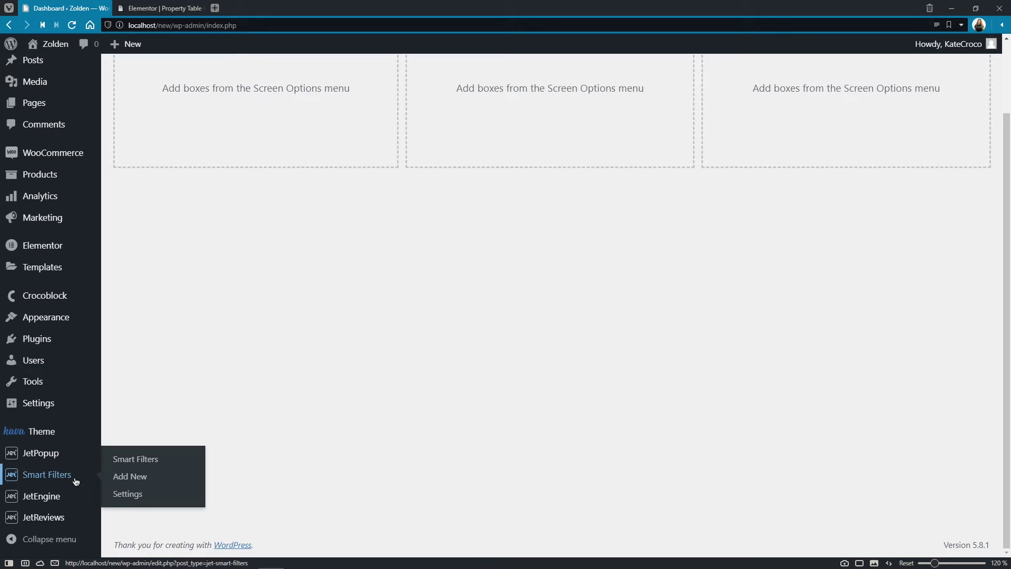
left_click(76, 481)
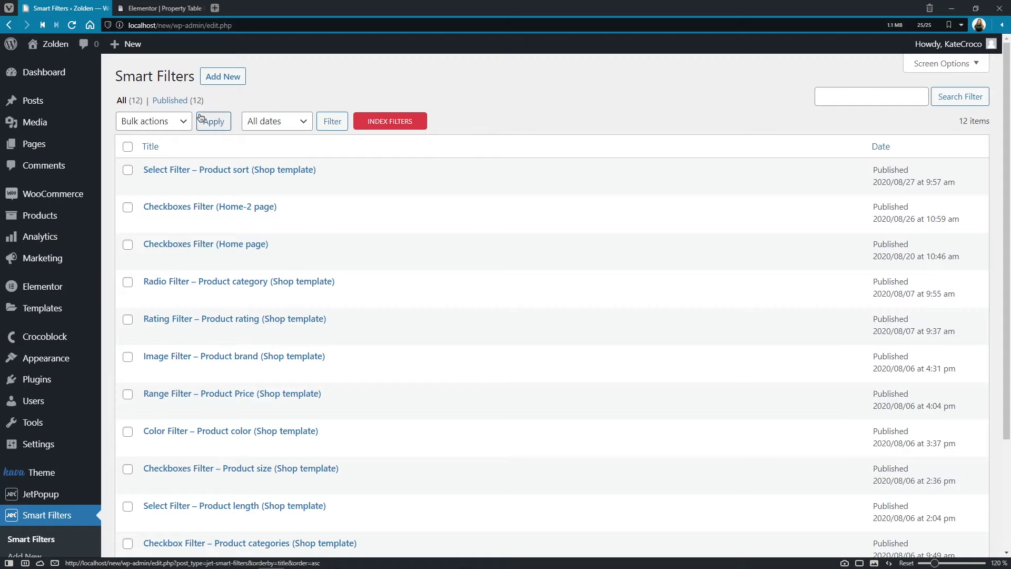
left_click(228, 82)
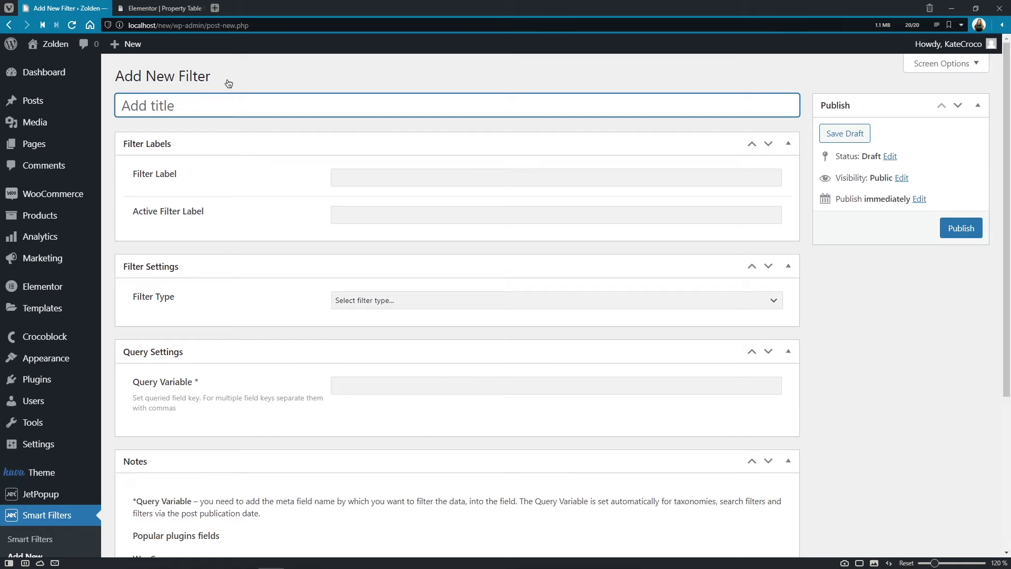
type("Search")
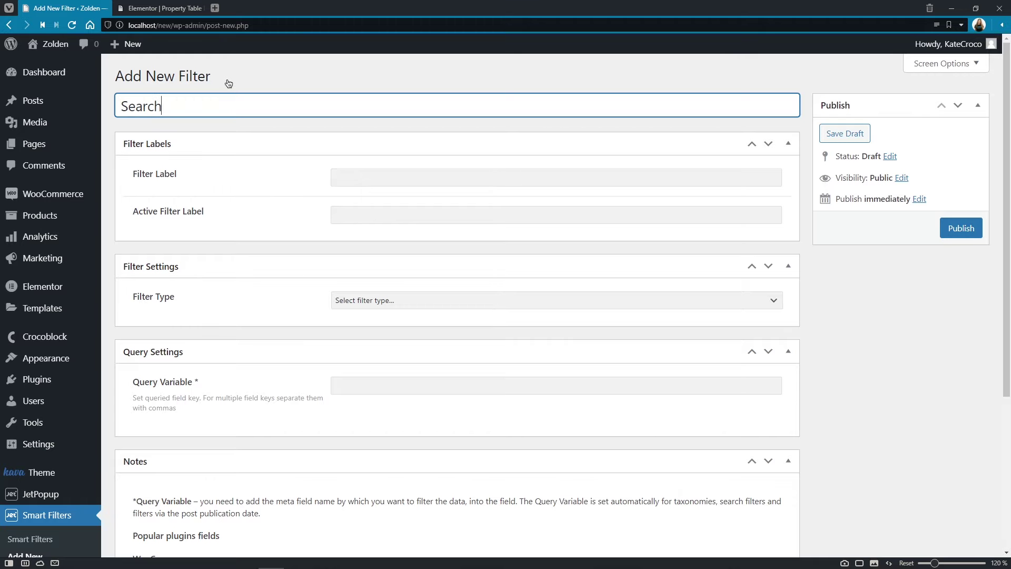
type(" Filter - Product Table")
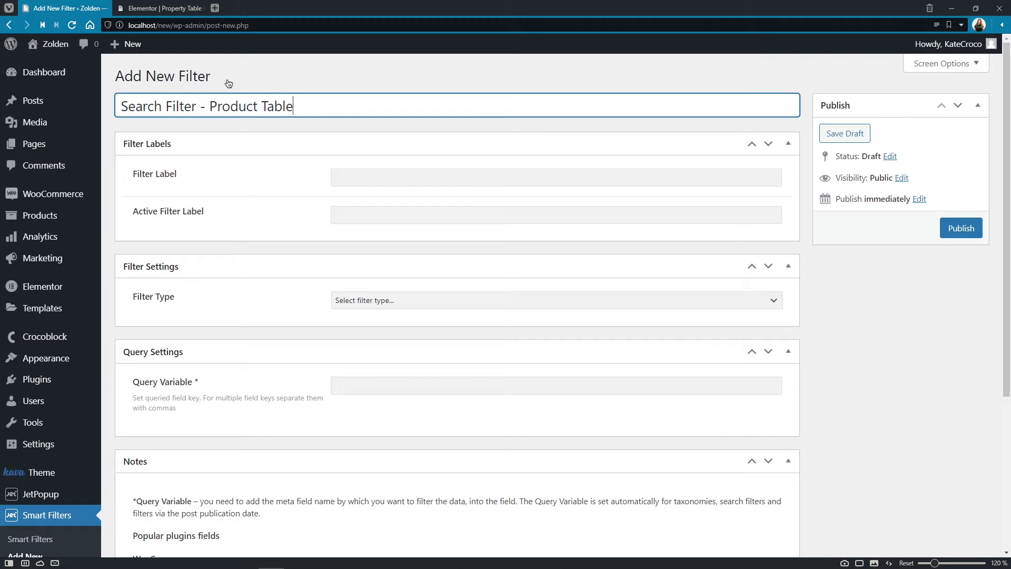
Copy the title "Search Filter - Product Table" into the filter label and the active filter label
key("ctrl+a")
key("ctrl+c")
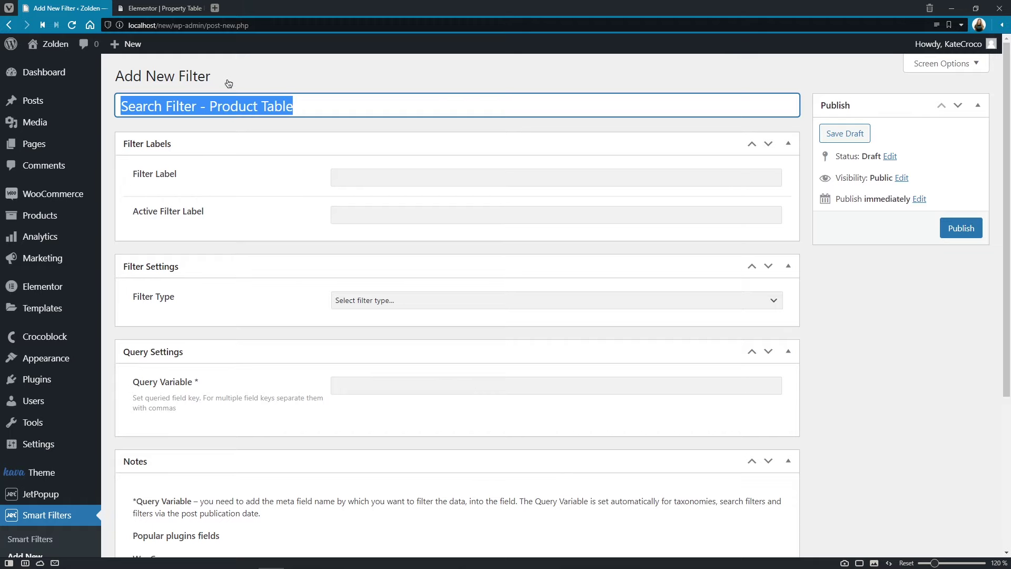
left_click(351, 170)
key("ctrl+v")
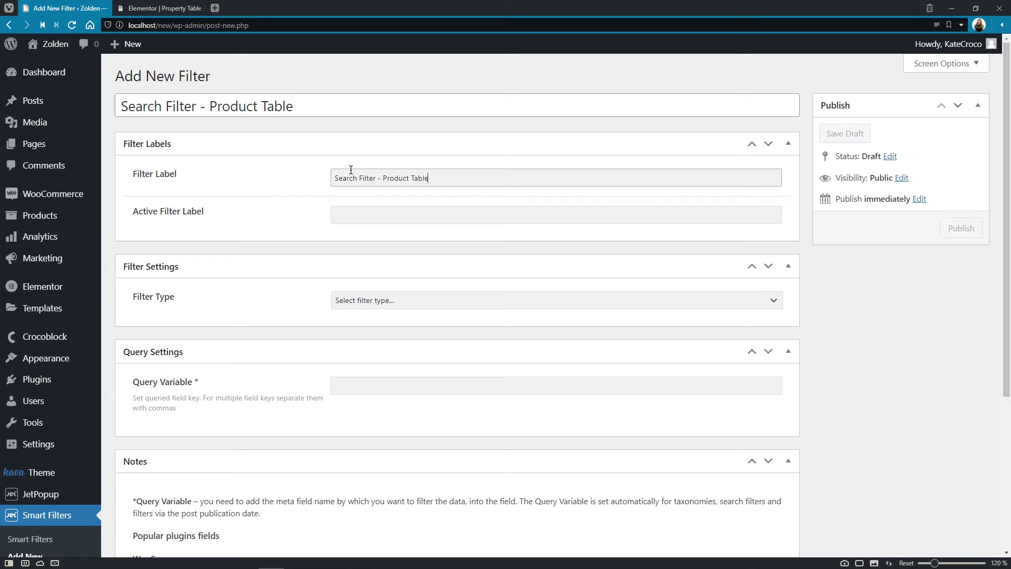
left_click(350, 219)
key("ctrl+v")
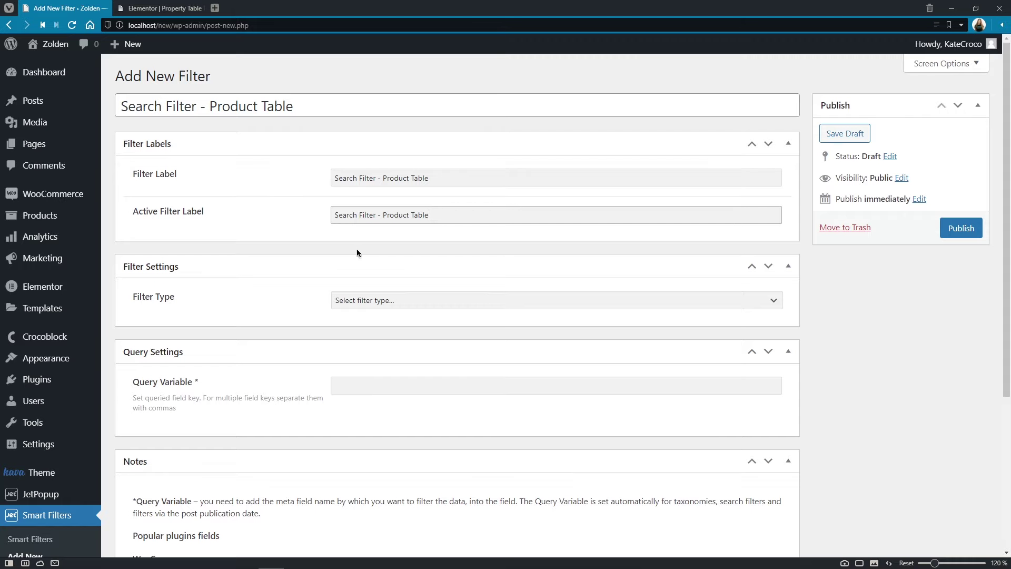
Set the filter type to Search with placeholder "Search for" and Default WordPress search, and publish the filter
left_click(772, 301)
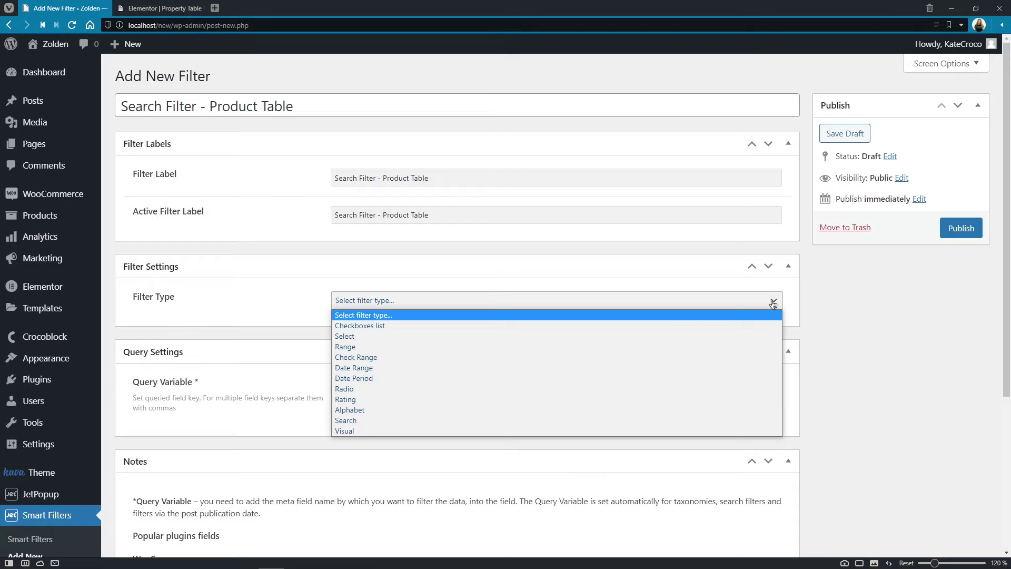
left_click(739, 419)
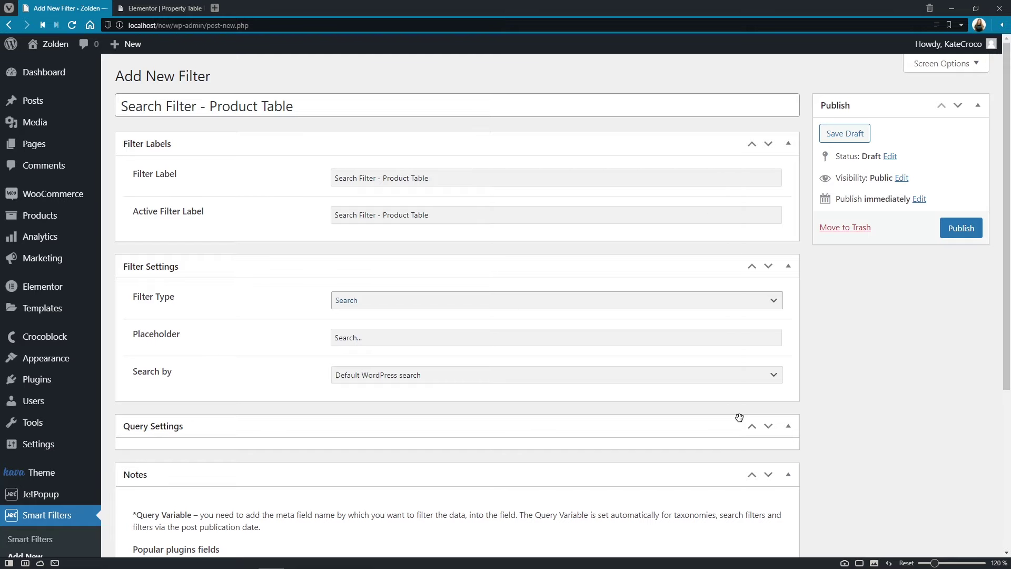
left_click(404, 337)
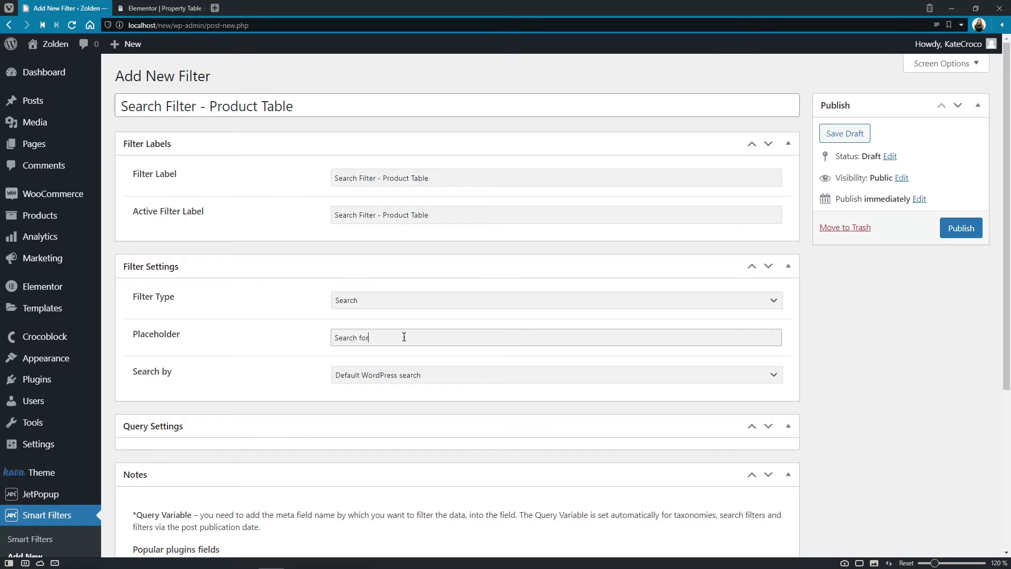
left_click(772, 375)
left_click(763, 388)
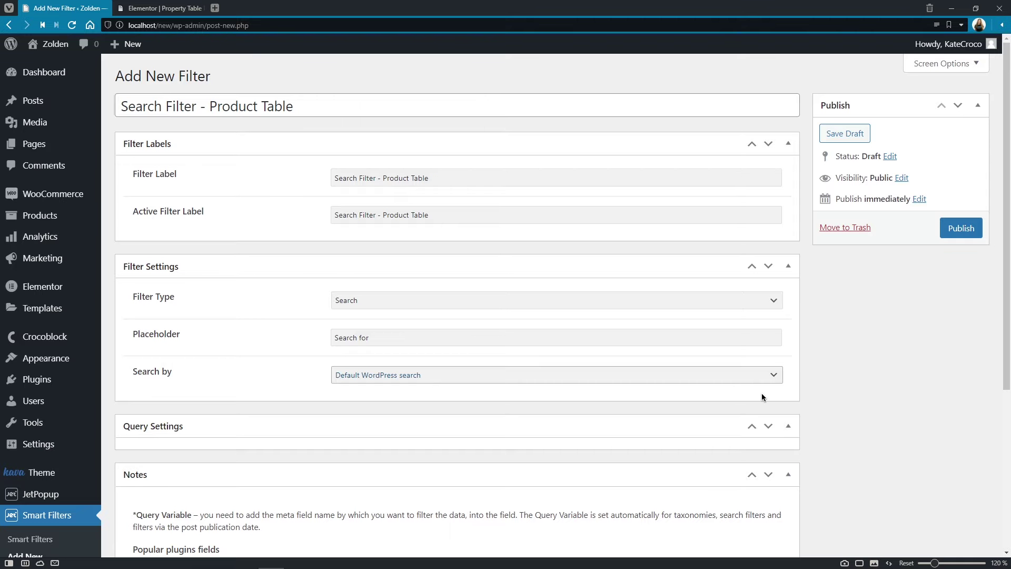
left_click(960, 230)
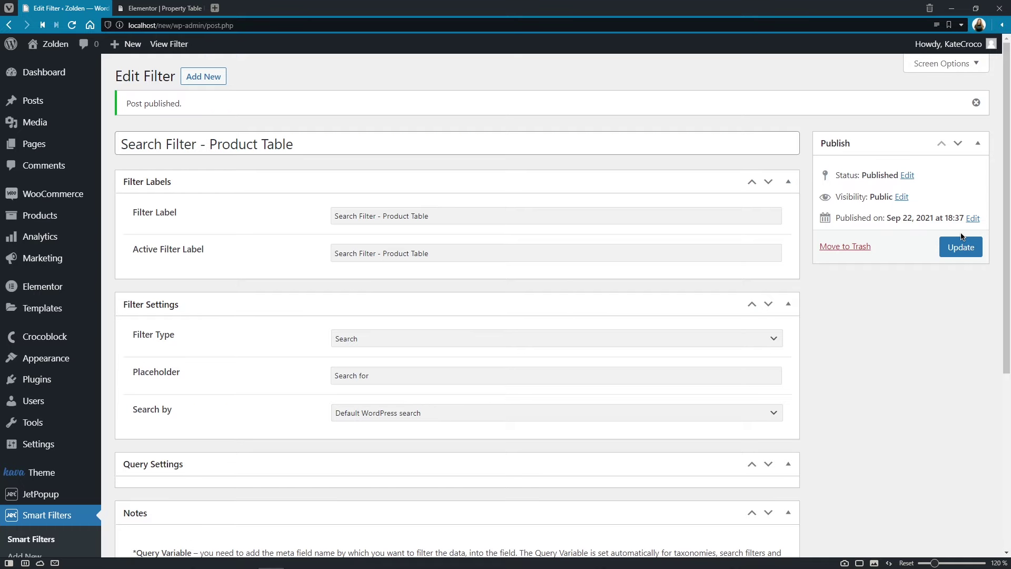
Add another smart filter titled "Range Filter - Product Table (Price)"
scroll(961, 235, "down", 1)
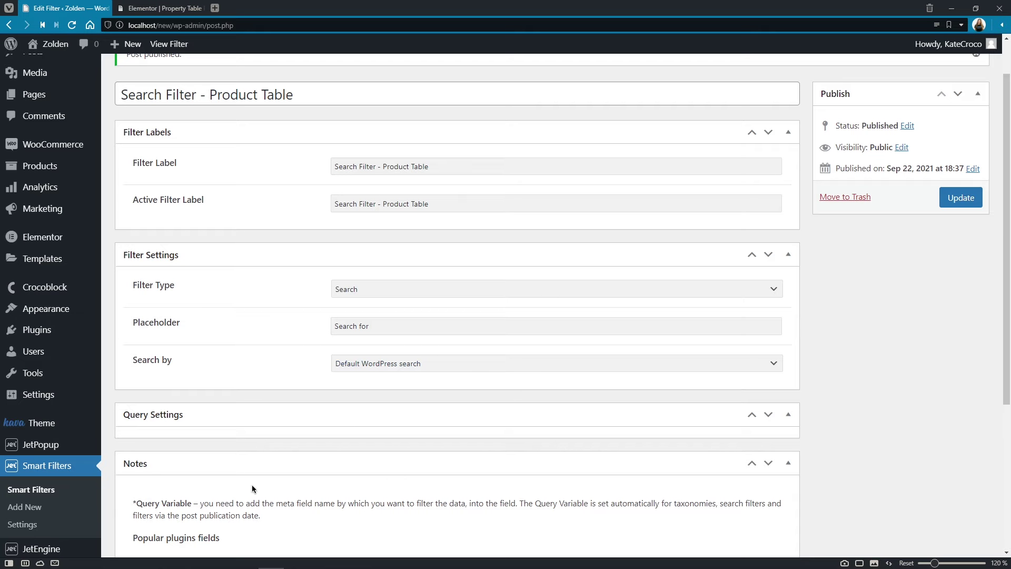
left_click(75, 508)
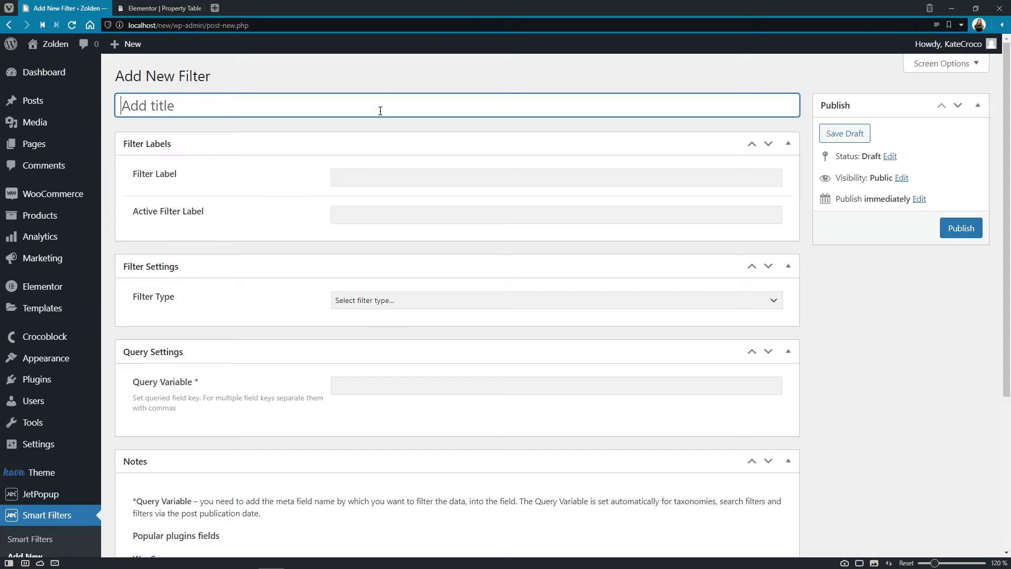
type("Range Filter - Product Table (Price)")
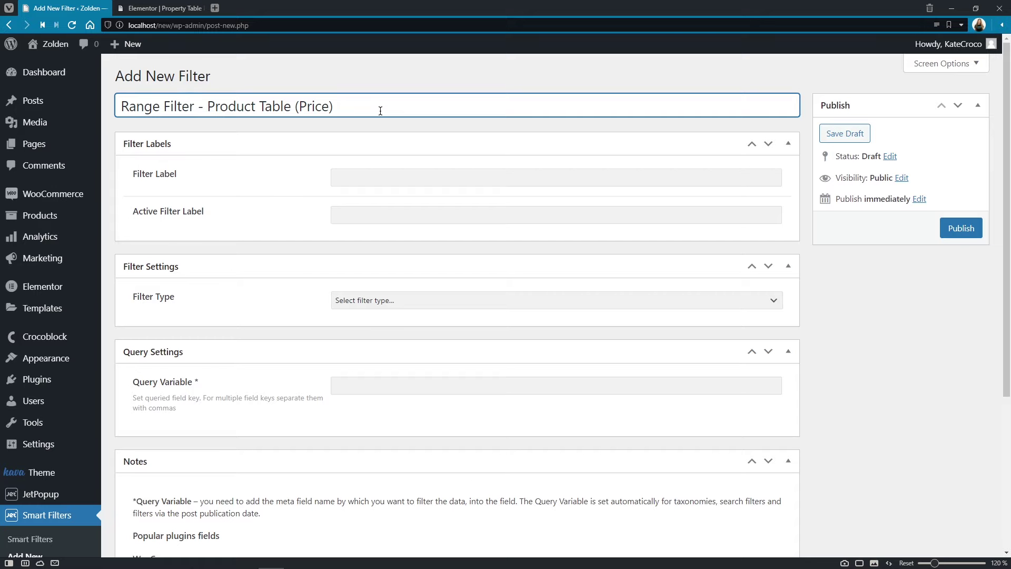
Copy the word "Price" from the title into the filter label and the active filter label
key("shift+Left")
key("shift+Left")
key("shift+Left")
key("shift+Left")
key("shift+Left")
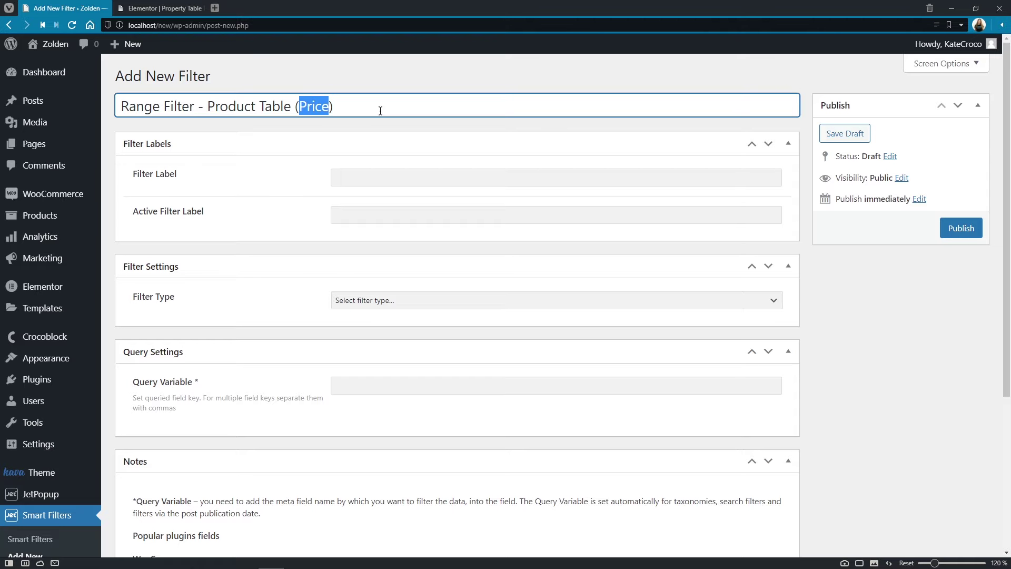
left_click(398, 176)
key("ctrl+v")
left_click(393, 210)
key("ctrl+v")
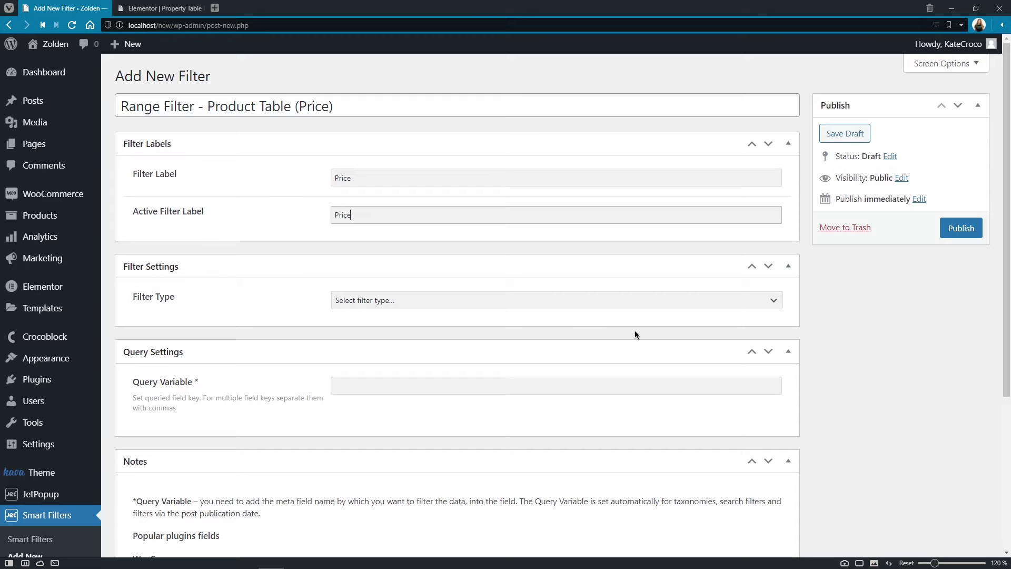
Set the filter type to Range with "$" as values prefix and ".00" as values suffix
left_click(773, 300)
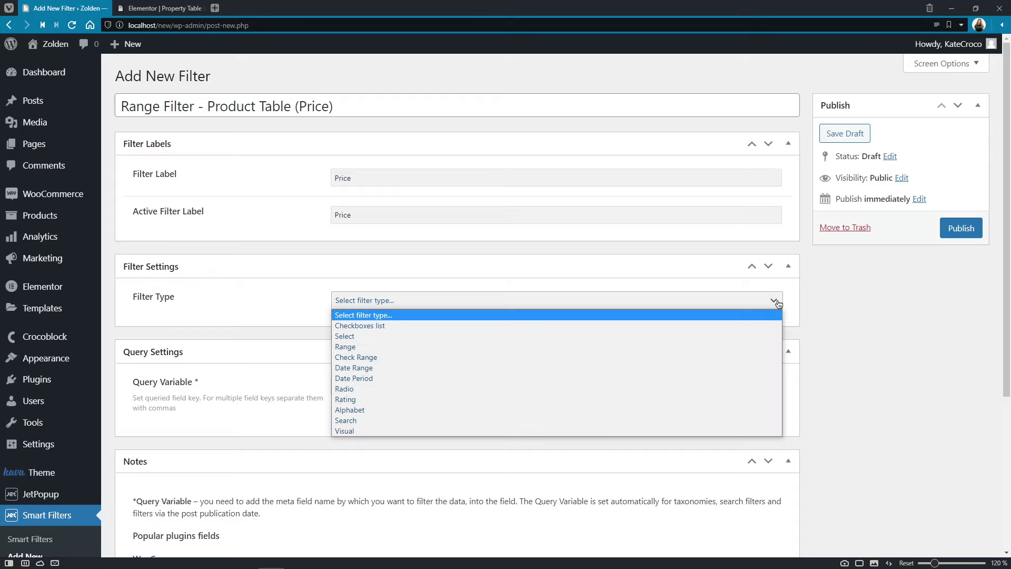
left_click(753, 347)
left_click(733, 372)
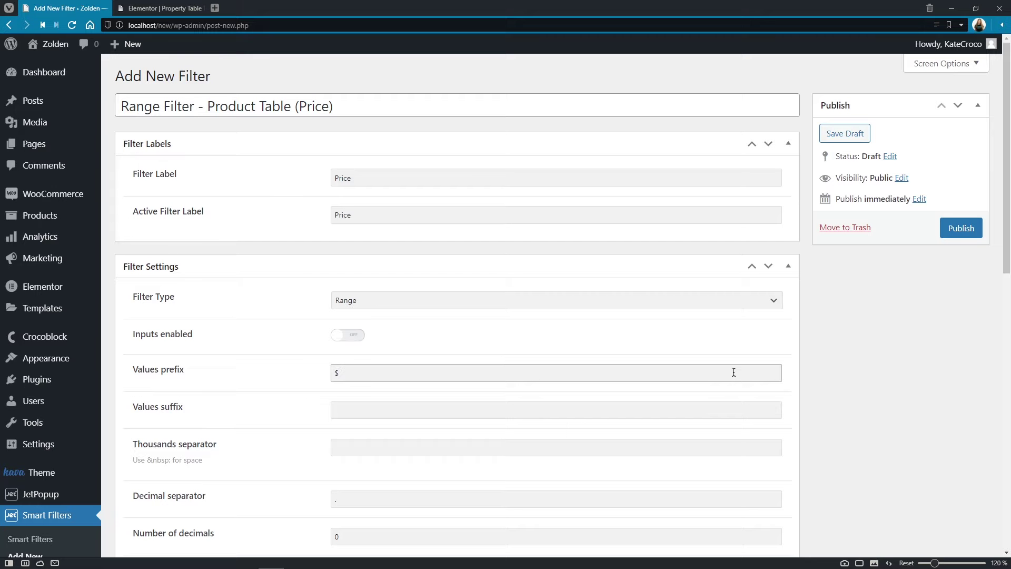
left_click(719, 409)
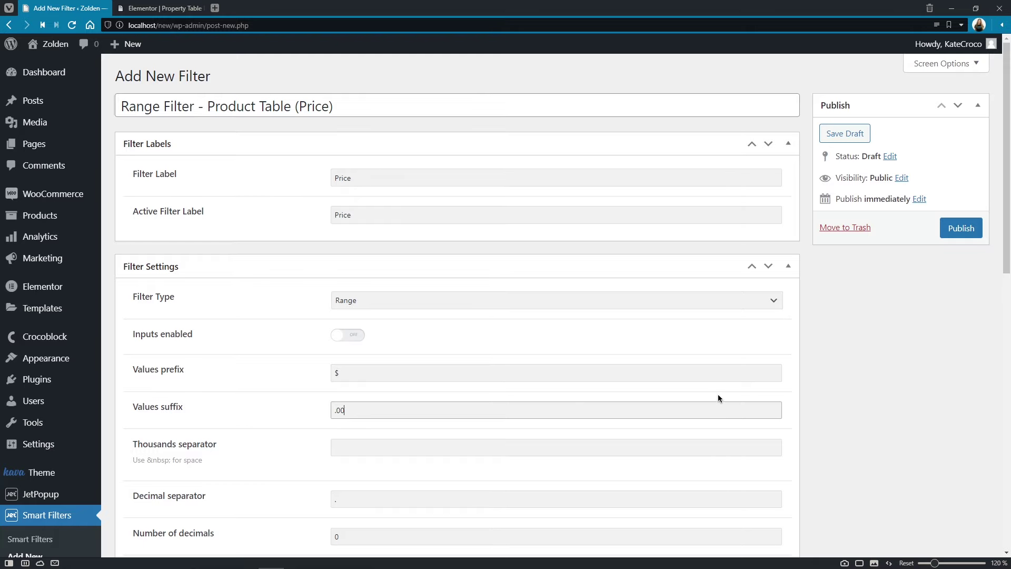
left_click(718, 393)
Set the range's max value to 1000 and get min/max dynamically from WooCommerce min/max prices
scroll(718, 394, "down", 2)
scroll(718, 393, "down", 3)
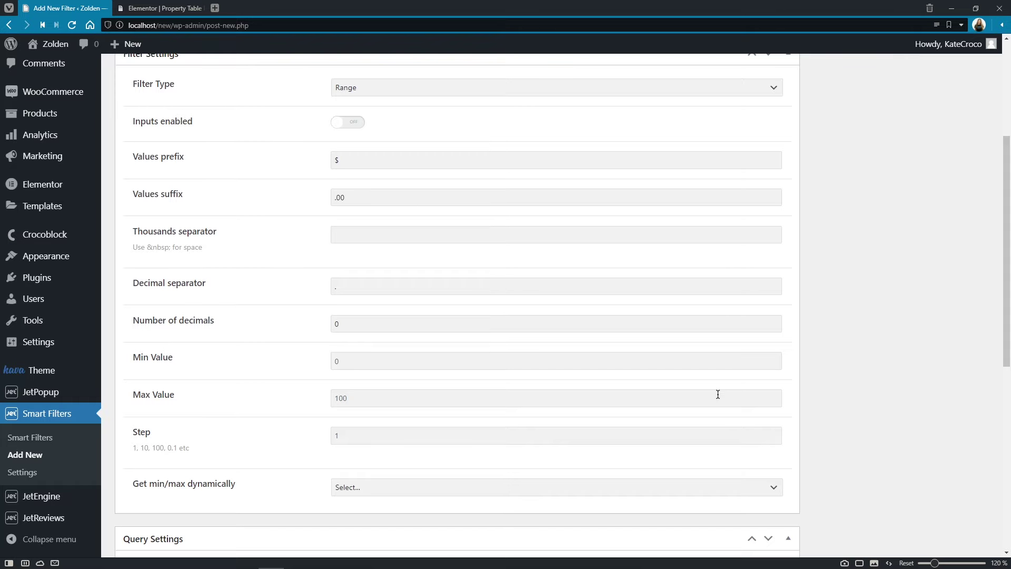
left_click(718, 394)
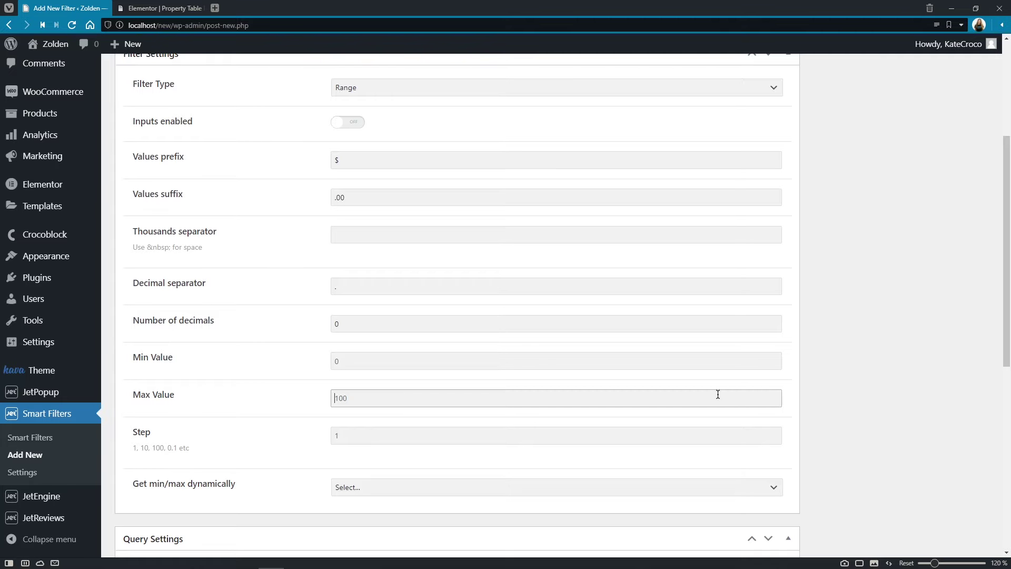
type("1000")
left_click(780, 492)
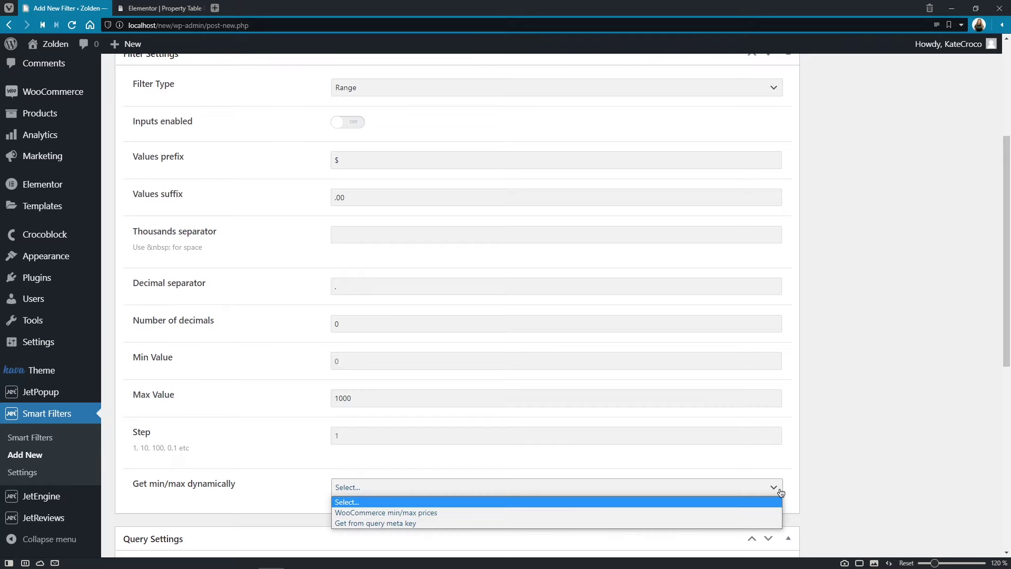
left_click(763, 513)
scroll(762, 512, "down", 3)
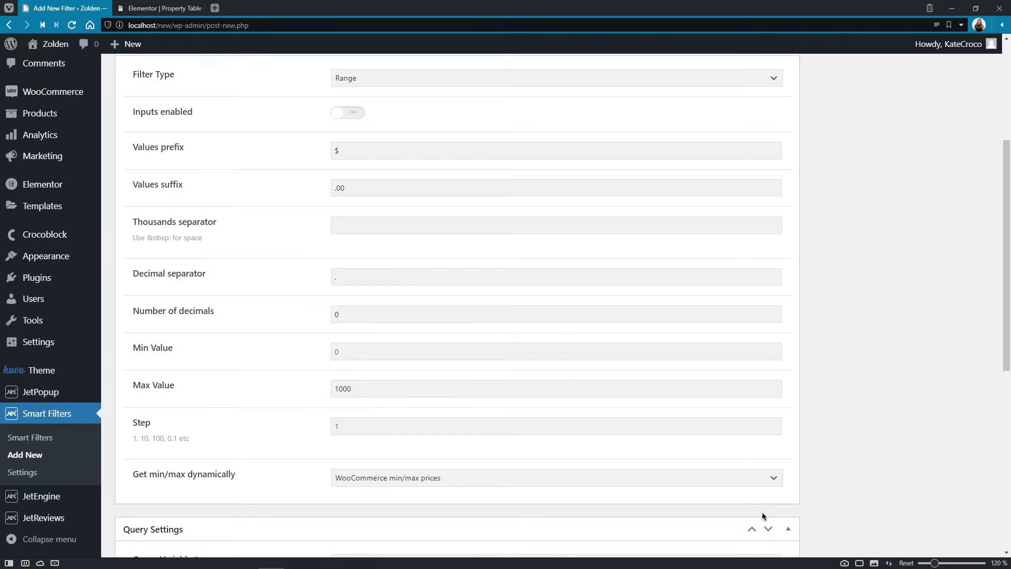
Set the price range filter's query variable to "_price", copied from the WooCommerce fields in the notes
scroll(762, 511, "down", 5)
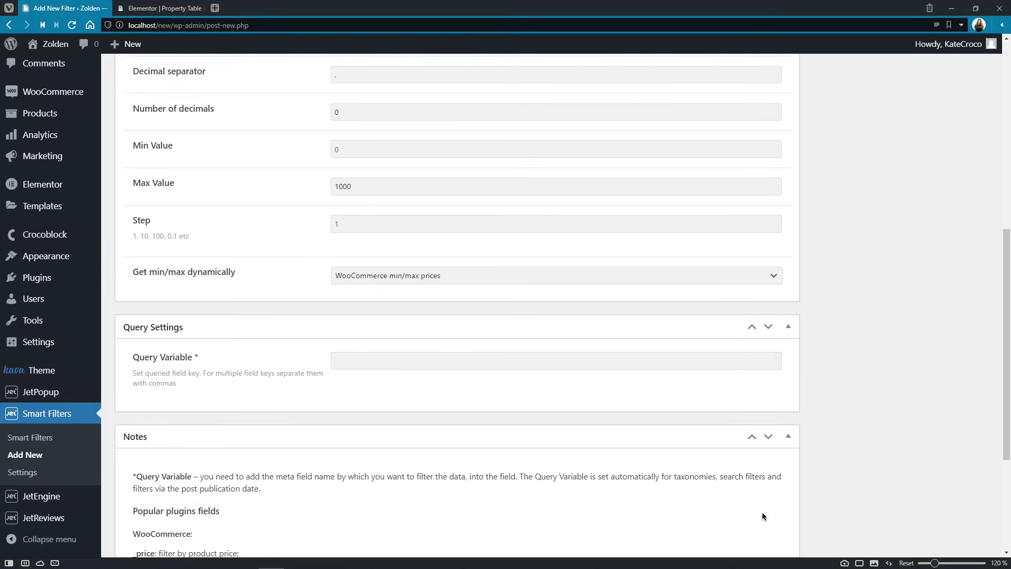
scroll(762, 516, "down", 3)
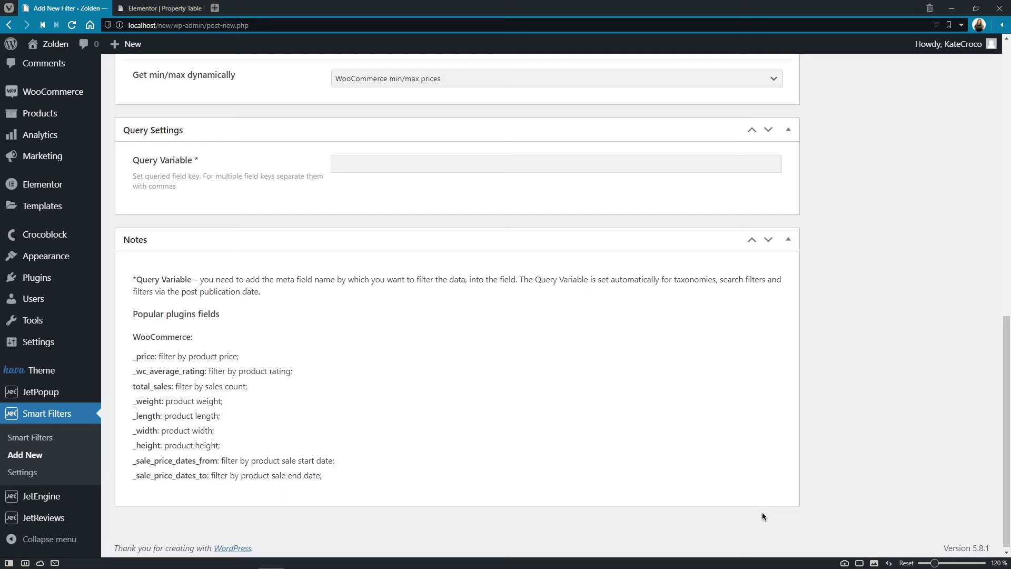
left_click(611, 165)
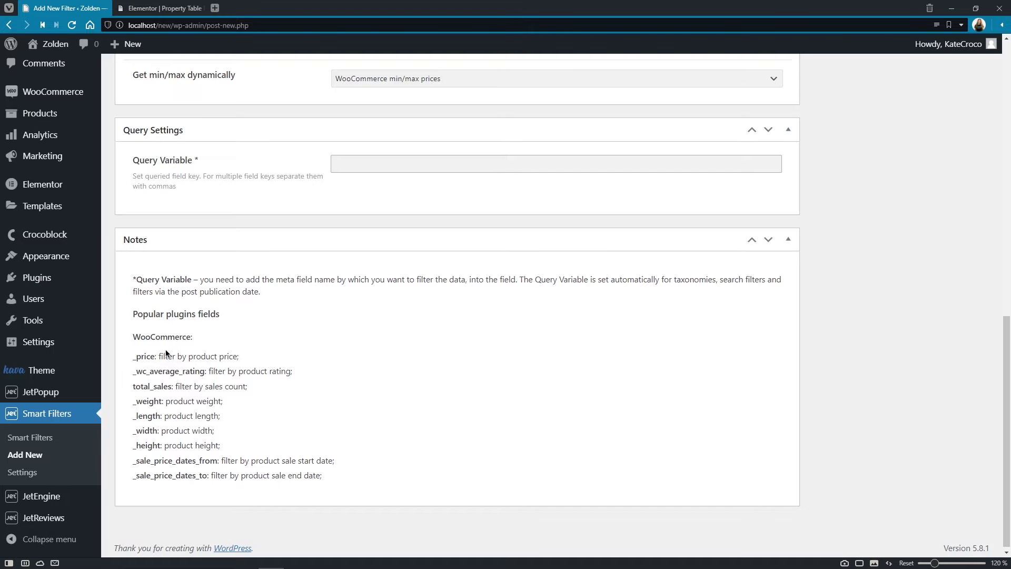
left_click_drag(156, 356, 148, 356)
key("ctrl+c")
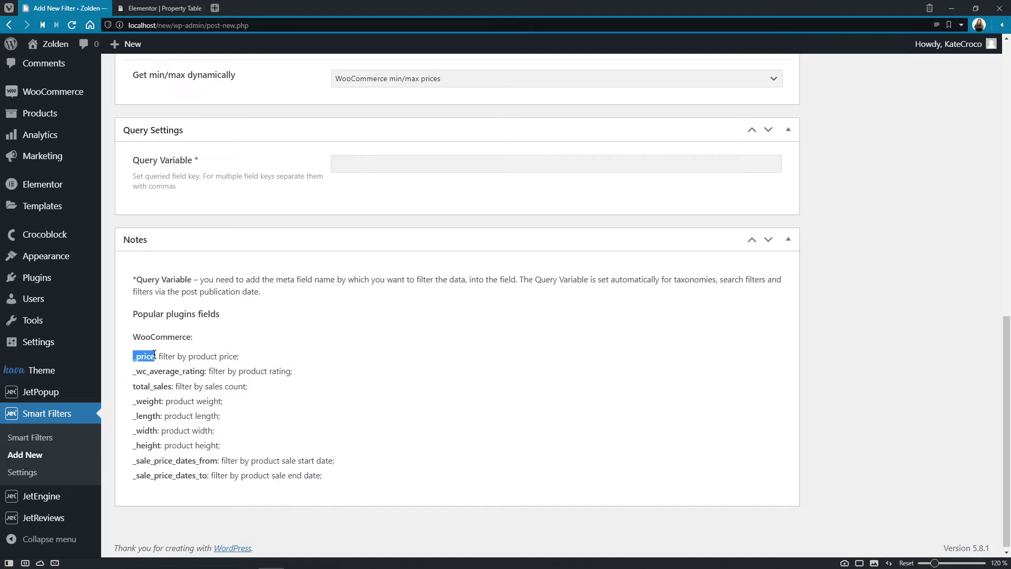
left_click(375, 162)
key("ctrl+v")
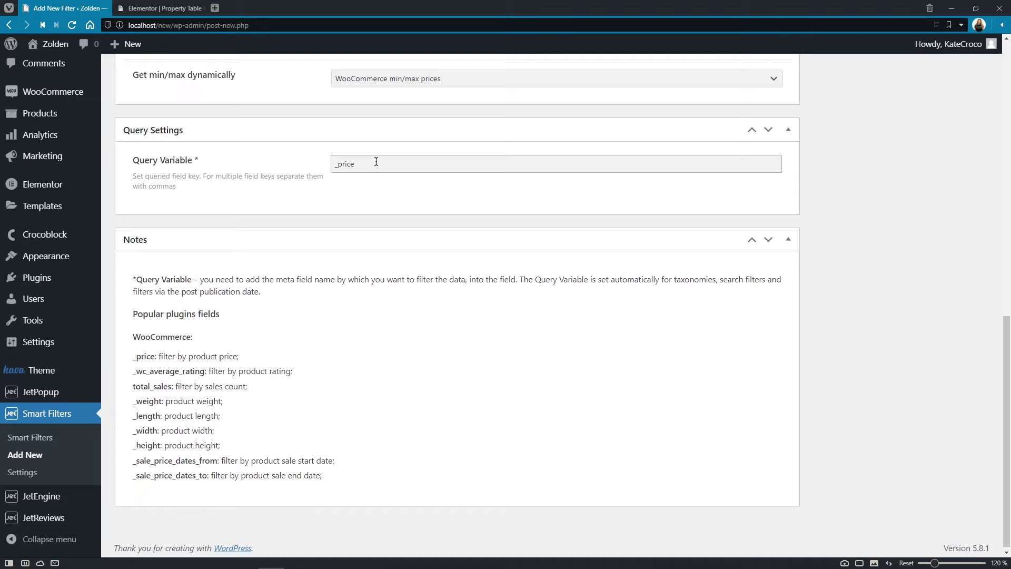
Publish the "Range Filter - Product Table (Price)" filter
scroll(379, 151, "up", 6)
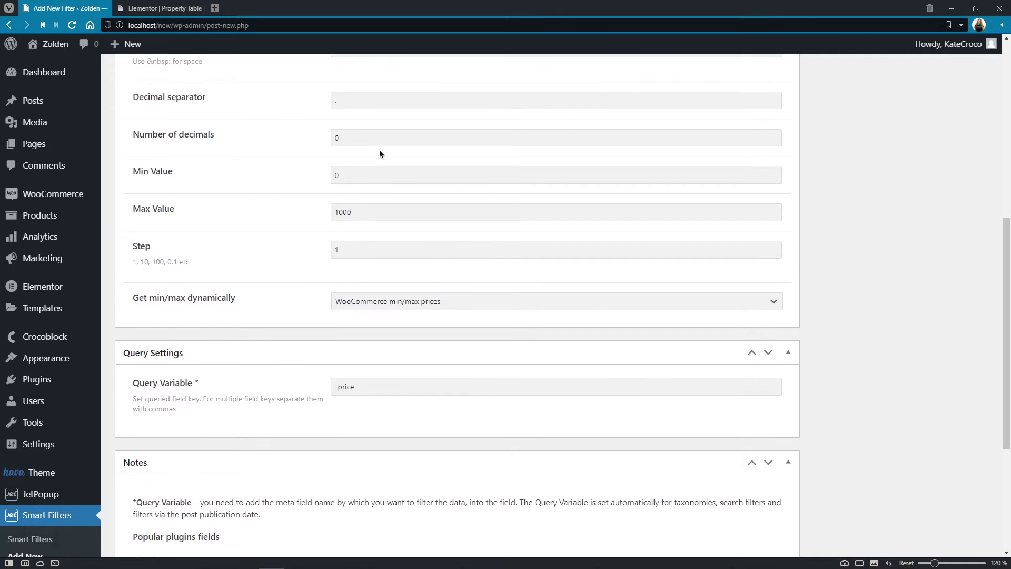
scroll(379, 153, "up", 5)
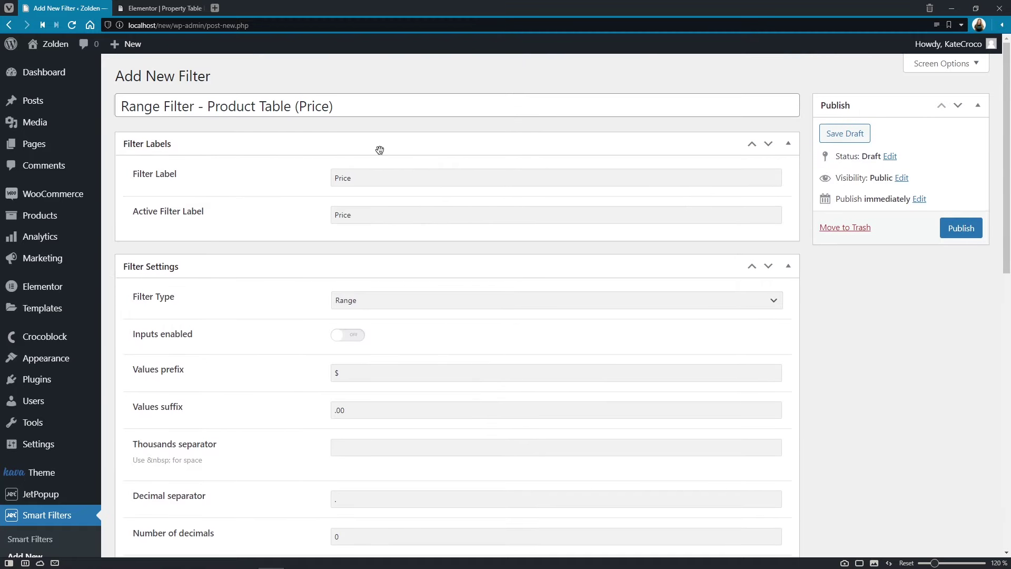
left_click(963, 229)
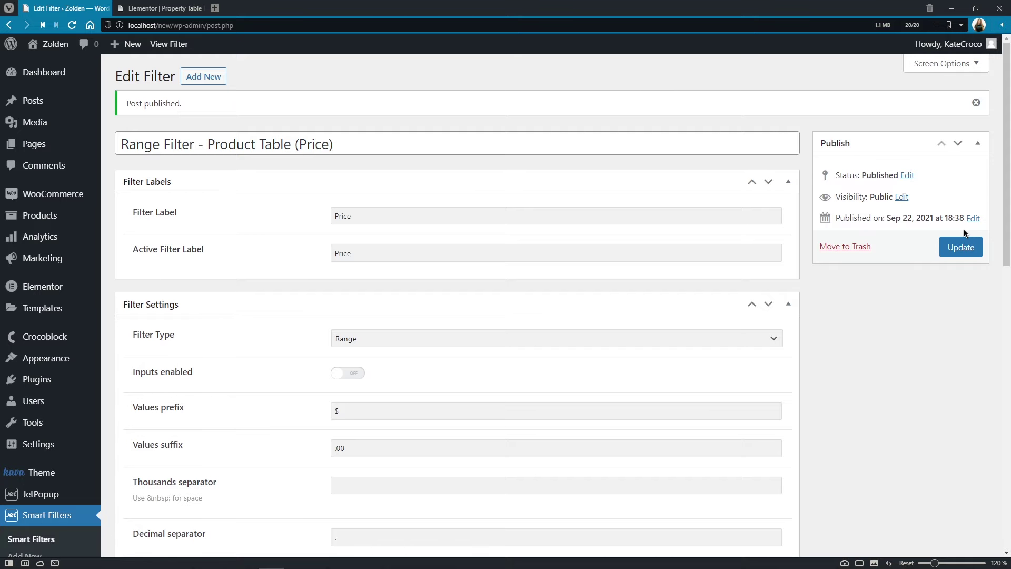
Add another smart filter titled "Select Filter - Product Table (Category)"
scroll(965, 233, "down", 1)
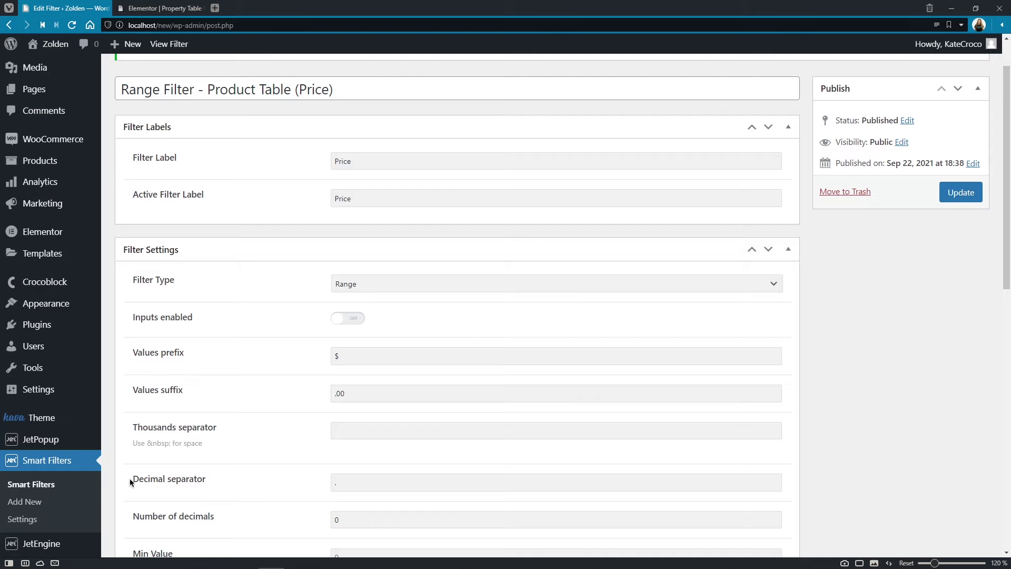
left_click(84, 501)
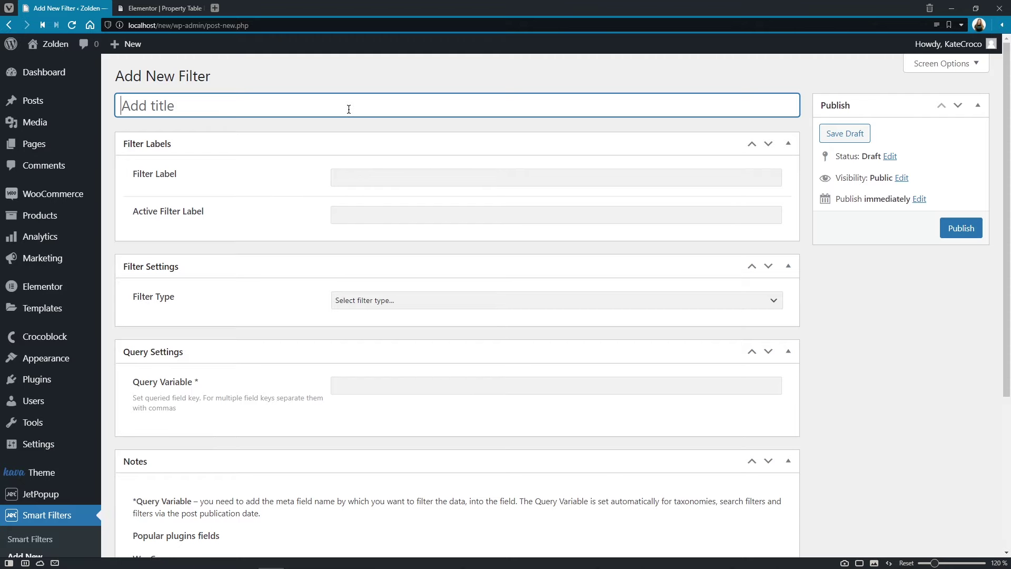
type("Select Filter - Produ")
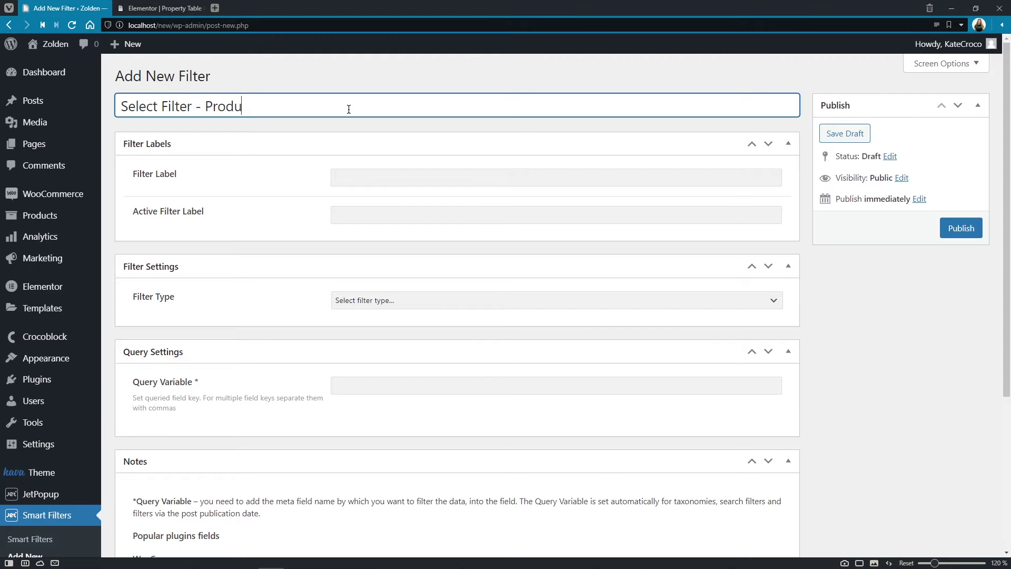
type("ct Table (Category)")
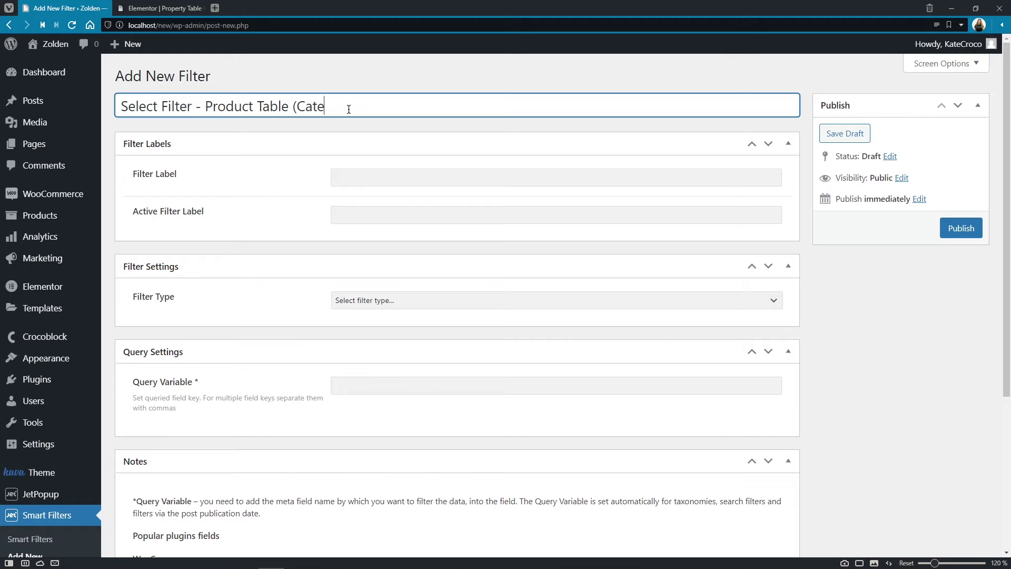
Copy the word "Category" from the title into the filter label and the active filter label
key("Left")
key("shift+Left")
key("shift+Left")
key("shift+Left")
key("shift+Left")
key("shift+Left")
key("shift+Left")
key("shift+Left")
key("shift+Left")
key("ctrl+c")
left_click(370, 180)
key("ctrl+v")
left_click(362, 217)
key("ctrl+v")
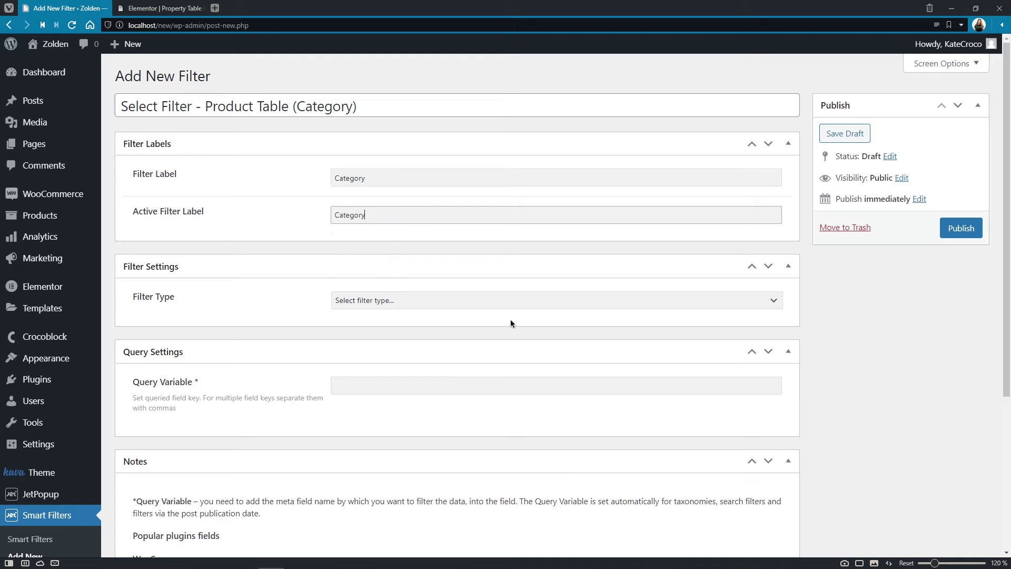
Set the category filter's type to Select, its data source to Taxonomies and its taxonomy to Product categories
left_click(773, 303)
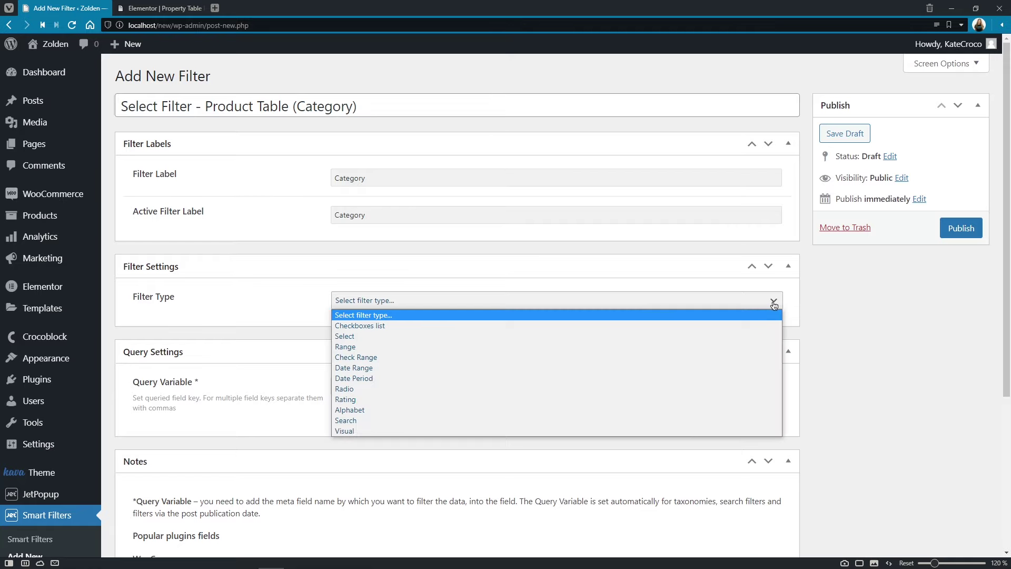
left_click(766, 337)
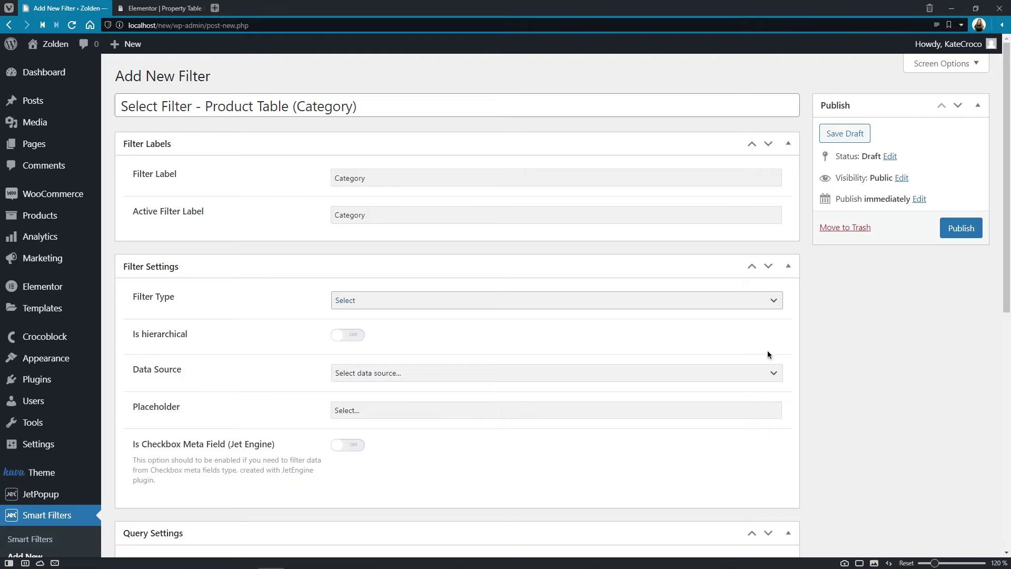
left_click(773, 373)
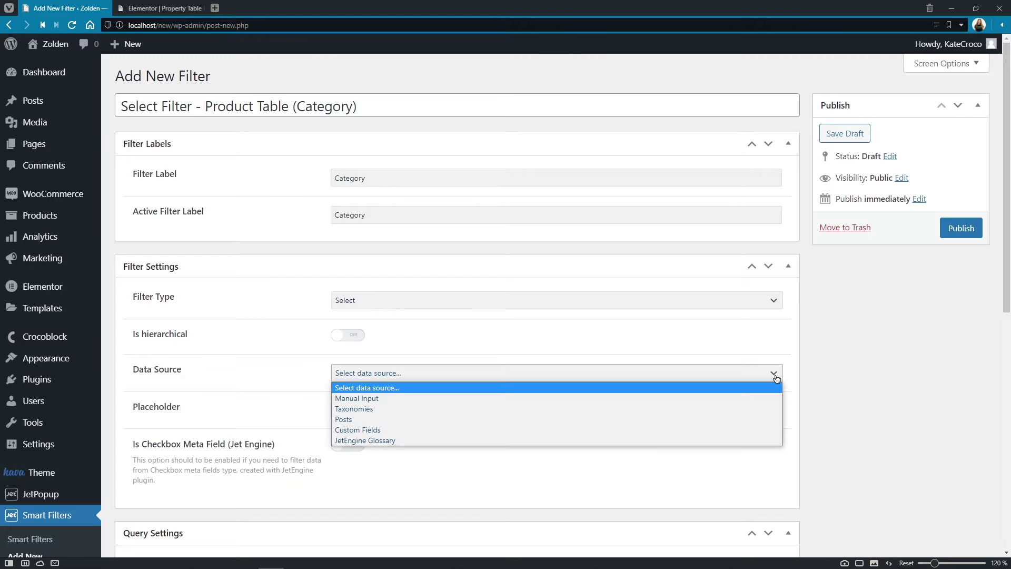
left_click(762, 411)
left_click(769, 413)
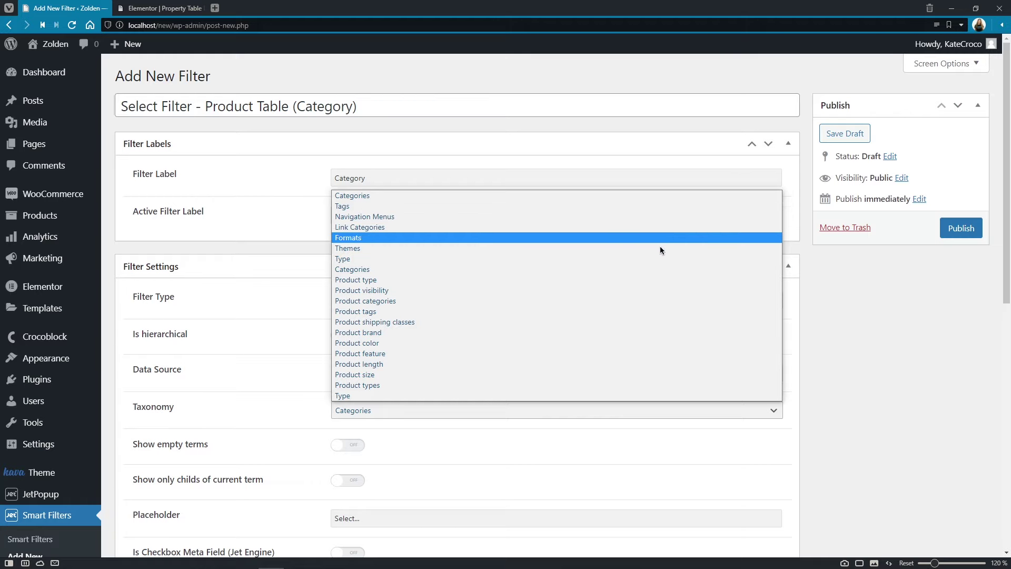
left_click(661, 300)
Replace the placeholder with "Category" and publish the category filter
left_click(516, 512)
key("ctrl+a")
type("Category")
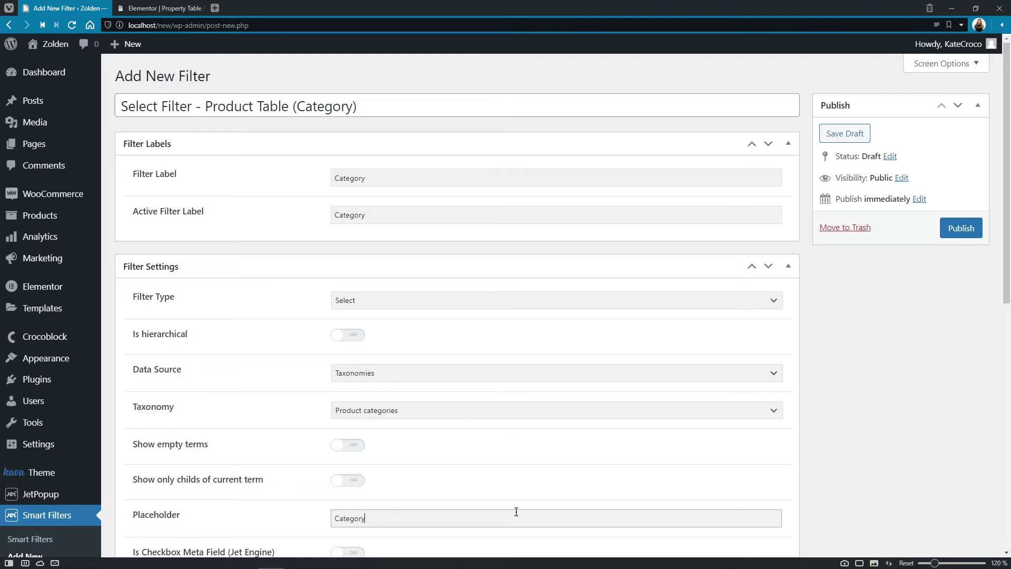
left_click(974, 230)
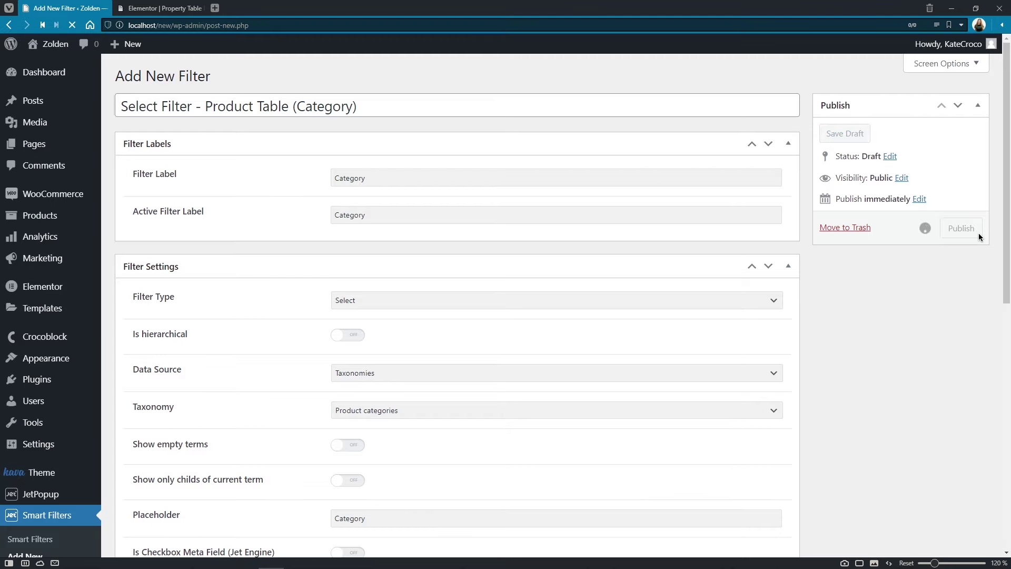
Add a smart filter titled "Select Filter - Product Table (Product Tags)", copying "Product Tags" into the filter label and active filter label
scroll(978, 233, "down", 1)
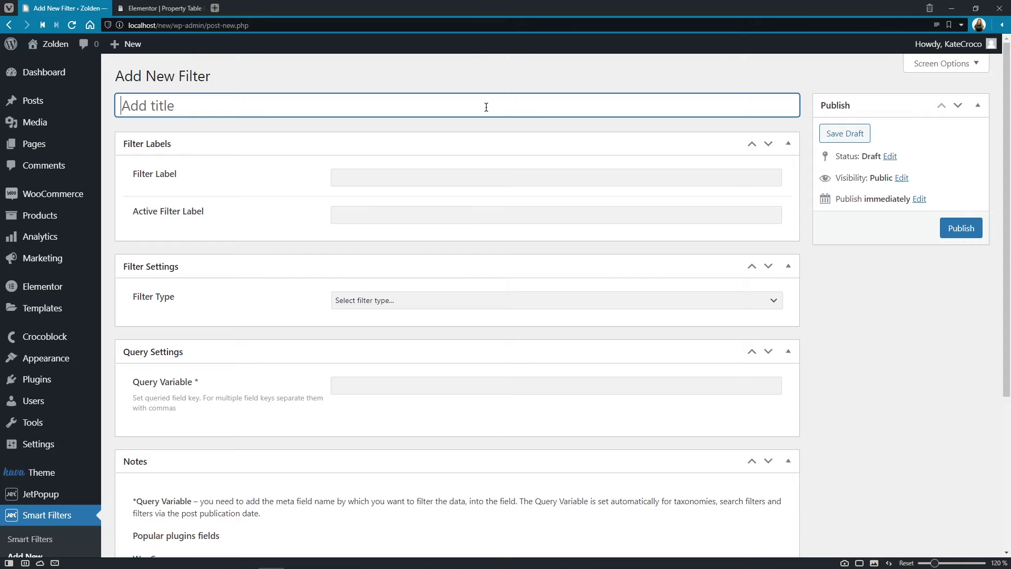
type("Select Filter - Product Table (Product Tags)")
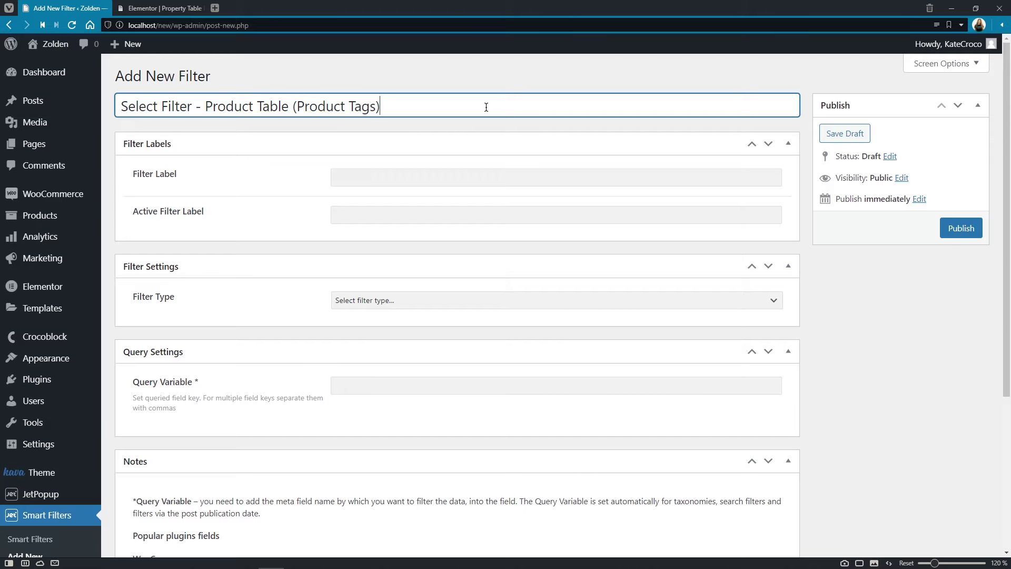
key("shift+Left")
key("shift+Left")
key("shift+Left")
key("shift+Left")
key("shift+Left")
key("shift+Left")
key("shift+Left")
key("shift+Left")
key("shift+Left")
key("shift+Left")
key("shift+Left")
key("shift+Left")
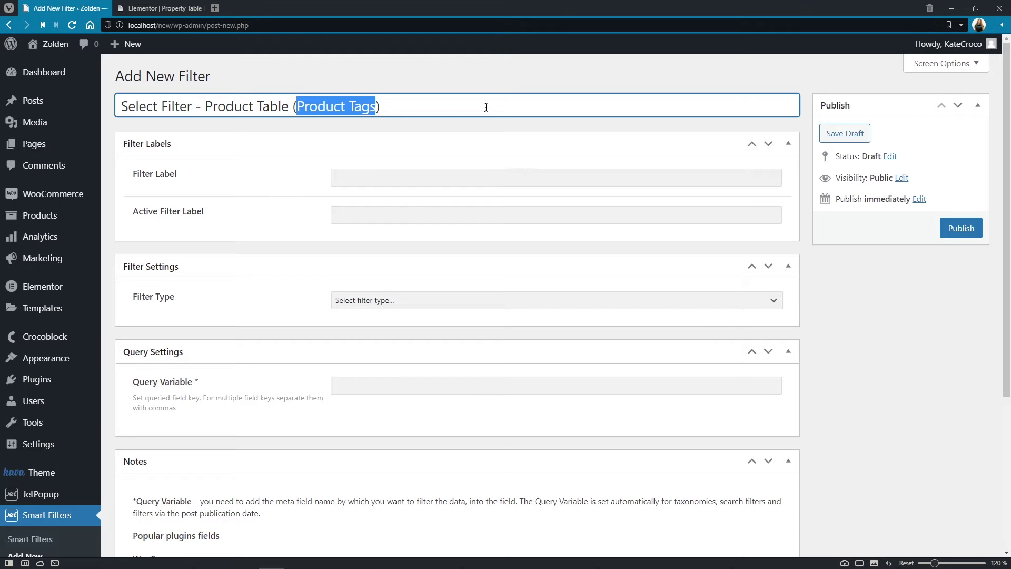
key("ctrl+c")
left_click(498, 177)
key("ctrl+v")
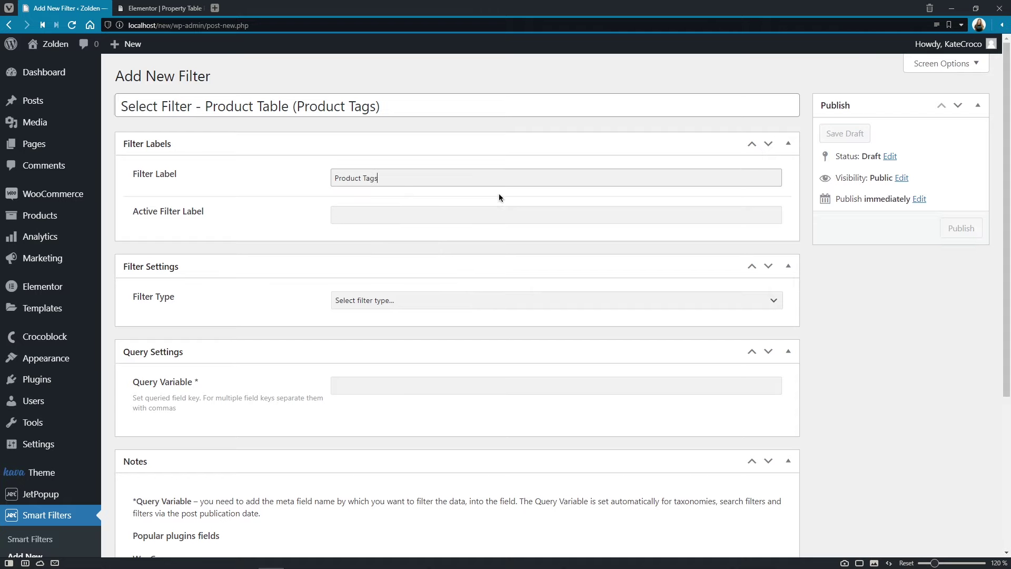
left_click(500, 214)
key("ctrl+v")
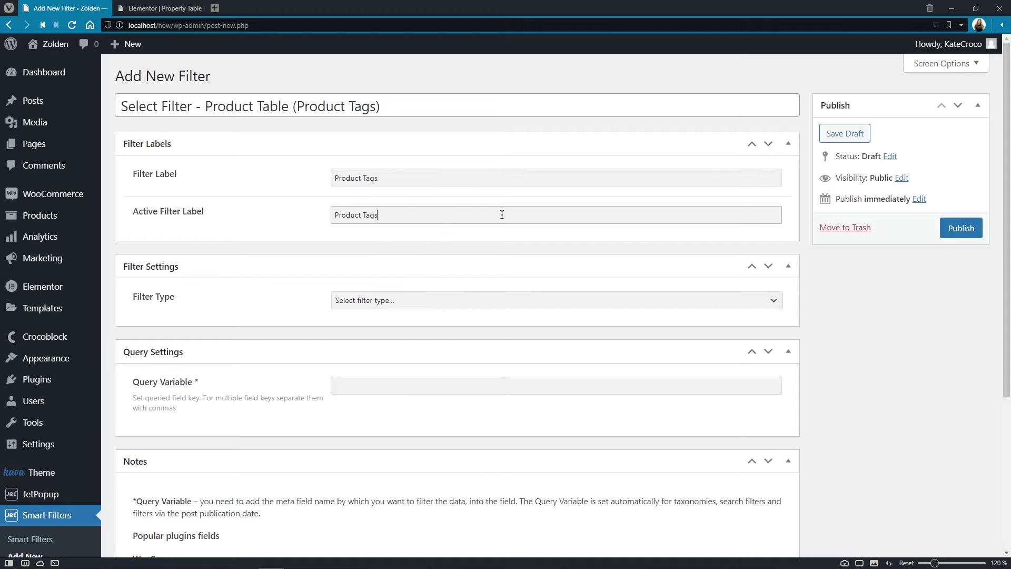
Set the product tags filter's type to Select, its data source to Taxonomies and its taxonomy to Product tags
left_click(769, 300)
left_click(756, 336)
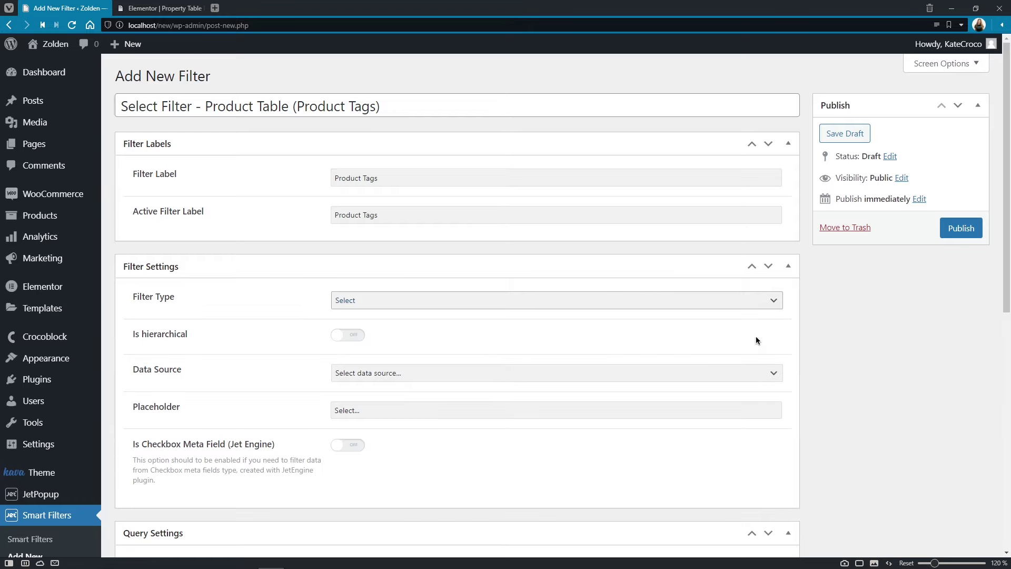
left_click(773, 374)
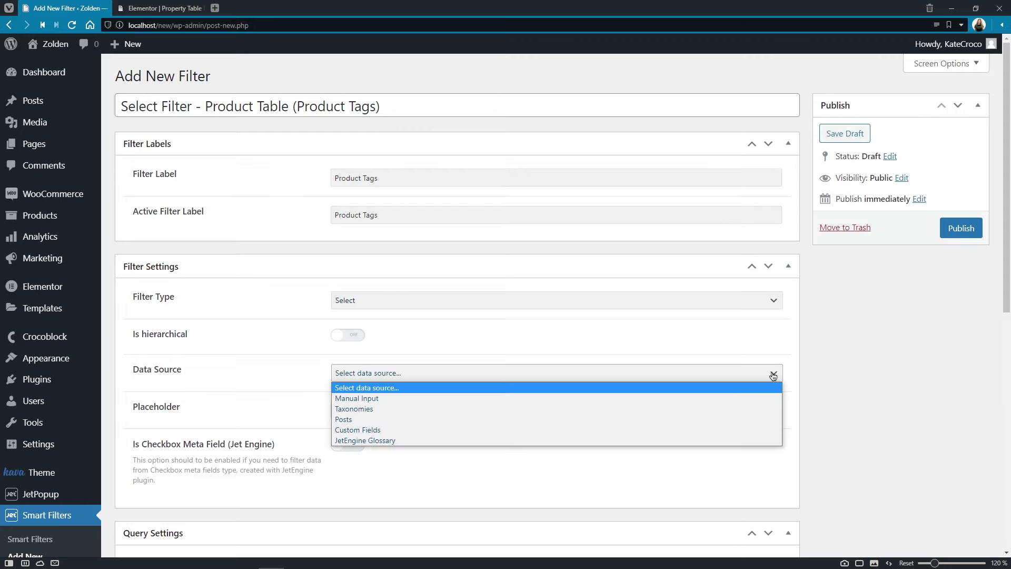
left_click(761, 409)
left_click(757, 416)
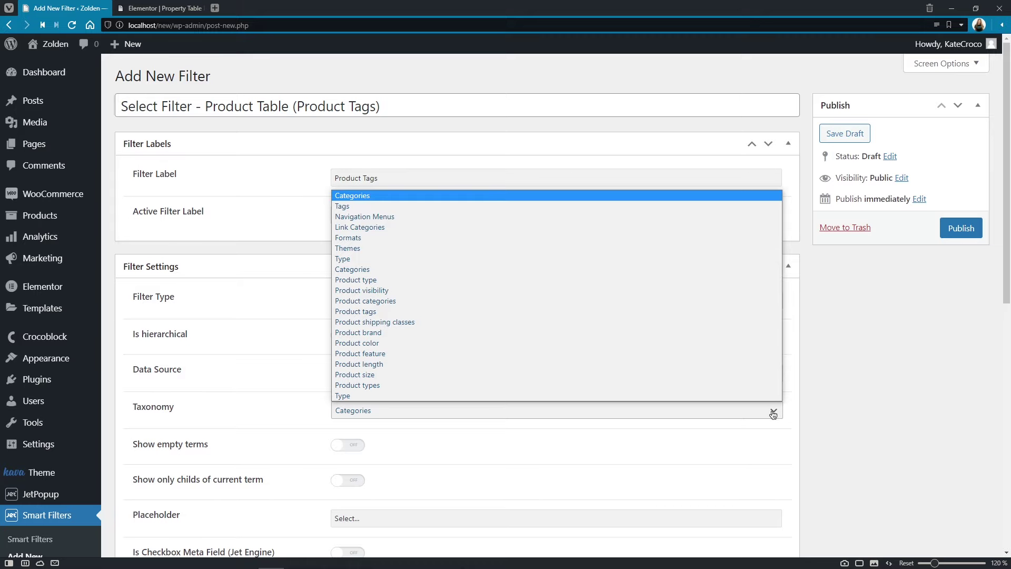
left_click(762, 312)
Replace the placeholder with "Product Tags" and publish the product tags filter
left_click(730, 517)
key("ctrl+a")
key("ctrl+v")
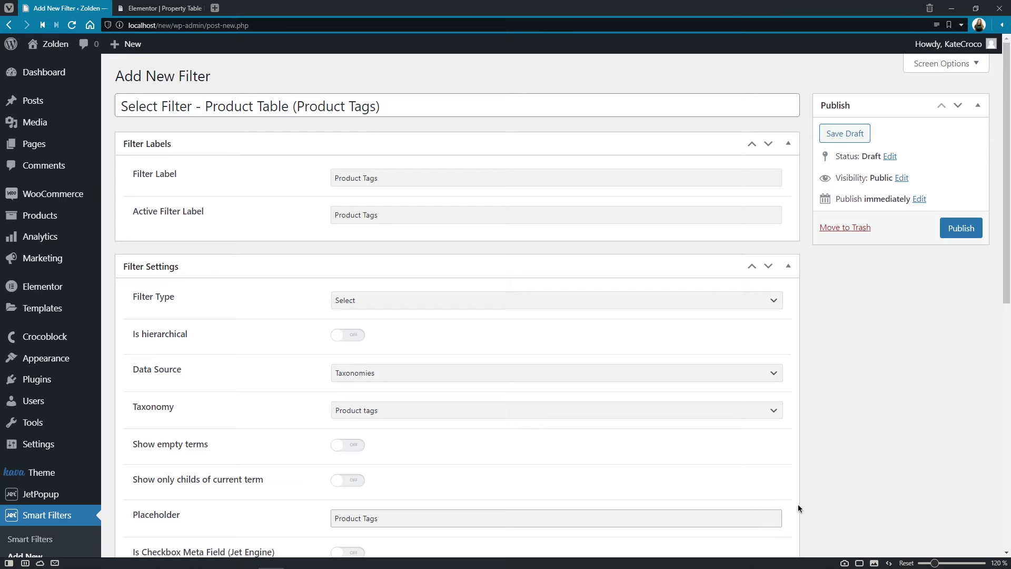
left_click(972, 230)
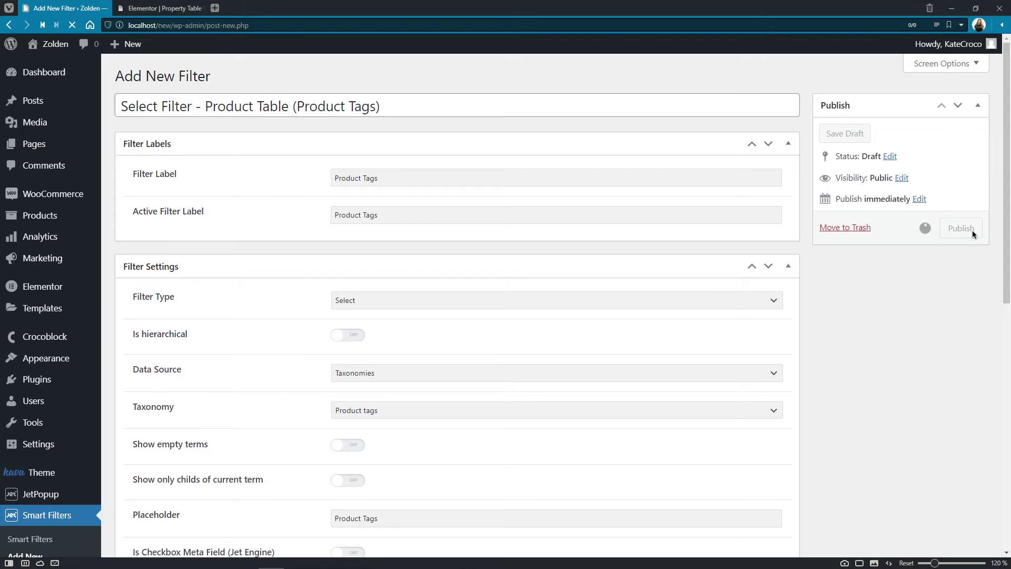
Add another smart filter titled "Select Filter - Product Table (Brand)"
scroll(973, 233, "down", 1)
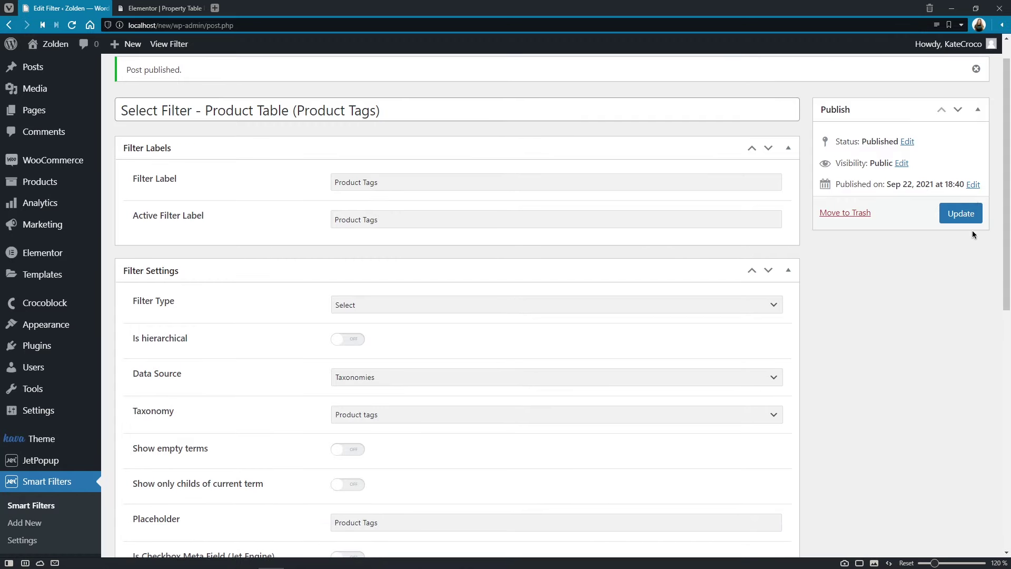
left_click(22, 521)
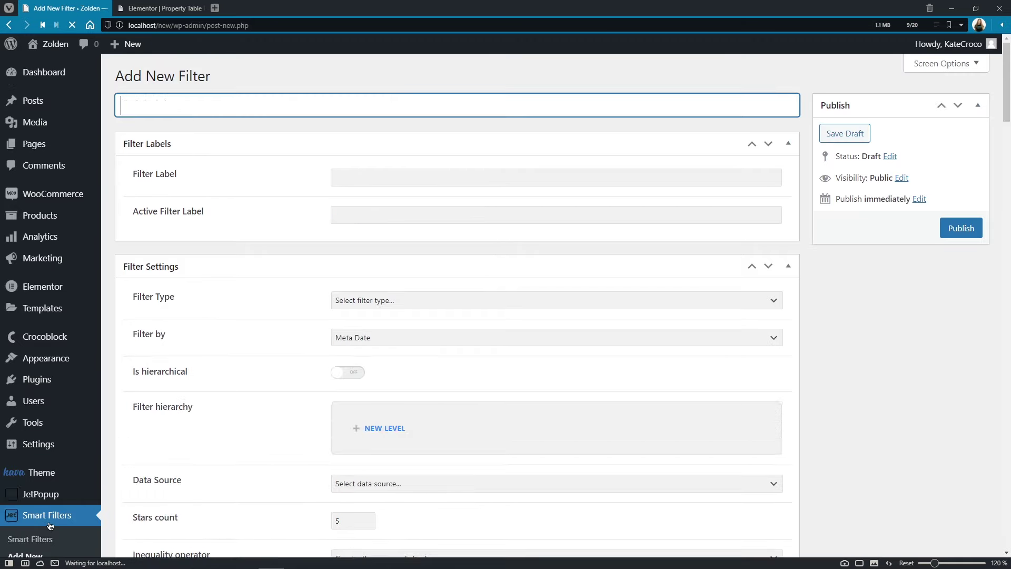
type("Select Filter - Product Table (Brand")
Copy the word "Brand" from the title into the filter label and the active filter label
key("shift+Left")
key("shift+Left")
key("shift+Left")
key("shift+Left")
key("shift+Left")
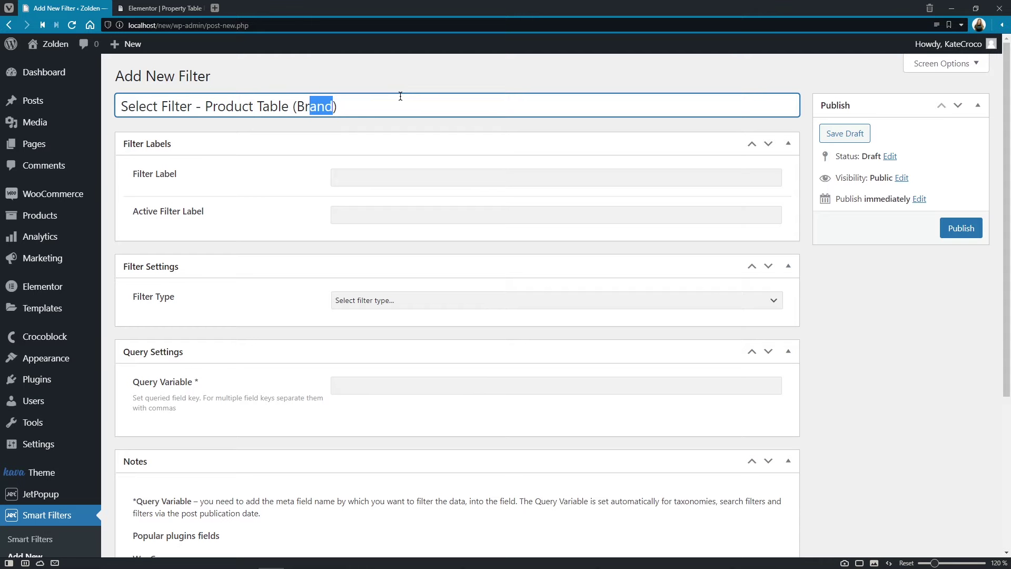
key("ctrl+c")
left_click(420, 172)
key("ctrl+v")
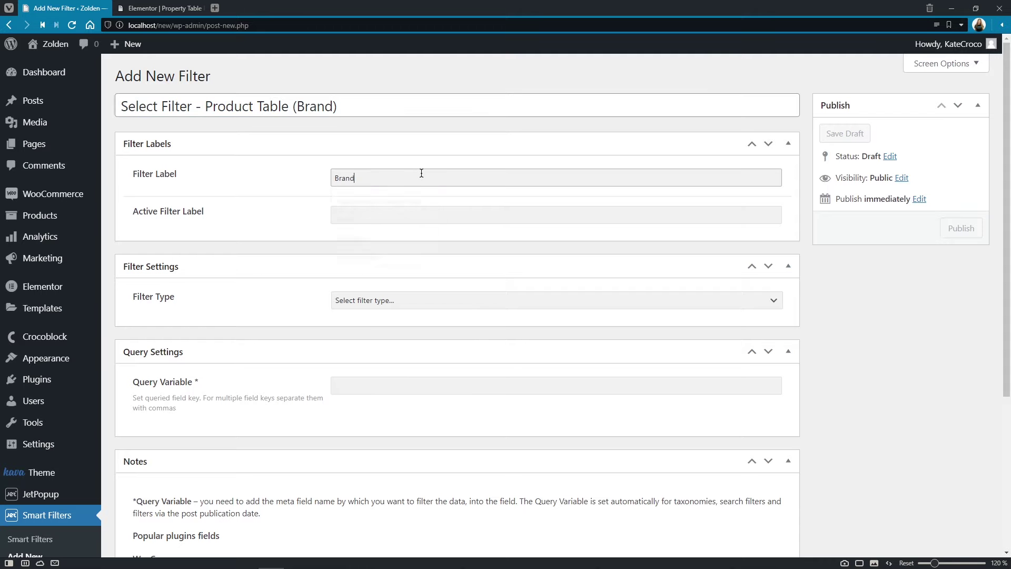
left_click(424, 222)
key("ctrl+v")
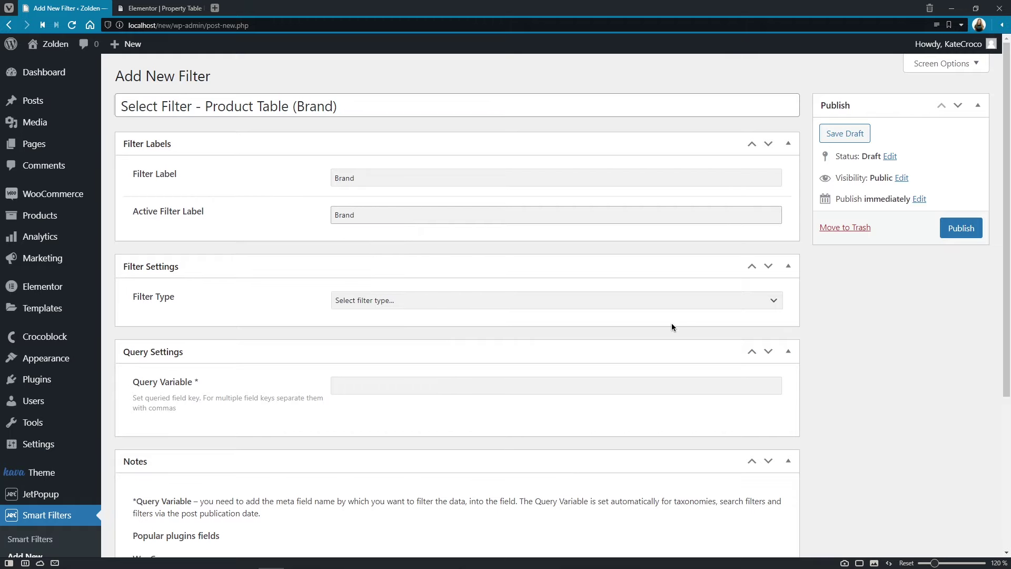
Set the brand filter's type to Select, its data source to Taxonomies and its taxonomy to Product brand
left_click(773, 300)
left_click(774, 337)
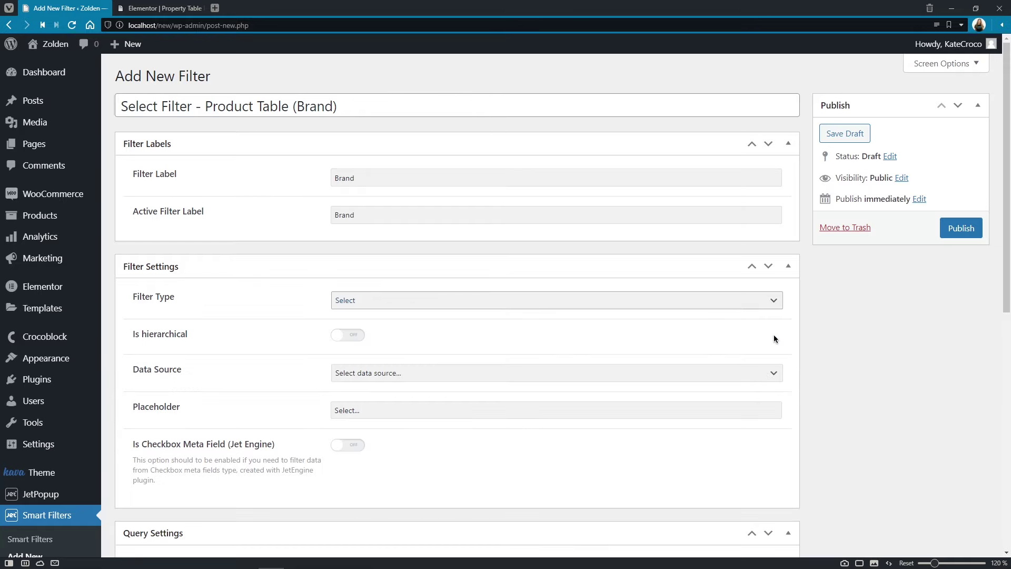
left_click(771, 367)
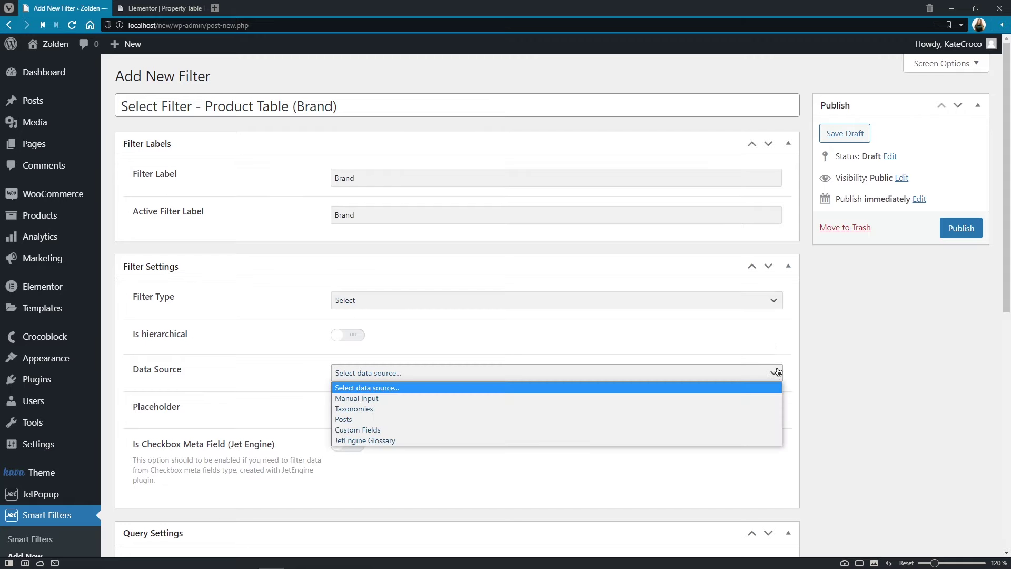
left_click(767, 407)
left_click(768, 412)
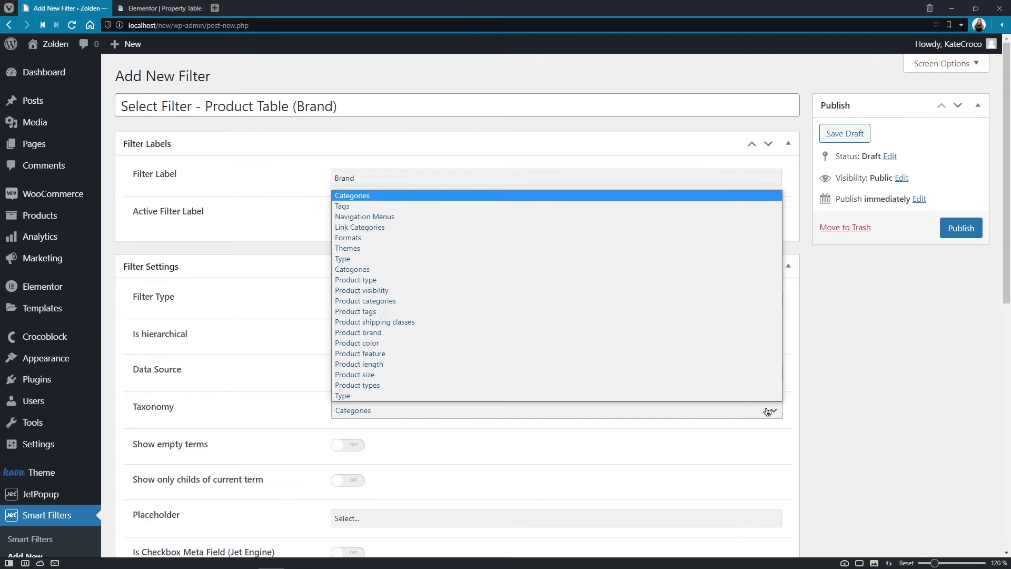
left_click(746, 333)
Replace the placeholder with "Brand" and publish the brand filter
left_click(733, 522)
key("ctrl+a")
type("Brand")
left_click(948, 232)
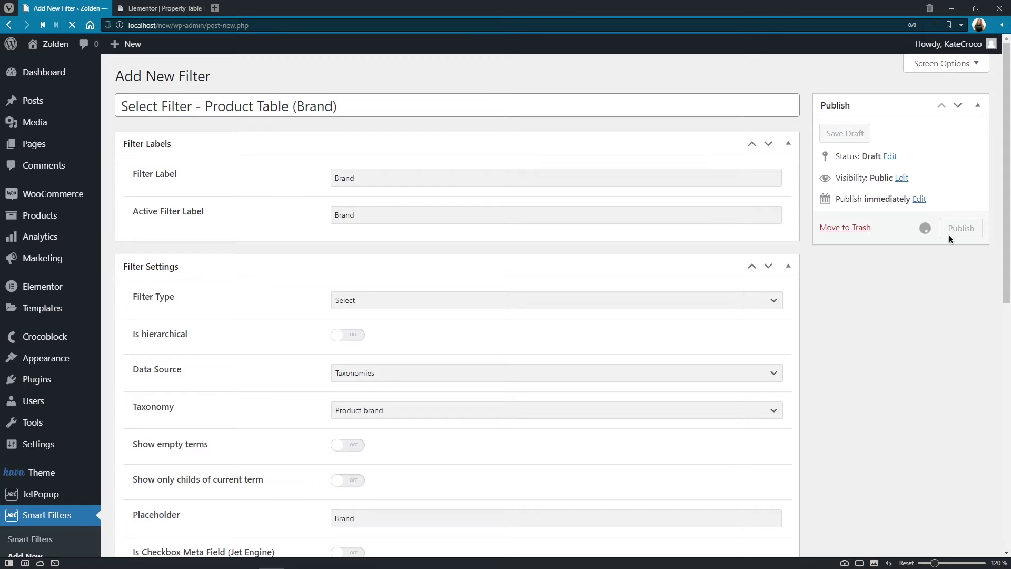
Add another smart filter titled "Select Filter - Product Table (Color)"
scroll(948, 235, "down", 1)
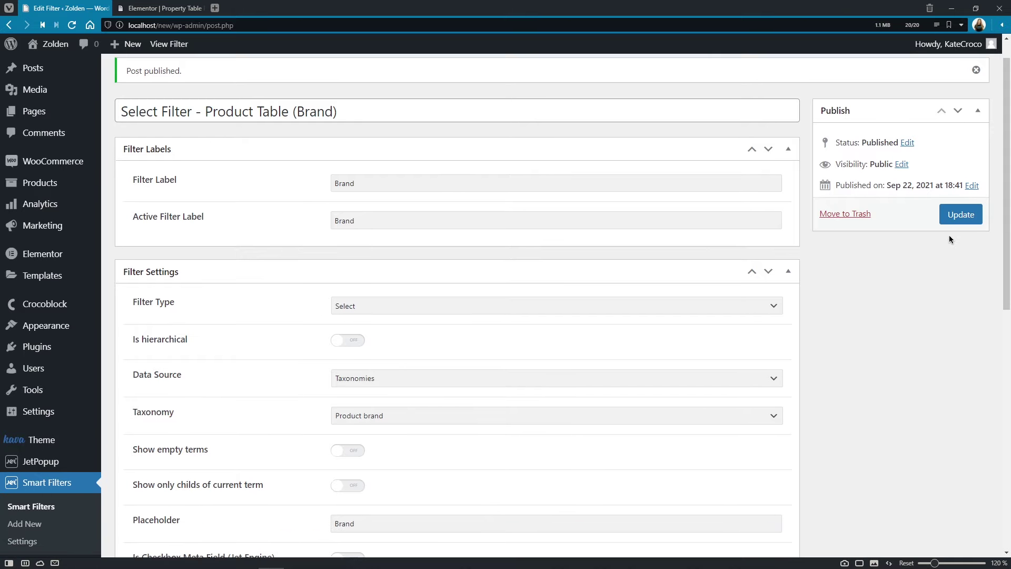
left_click(24, 503)
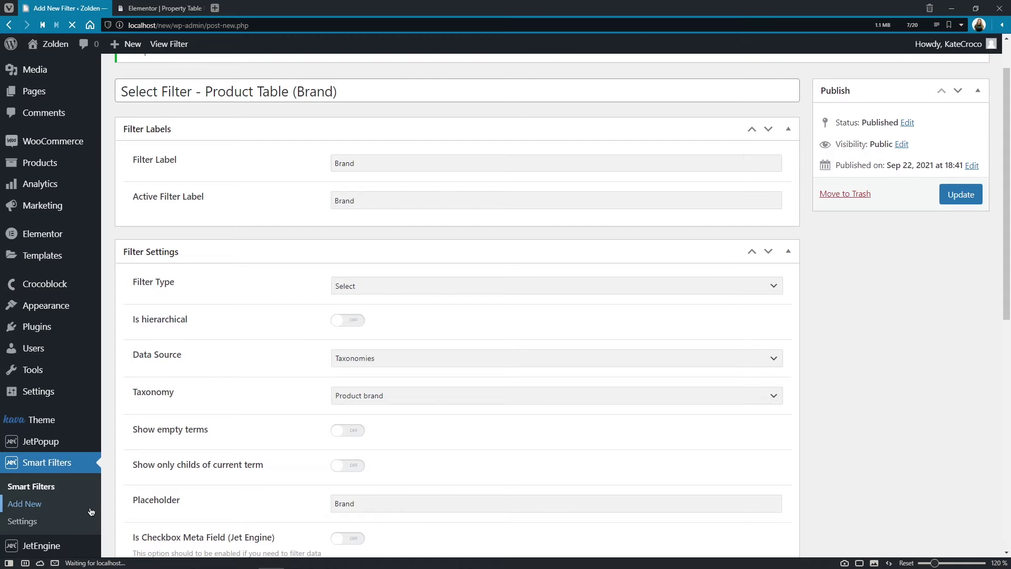
type("Selec")
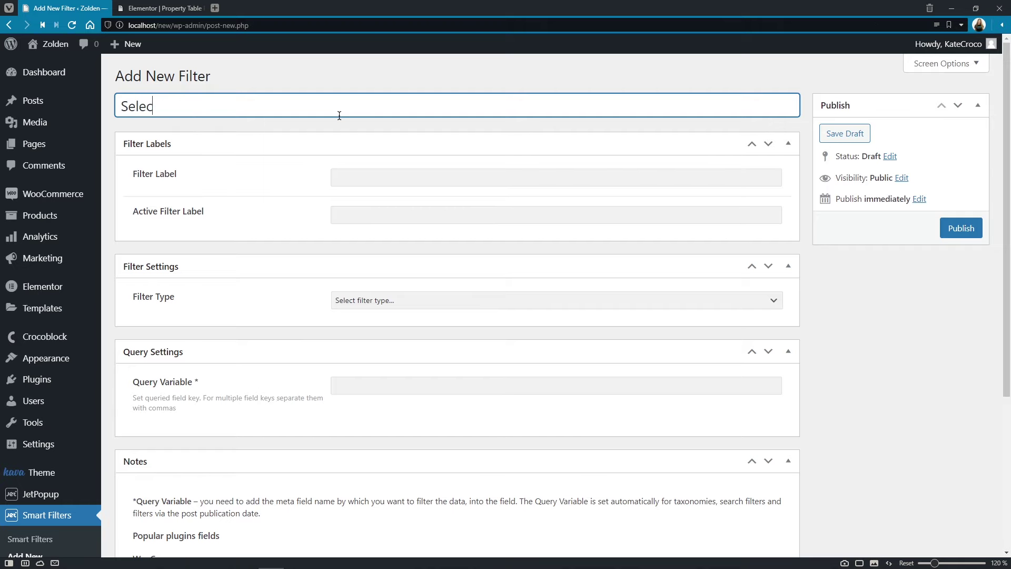
type("t Filter - Product Table")
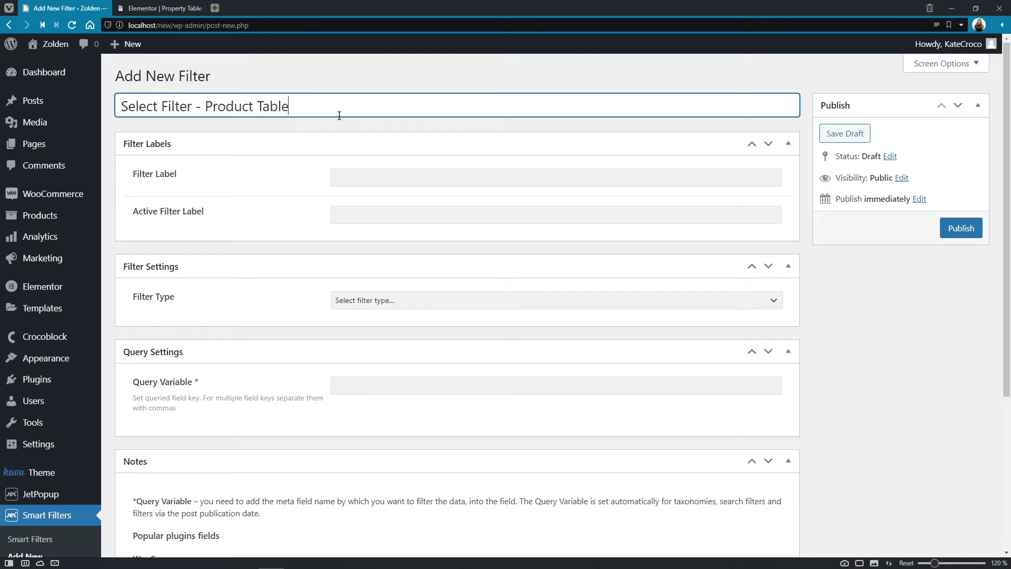
type(" (Color)")
Copy the word "Color" from the title into the filter label and the active filter label
key("shift+Left")
key("shift+Left")
key("shift+Left")
key("shift+Left")
key("shift+Left")
key("ctrl+c")
left_click(352, 172)
key("ctrl+v")
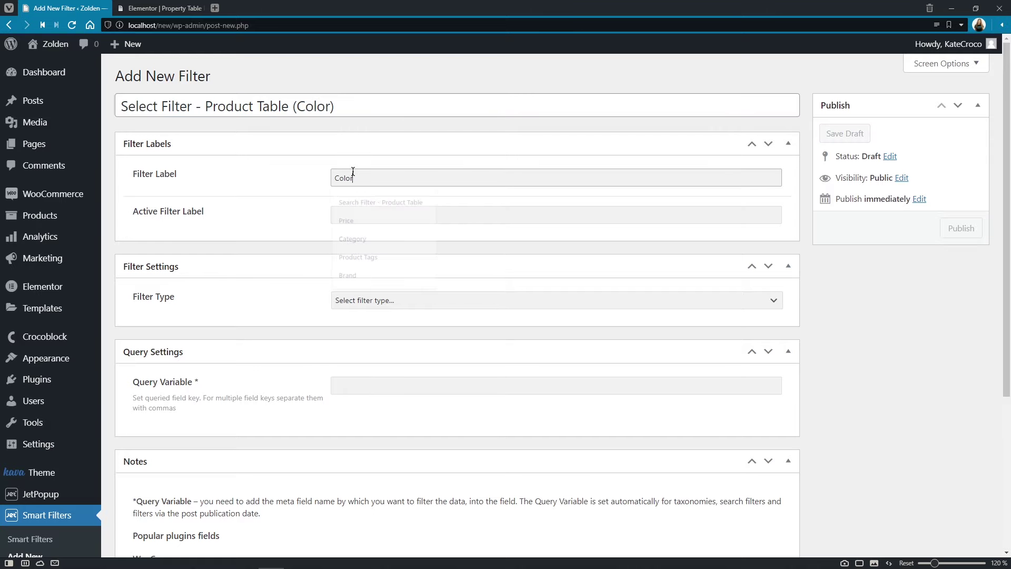
left_click(352, 210)
key("ctrl+v")
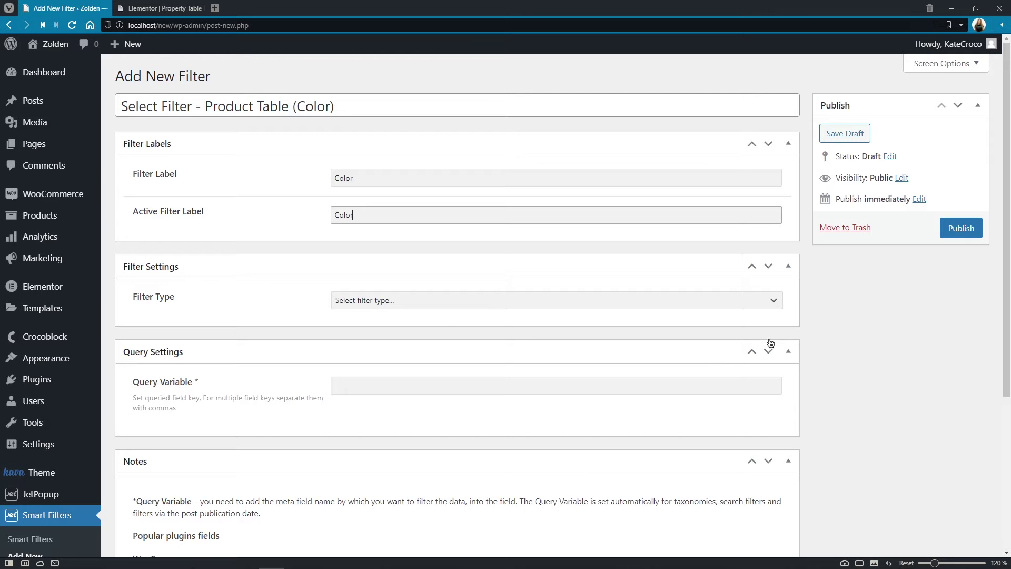
Set the color filter's type to Select, its data source to Taxonomies and its taxonomy to Product color
left_click(776, 307)
left_click(766, 334)
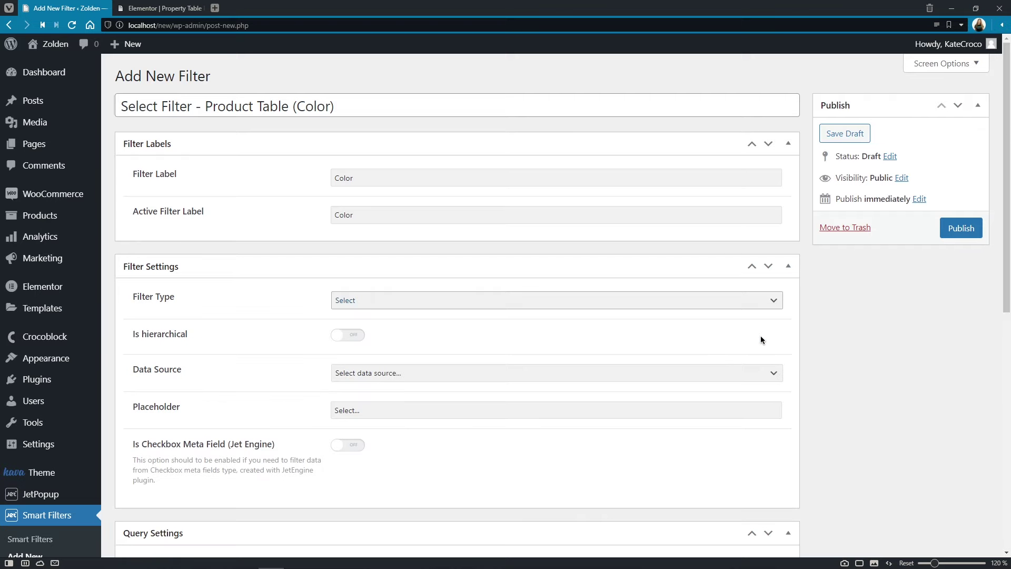
left_click(772, 373)
left_click(766, 409)
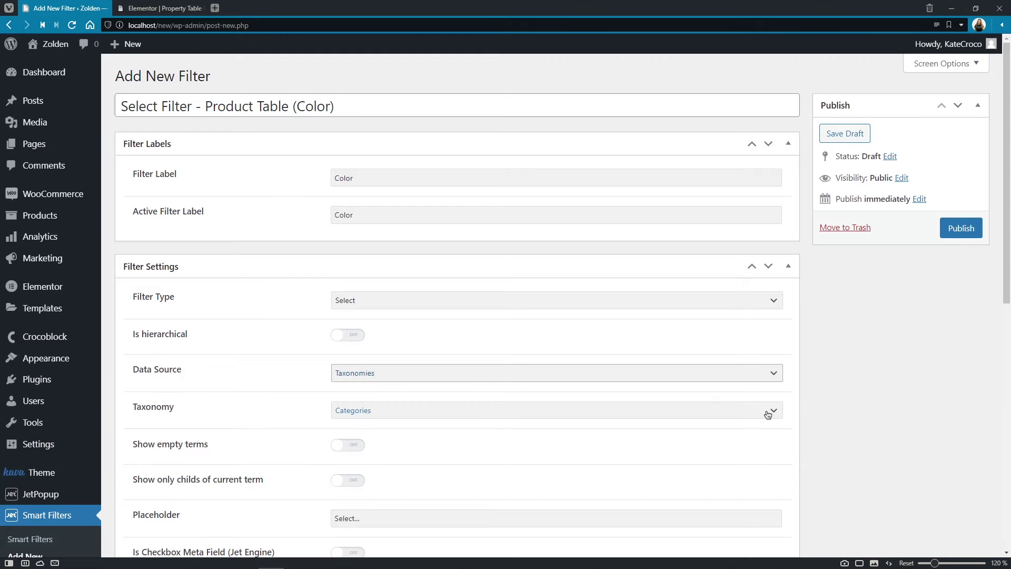
left_click(770, 413)
left_click(748, 344)
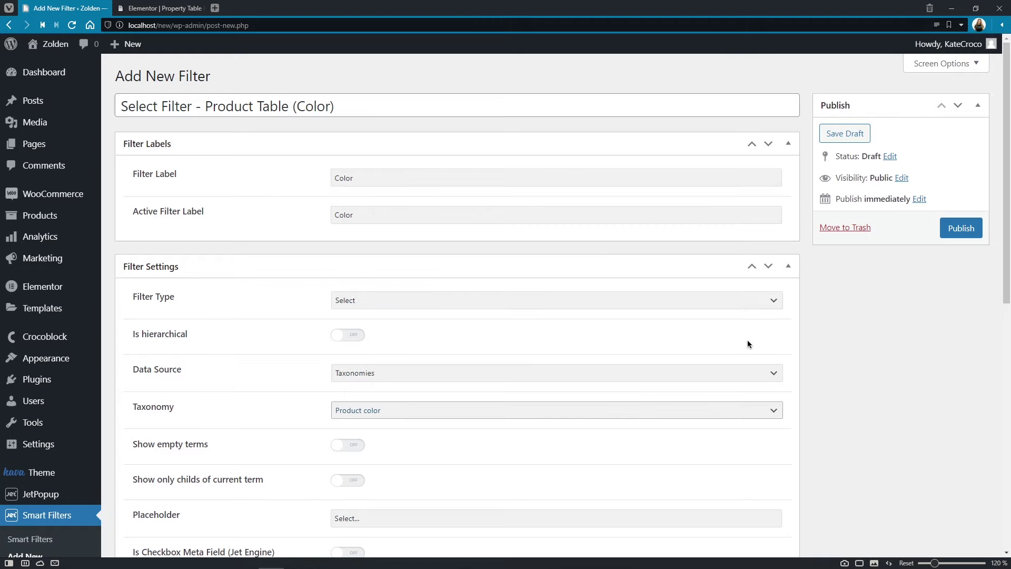
Replace the placeholder with "Color" and publish the color filter
left_click(730, 515)
type("Color")
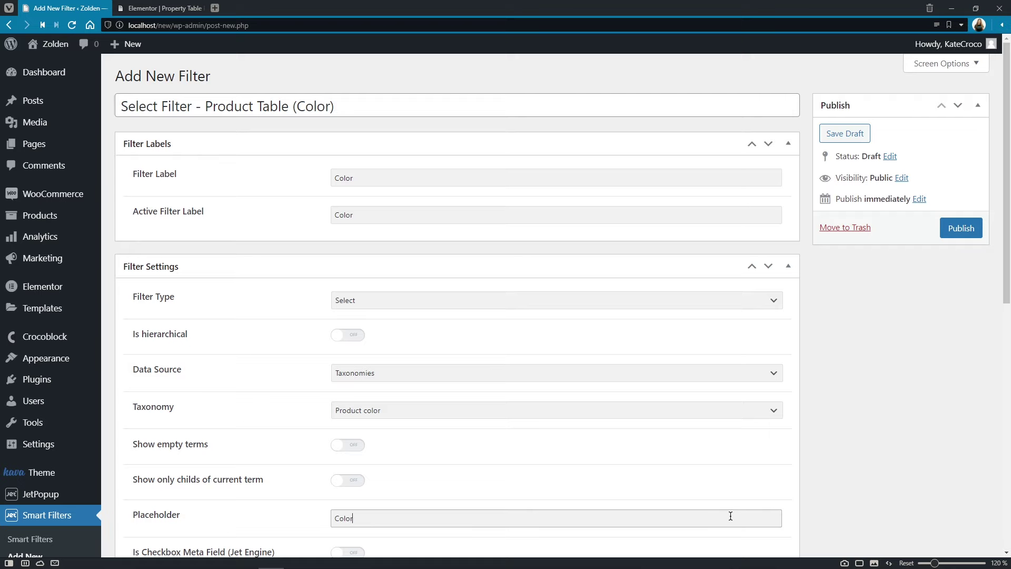
left_click(970, 231)
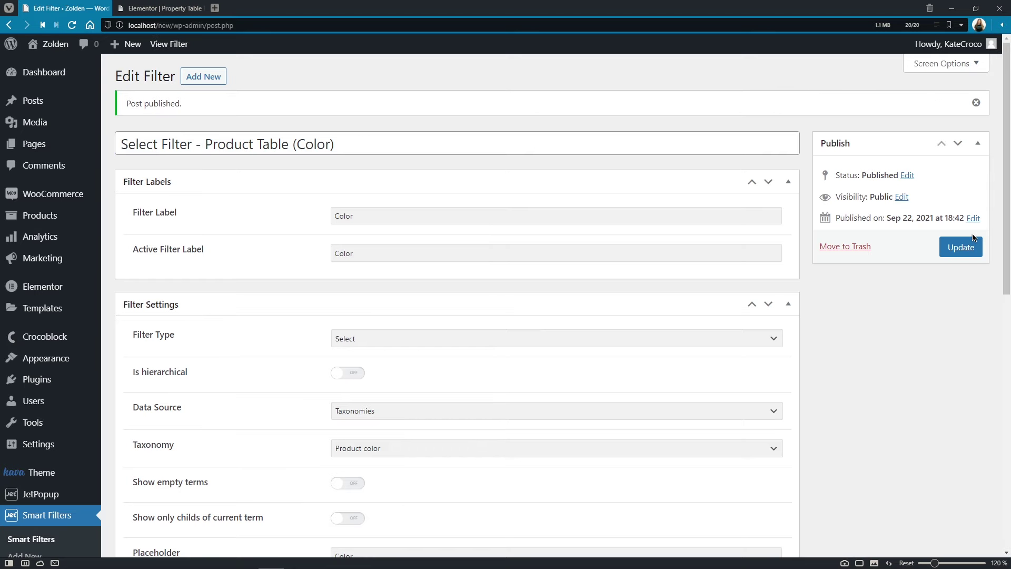
Add another smart filter titled "Select Filter - Product Table (Size)"
scroll(974, 237, "down", 1)
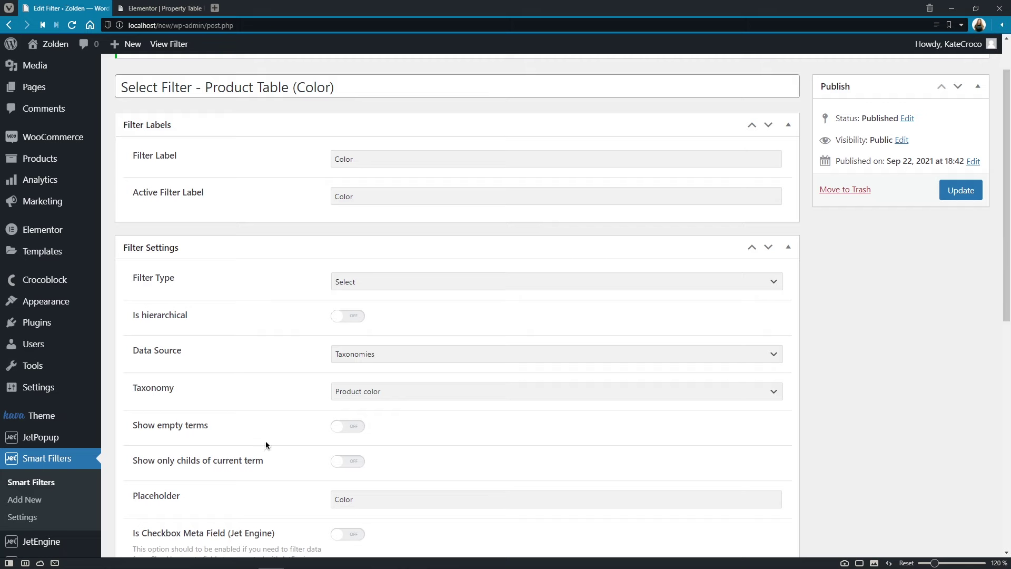
left_click(94, 505)
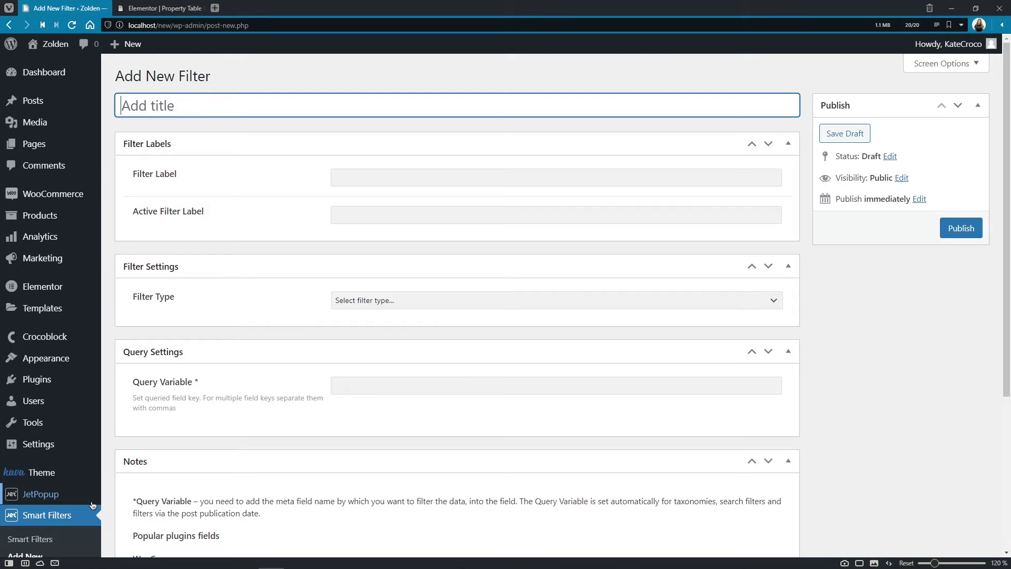
type("Se")
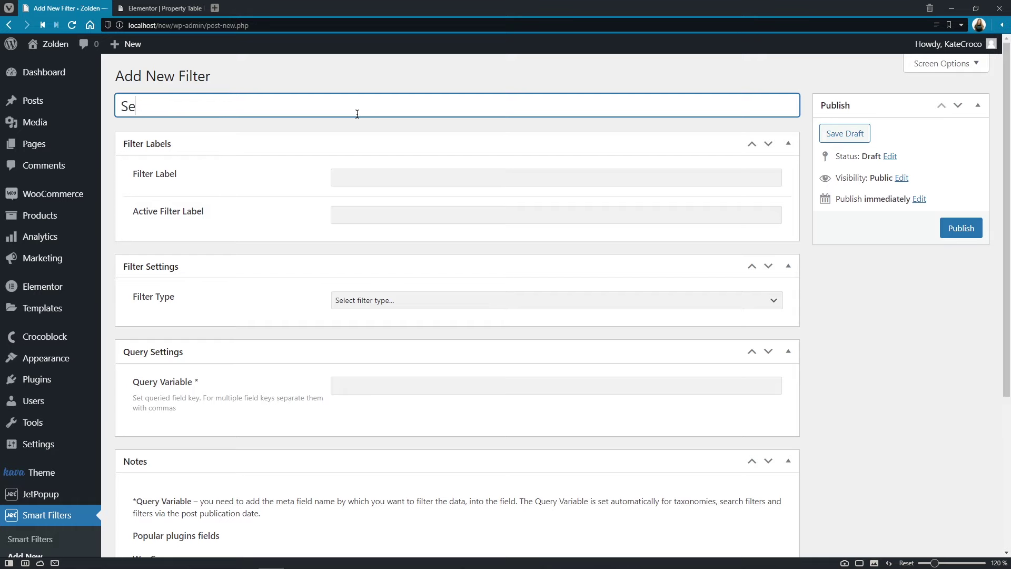
type("lect Filter - Product Tab")
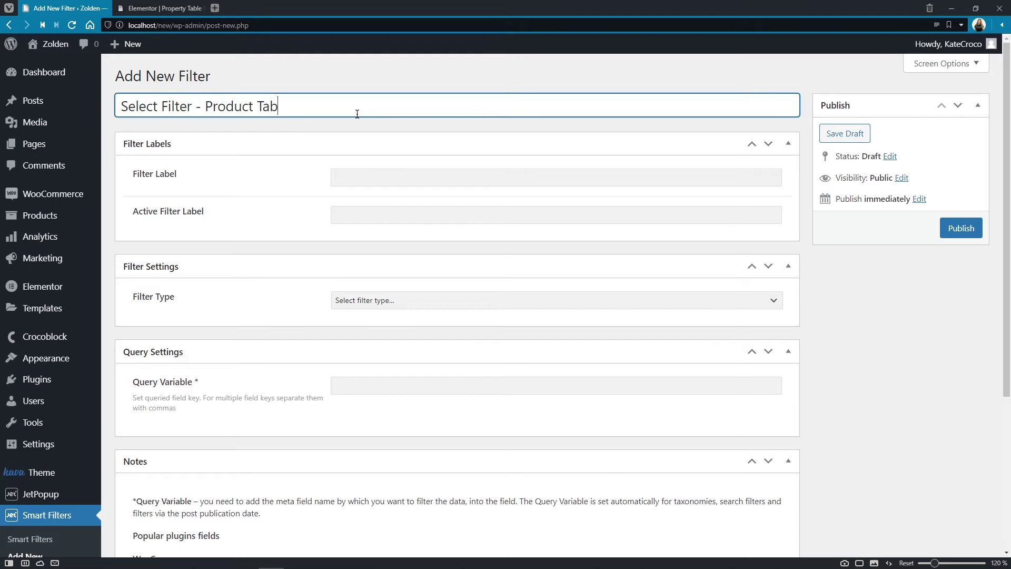
type("le (Size)")
Copy the word "Size" from the title into the filter label and the active filter label
key("Left")
key("shift+Left")
key("shift+Left")
key("shift+Left")
key("shift+Left")
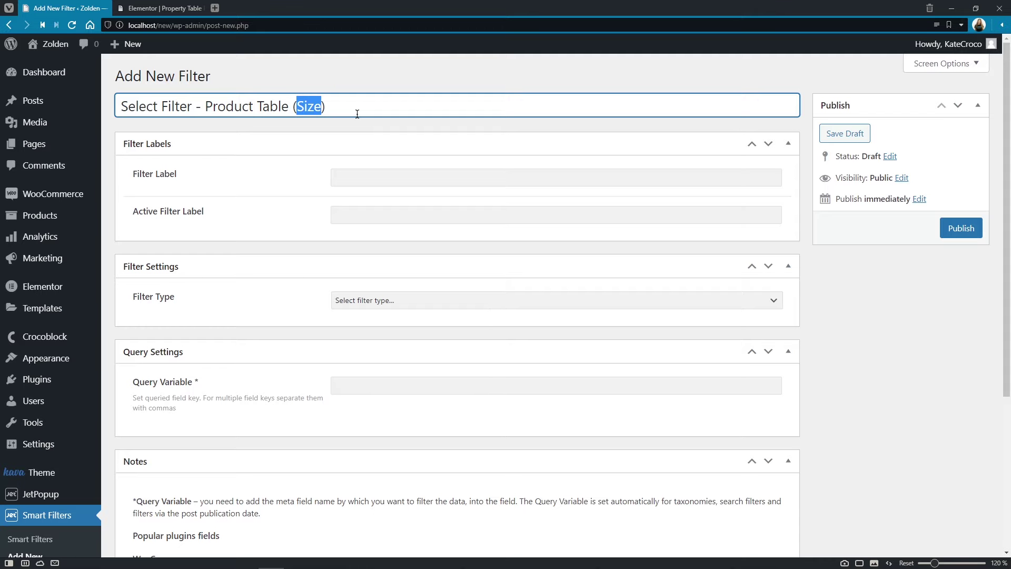
key("ctrl+c")
left_click(367, 175)
key("ctrl+v")
left_click(364, 213)
key("ctrl+v")
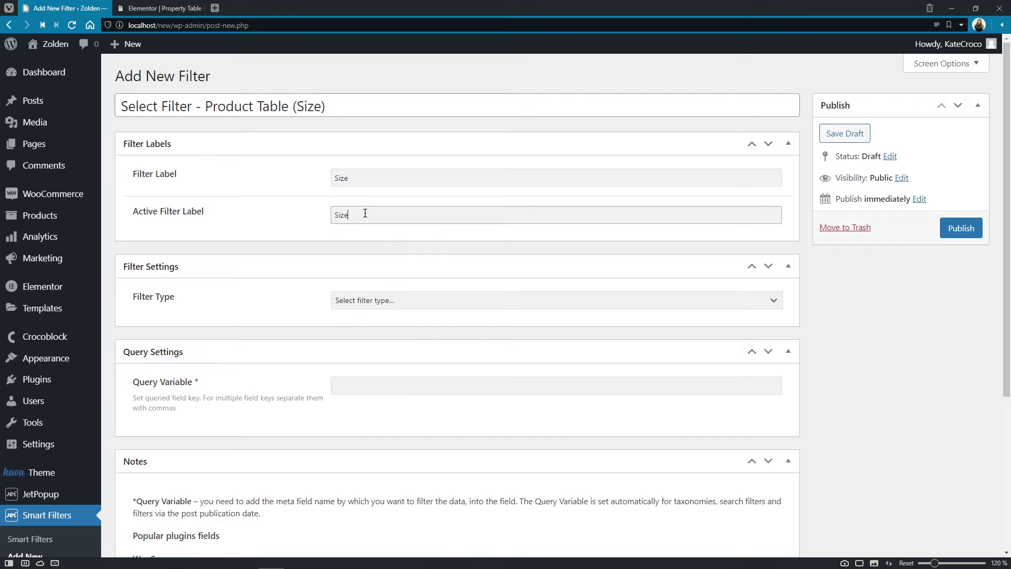
Set the size filter's type to Select, its data source to Taxonomies and its taxonomy to Product size
left_click(774, 304)
left_click(772, 336)
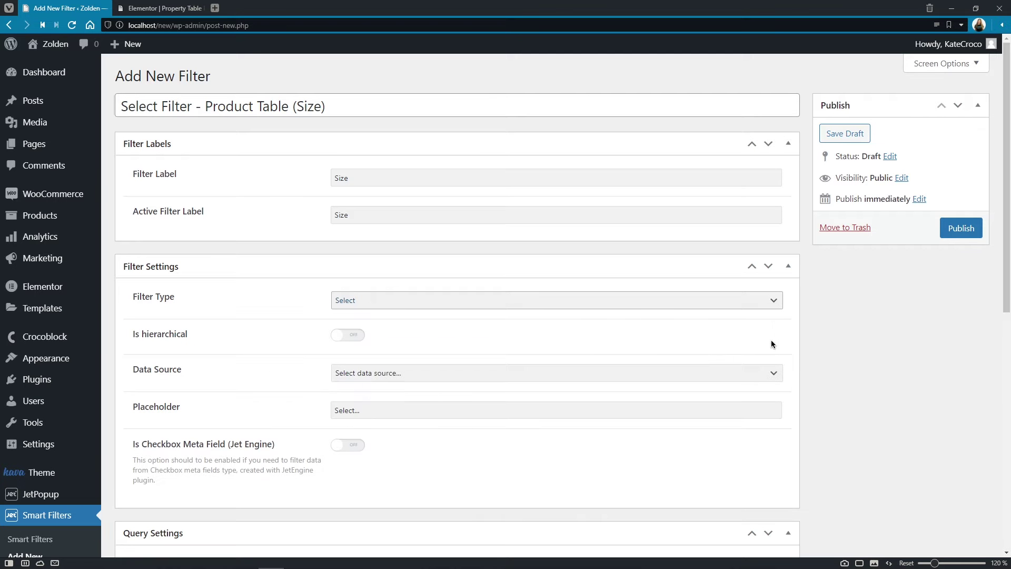
left_click(772, 372)
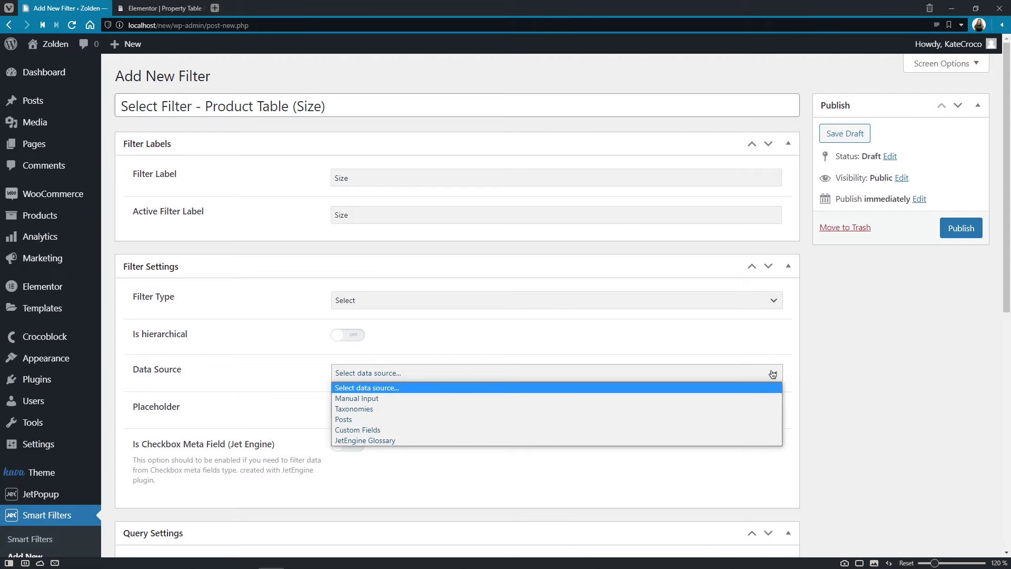
left_click(766, 409)
left_click(766, 415)
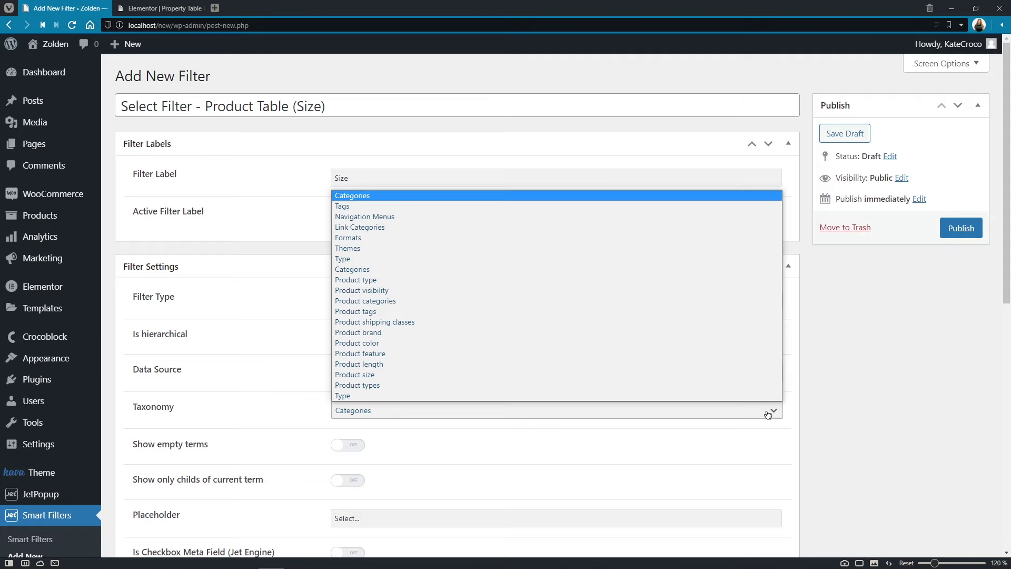
left_click(755, 374)
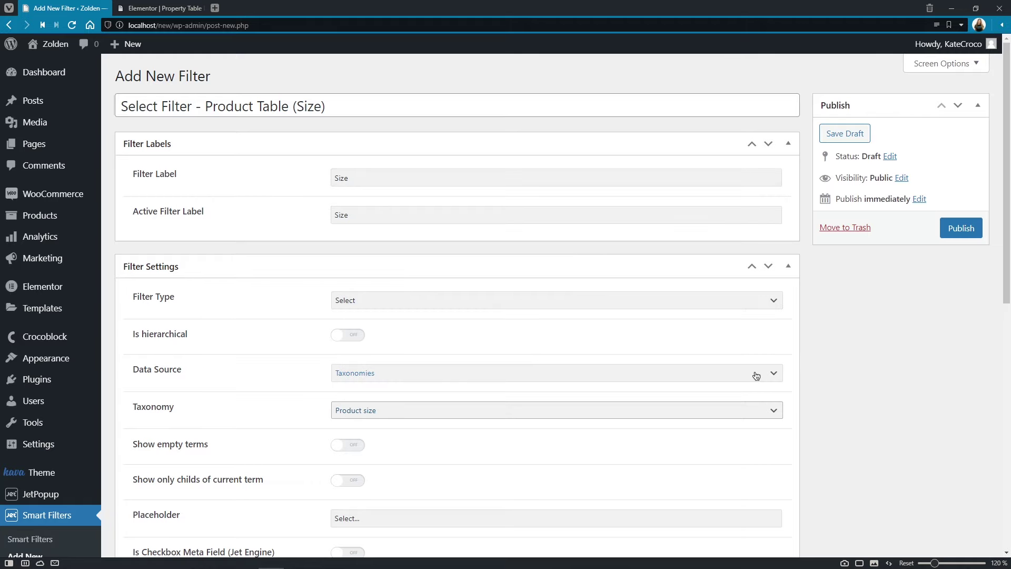
Replace the placeholder with "Size" and publish the size filter
left_click(734, 513)
key("ctrl+a")
type("Size")
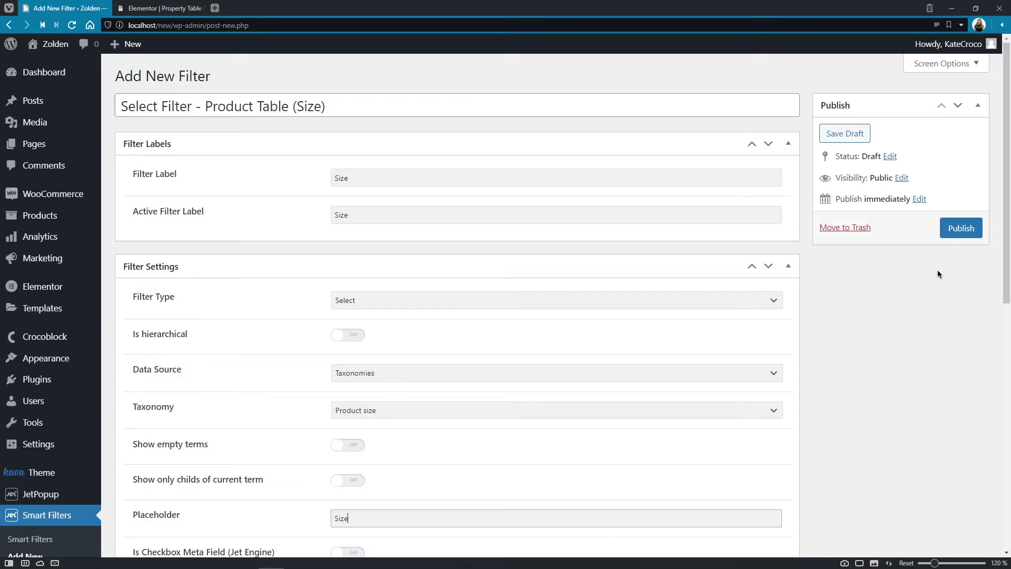
left_click(950, 231)
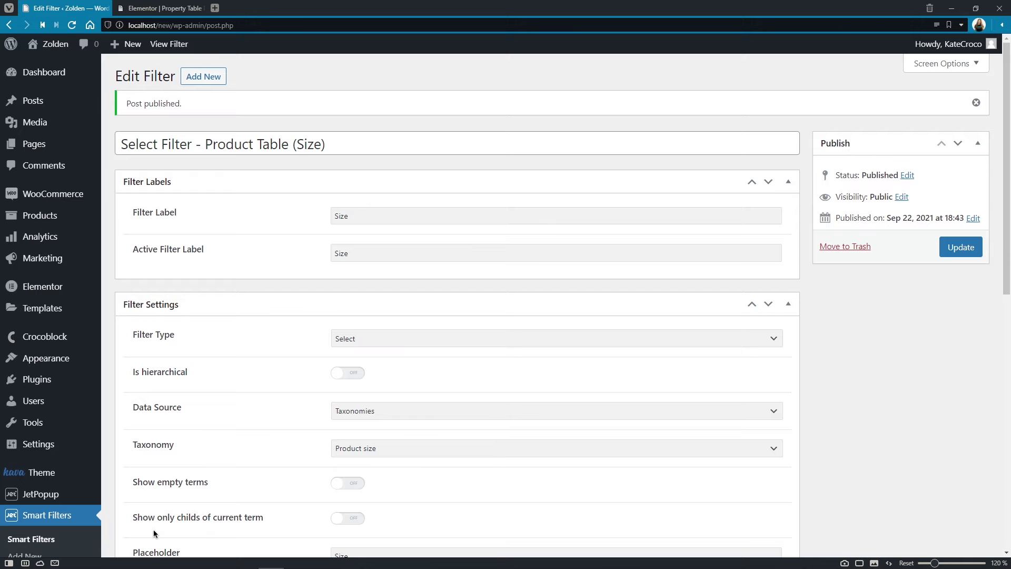
View the list of smart filters, and open the Product Table Page for editing in Elementor
left_click(71, 516)
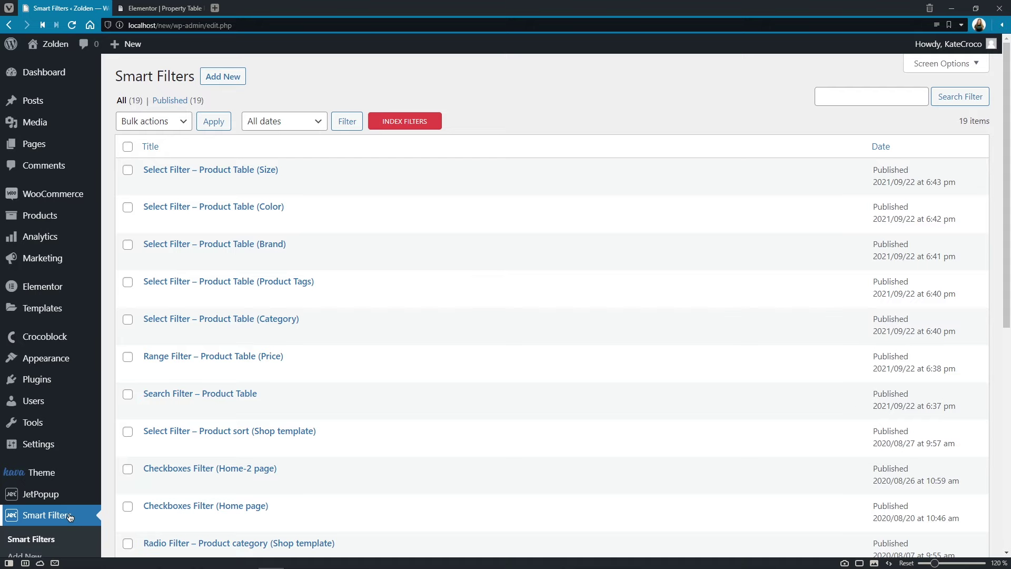
left_click(82, 144)
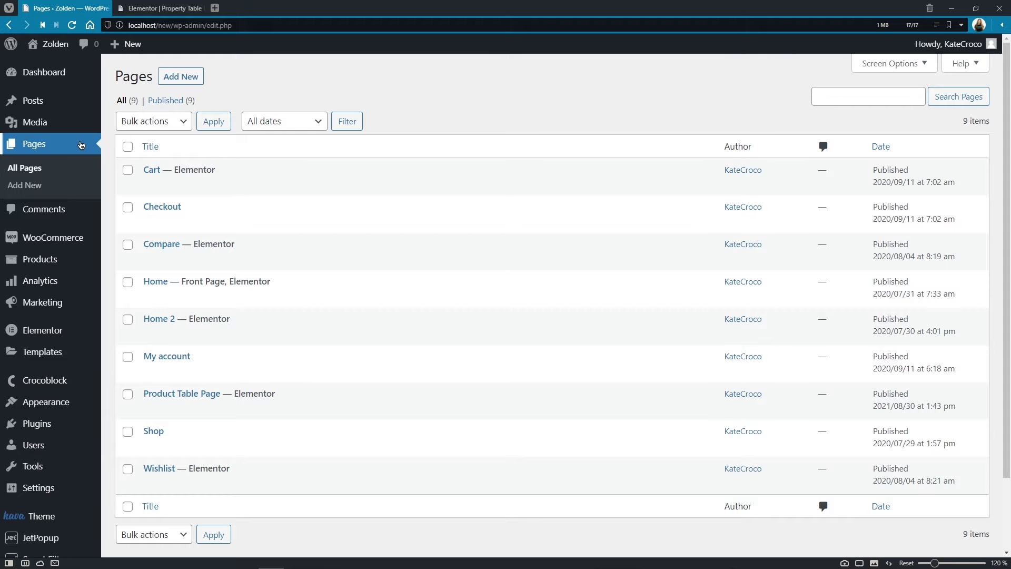
left_click(297, 413)
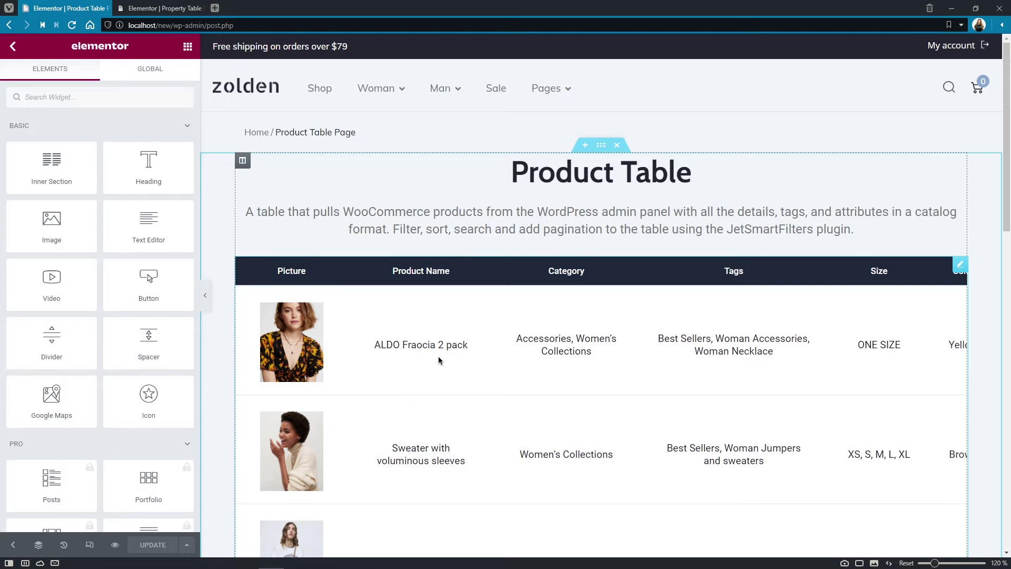
Add a single-column section above the product table section and move the "Product Table" heading and its description into it
left_click(584, 154)
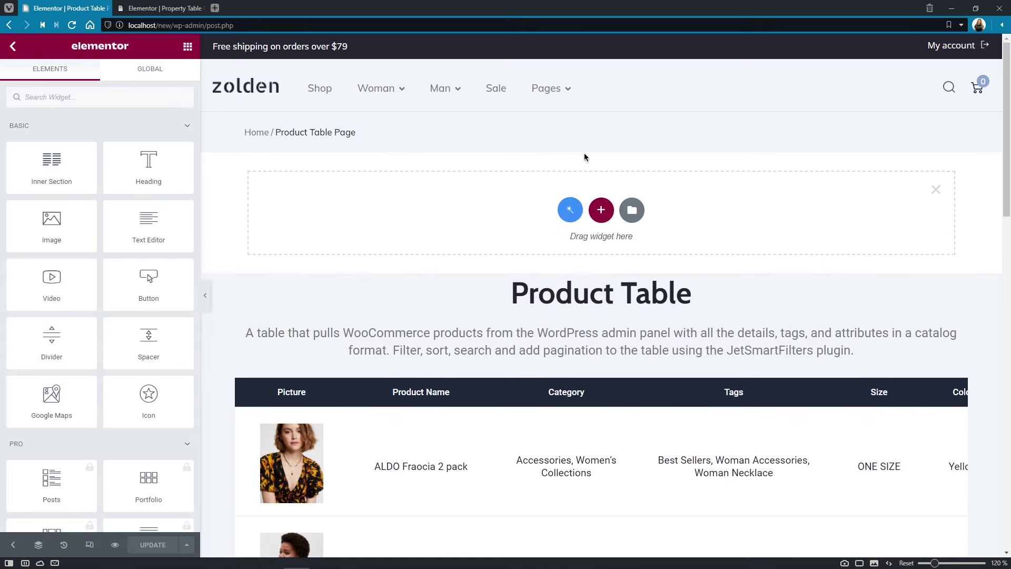
left_click(571, 208)
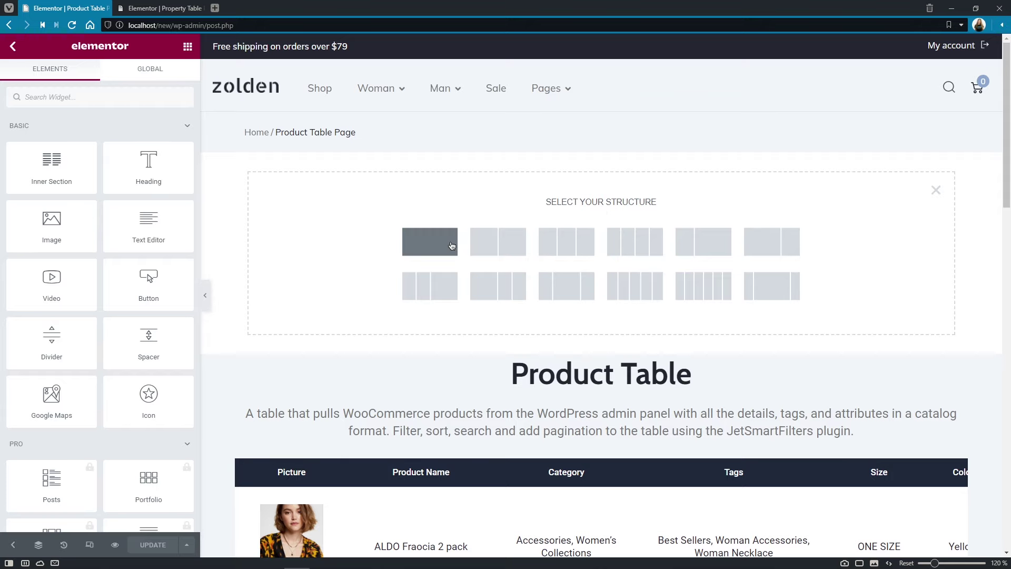
left_click(451, 243)
left_click_drag(960, 191, 845, 168)
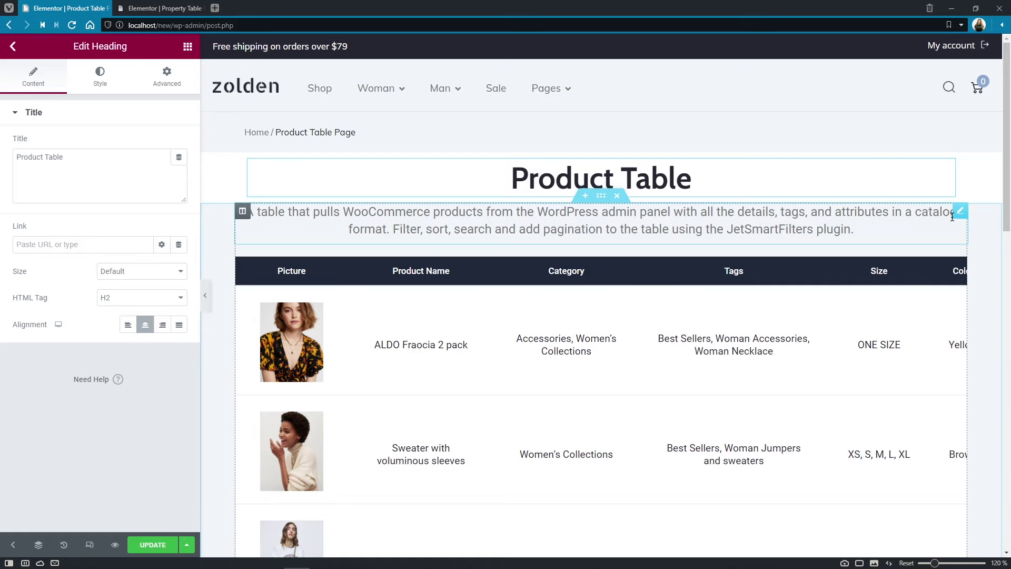
left_click_drag(948, 217, 795, 183)
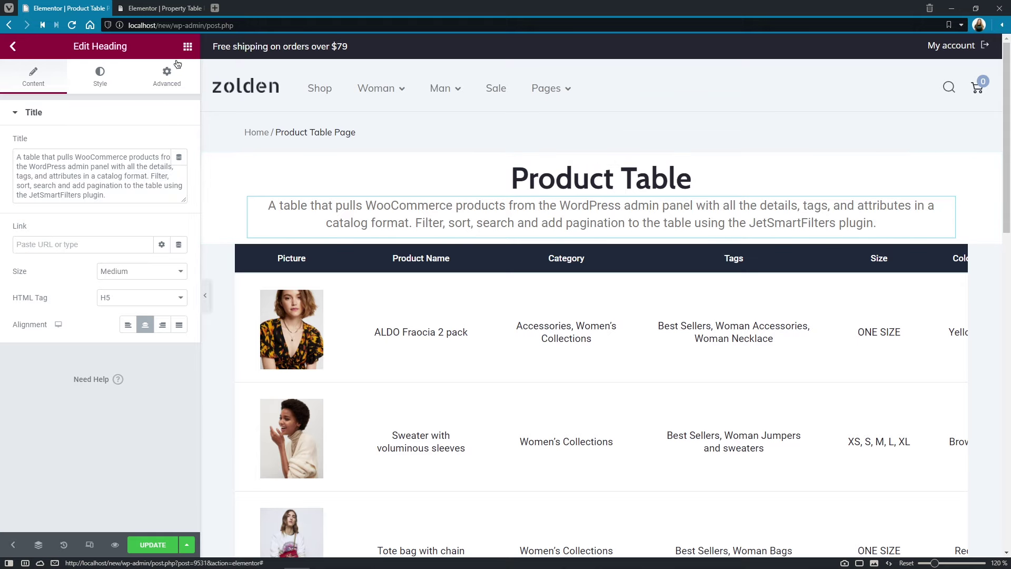
Find the Search Filter widget and place it below the description text in the heading section
left_click(187, 47)
type("sea")
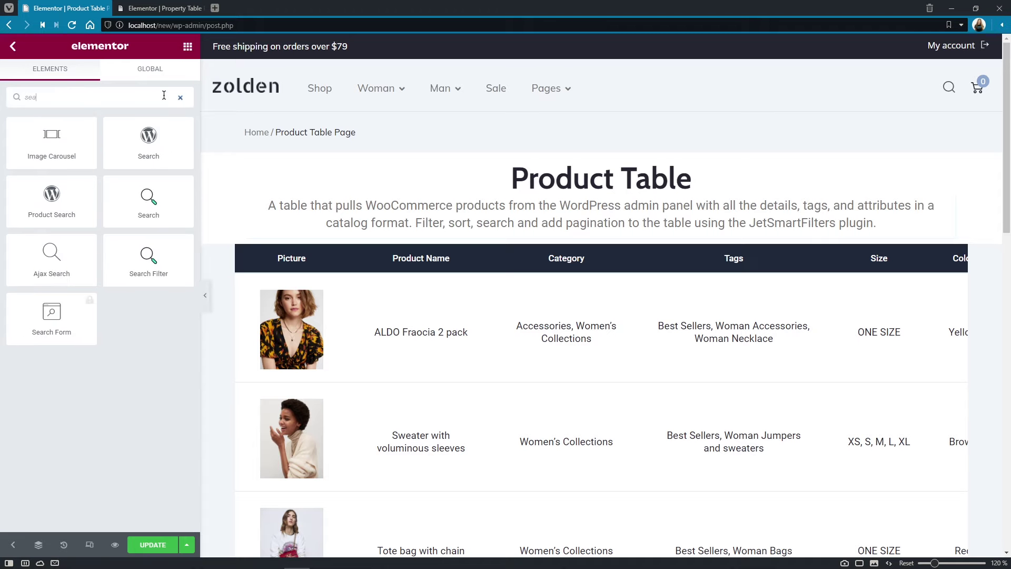
type("rch ")
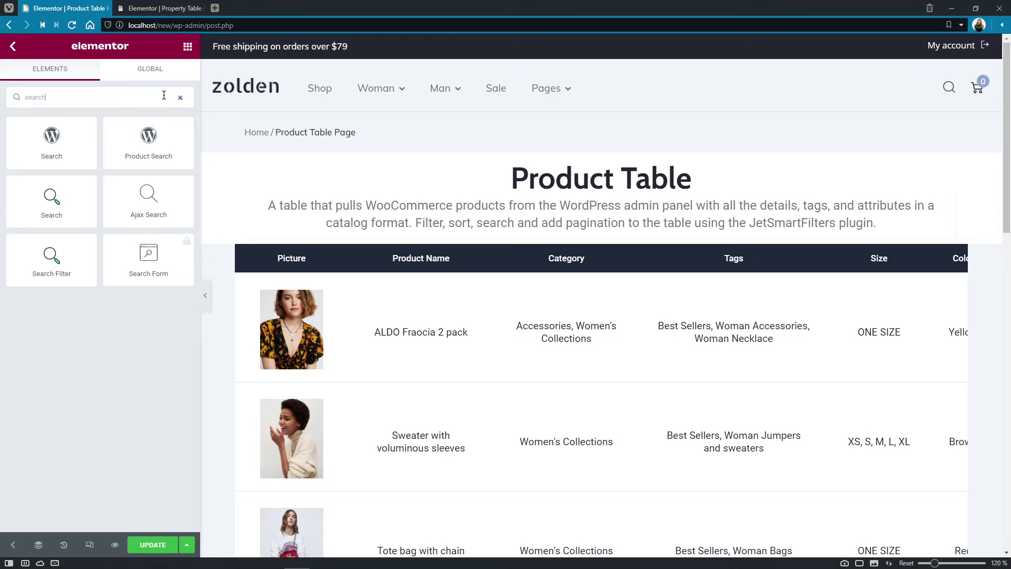
type("filter")
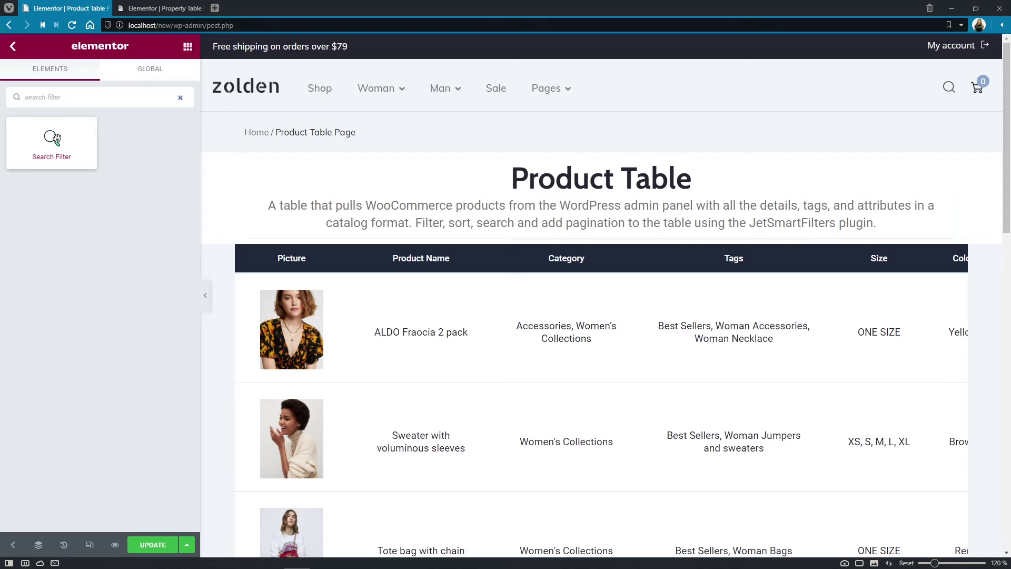
left_click_drag(57, 138, 413, 220)
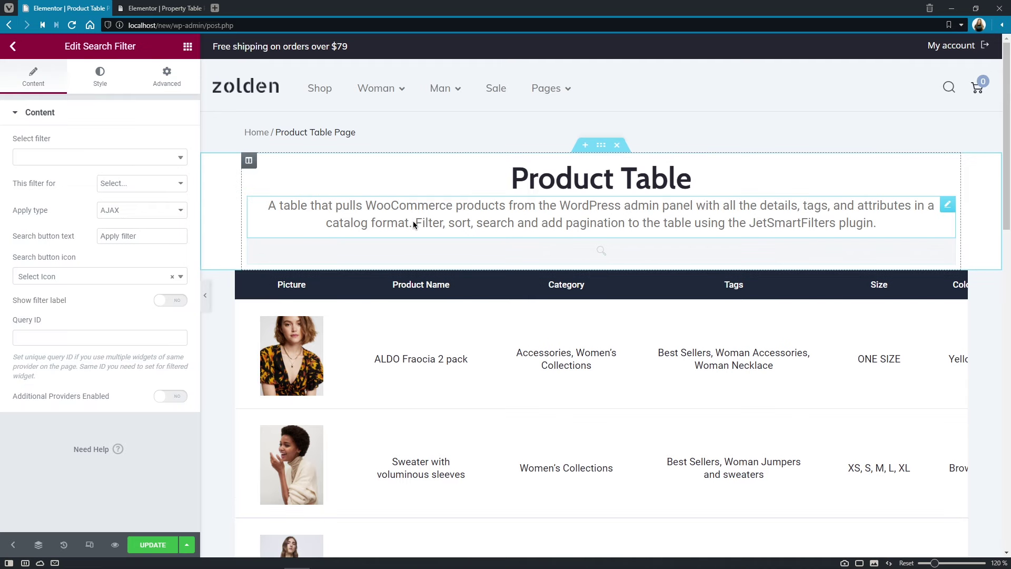
Choose "Search Filter - Product Table" as the filter for the new Search Filter widget
left_click(121, 158)
type("s")
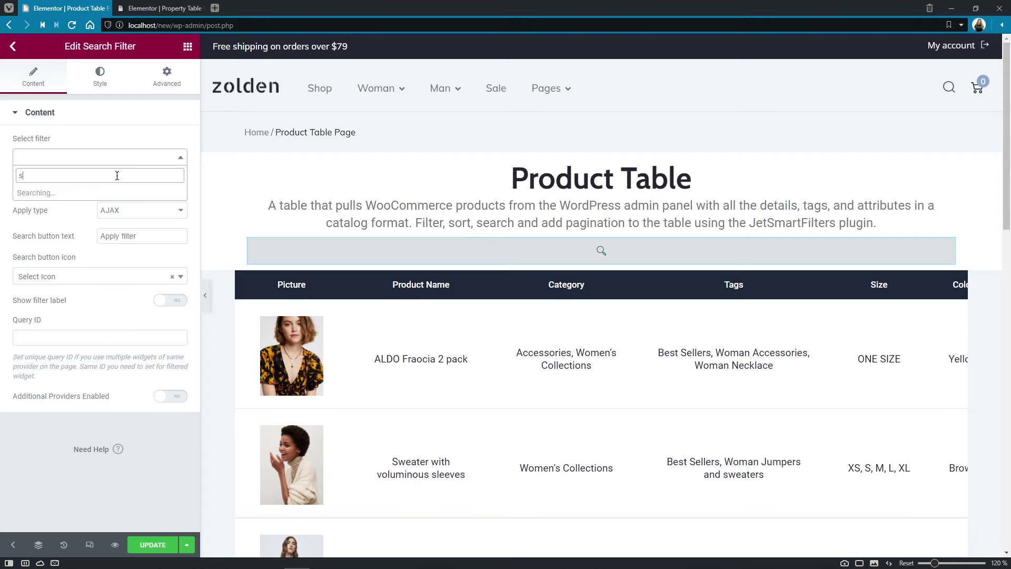
type("earch")
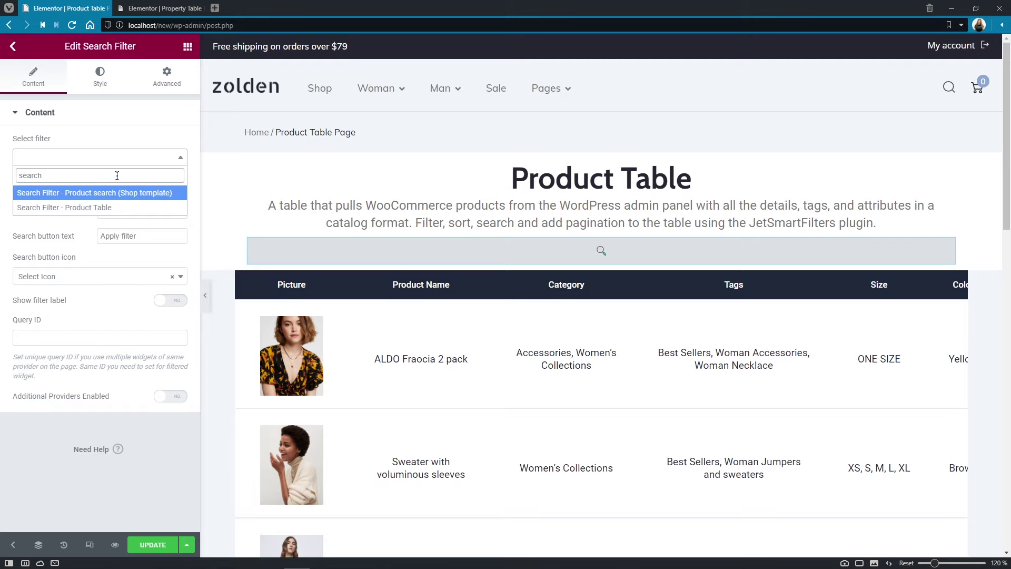
left_click(131, 208)
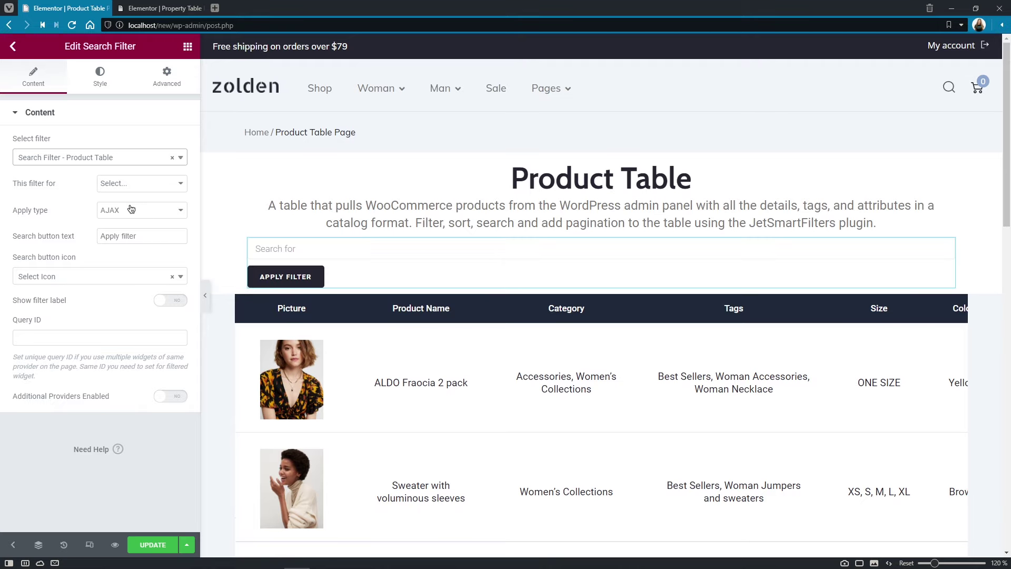
Set the search filter to apply to the JetEngine Dynamic Table
left_click(180, 184)
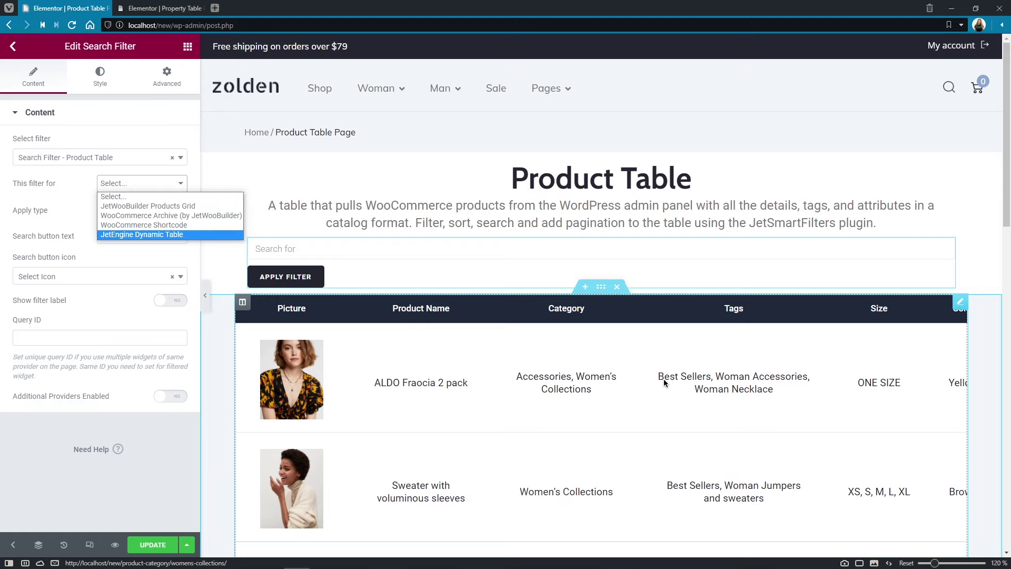
left_click(640, 349)
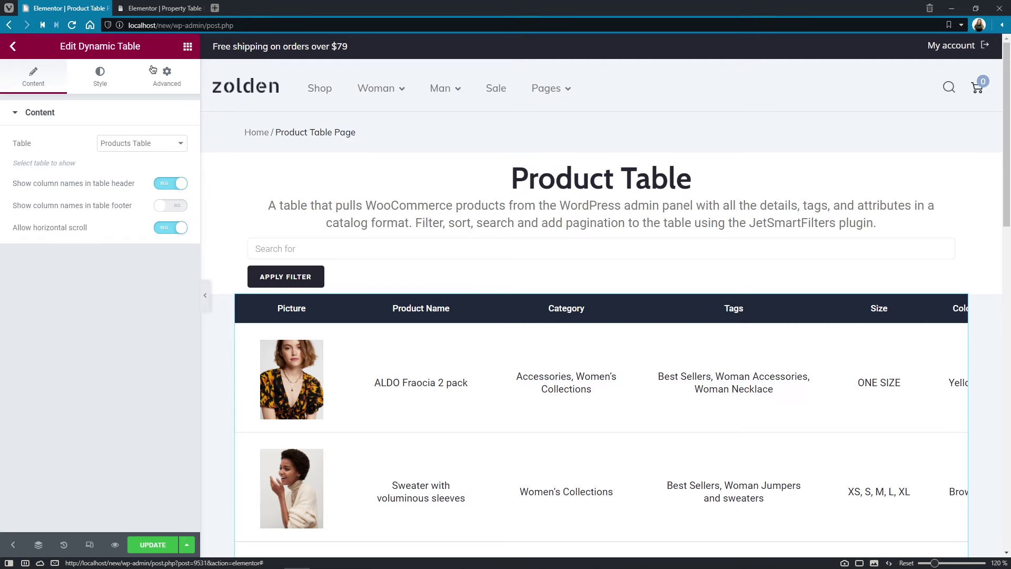
left_click(279, 263)
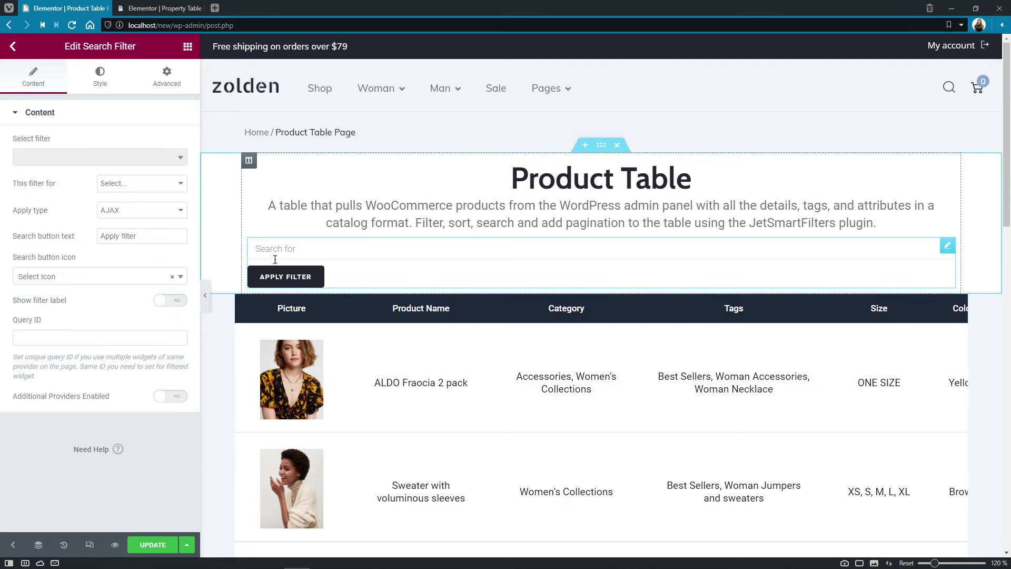
left_click(179, 184)
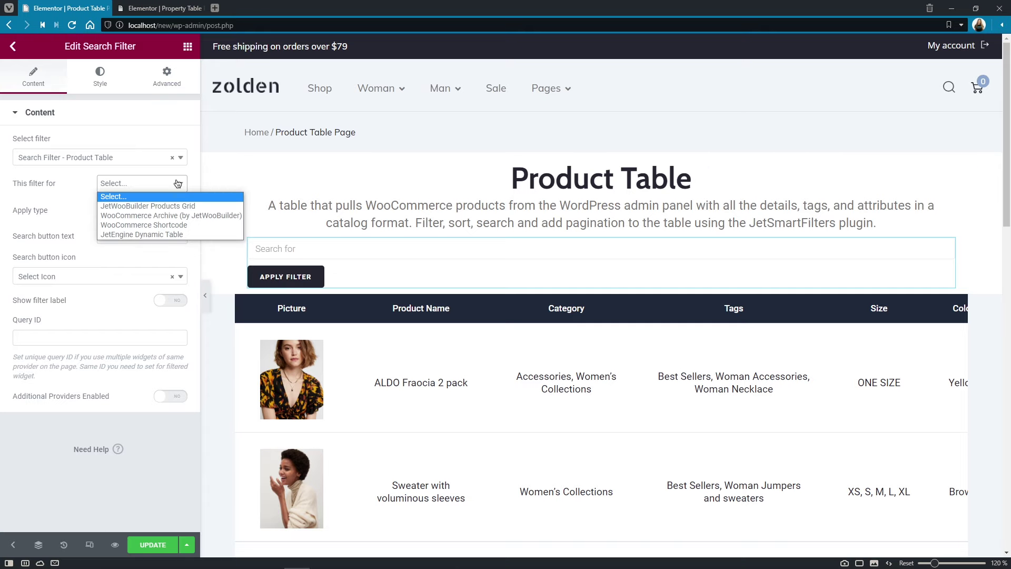
left_click(210, 235)
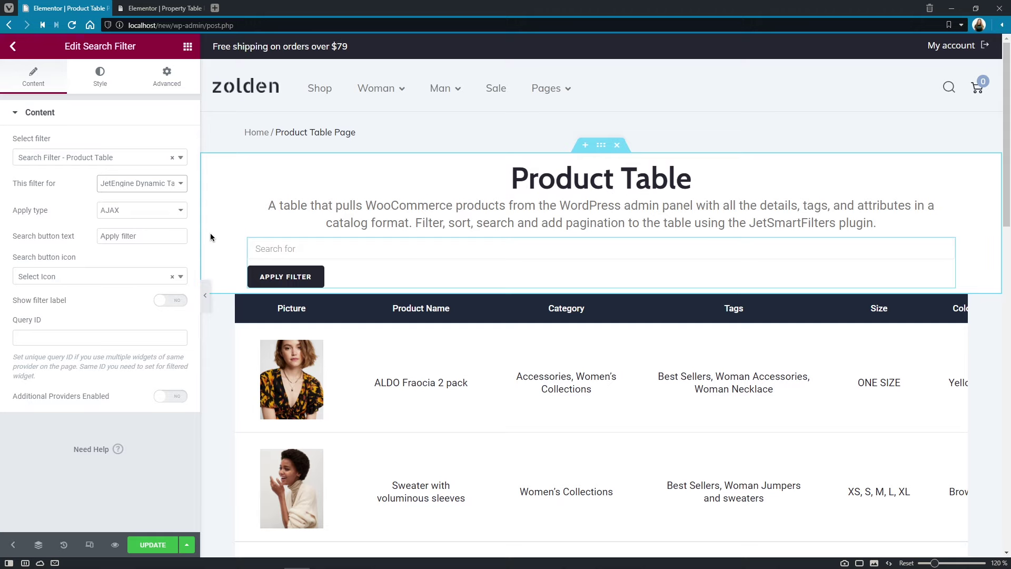
Switch to the Property Table page's editor and examine the settings of its dynamic table and its Size, Bedrooms and Price filters
left_click(170, 13)
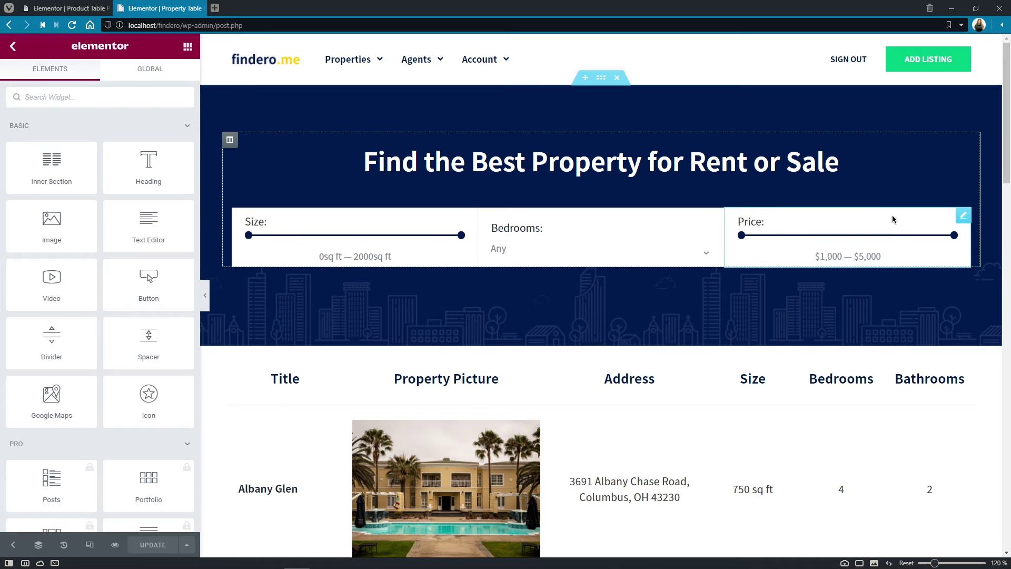
left_click(899, 391)
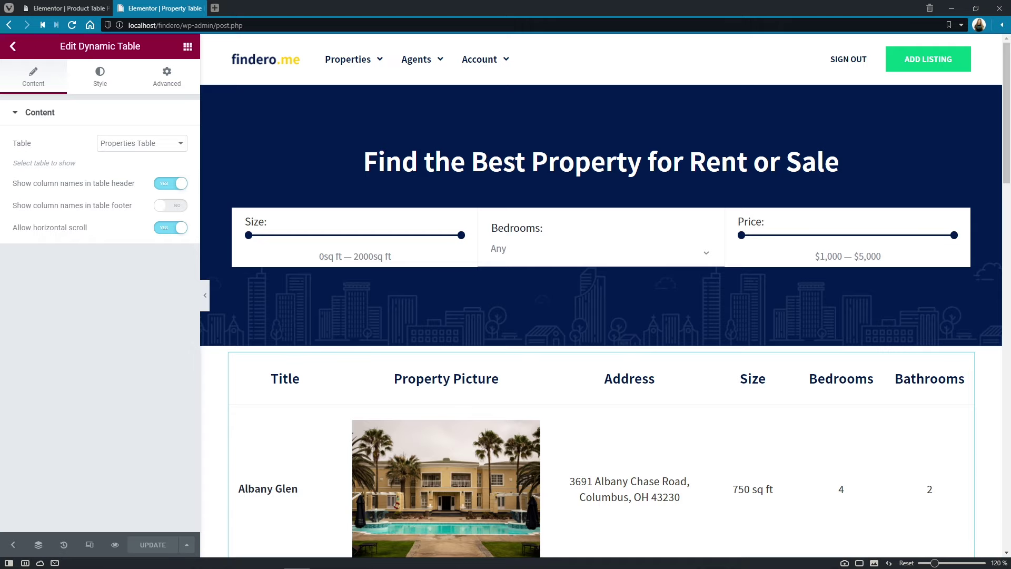
mouse_move(1004, 180)
left_mouse_down()
mouse_move(1004, 384)
mouse_move(1003, 182)
left_mouse_up()
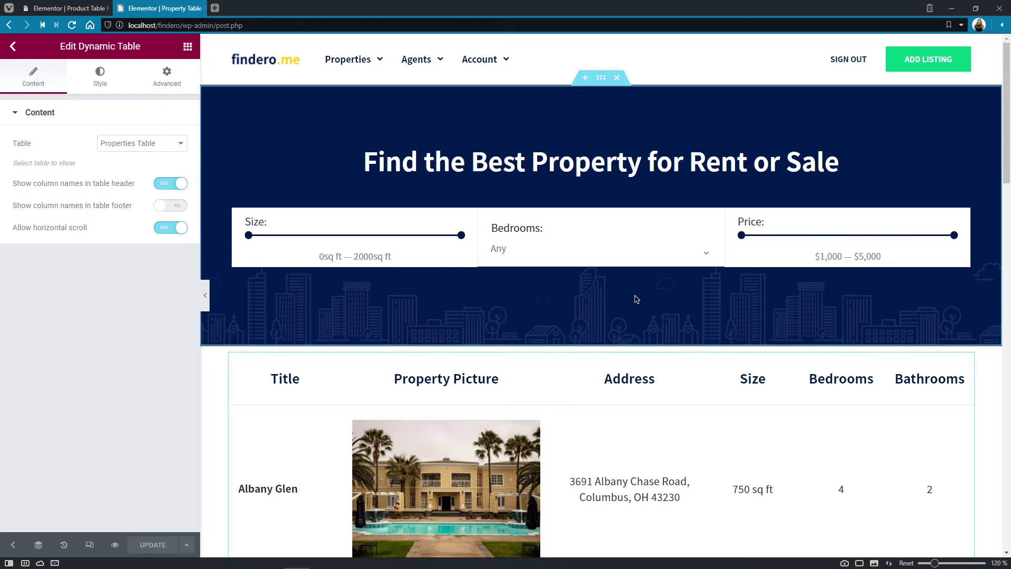
left_click(452, 231)
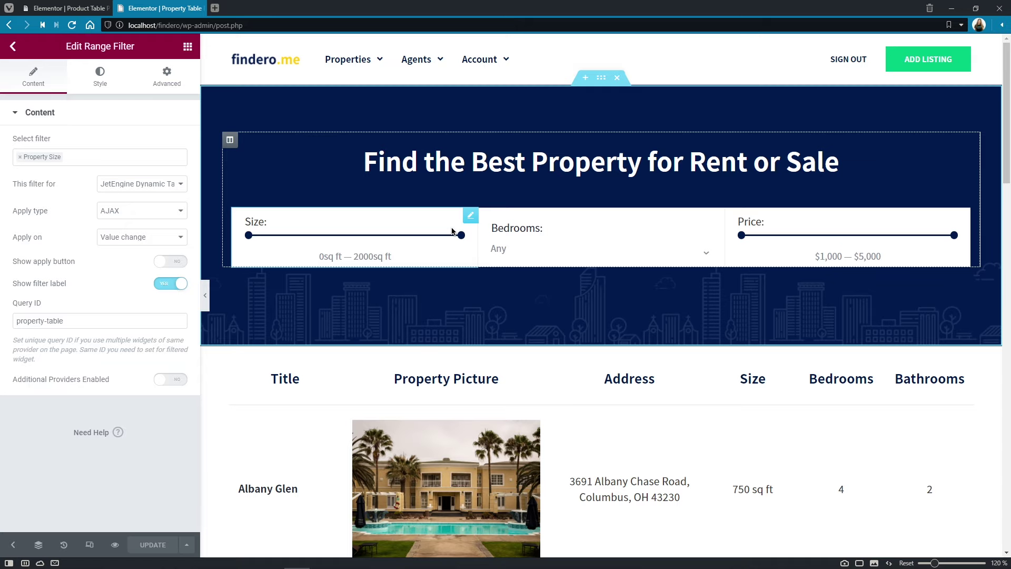
left_click(620, 230)
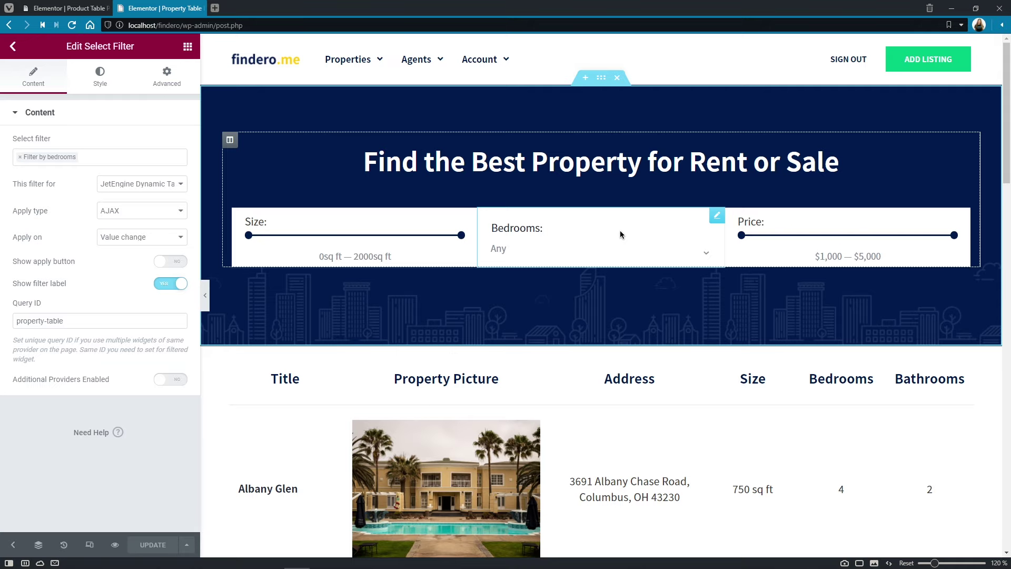
left_click(761, 252)
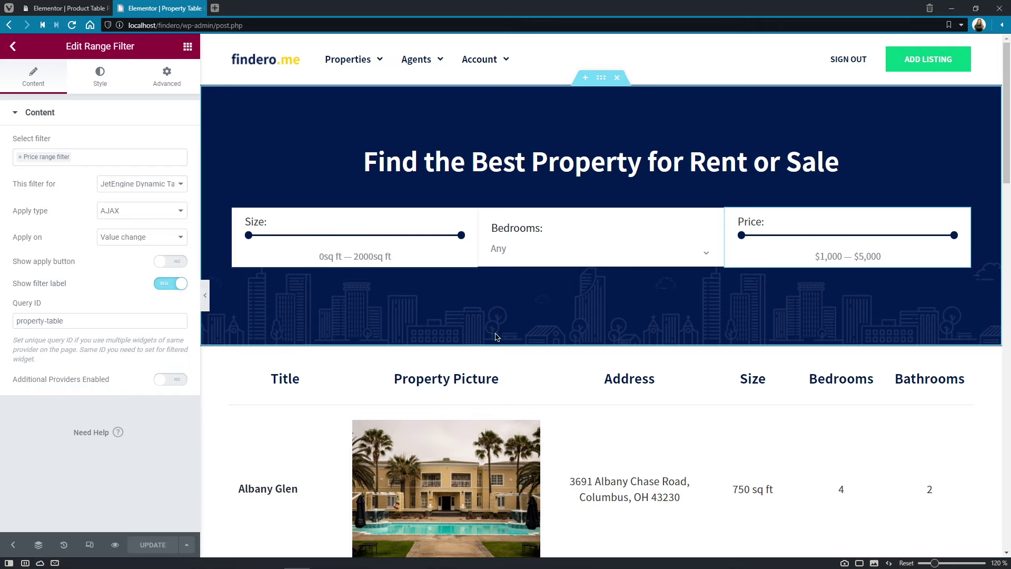
Check which content provider the Price, Bedrooms and Size filters on the Property Table page are applied to
left_click(182, 185)
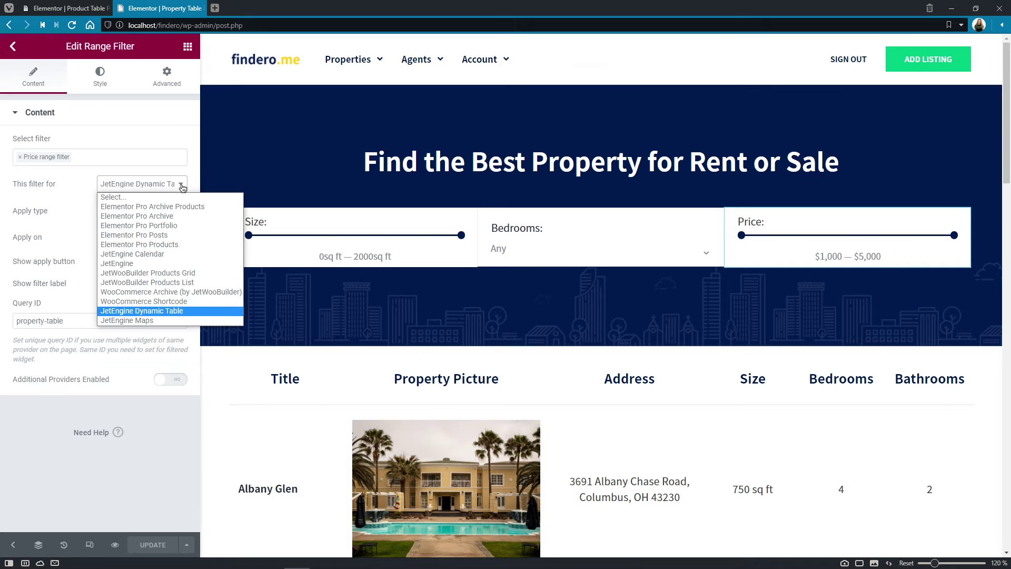
left_click(183, 188)
left_click(541, 233)
left_click(182, 187)
left_click(182, 188)
left_click(304, 225)
left_click(181, 187)
left_click(182, 187)
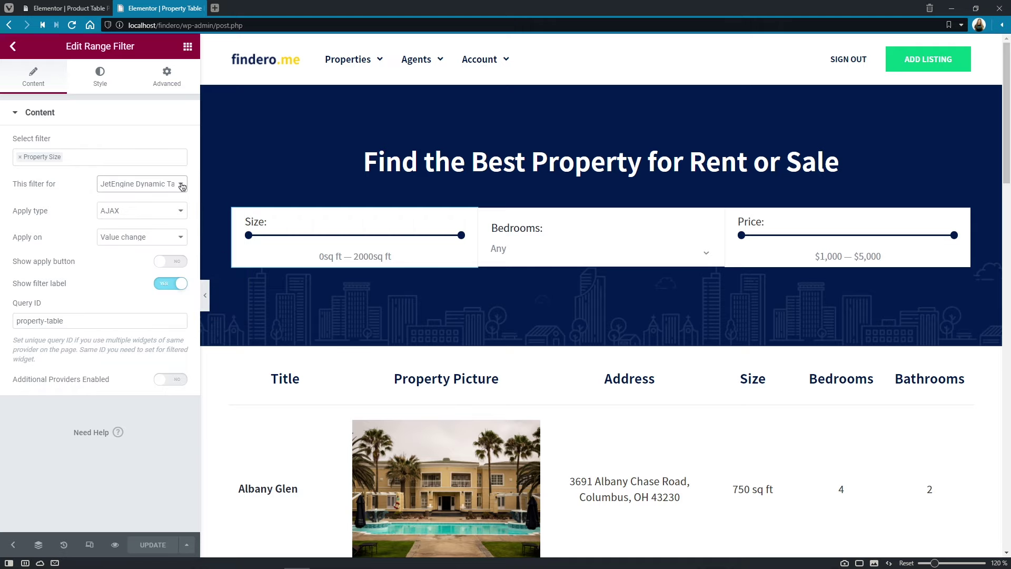
Preview the Property Table page and filter it by size up to about 757 sq ft, 2 bedrooms and price up to about $3,196
left_click(114, 545)
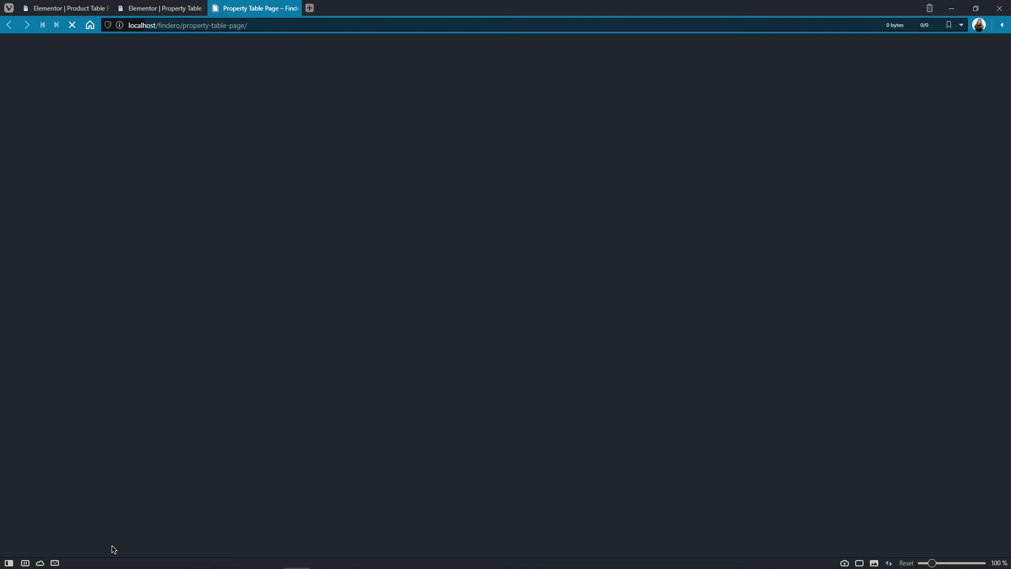
scroll(112, 548, "down", 2)
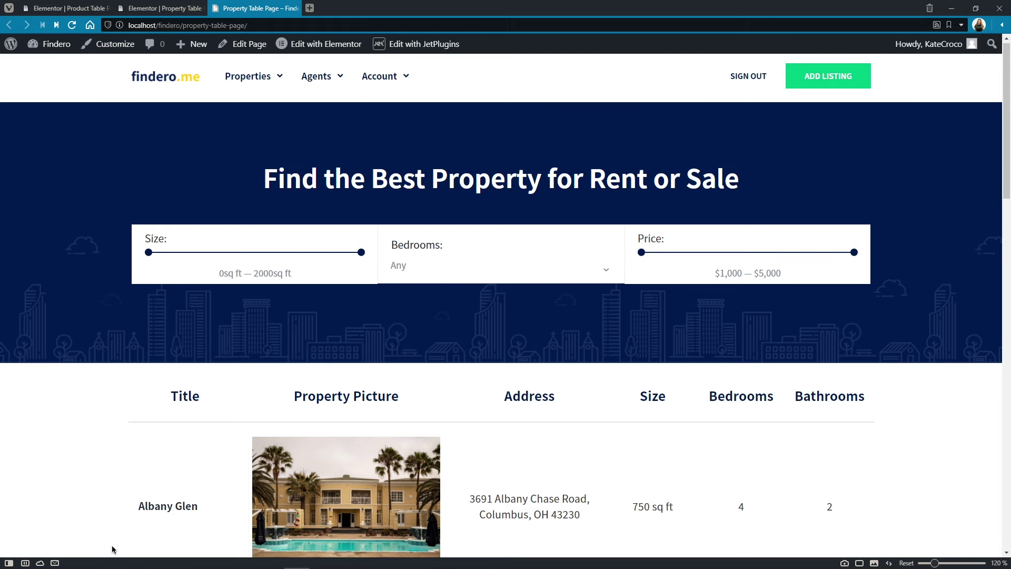
left_click_drag(360, 157, 228, 153)
left_click(605, 168)
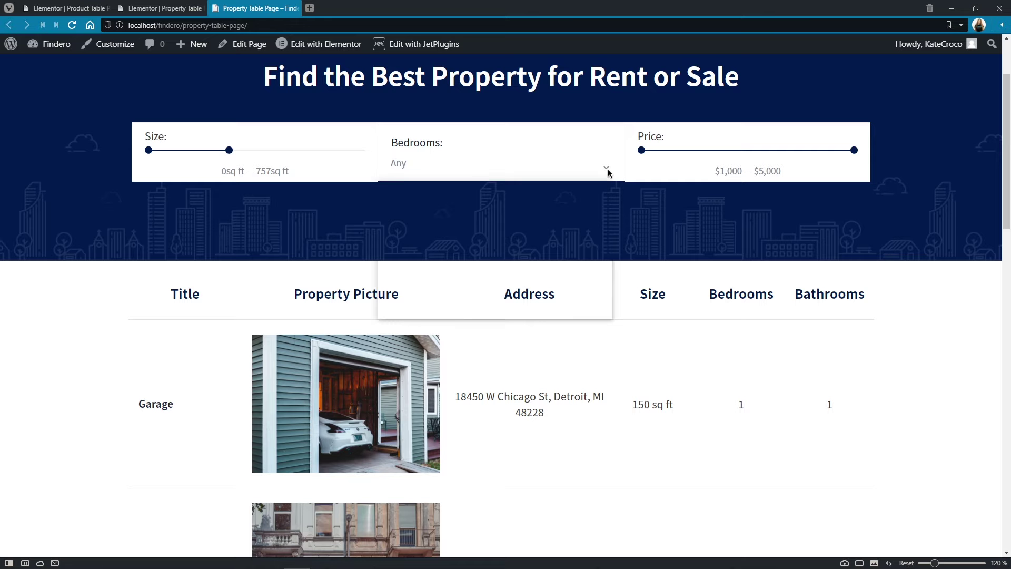
left_click(591, 216)
left_click_drag(853, 150, 759, 152)
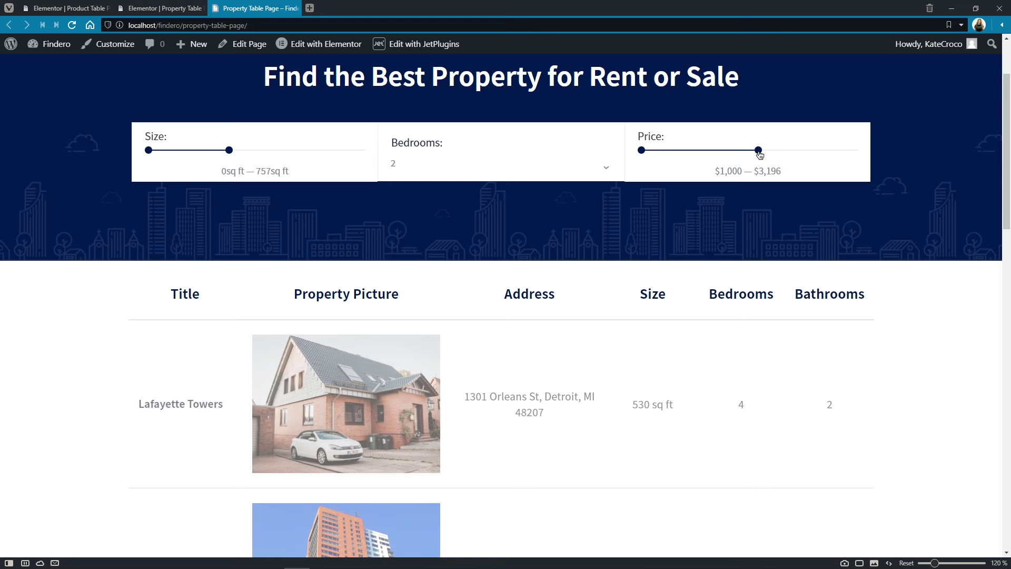
Review the filtered property listings, and close the property page preview and its editor to return to the Product Table Page
scroll(917, 192, "down", 5)
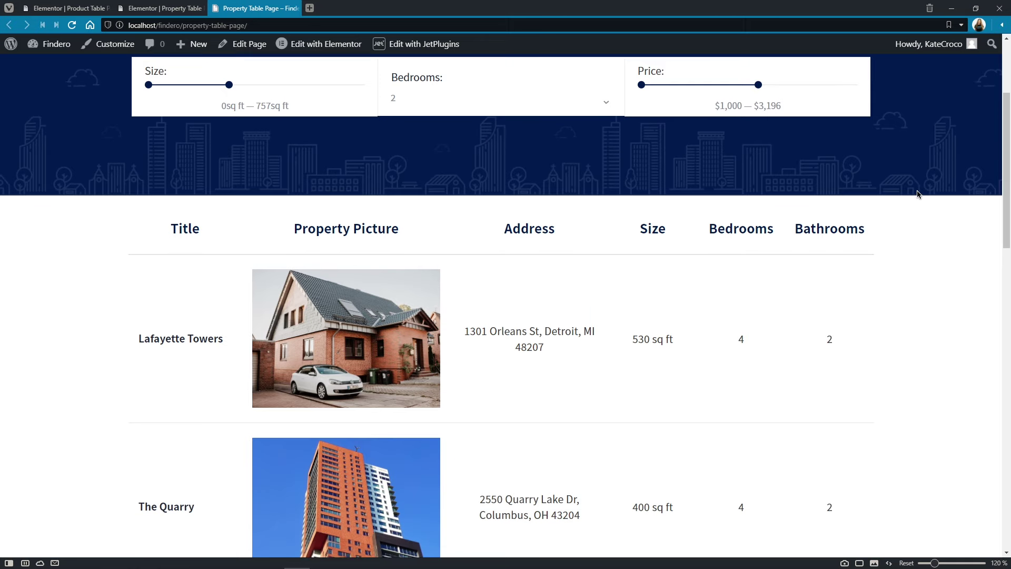
scroll(917, 192, "down", 7)
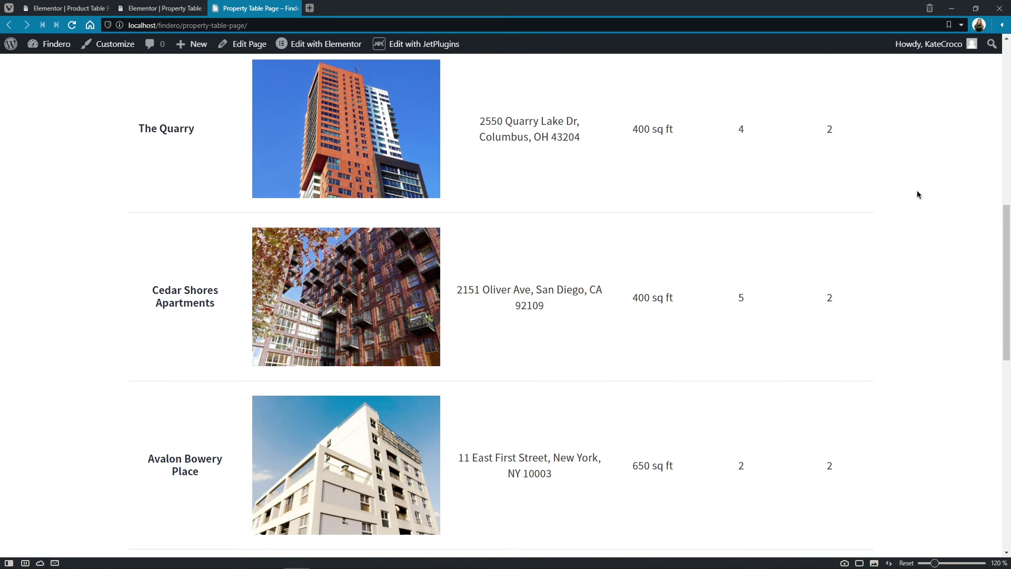
scroll(917, 191, "down", 4)
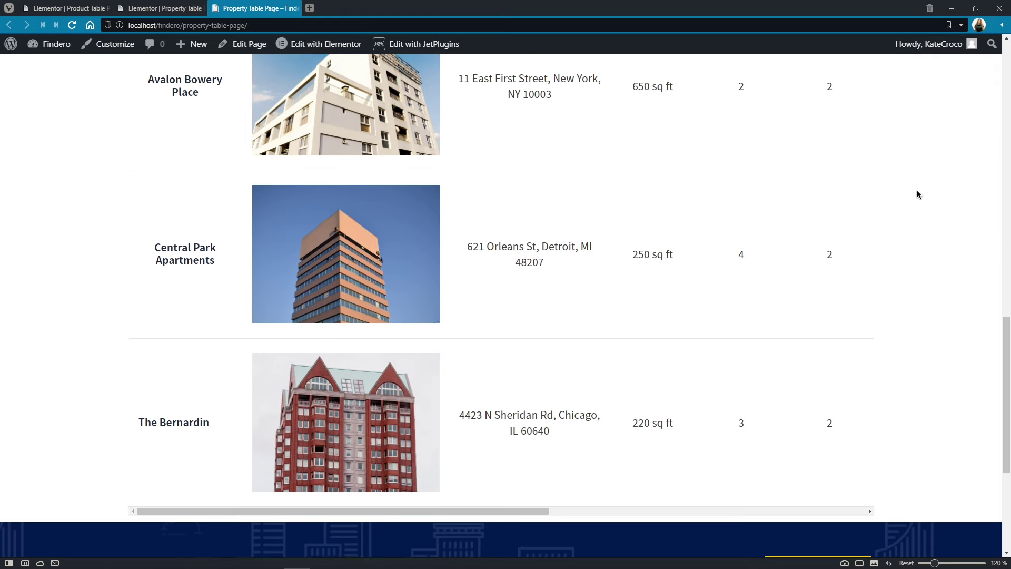
left_click_drag(533, 500, 502, 500)
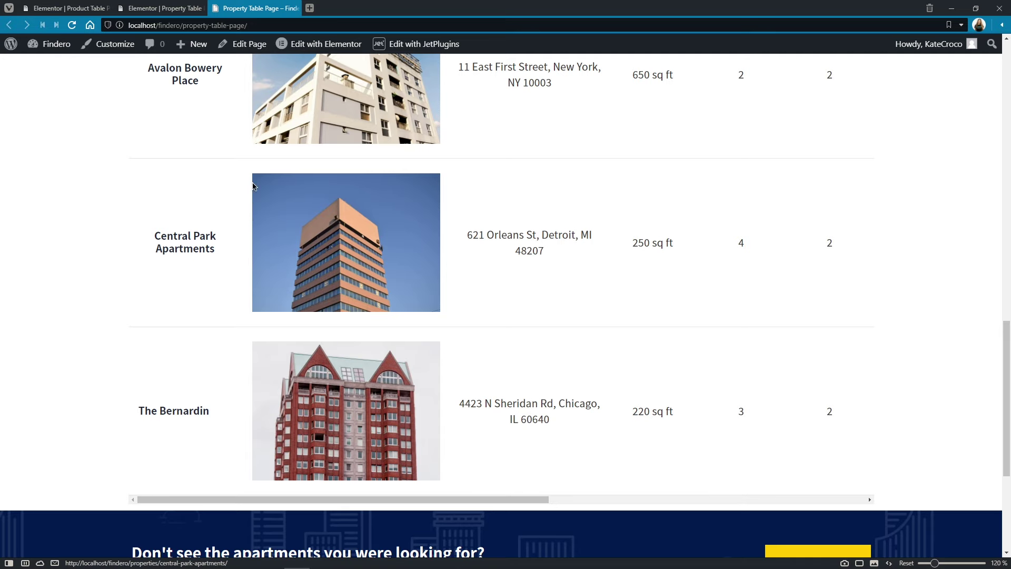
left_click(293, 9)
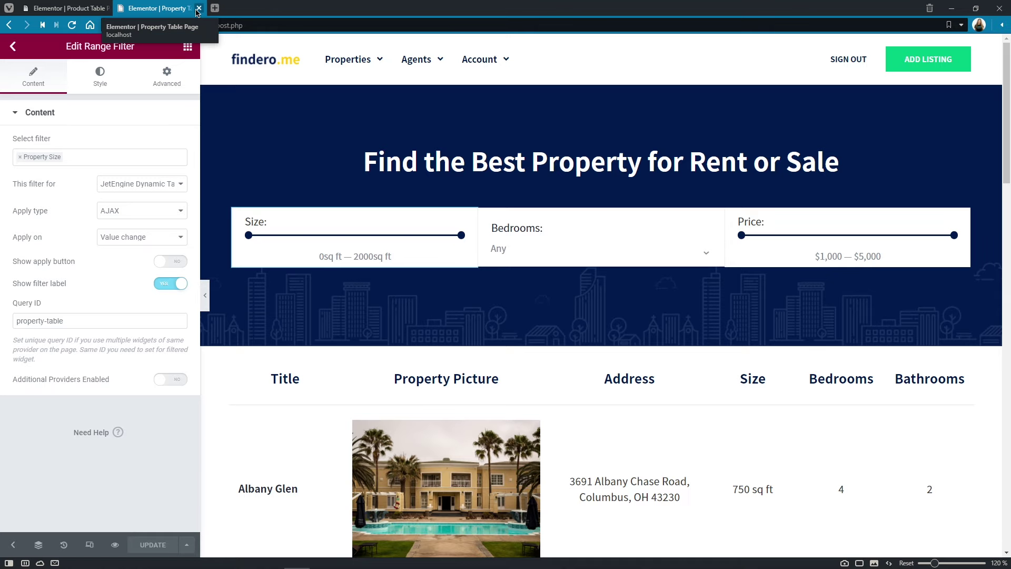
left_click(196, 10)
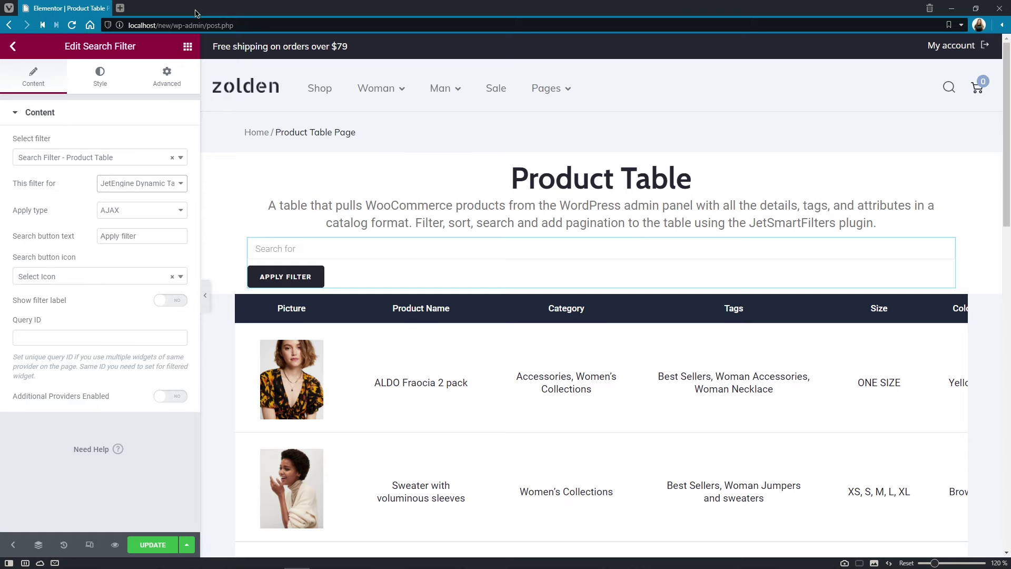
Keep AJAX as the search filter's apply type and clear its search button text
left_click(180, 211)
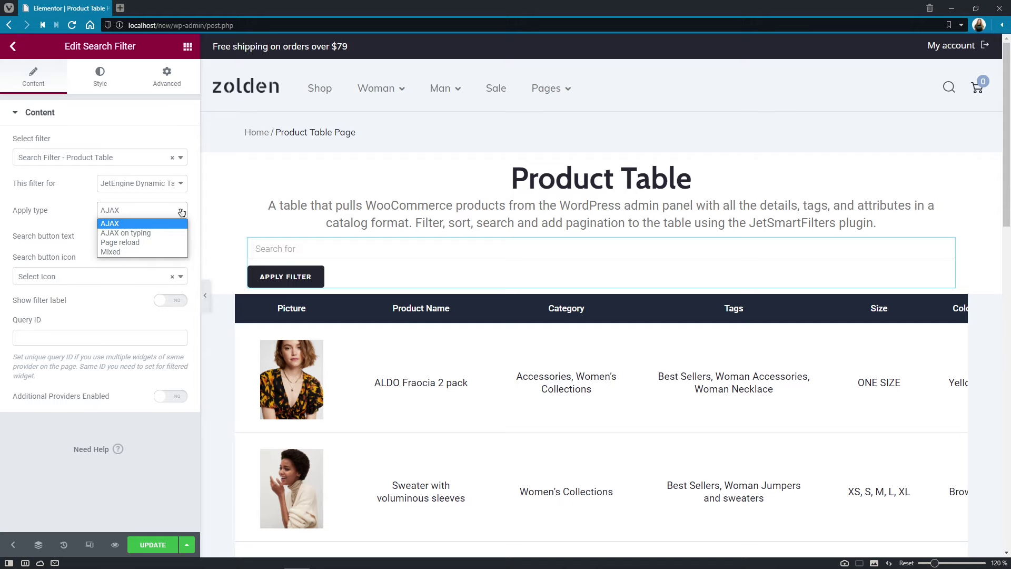
left_click(181, 212)
left_click(174, 234)
key("ctrl+a")
key("BackSpace")
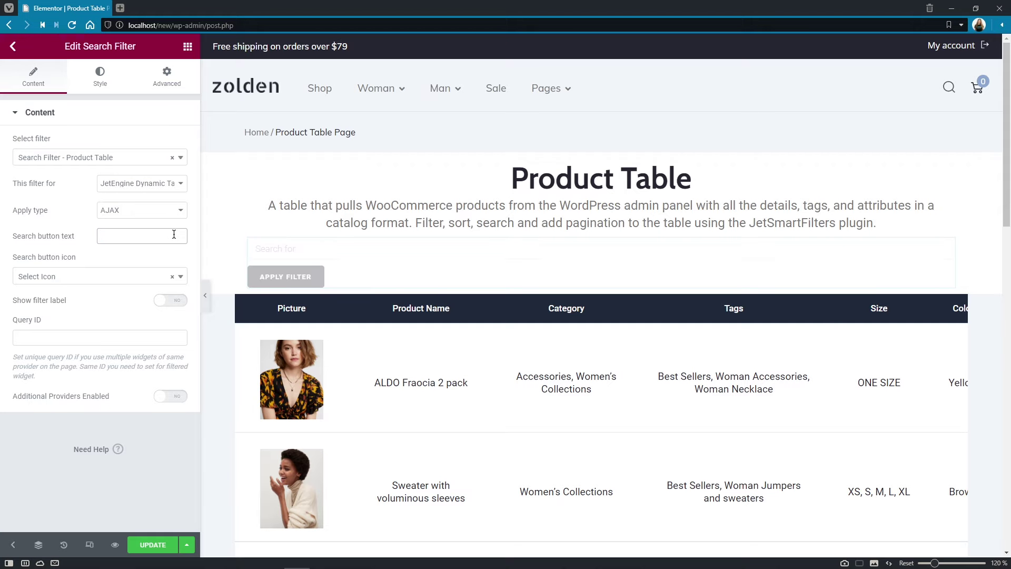
Set the search filter's button icon to "search"
left_click(92, 278)
type("search")
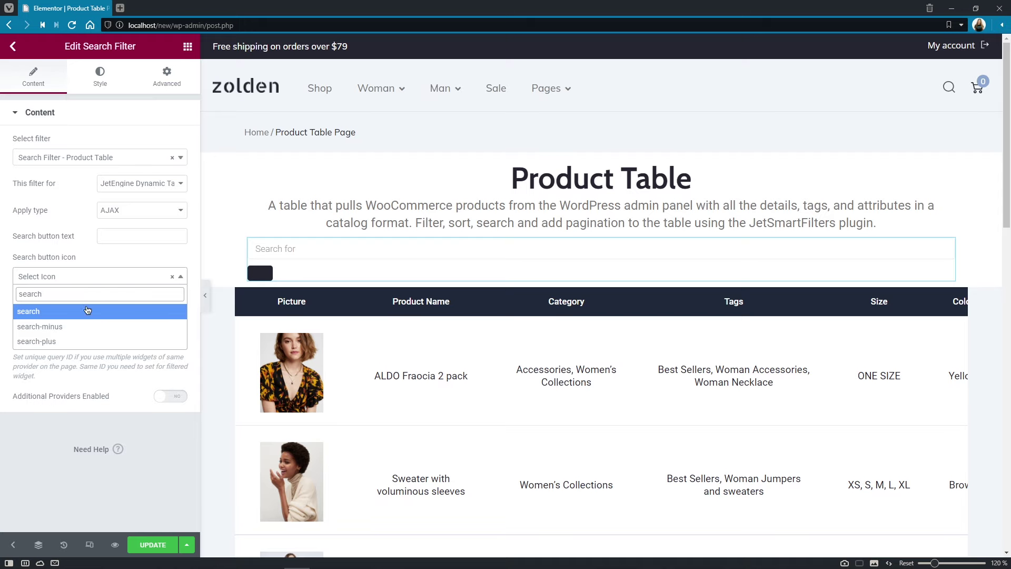
left_click(88, 310)
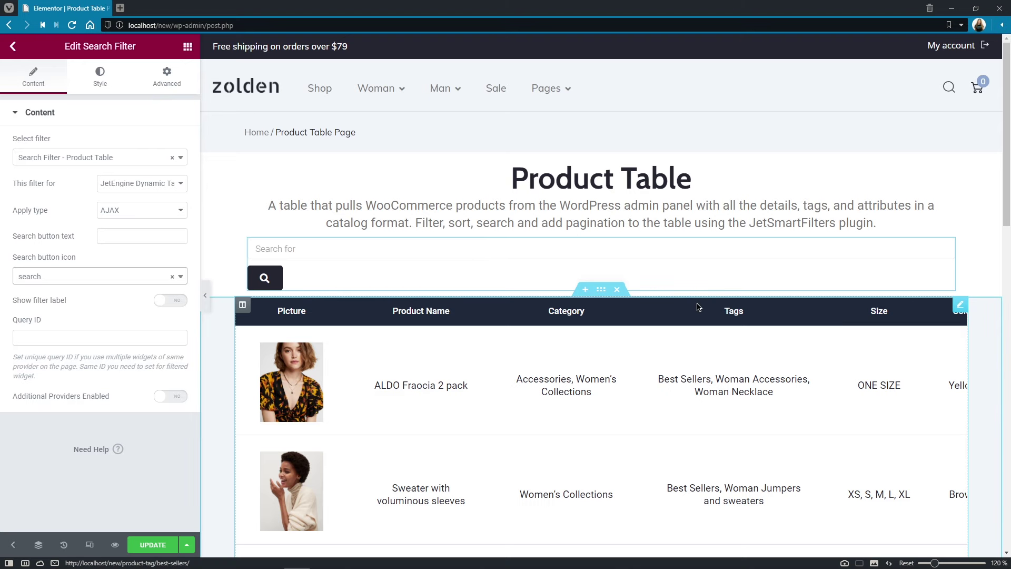
Set the dynamic table's CSS ID to "product-table" and copy that ID
left_click(660, 344)
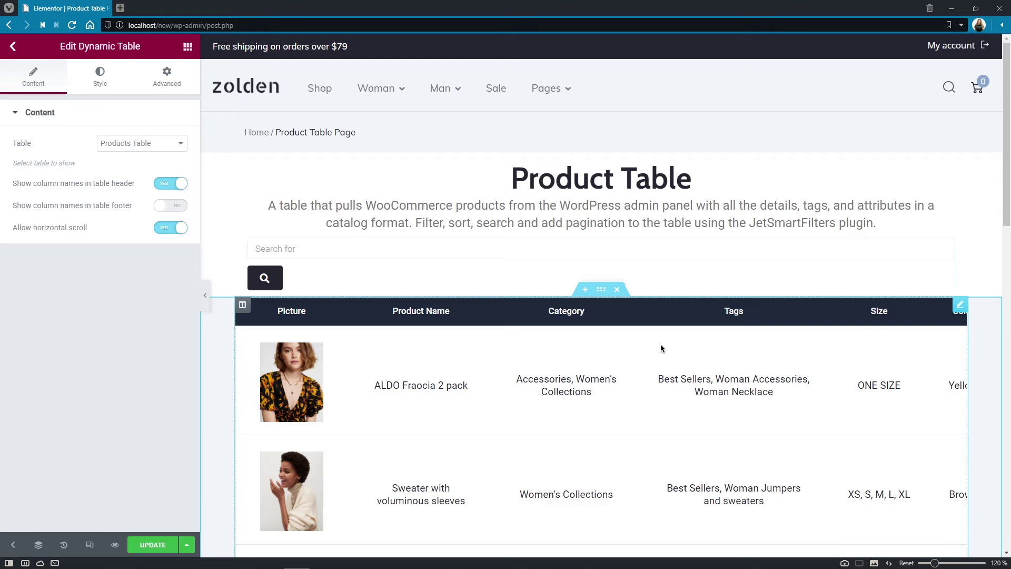
left_click(187, 92)
left_click(163, 275)
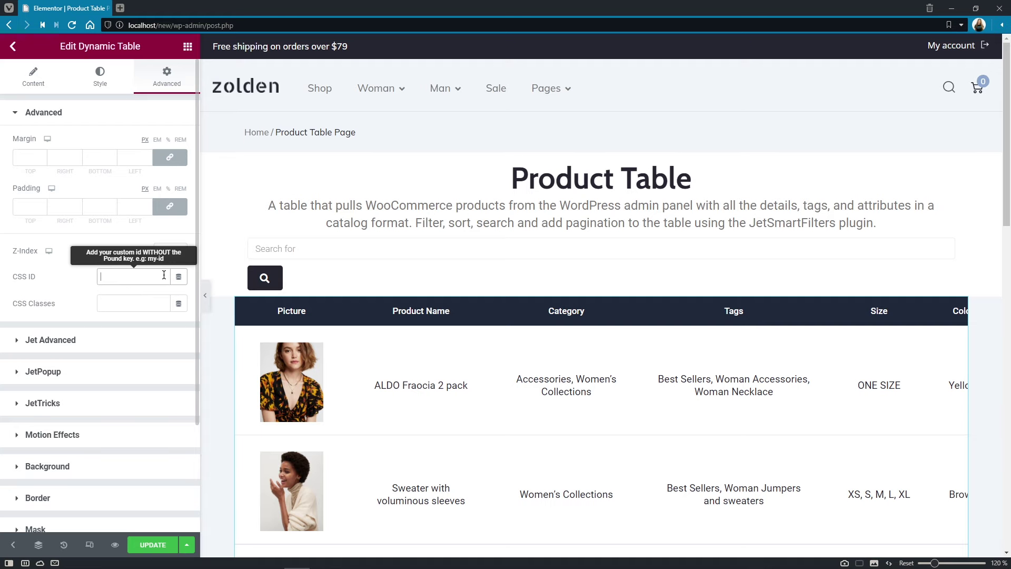
type("product-table")
key("ctrl+a")
key("ctrl+c")
Paste "product-table" as the search filter's query ID
left_click(299, 259)
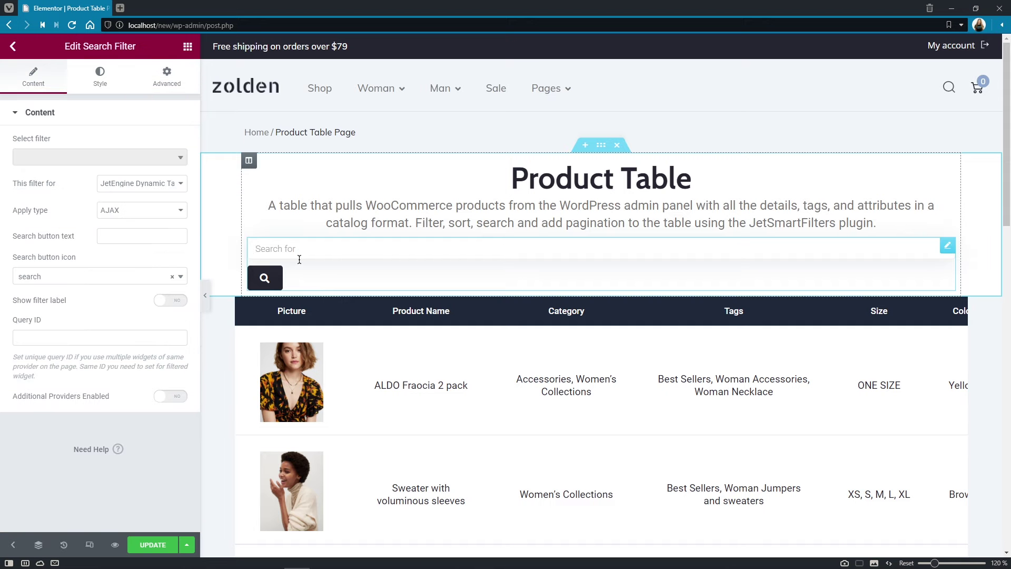
left_click(127, 337)
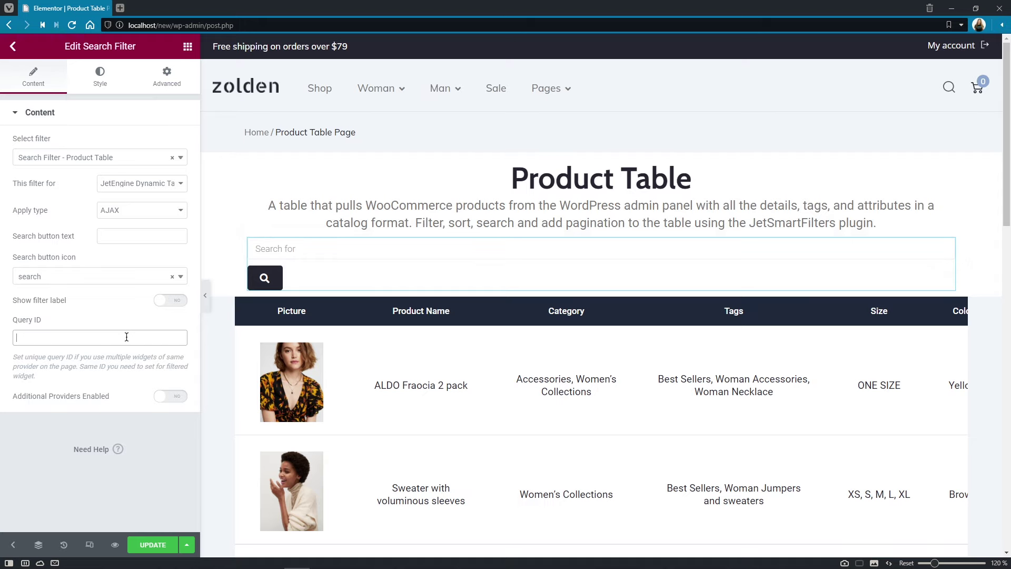
key("ctrl+v")
Position the search filter's input and button inline, with the input width at 50% and centered horizontal alignment
left_click(109, 90)
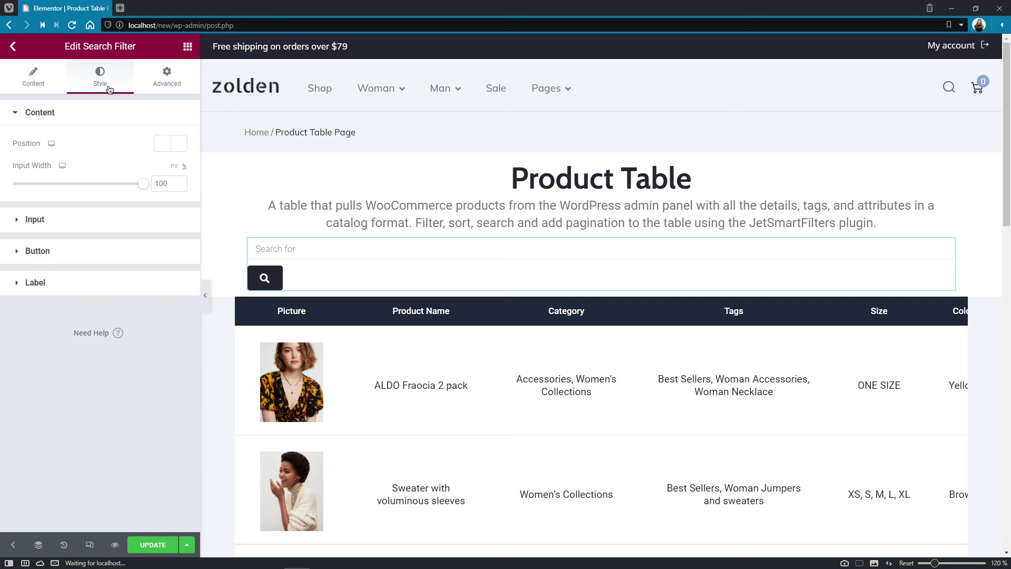
left_click(157, 145)
double_click(168, 183)
type("50")
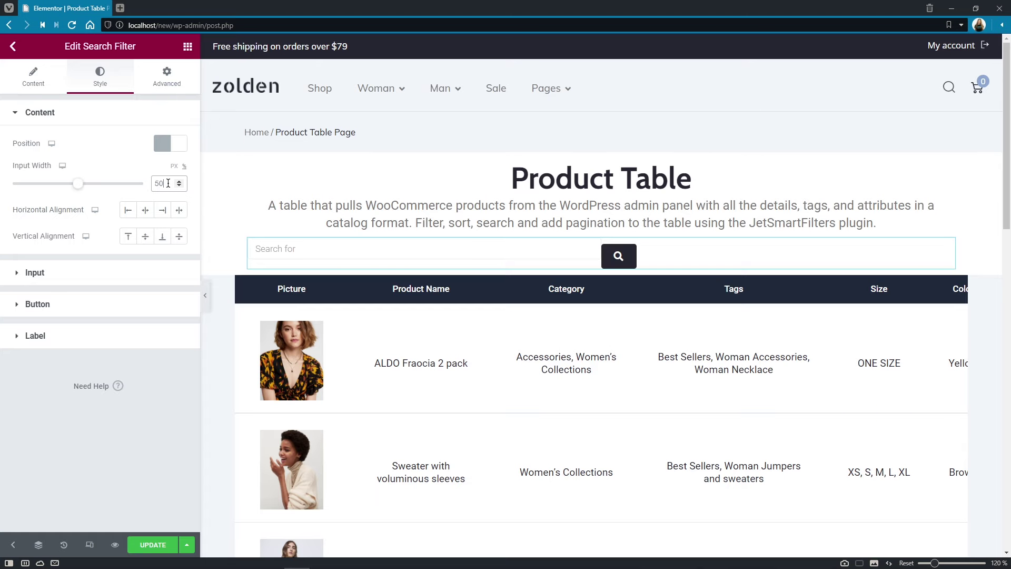
left_click(146, 210)
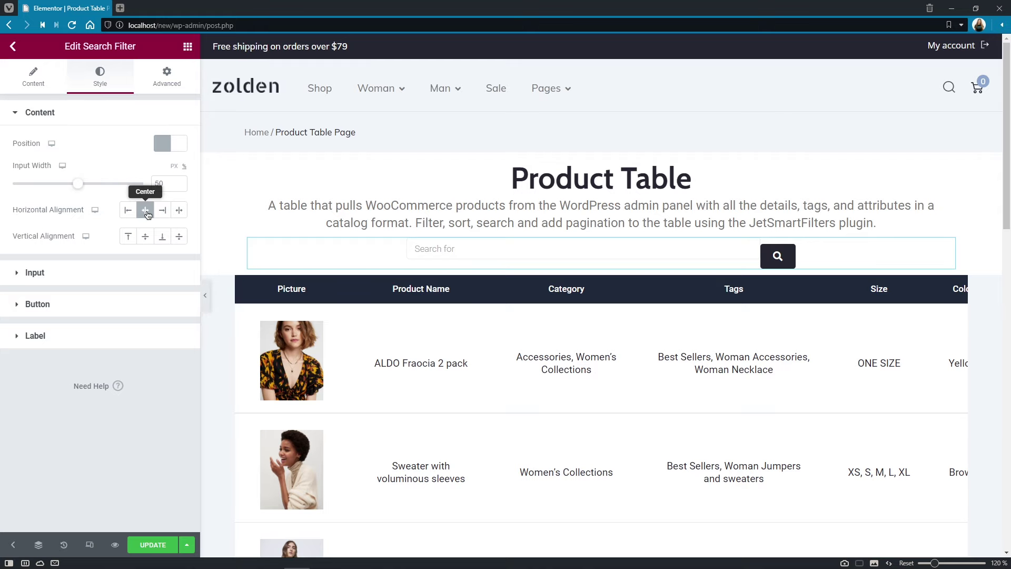
Set the search input's typography to Roboto, size 18 px, weight 400 and line height 24 px
left_click(124, 273)
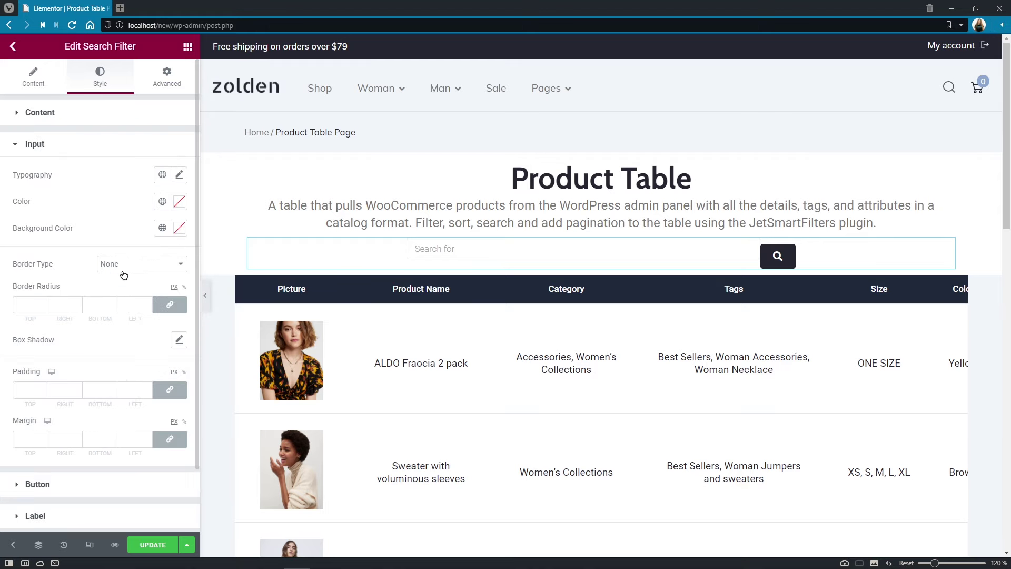
left_click(180, 182)
left_click(158, 234)
type("robo")
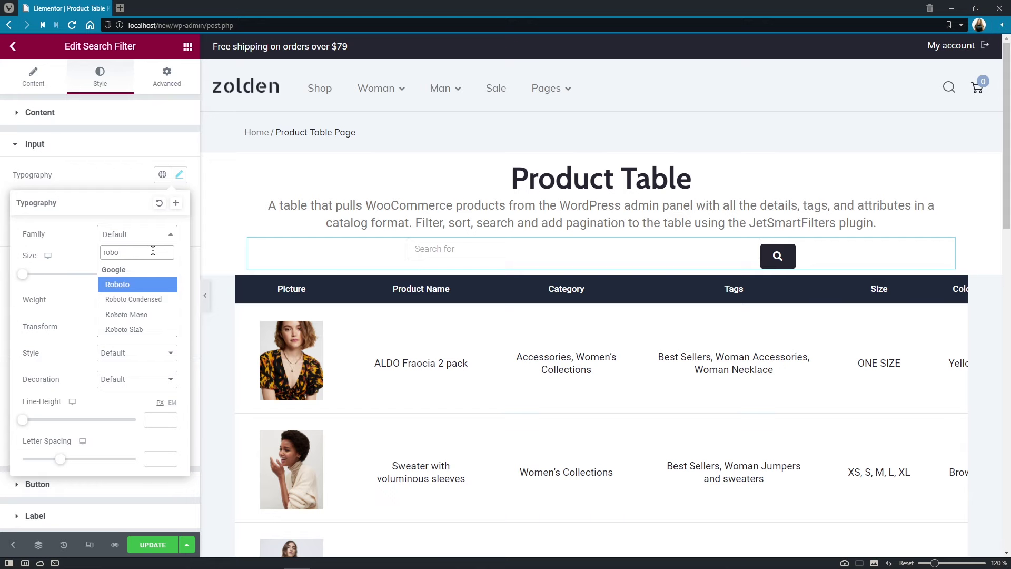
left_click(150, 283)
left_click(152, 274)
type("18")
left_click(153, 299)
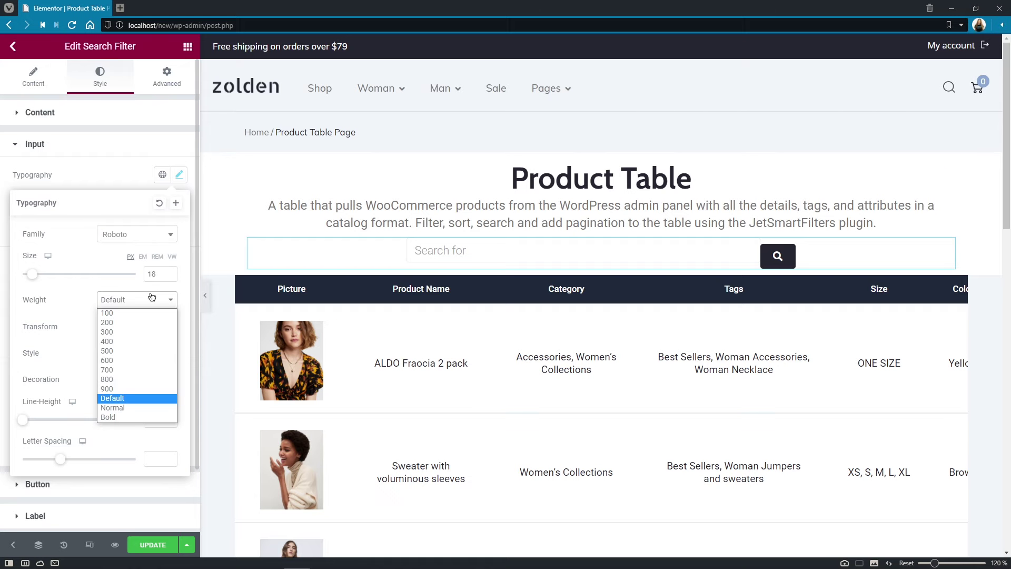
left_click(147, 342)
left_click(159, 423)
type("24")
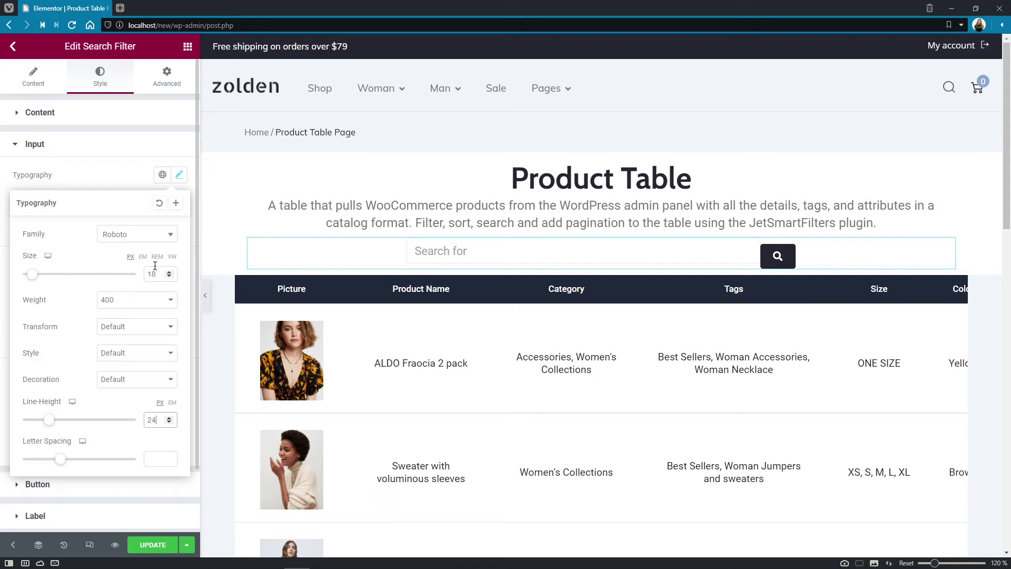
left_click(127, 175)
Color the search input's text #64748B and give it a solid border of width 1 in #FFFFFF
left_click(176, 206)
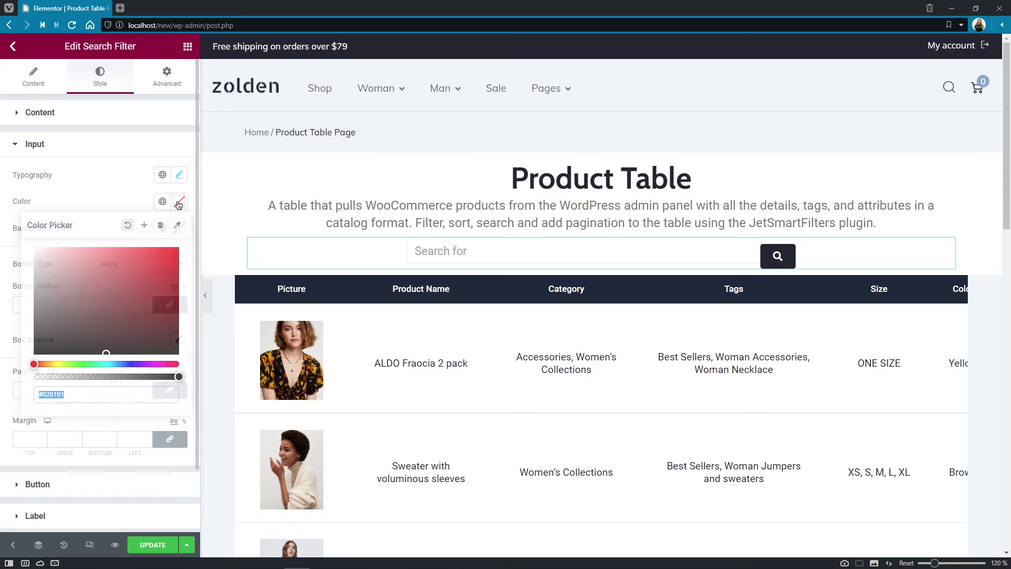
type("#64748B")
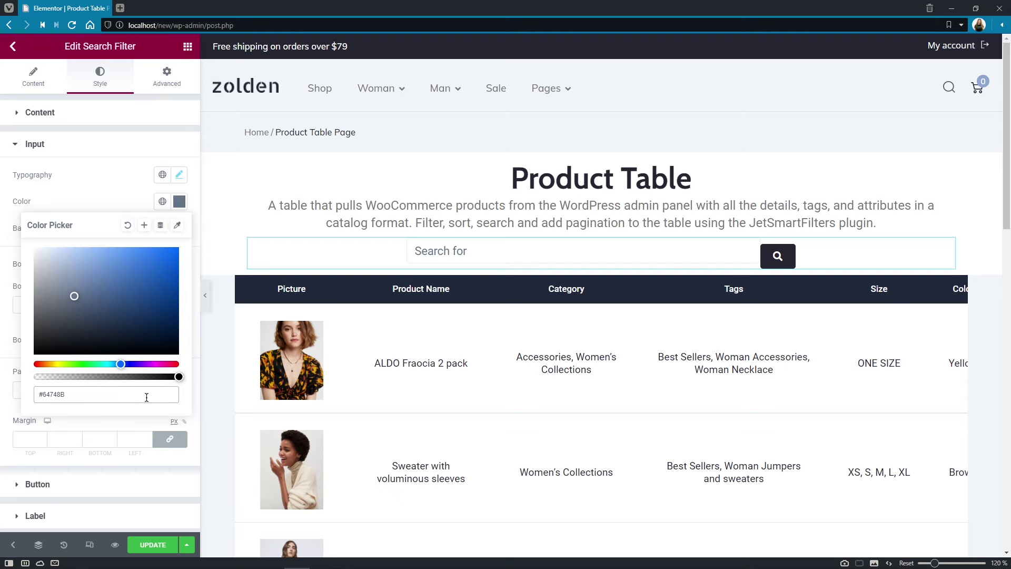
left_click(127, 200)
left_click(177, 264)
left_click(171, 287)
left_click(136, 306)
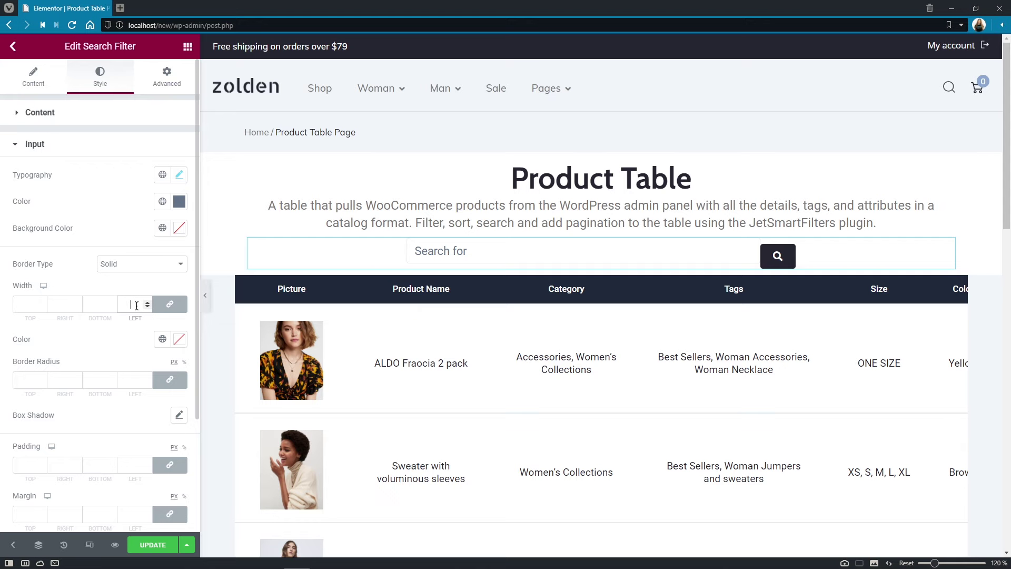
left_click(179, 338)
type("#FFFFFF")
left_click(64, 338)
Give the search input a border radius of 4 px, padding of 14 px and margin of 0 on all sides
left_click(136, 380)
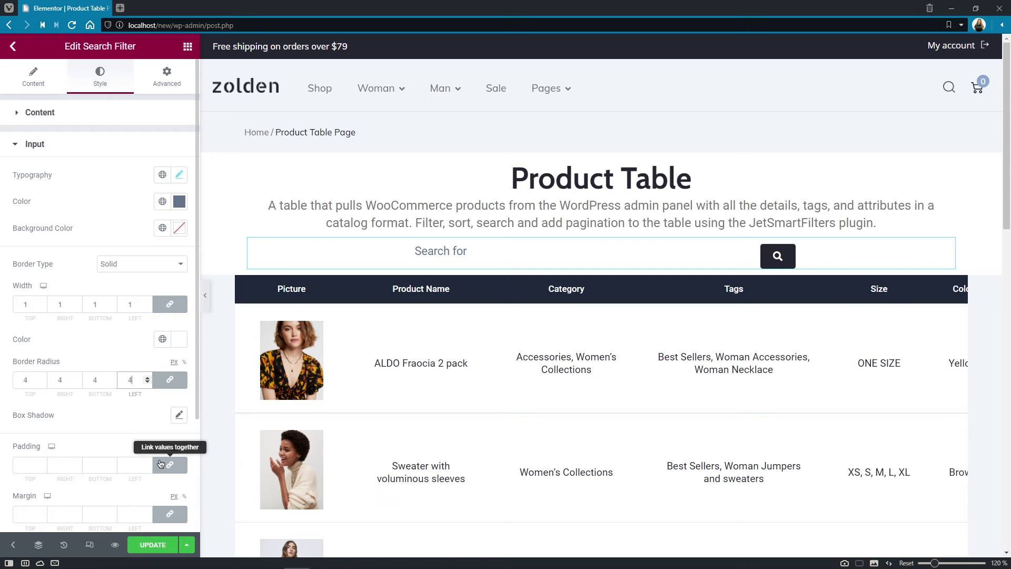
left_click(136, 463)
type("14")
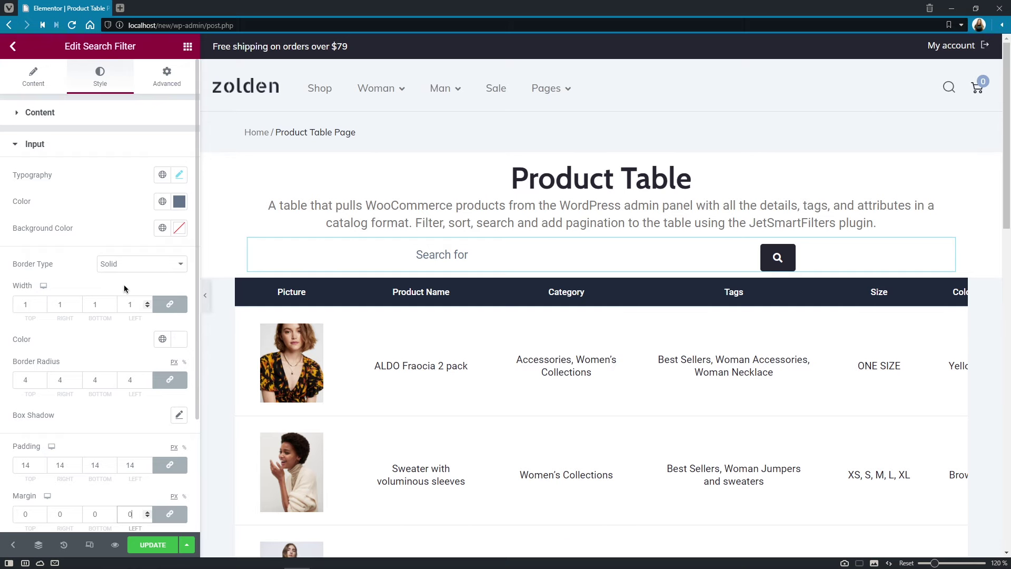
left_click(62, 147)
Set the search button's normal text color to white and its background color to #8BA7D0
left_click(61, 179)
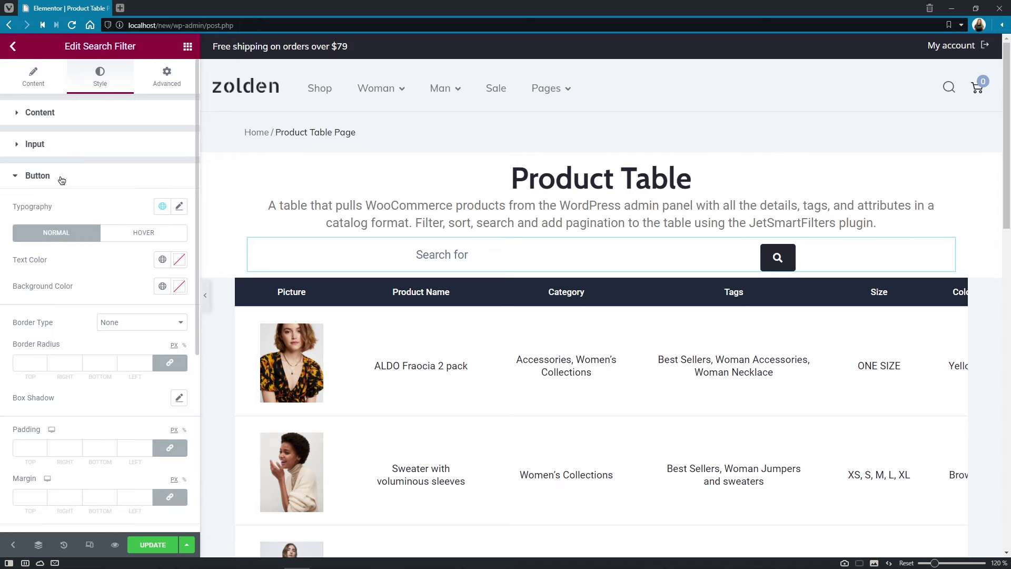
left_click(179, 259)
left_click_drag(101, 334, 25, 300)
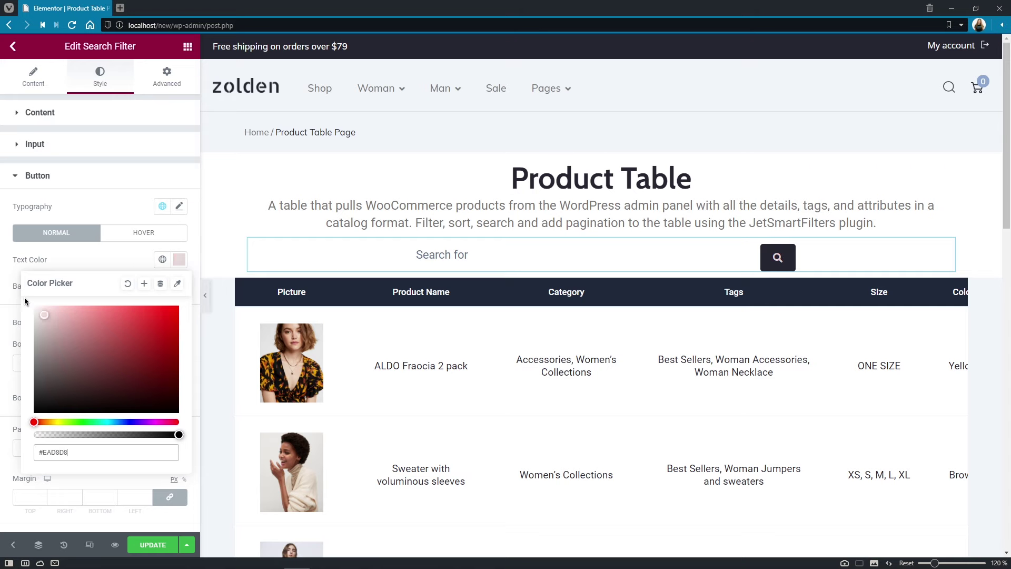
left_click(104, 261)
left_click(179, 285)
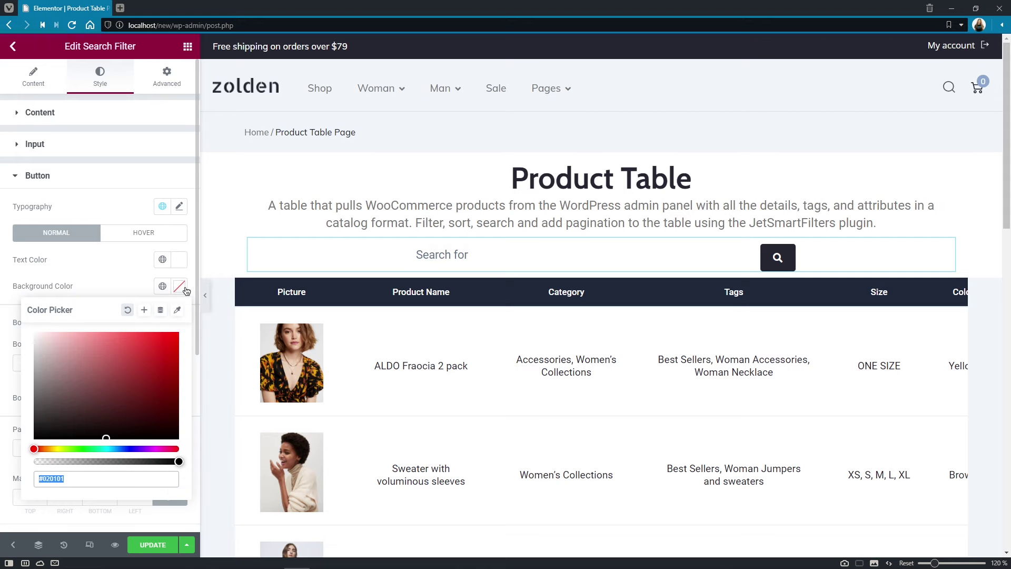
key("ctrl+v")
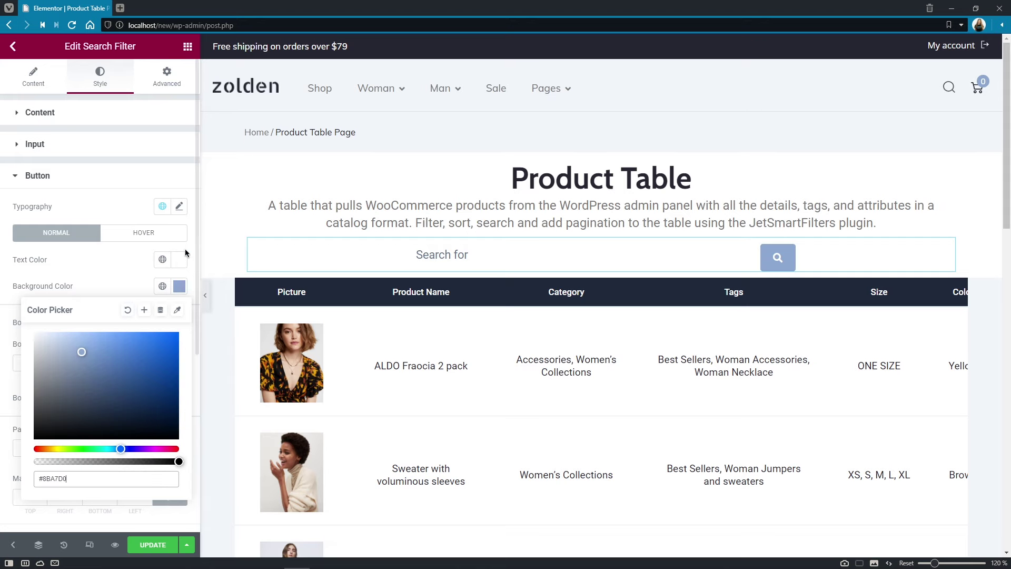
Set the search button's hover background color to #64748B and hover text color to #FFFFFF
left_click(181, 237)
left_click(179, 286)
left_click(144, 477)
type("#64748B")
left_click(179, 259)
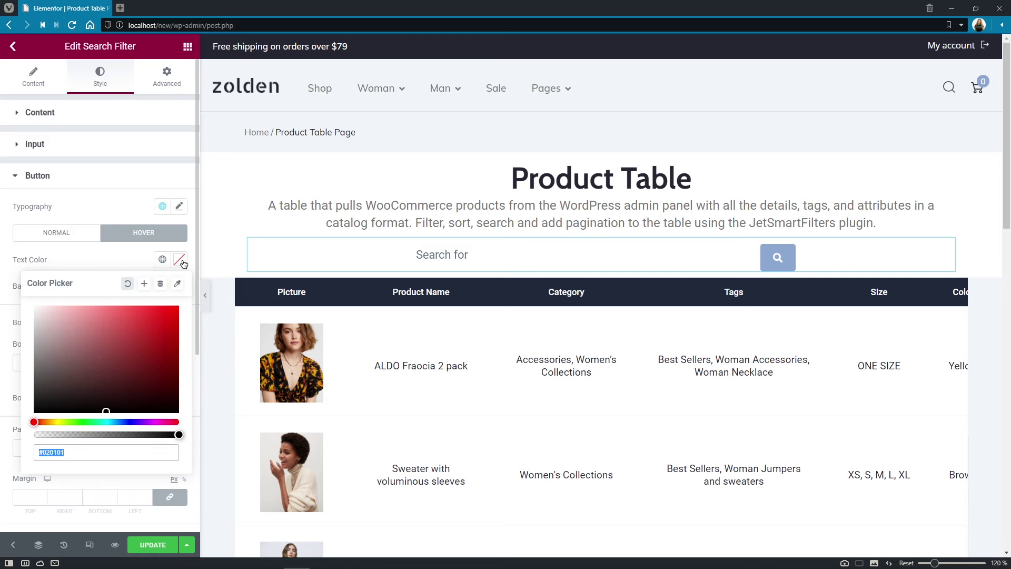
type("#FFFFFF")
left_click(74, 260)
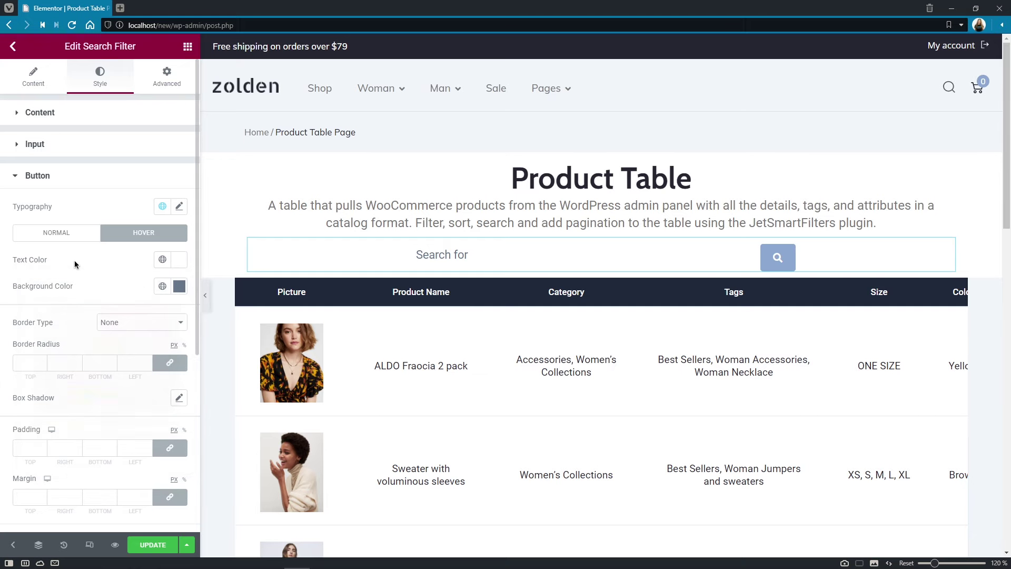
Give the search button a 4 px border radius and padding of 12 px top and bottom, 18 px right and left
left_click(135, 357)
left_click(138, 443)
type("12")
left_click(168, 449)
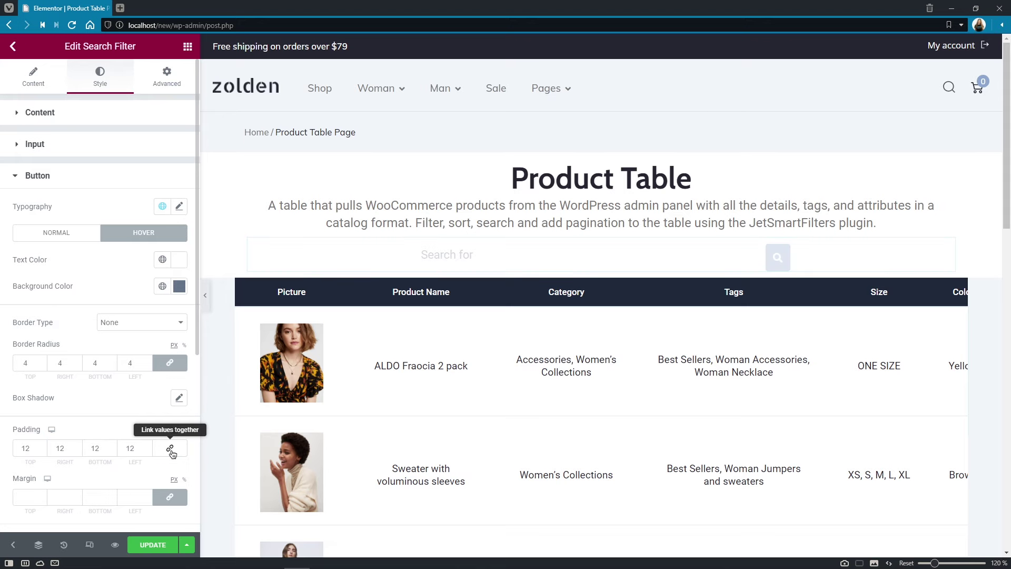
left_click(65, 447)
key("BackSpace")
type("8")
left_click(133, 448)
key("BackSpace")
type("8")
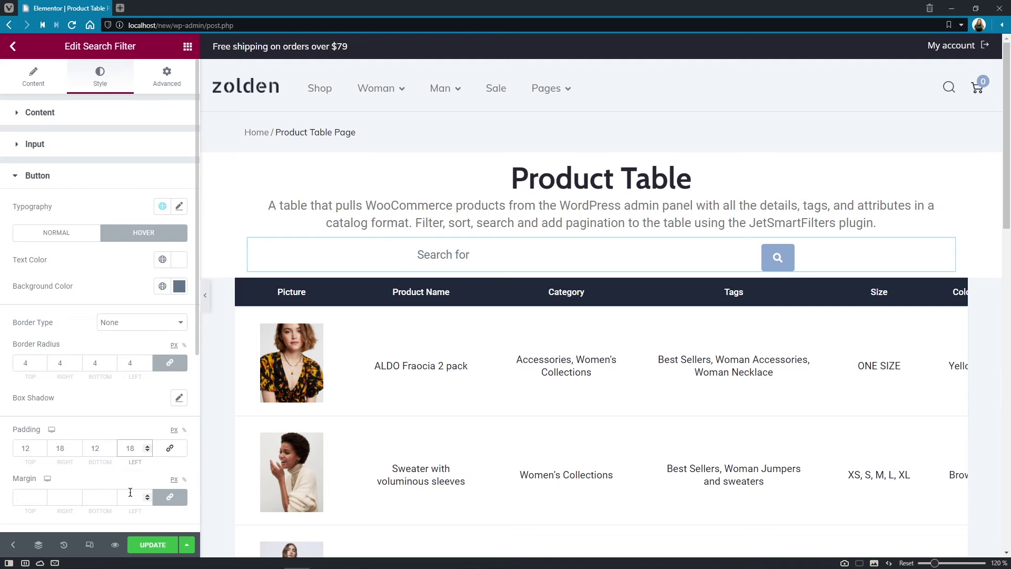
Give the search button a left margin of 10 px with the other margins at 0, and set its icon size to 22
left_click(130, 492)
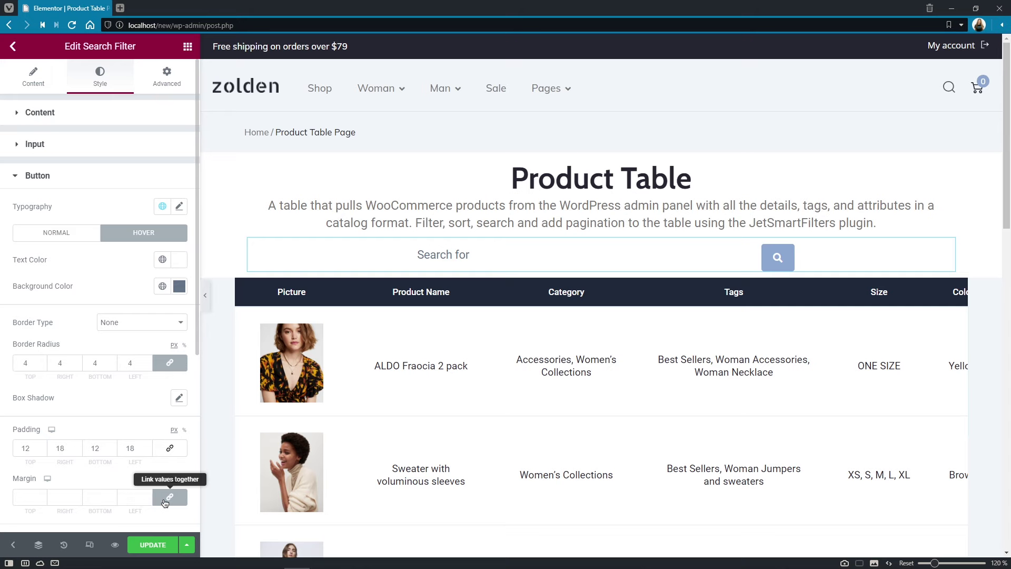
left_click(169, 497)
left_click(129, 496)
type("10")
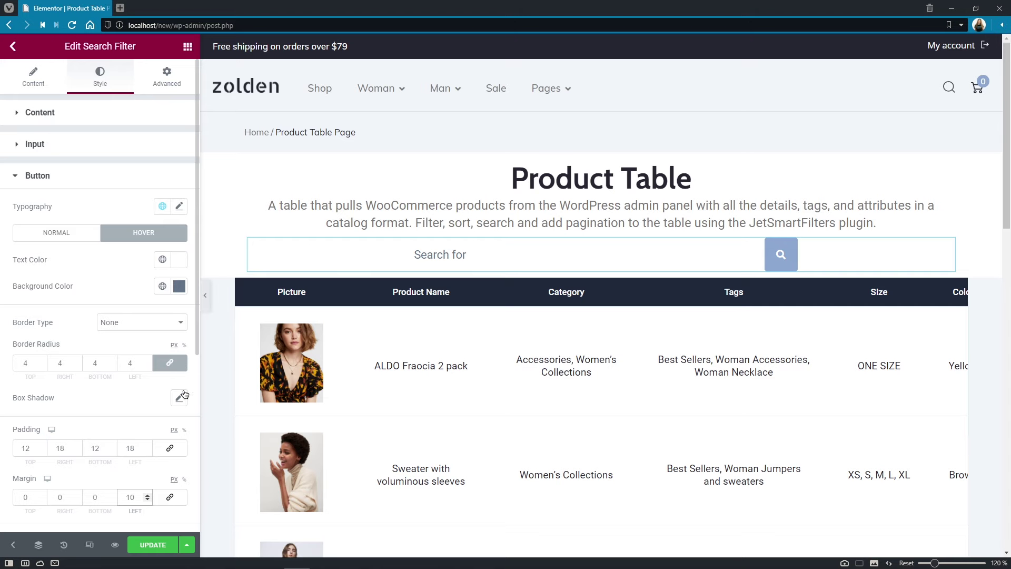
left_click_drag(197, 346, 194, 529)
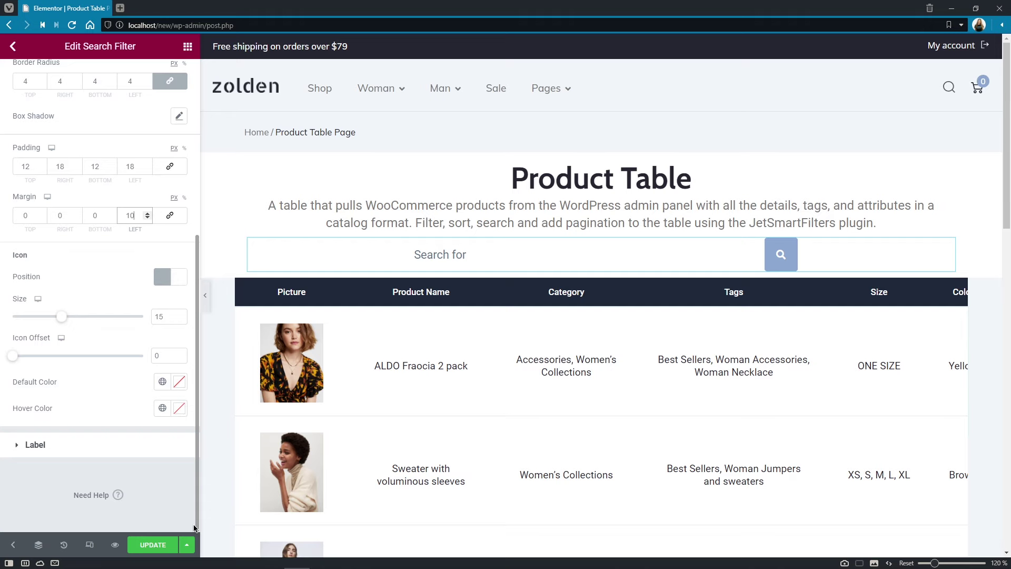
double_click(167, 316)
type("22")
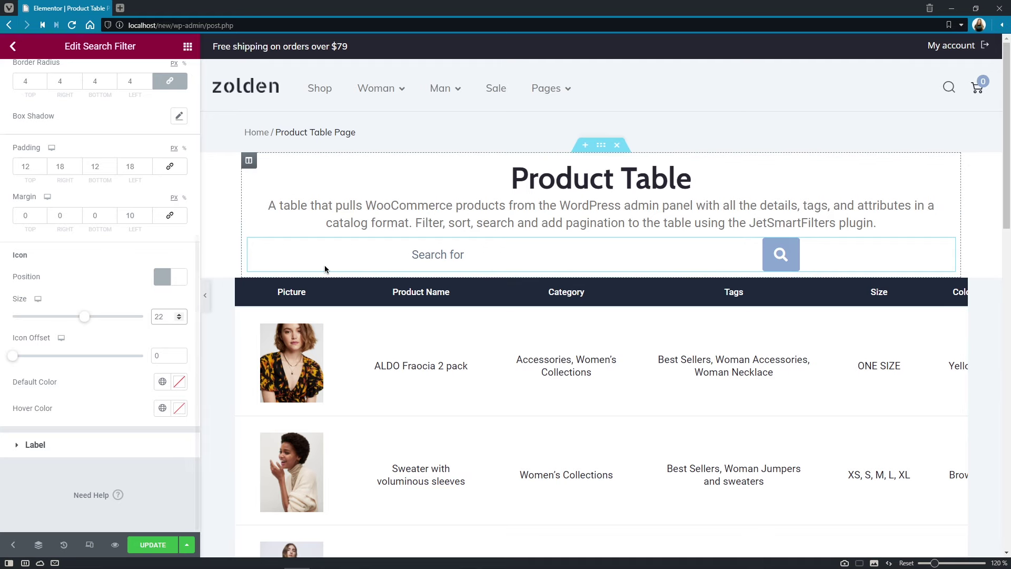
Set the heading section's boxed content width to 1160 and its columns gap to No Gap
left_click(604, 154)
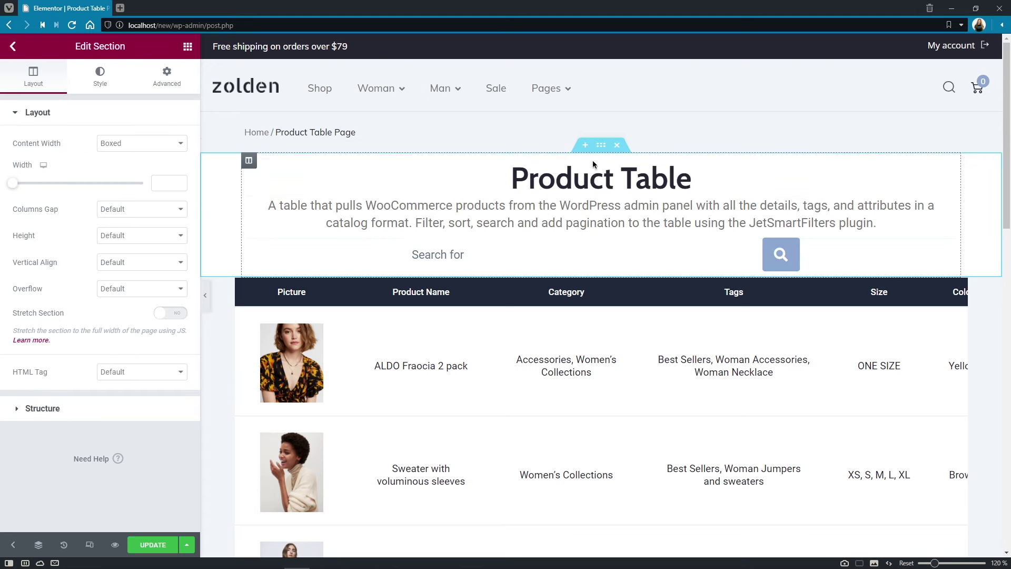
left_click(161, 184)
type("1160")
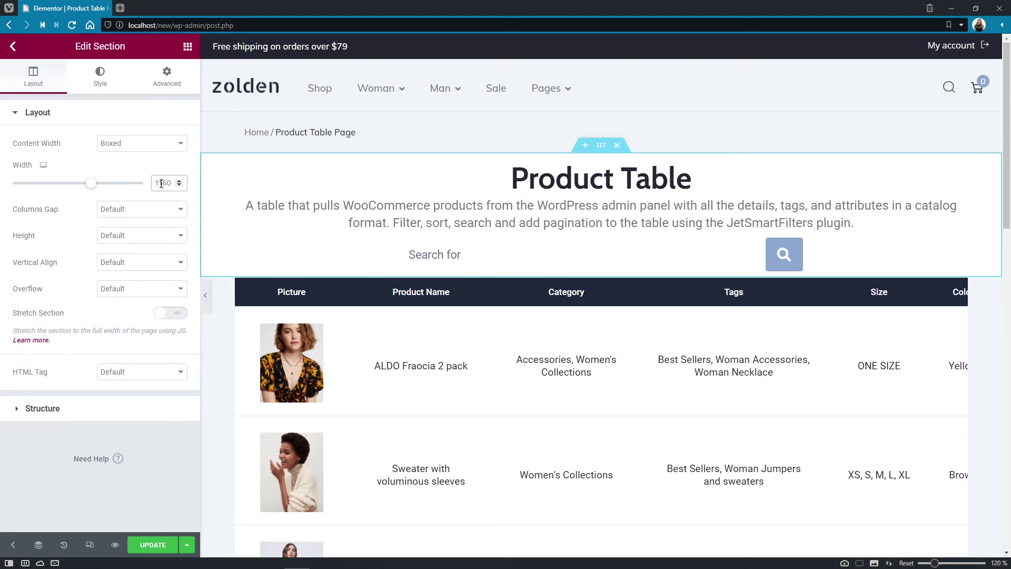
left_click(173, 208)
left_click(119, 230)
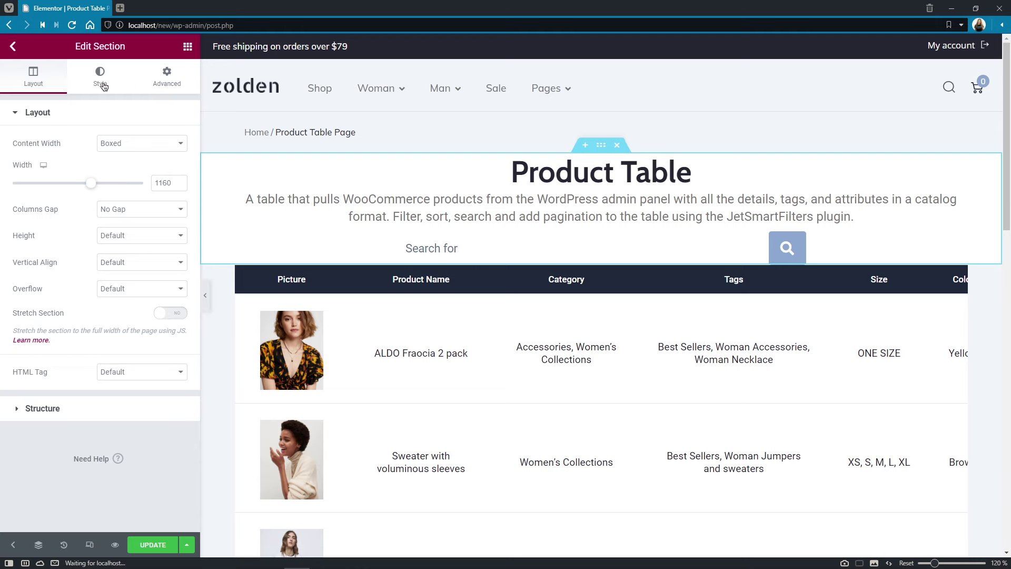
Give the heading section a classic background in the page's light blue-gray color
left_click(101, 79)
left_click(127, 170)
left_click(179, 196)
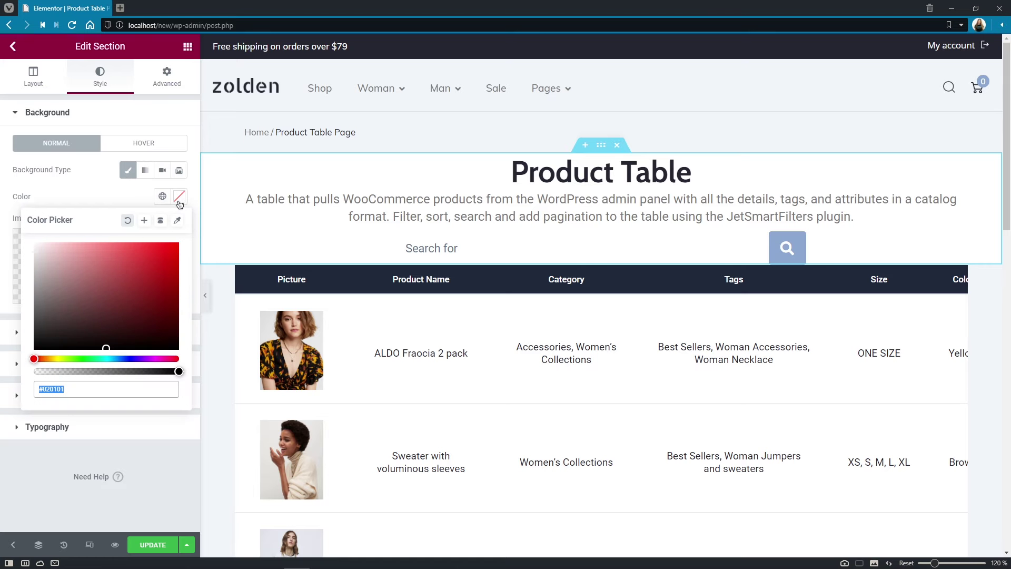
left_click(114, 191)
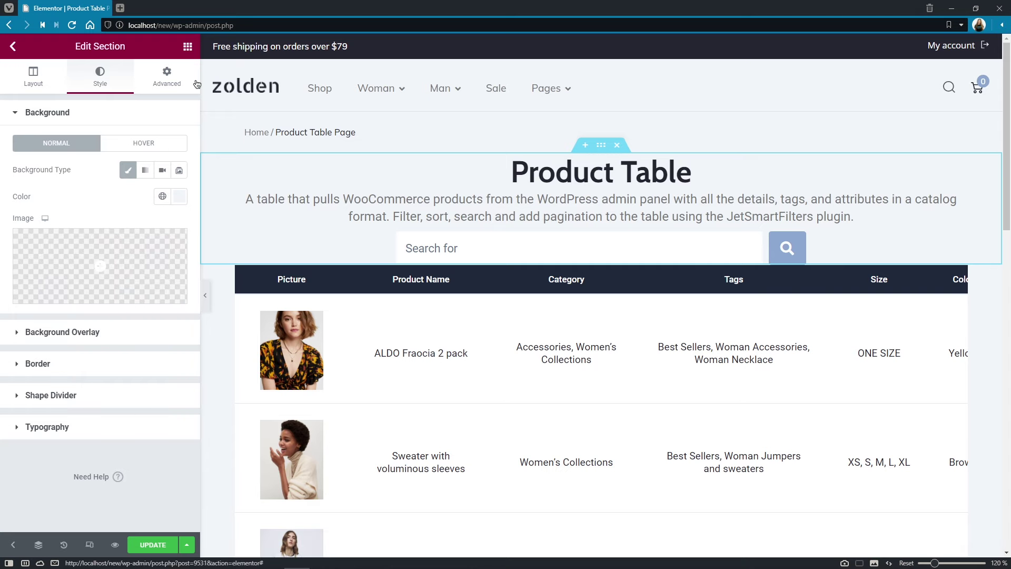
Insert an inner section below the search filter and duplicate its first column to get three columns
left_click(187, 47)
left_click_drag(51, 164, 446, 261)
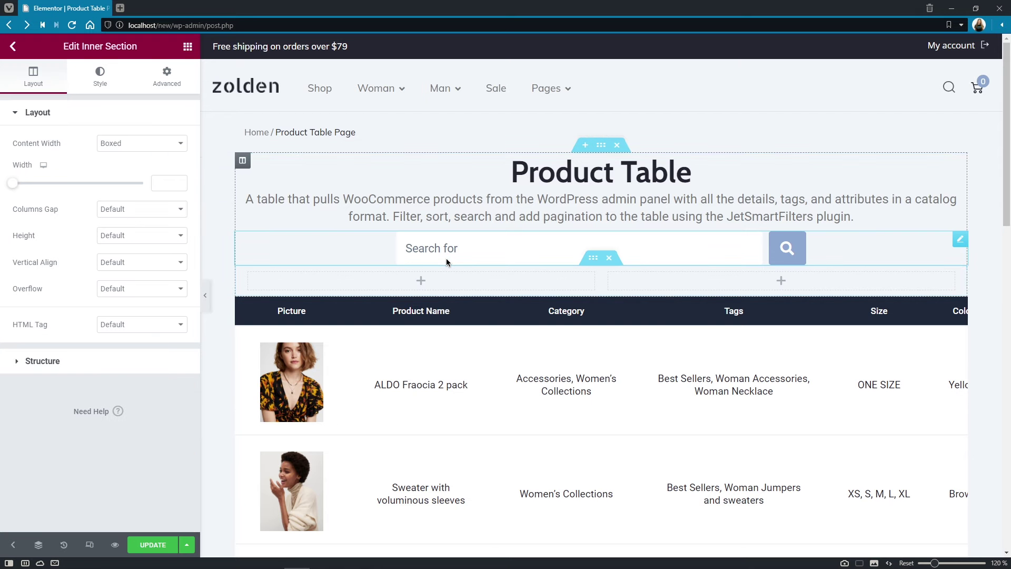
right_click(445, 279)
left_click(468, 329)
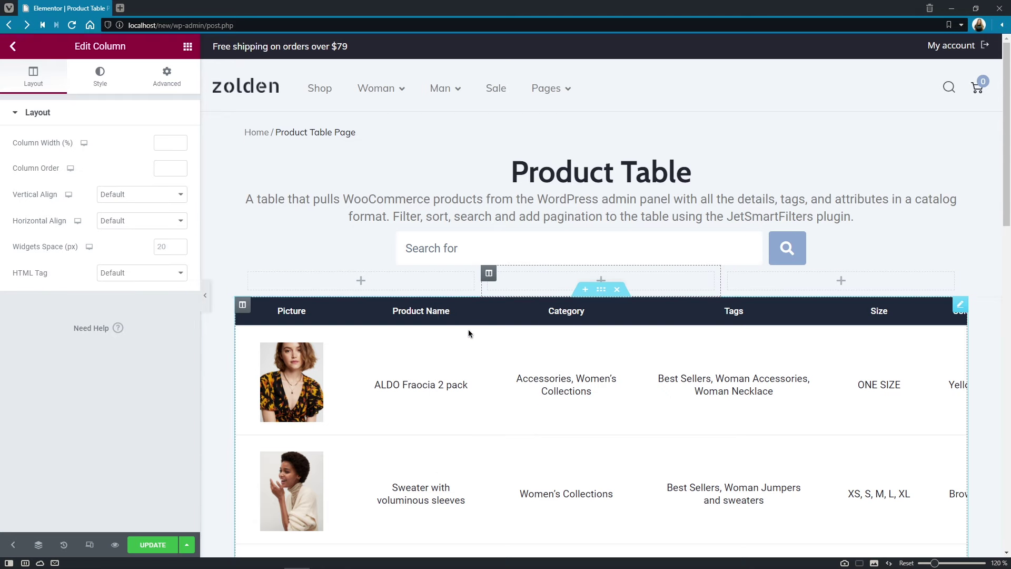
Duplicate a column of the inner section to get four columns, and add a Select Filter widget to the first one
right_click(462, 283)
left_click(476, 333)
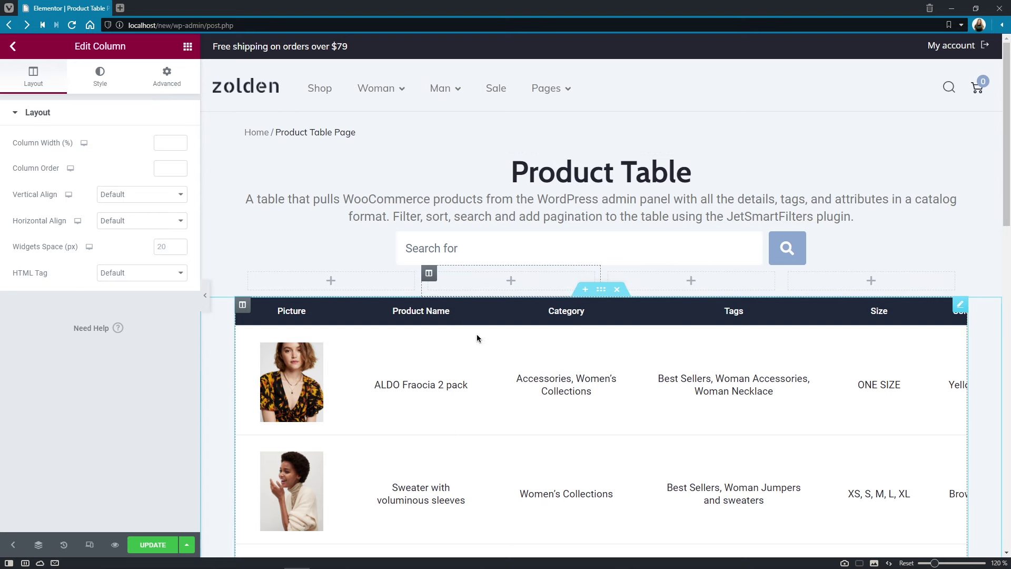
left_click(187, 47)
type("sel")
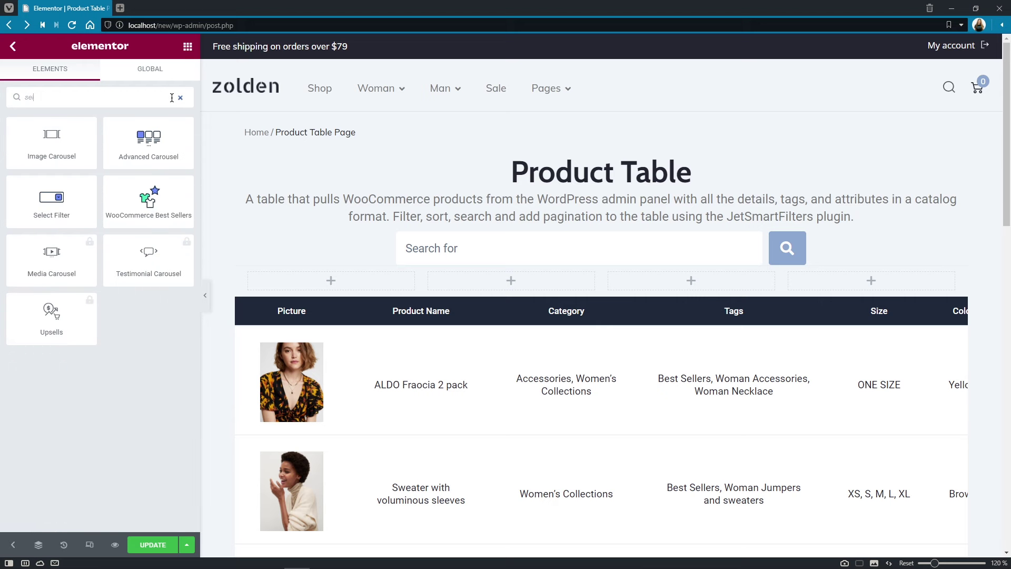
type("ect")
left_click_drag(51, 139, 310, 279)
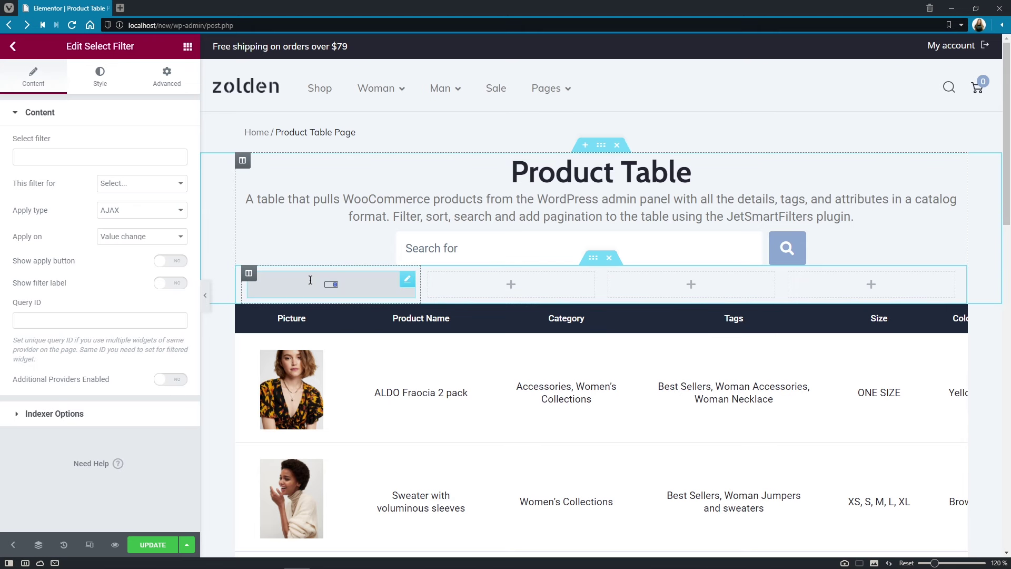
Assign Select Filter - Product Table (Category) to the new widget and make it a filter for JetEngine Dynamic Table
left_click(110, 154)
type("sele")
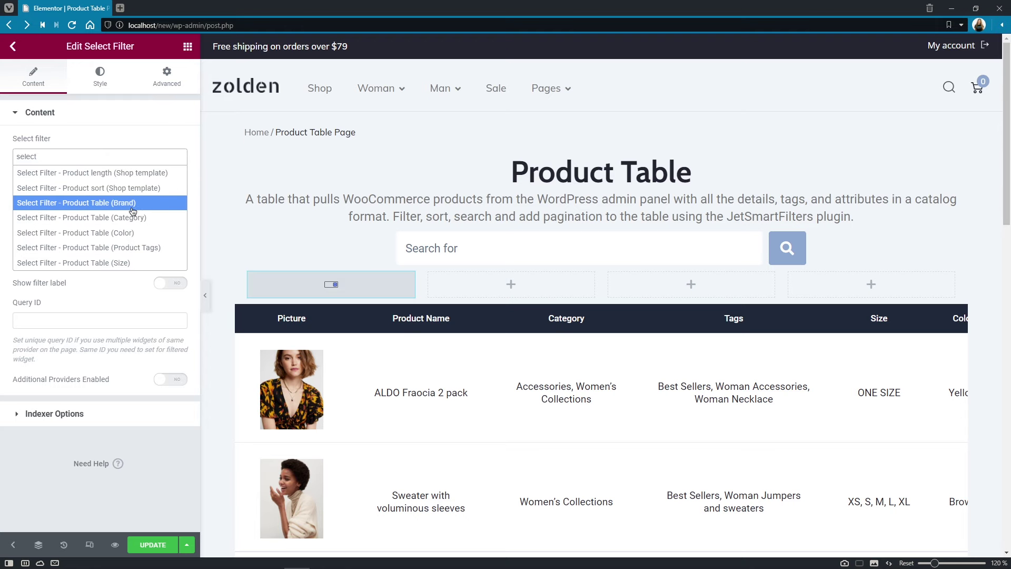
type("ct")
left_click(165, 222)
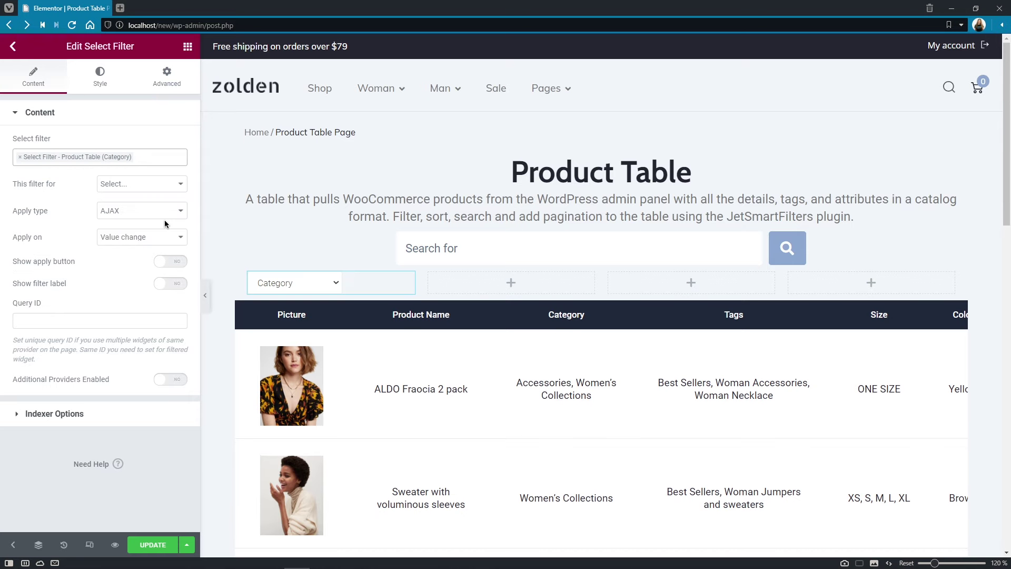
left_click(184, 185)
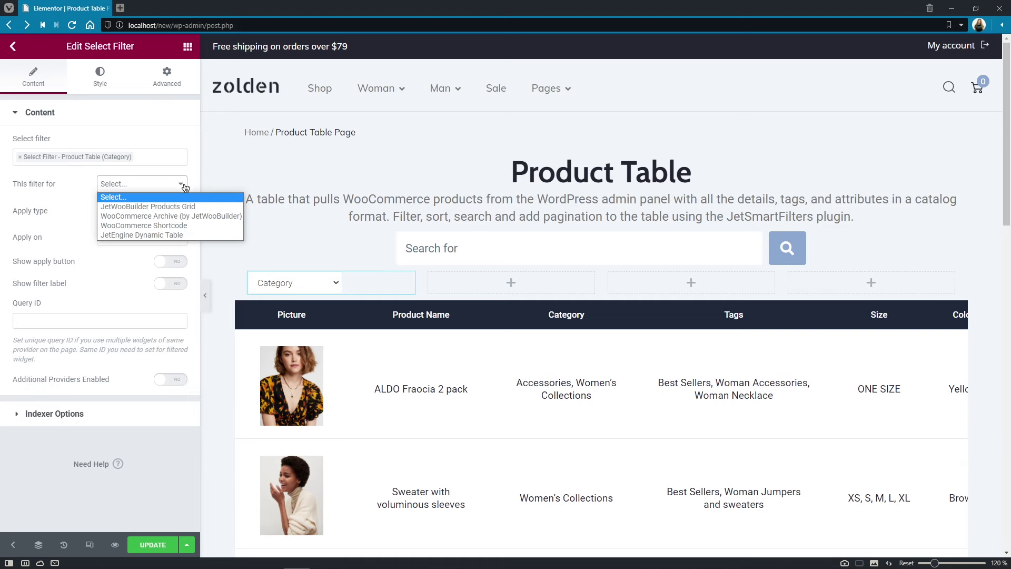
left_click(194, 236)
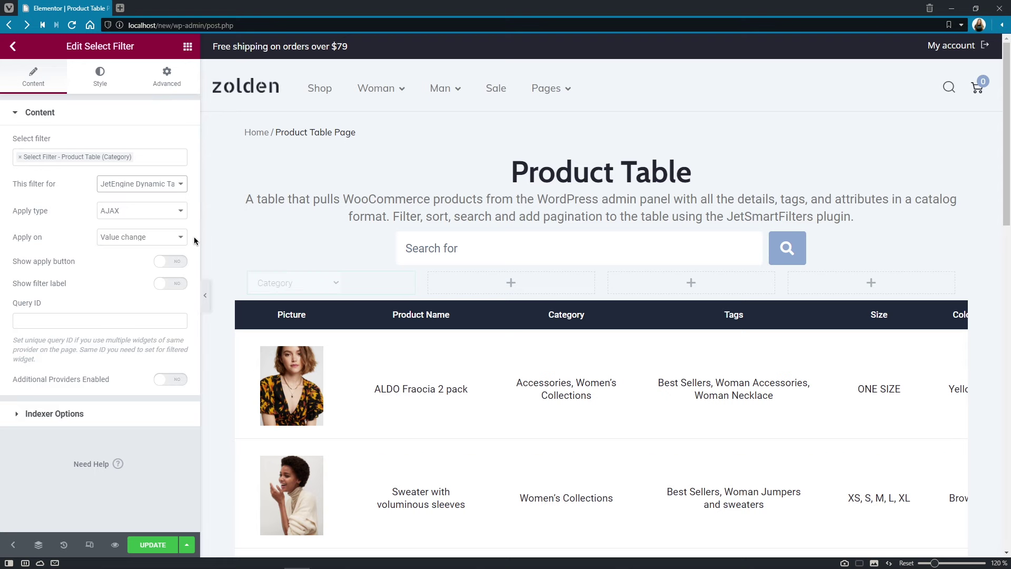
Keep the Category filter's apply type at AJAX on Value change, and set its query ID to product-table
left_click(182, 213)
left_click(182, 213)
left_click(182, 238)
left_click(182, 238)
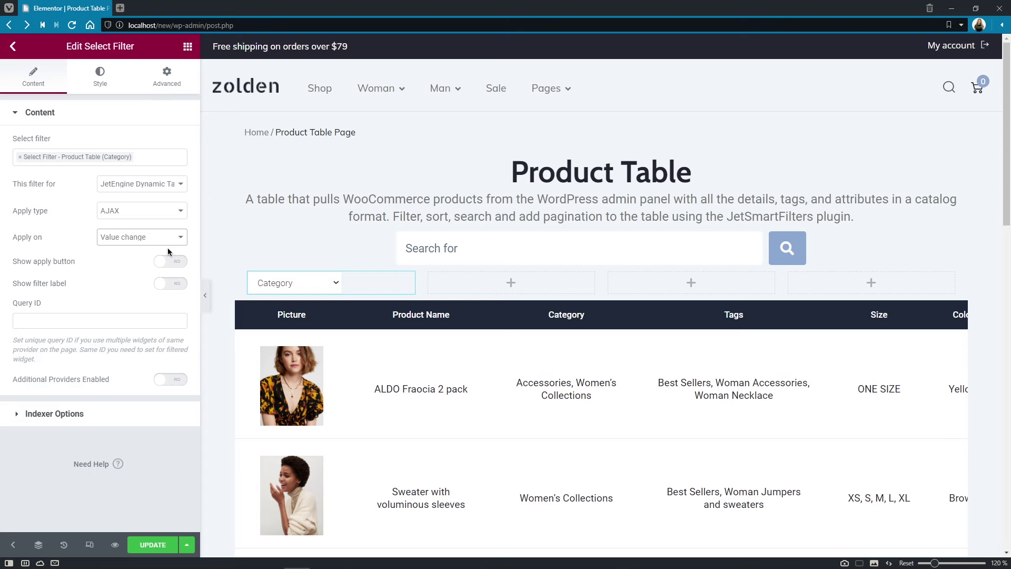
left_click(158, 320)
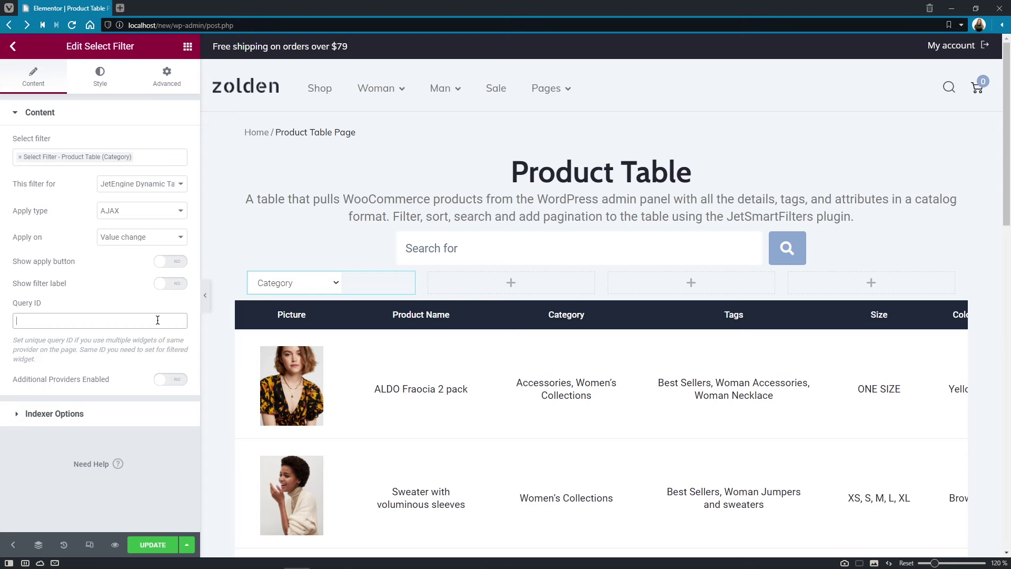
type("p")
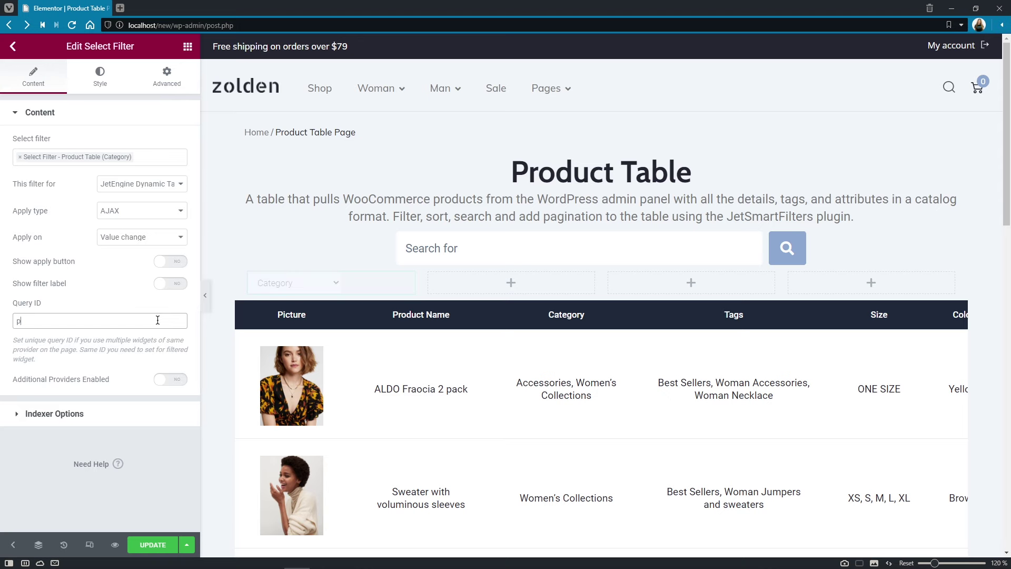
type("roduct-table")
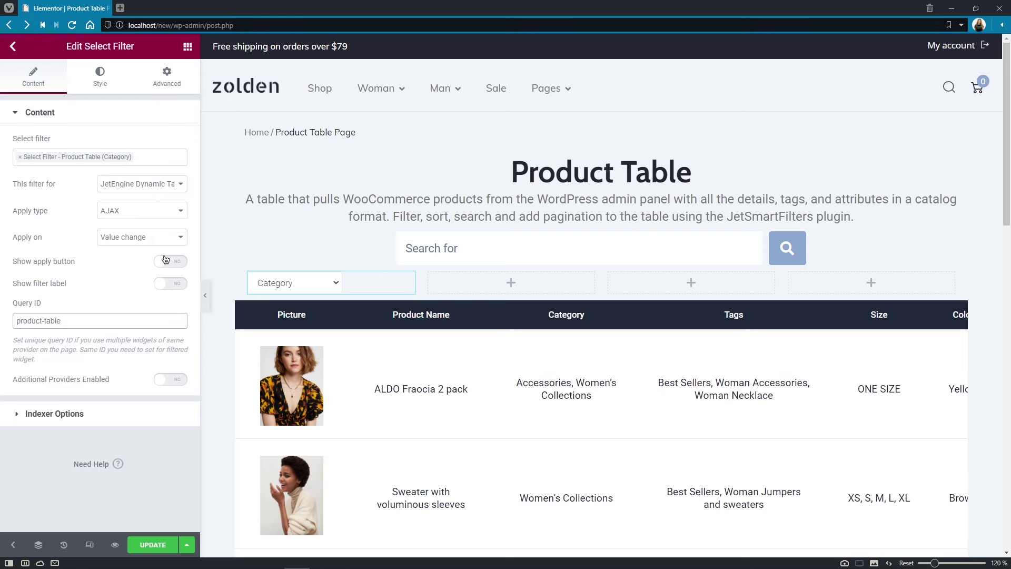
Clear the Category filter's select width so it fills the column, and set the select's font family to Roboto
left_click(100, 90)
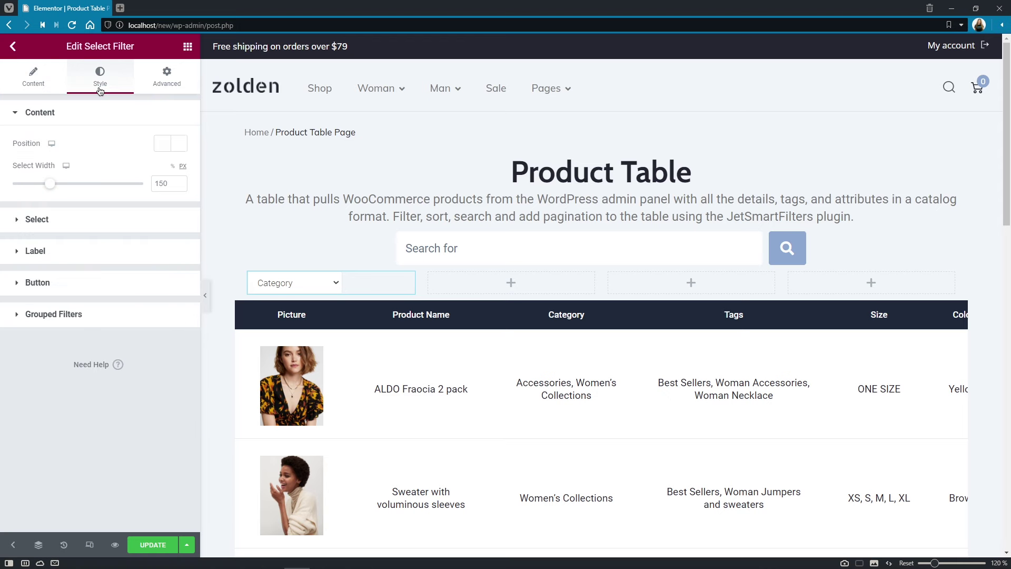
key("BackSpace")
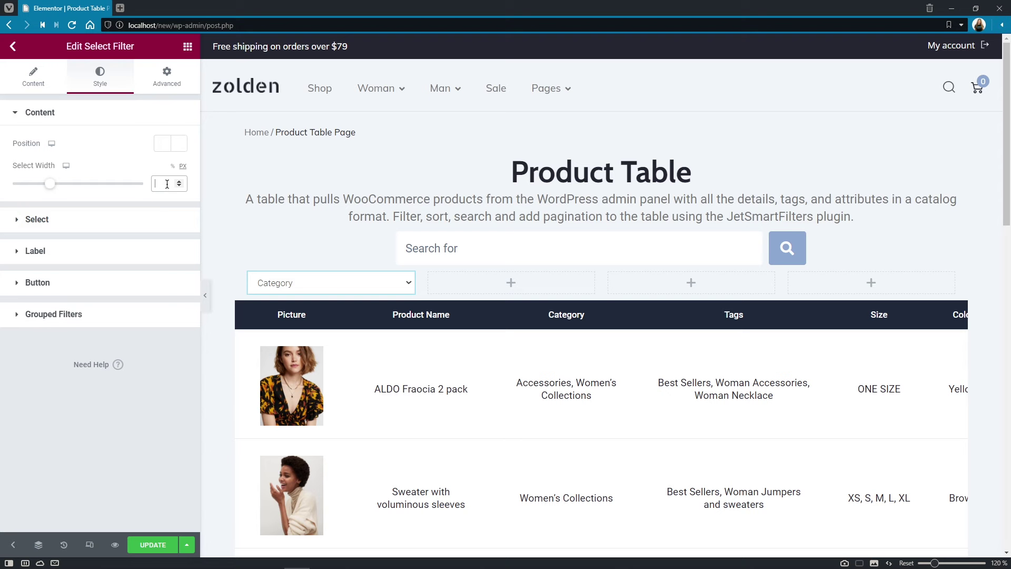
left_click(117, 220)
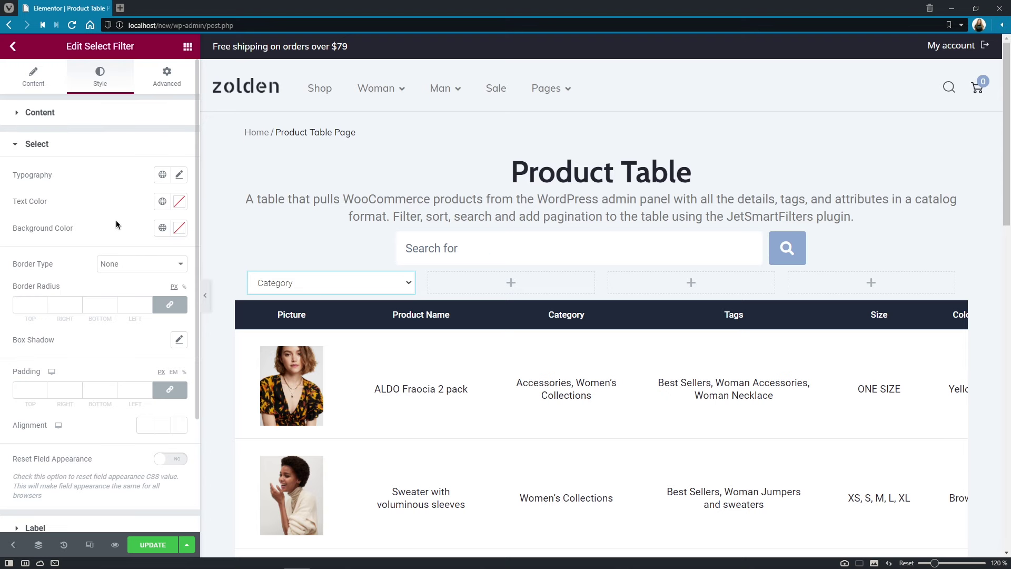
left_click(180, 176)
left_click(170, 232)
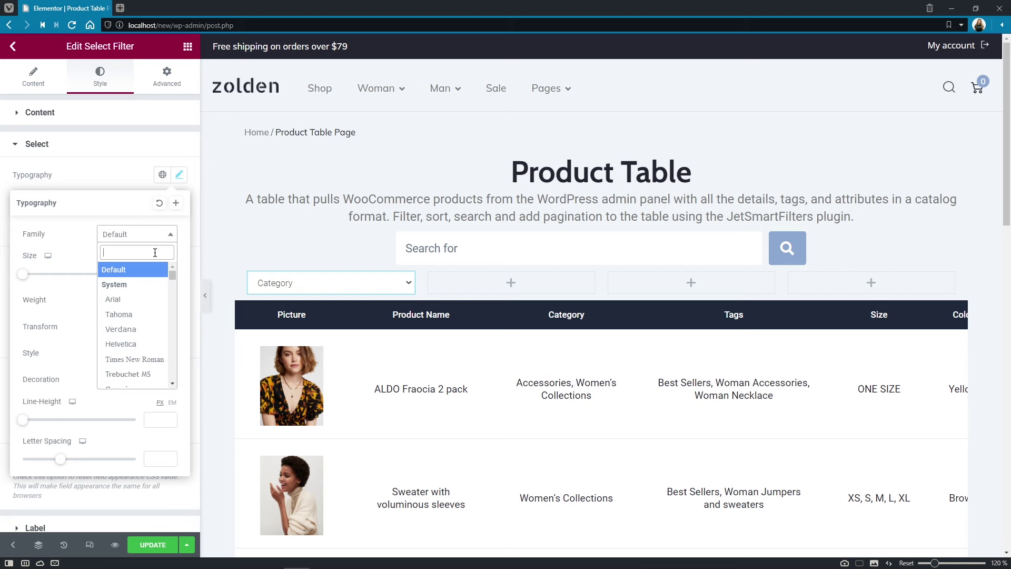
type("robo")
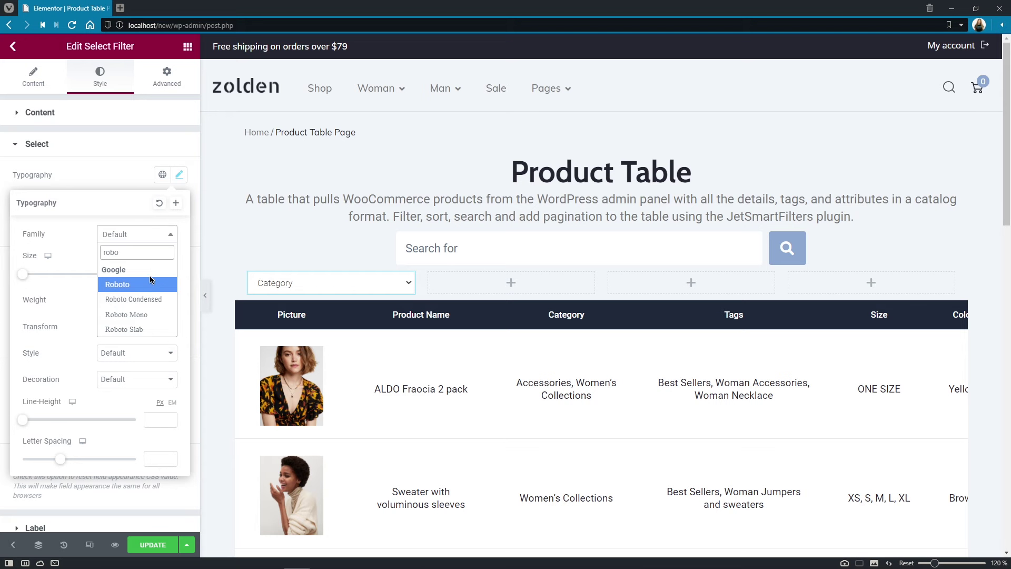
left_click(150, 284)
Set the select's font size to 16 px, weight to 400 and line height to 20 px
left_click(152, 275)
type("16")
left_click(171, 299)
left_click(161, 345)
left_click(159, 419)
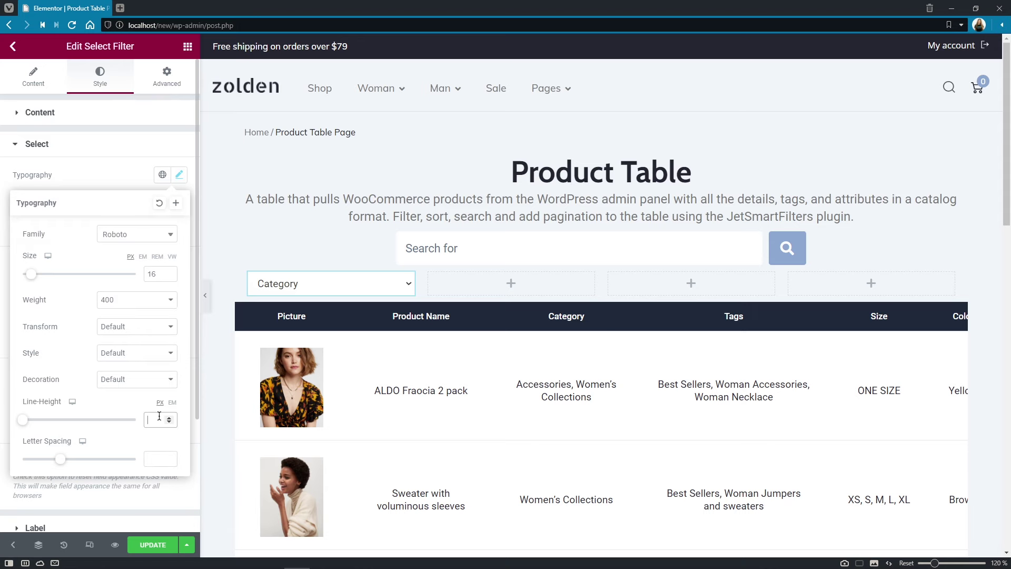
type("20")
left_click(104, 190)
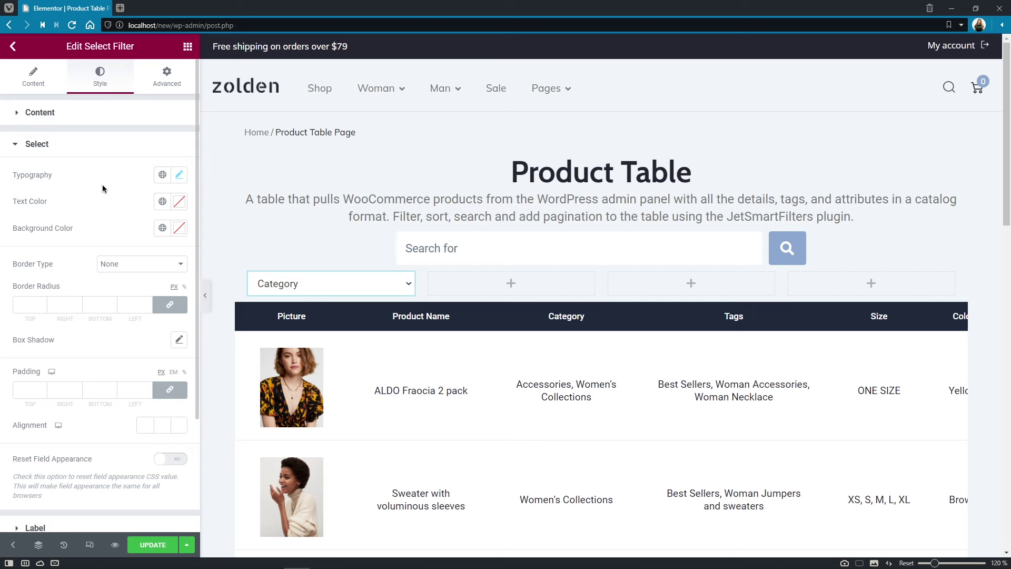
Give the select the text color #64748B, a white background, a 4 px border radius and 12 px padding on all sides
left_click(179, 203)
type("#64748B")
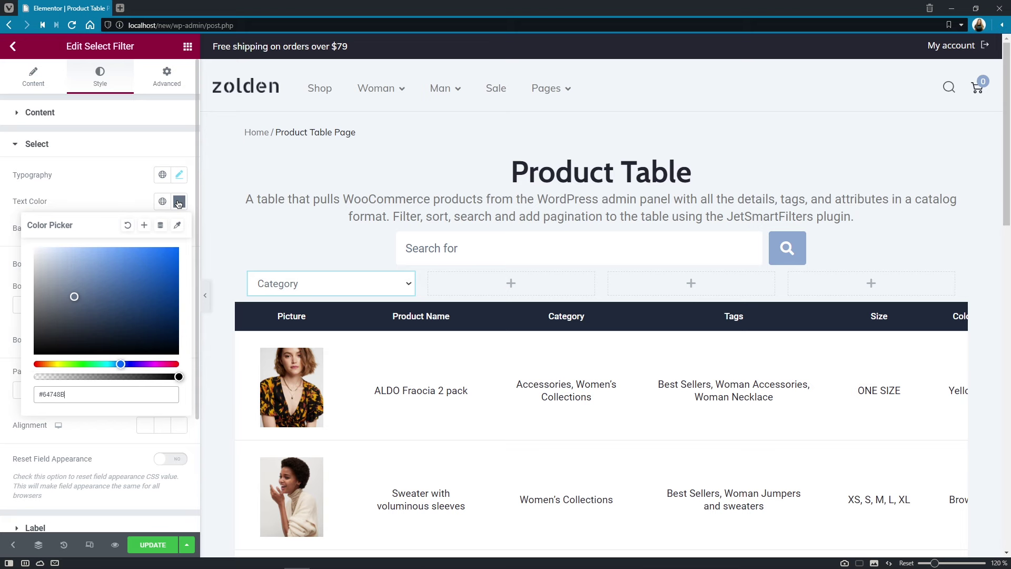
left_click(129, 200)
left_click(179, 228)
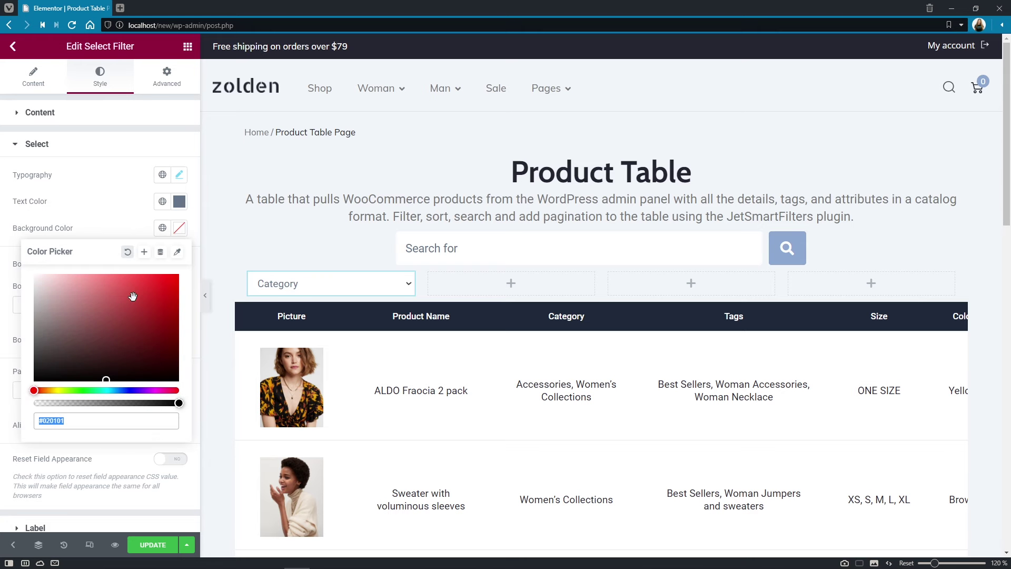
left_click(86, 212)
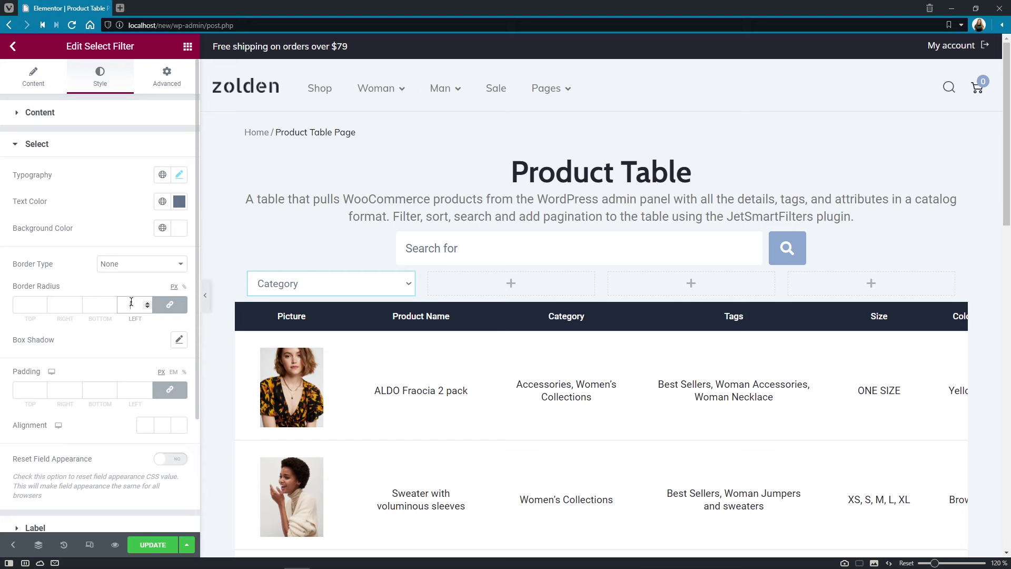
left_click(134, 389)
type("12")
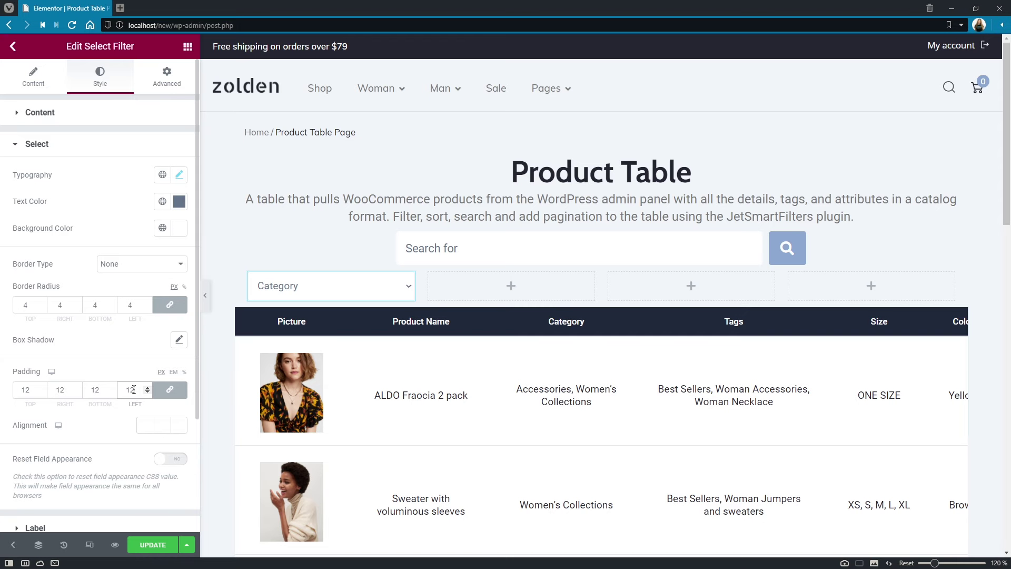
Copy the Category filter and paste it twice into the second column, one copy below the other
right_click(335, 283)
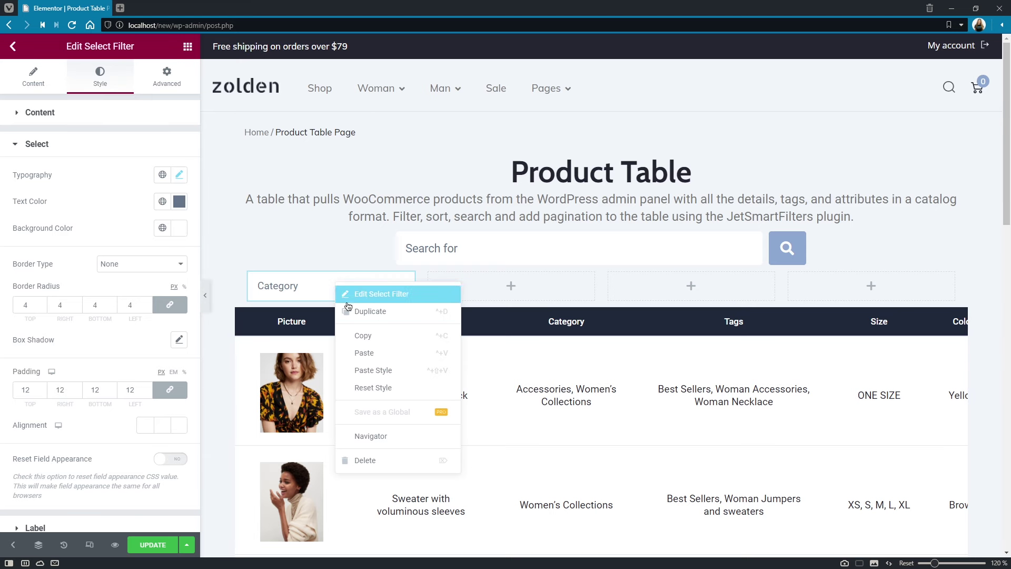
left_click(356, 339)
right_click(481, 279)
left_click(504, 370)
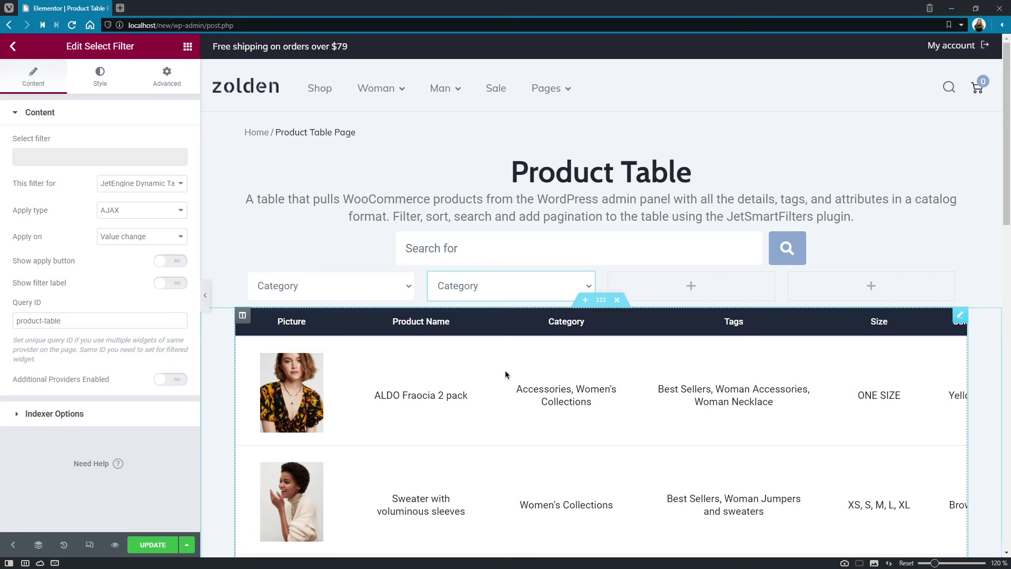
right_click(515, 292)
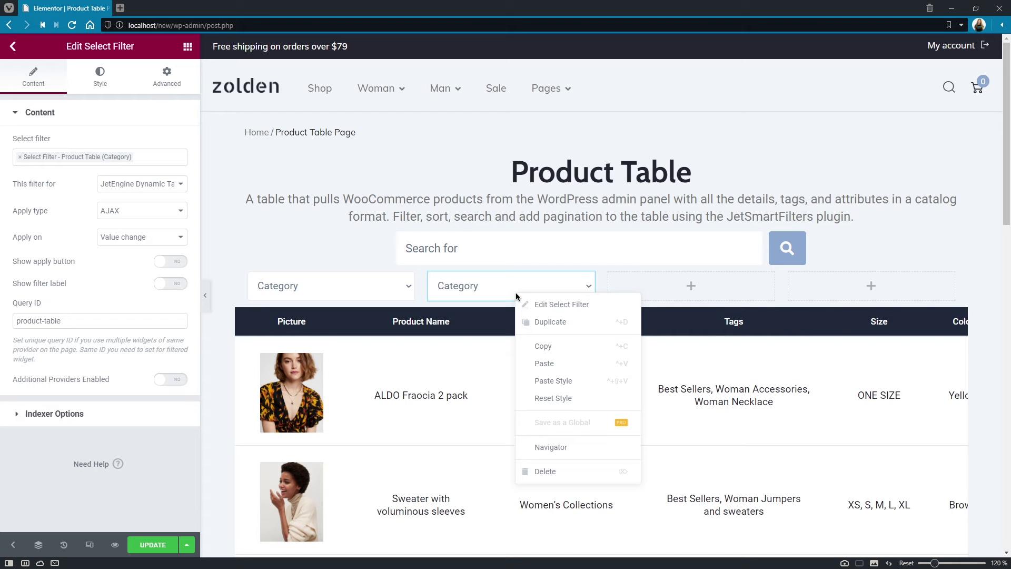
left_click(535, 364)
Paste the copied Category filter into the third and fourth columns
right_click(631, 294)
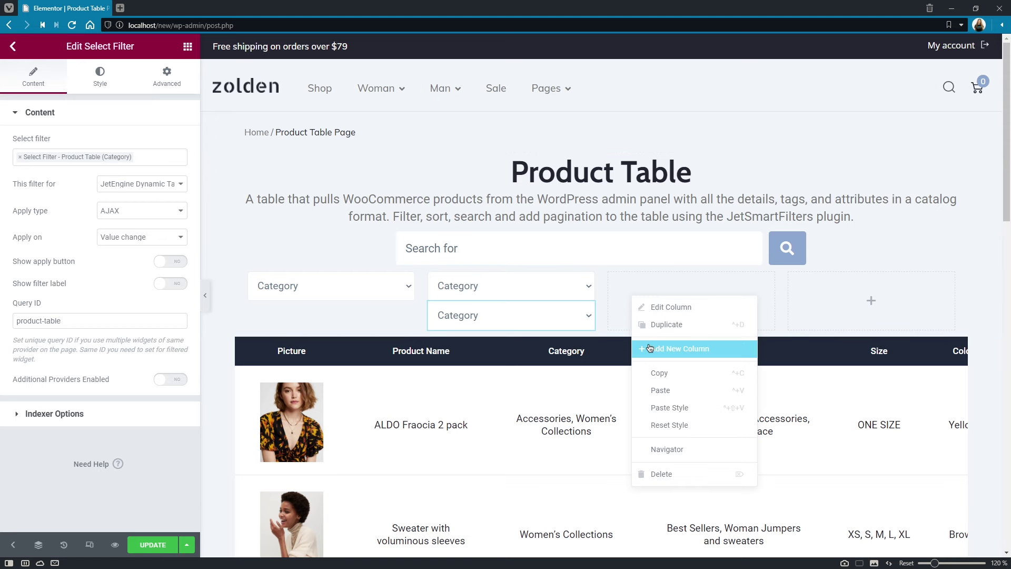
left_click(655, 390)
right_click(831, 292)
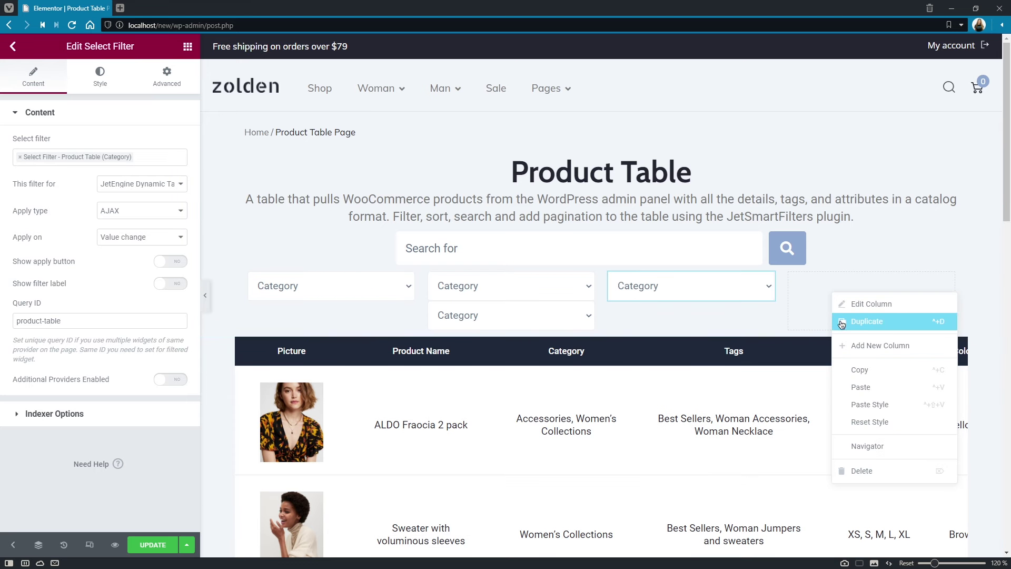
left_click(848, 385)
Switch the upper widget in the second column to Select Filter - Product Table (Product Tags)
left_click(583, 282)
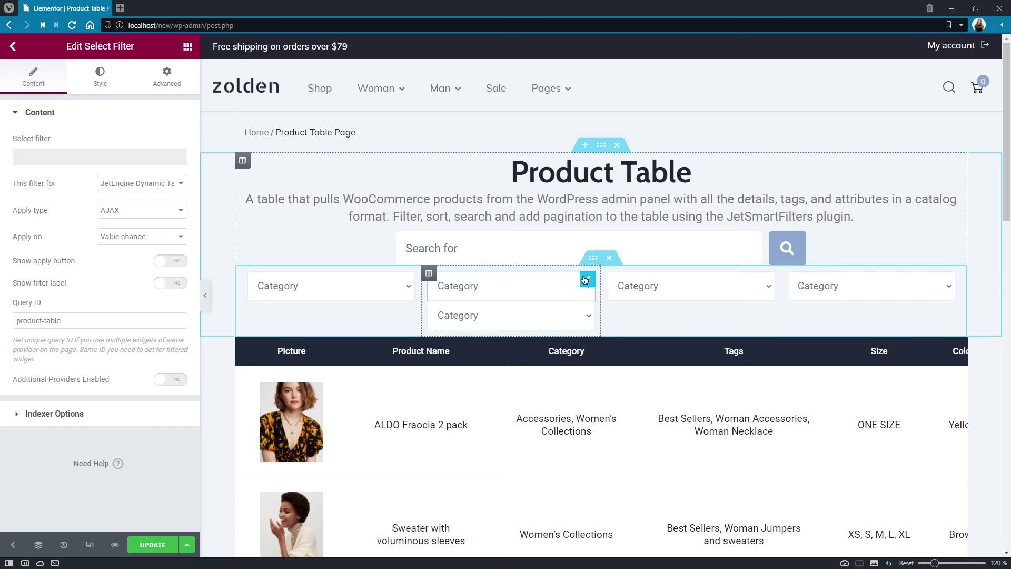
left_click(20, 159)
type("sele")
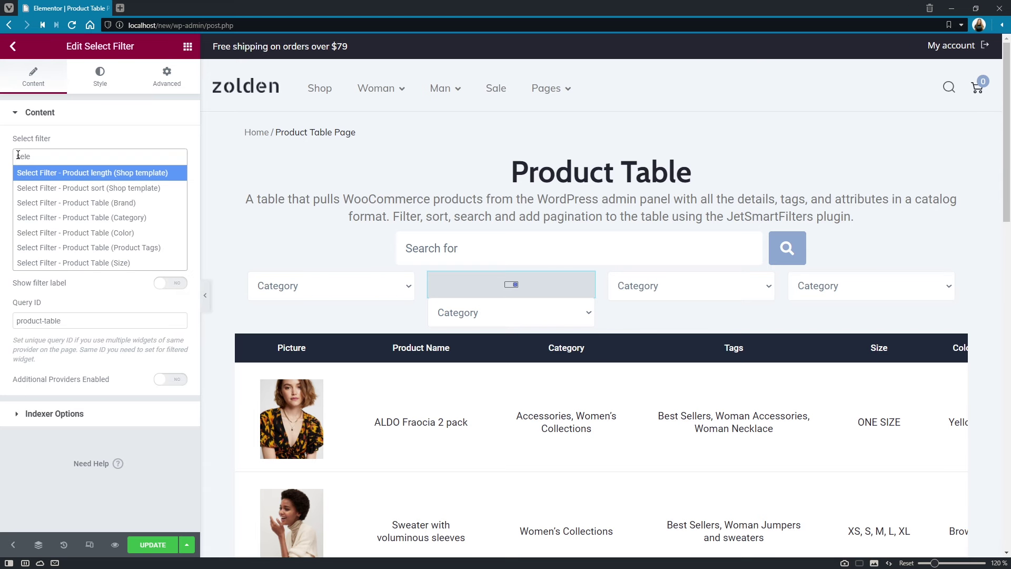
left_click(162, 250)
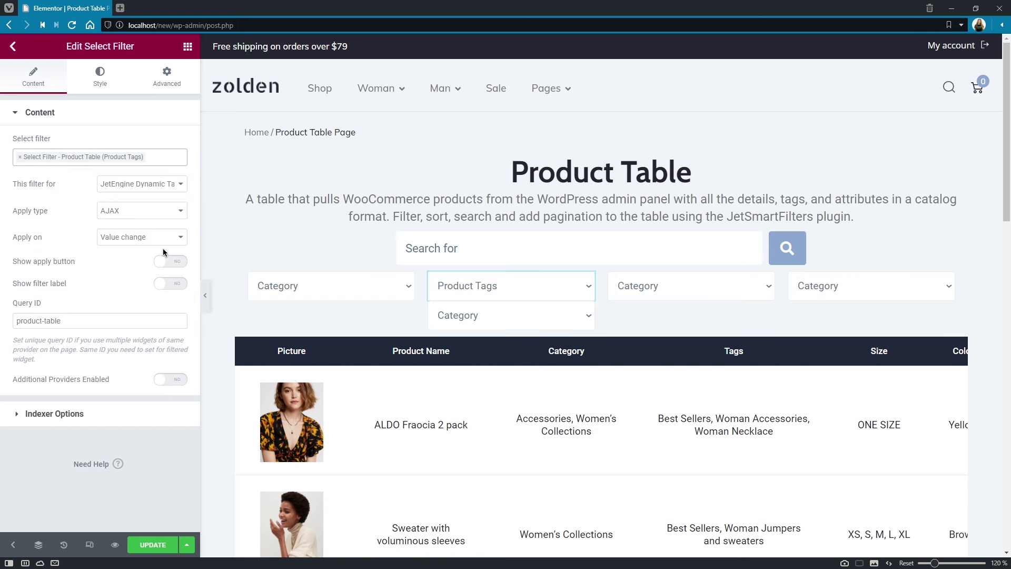
Switch the lower widget in the second column to Select Filter - Product Table (Size)
left_click(588, 308)
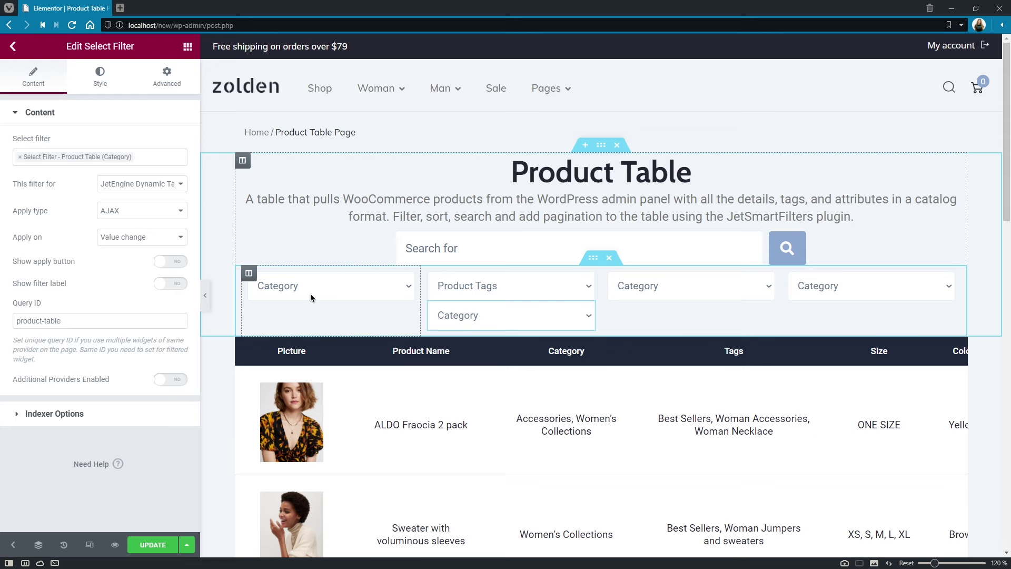
left_click(20, 156)
type("select")
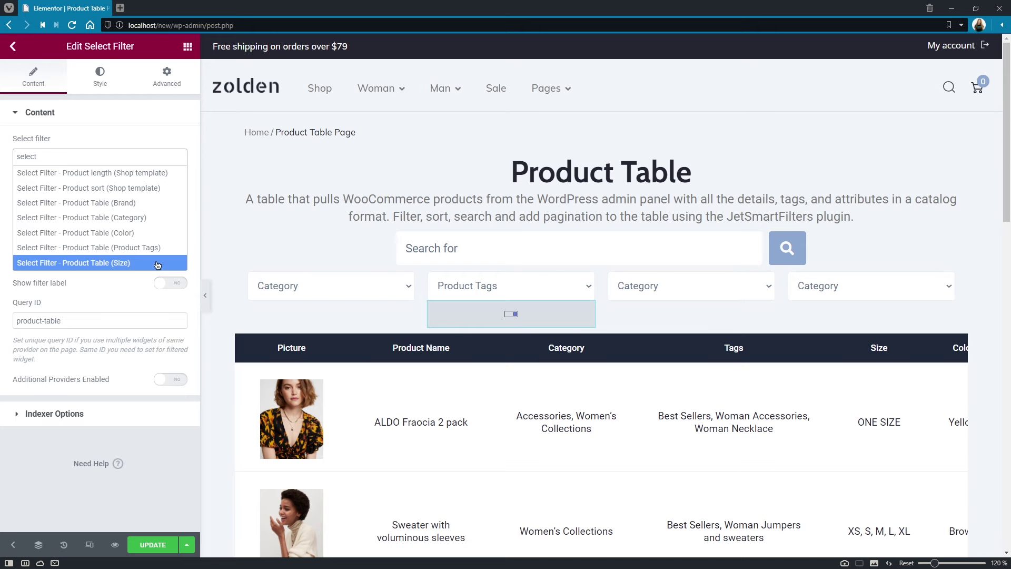
left_click(79, 262)
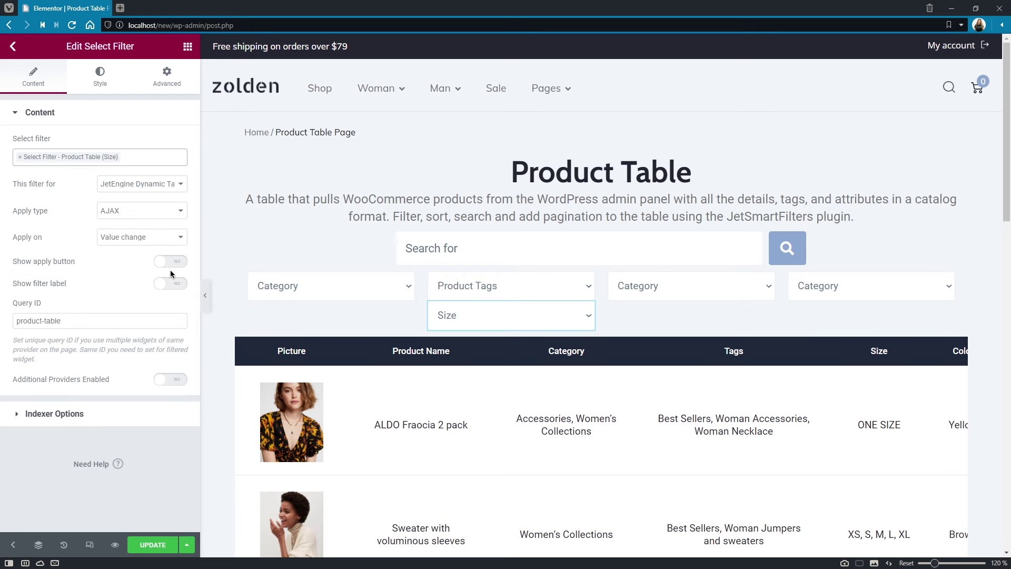
Switch the widget in the third column to Select Filter - Product Table (Brand)
left_click(607, 305)
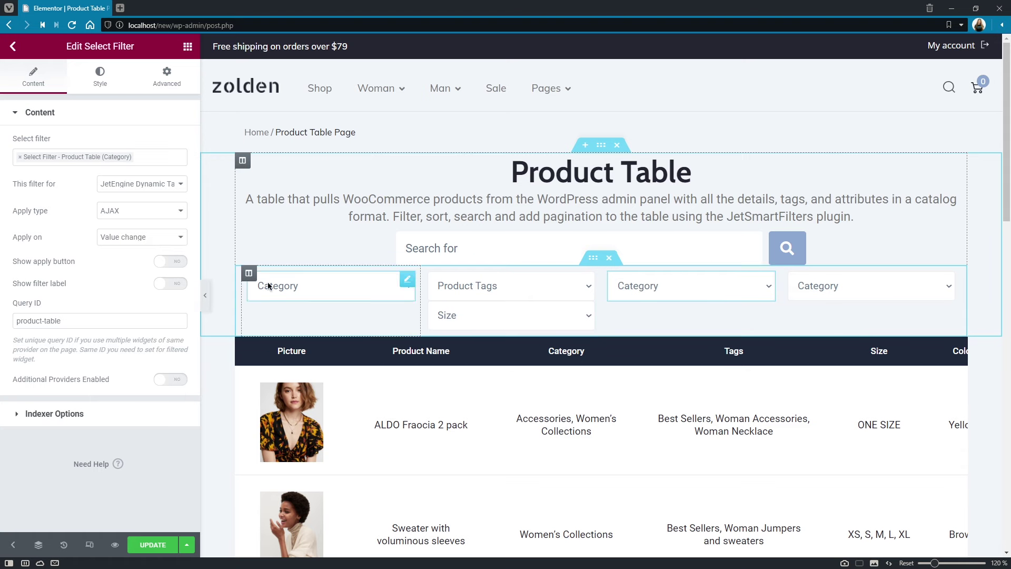
left_click(20, 157)
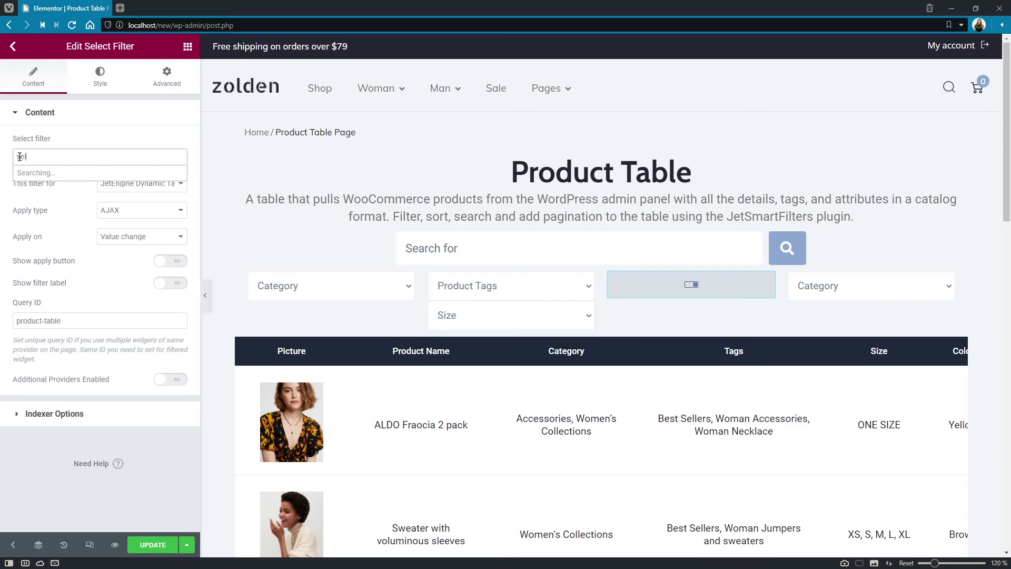
left_click(79, 200)
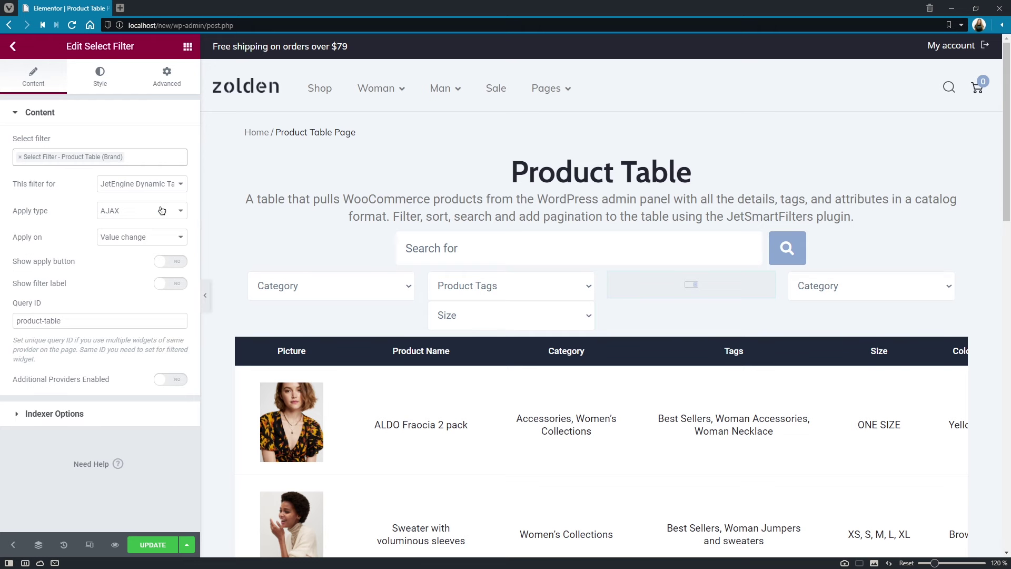
Switch the widget in the fourth column to Select Filter - Product Table (Color)
left_click(931, 286)
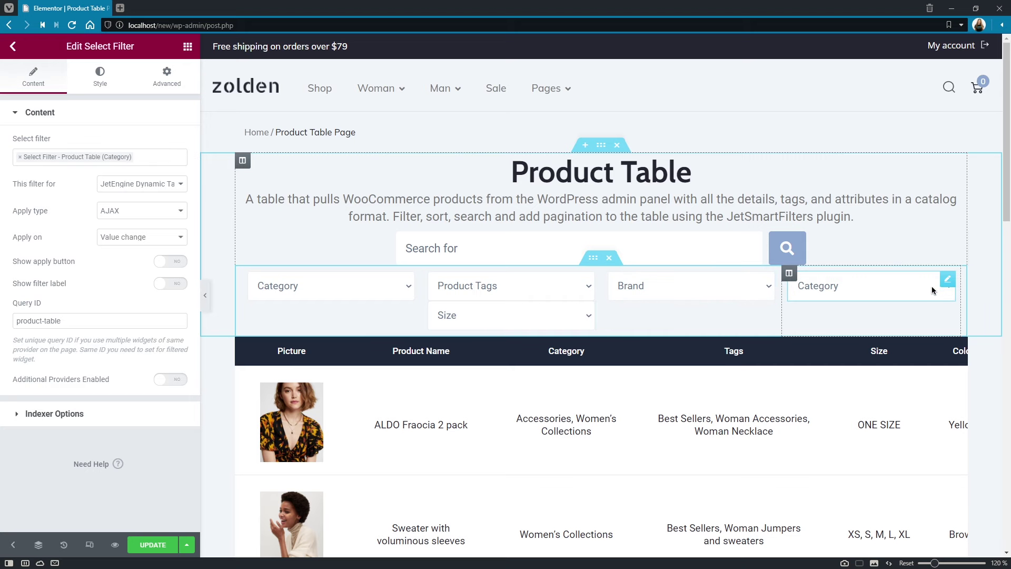
left_click(20, 161)
type("select")
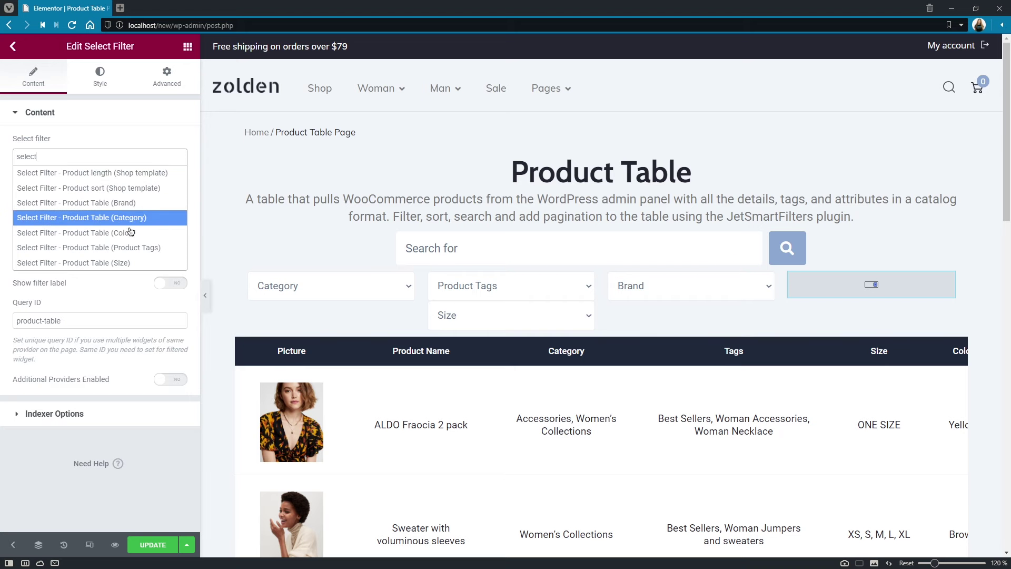
left_click(145, 234)
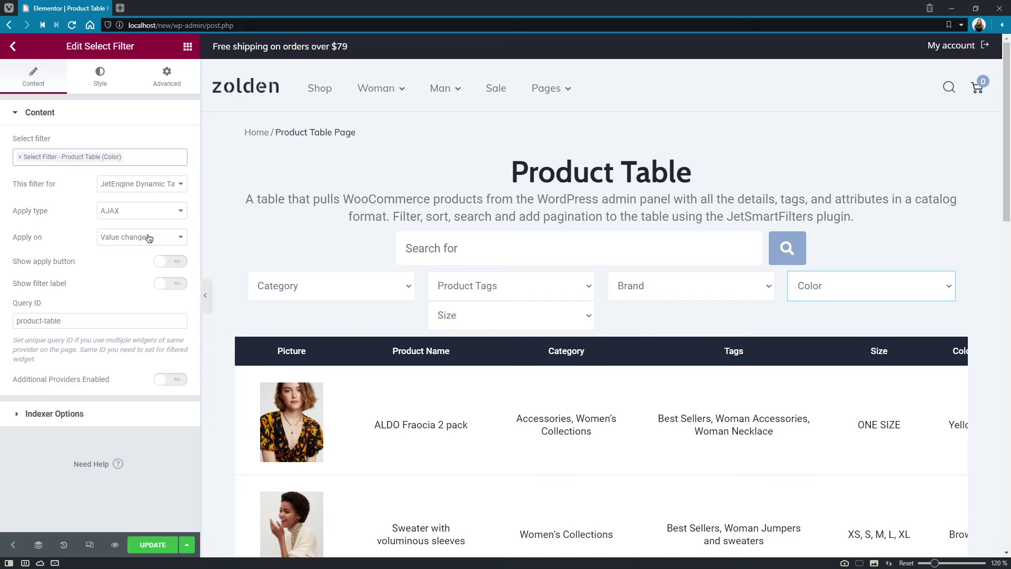
Add a Range Filter widget below the Category filter in the first column
left_click(189, 50)
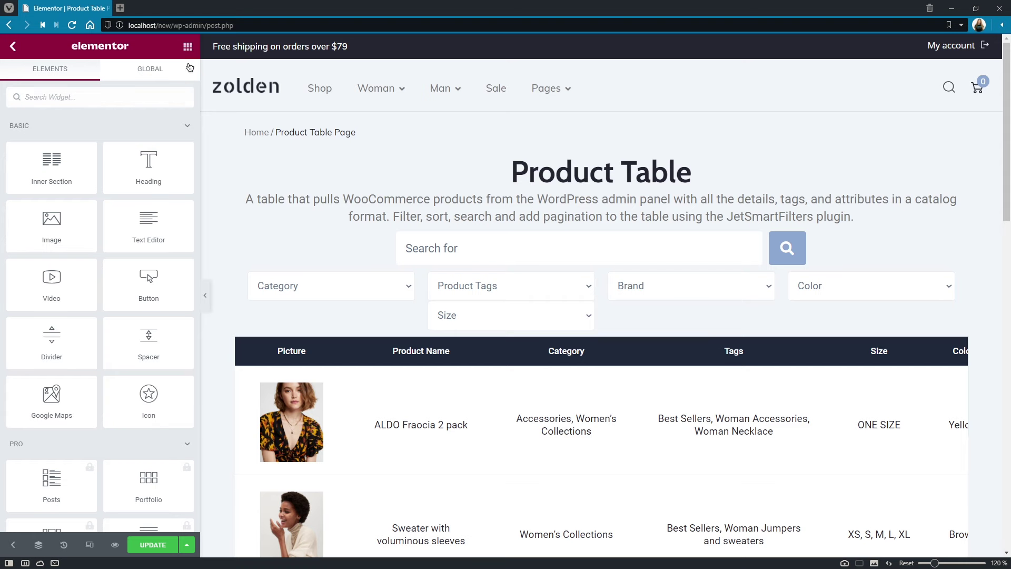
type("ran")
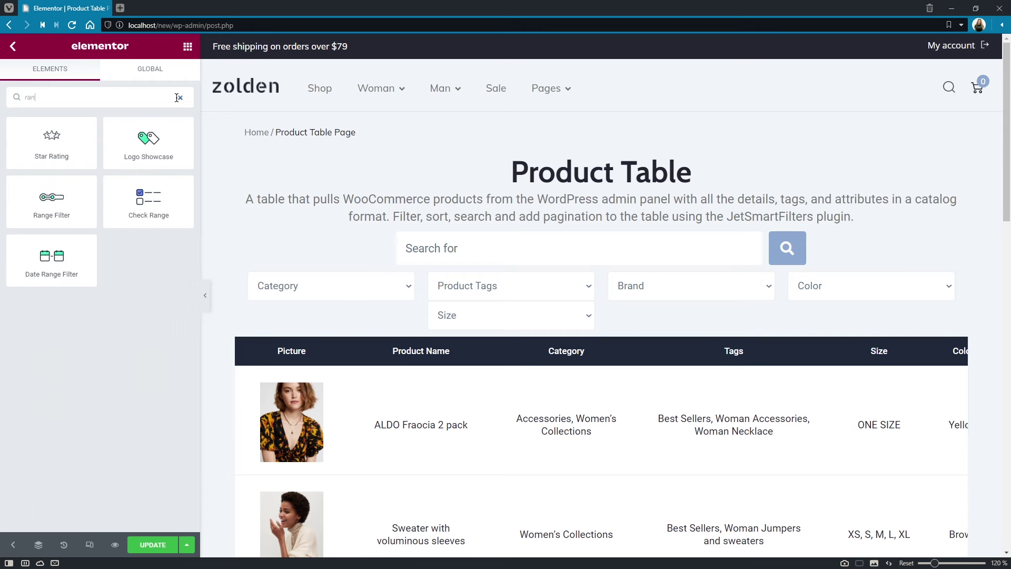
type("ge")
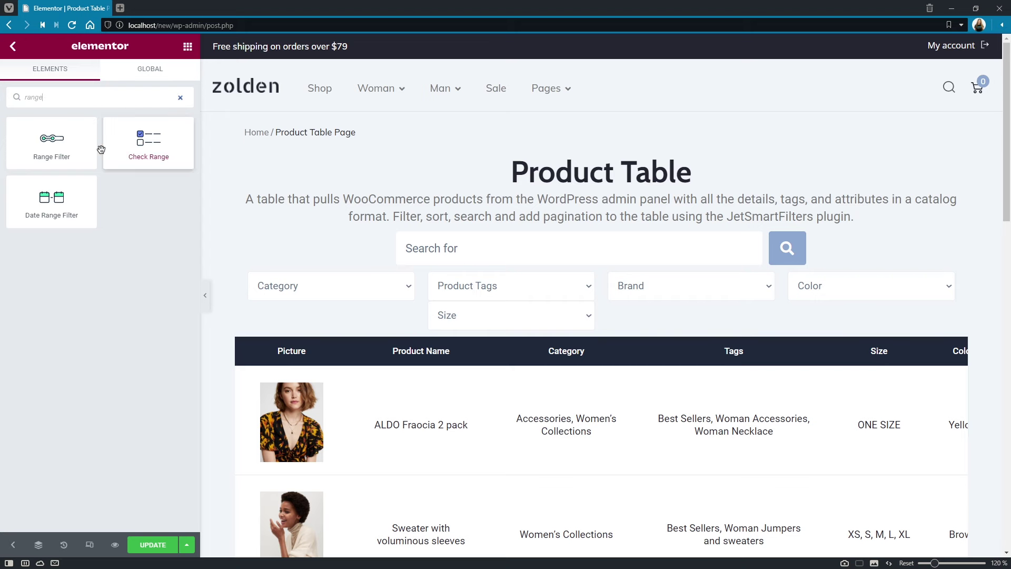
left_click_drag(52, 147, 323, 295)
Assign Range Filter - Product Table (Price) to the new widget and target it at the JetEngine Dynamic Table
left_click(56, 156)
type("range")
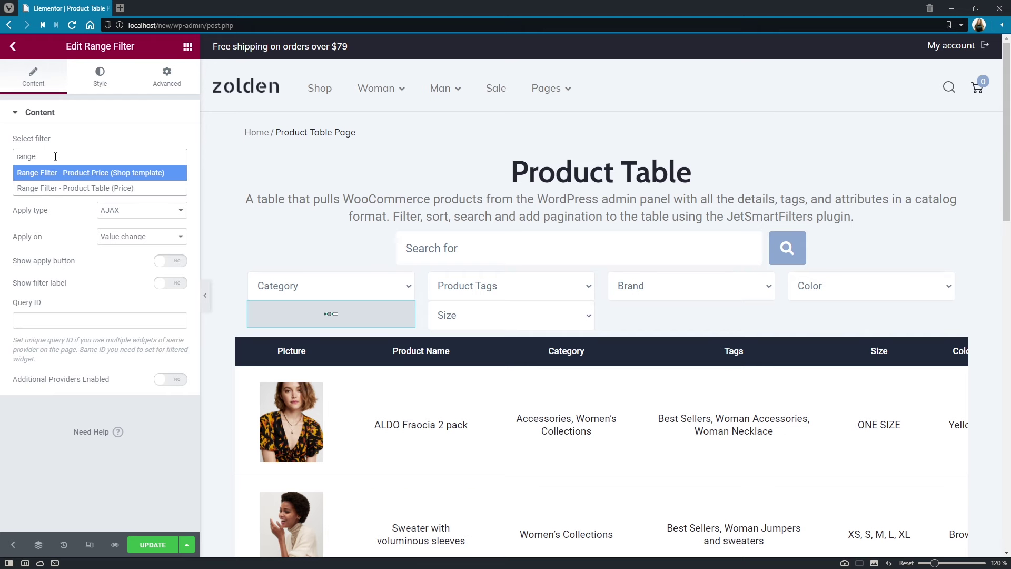
left_click(71, 188)
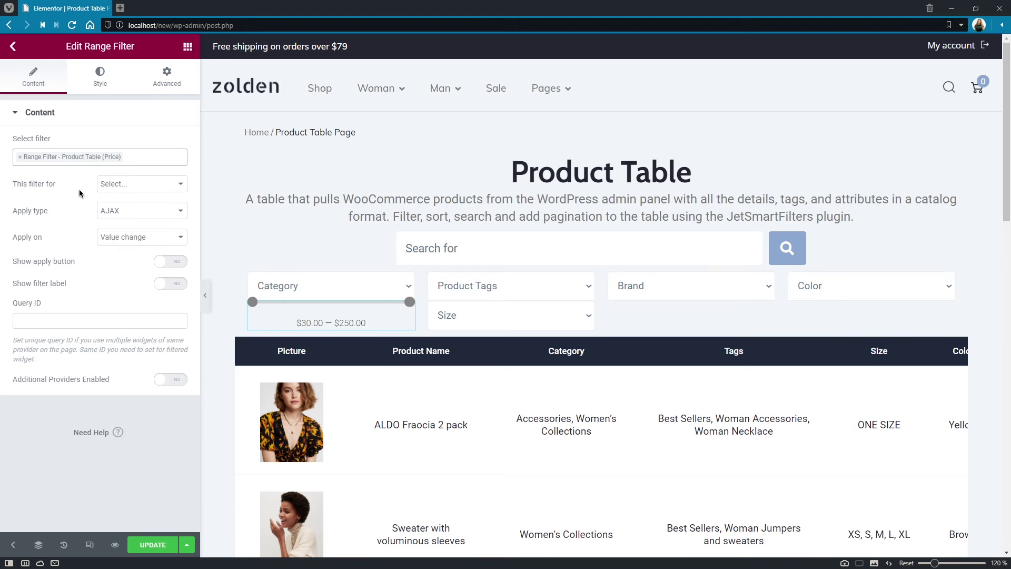
left_click(179, 185)
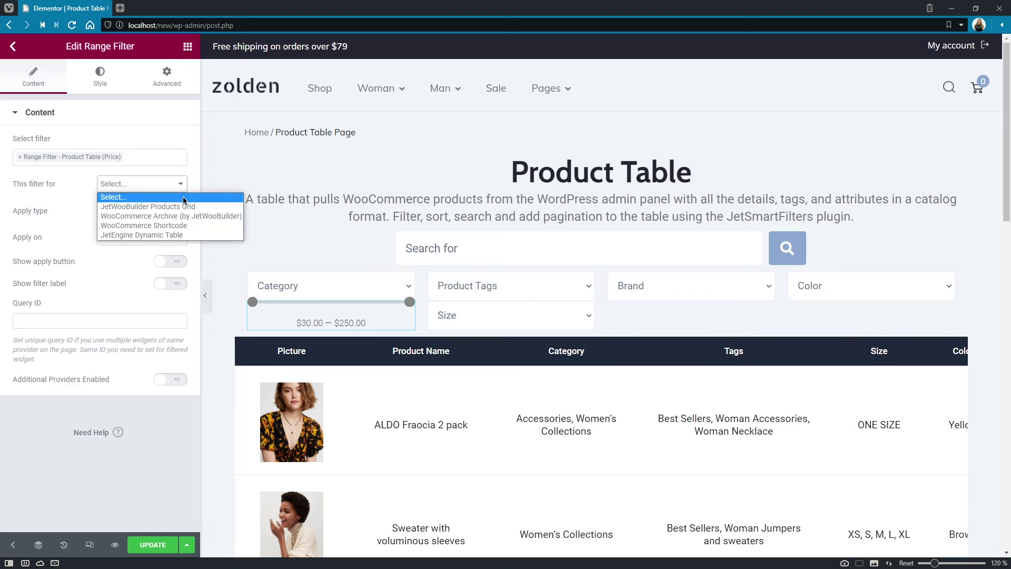
left_click(191, 234)
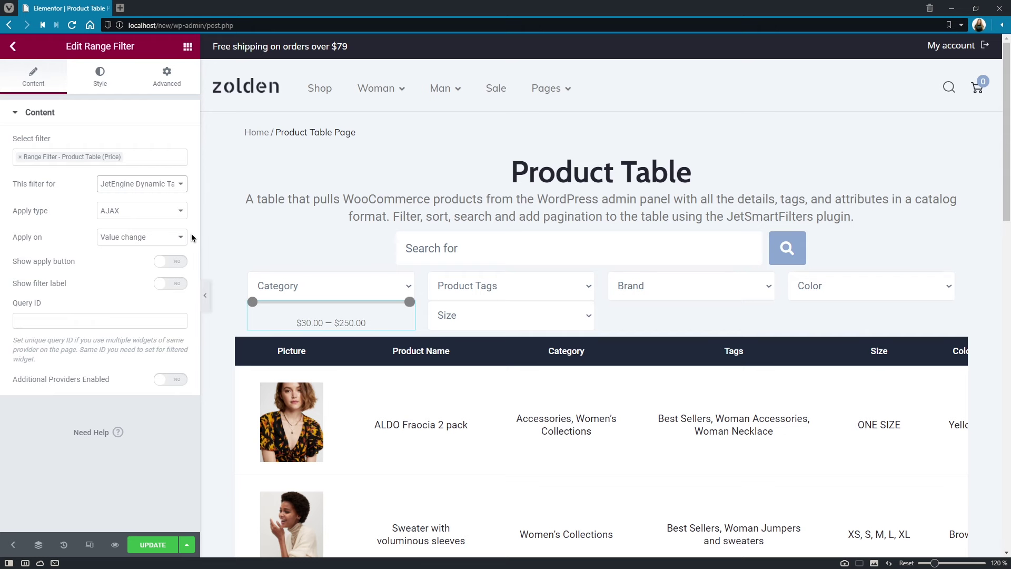
Keep the price filter on AJAX and Value change, show its filter label, and set its Query ID to product-table
left_click(183, 214)
left_click(182, 213)
left_click(183, 236)
left_click(183, 236)
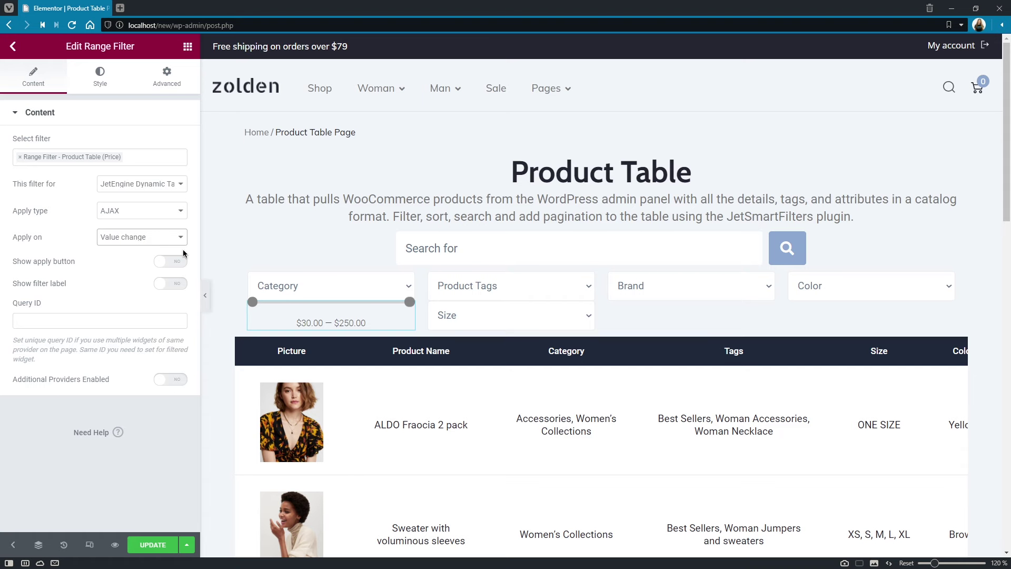
left_click(181, 284)
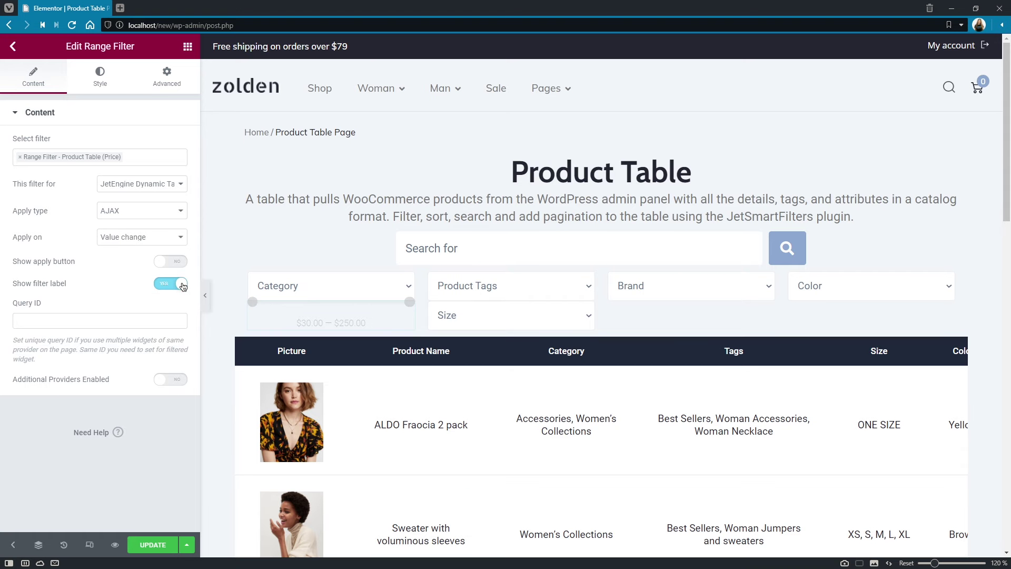
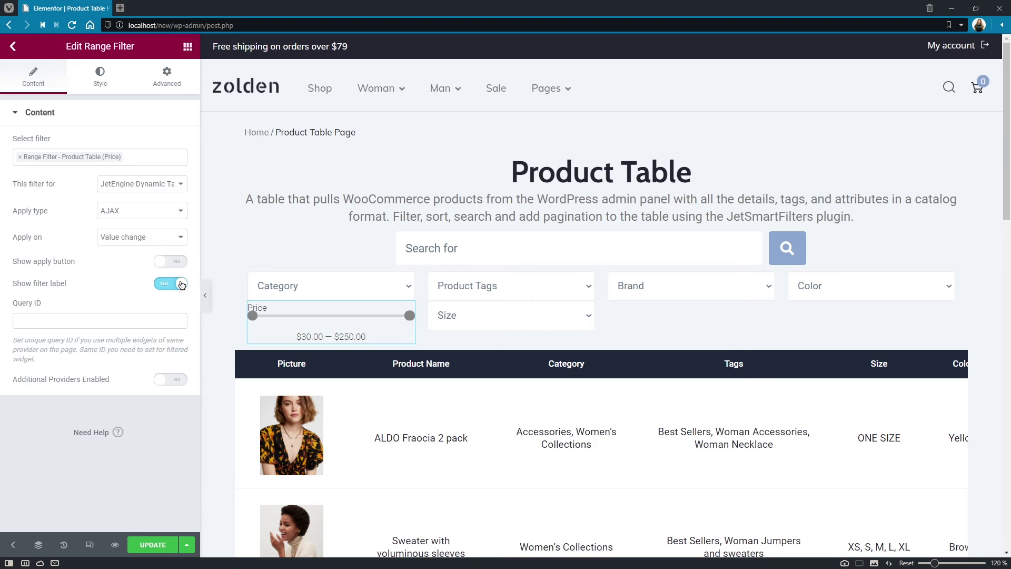
left_click(162, 324)
type("product-table")
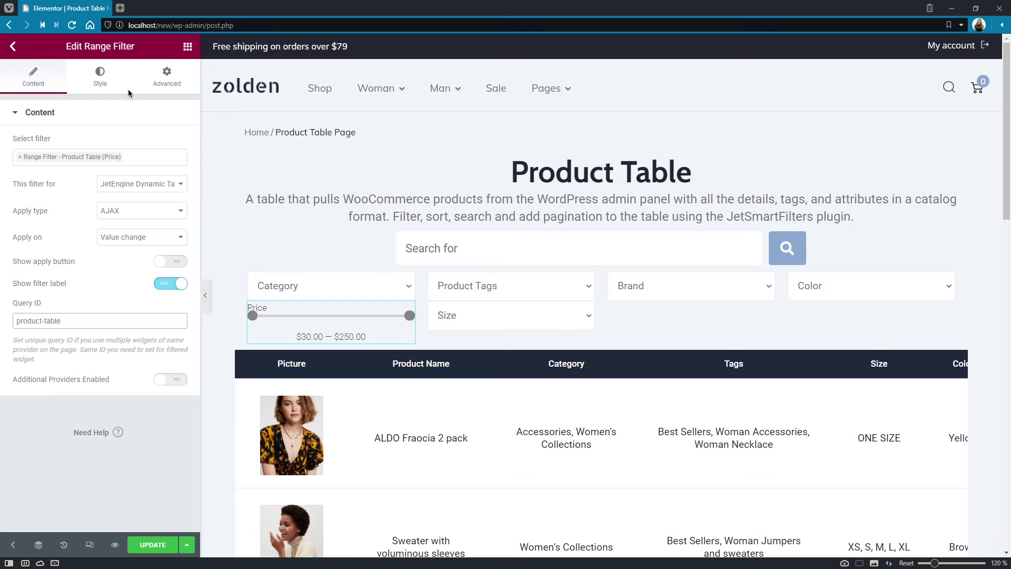
Set the price slider's stroke to 6 and its range color to #8BA7D0
left_click(115, 78)
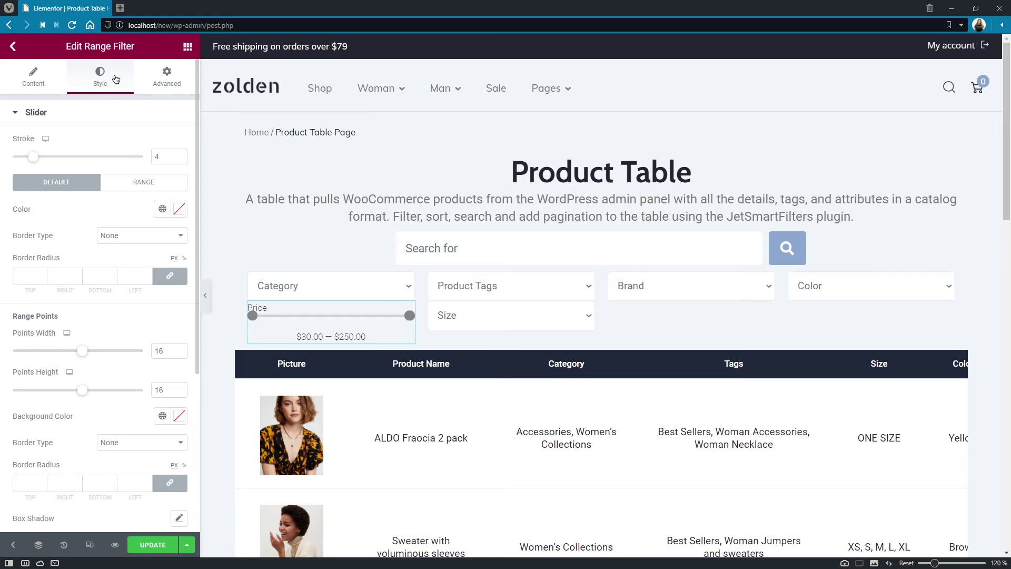
double_click(166, 152)
type("6")
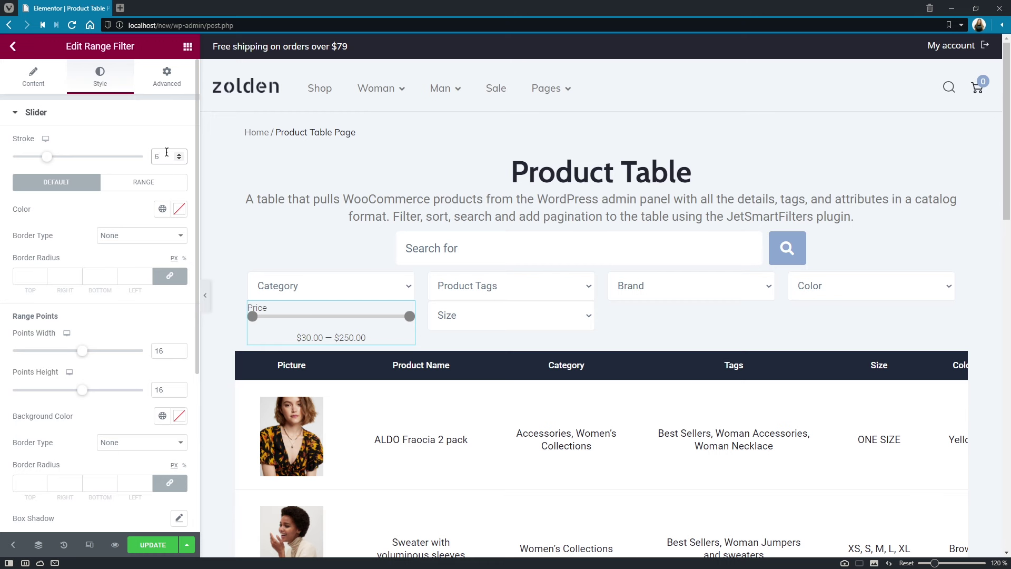
left_click(179, 208)
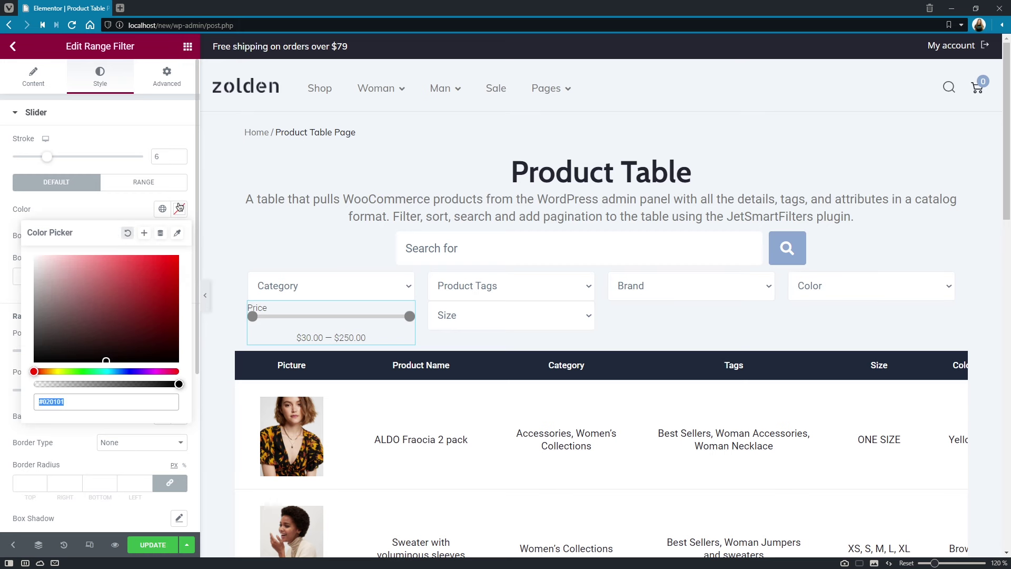
left_click(159, 186)
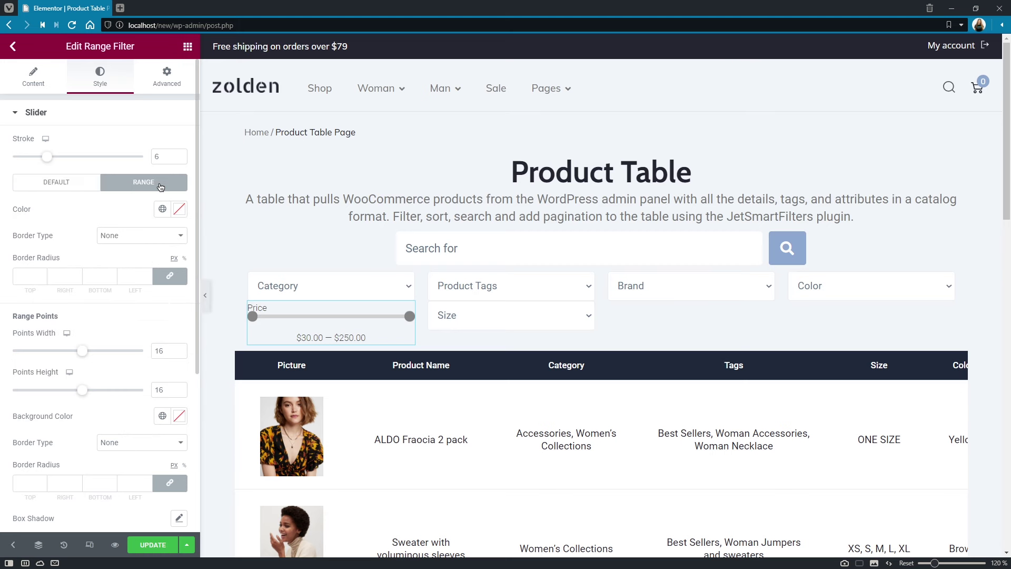
left_click(179, 208)
type("#8BA7D0")
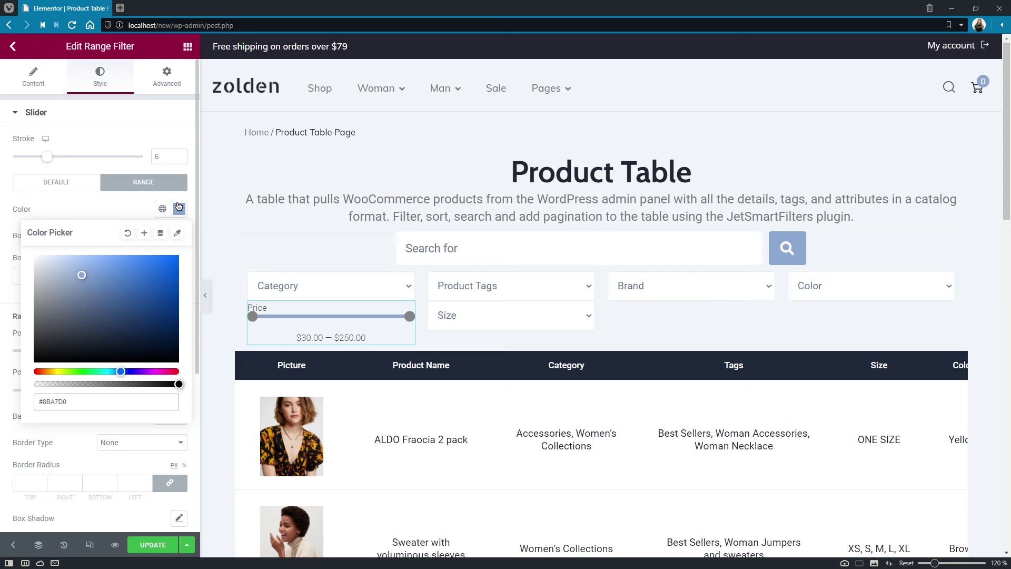
left_click(126, 209)
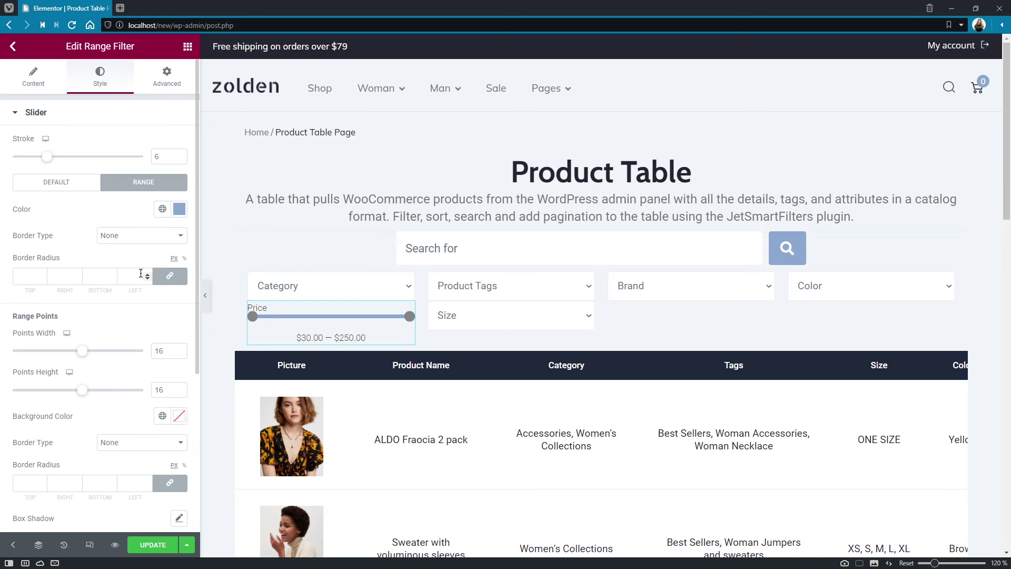
Give the slider range a border radius of 3 and make its points 18 wide and 18 high with a #FFFFFF background
left_click(169, 350)
key("Up")
key("Up")
left_click(170, 388)
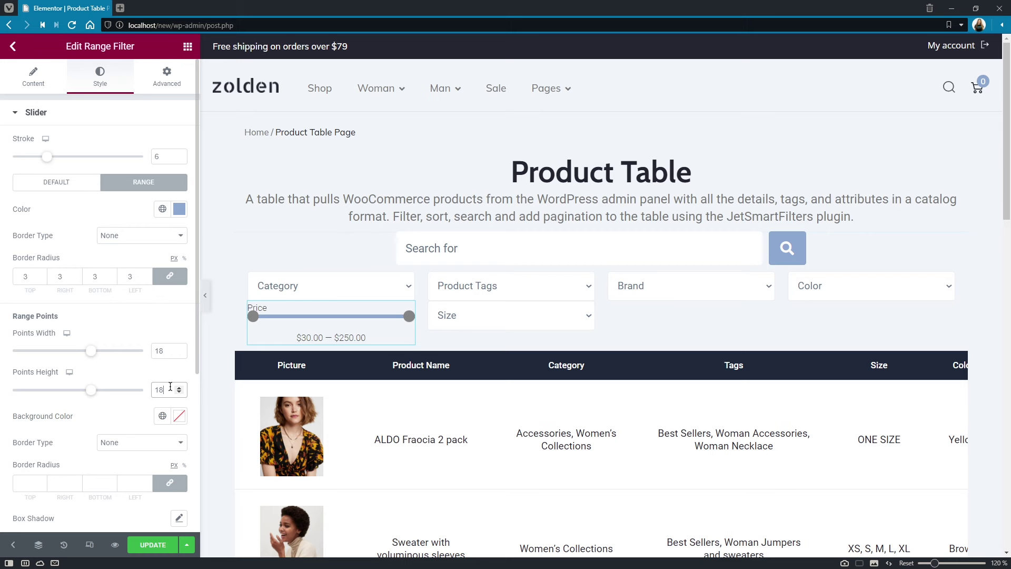
left_click(179, 416)
left_click_drag(111, 313, 30, 228)
Give the range points a solid border of width 2 in the copied blue color, with a border radius of 50
left_click(160, 442)
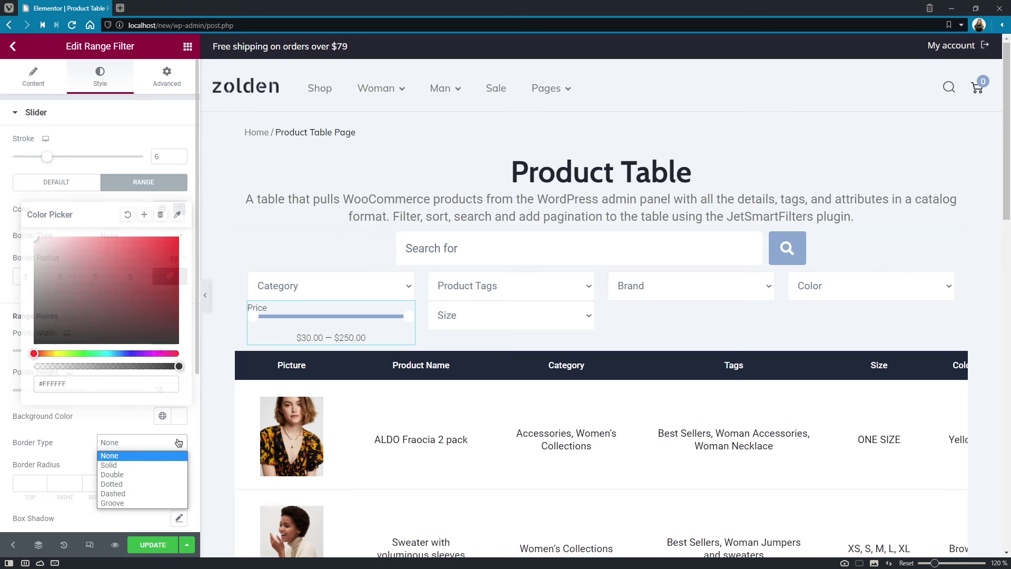
left_click(173, 464)
left_click(135, 483)
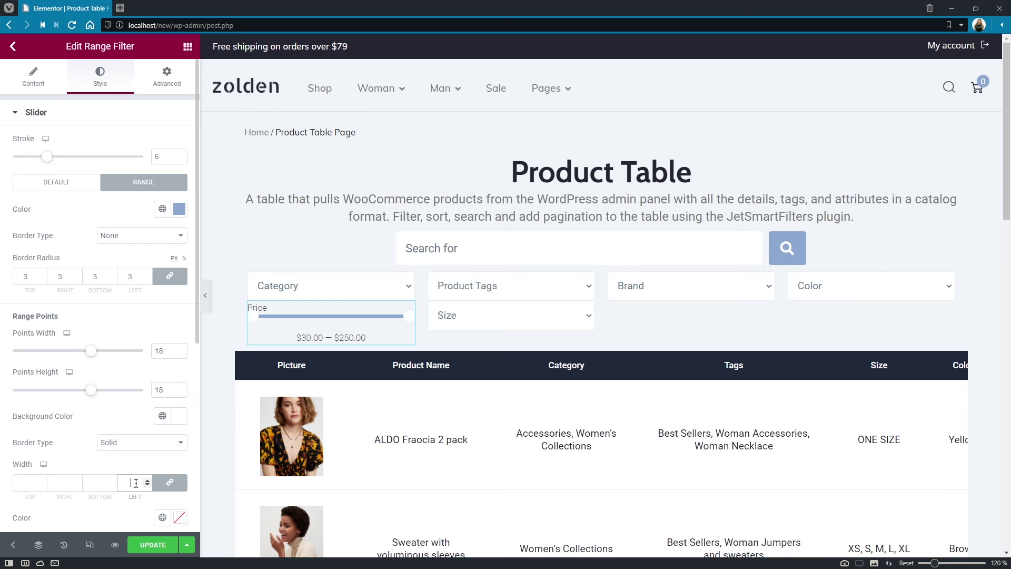
type("2")
left_click(180, 518)
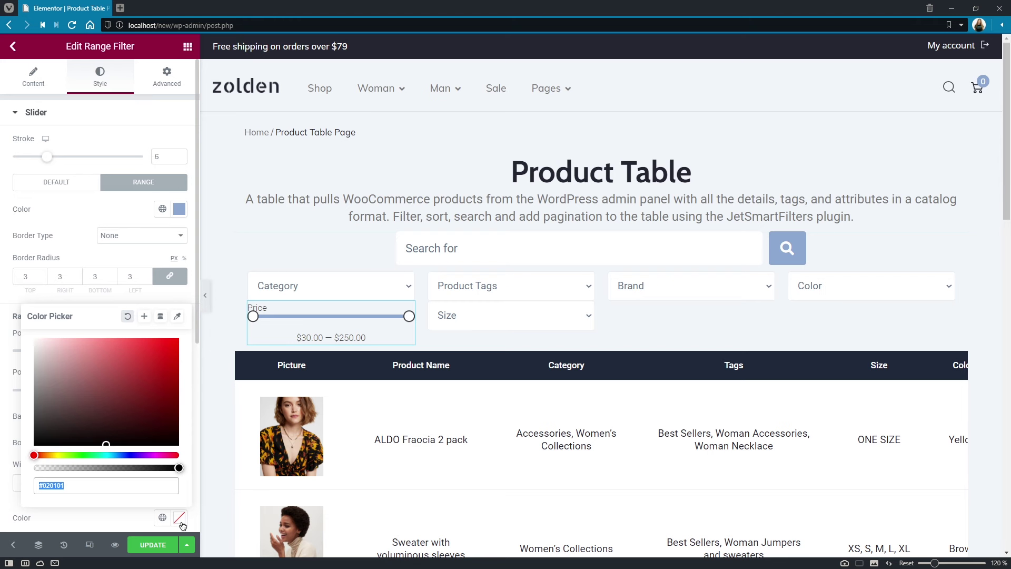
key("ctrl+v")
left_click(145, 525)
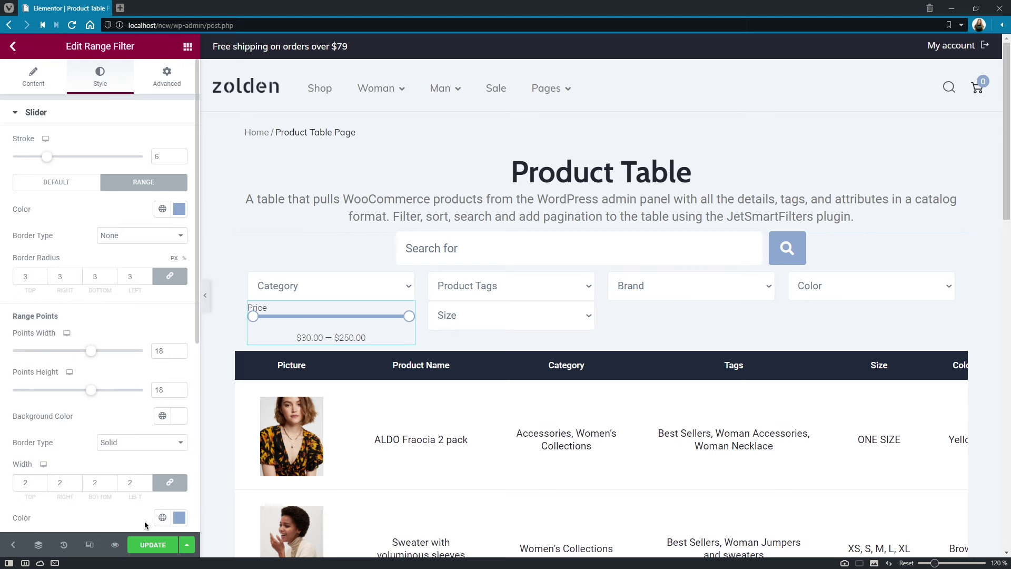
left_click_drag(195, 339, 196, 520)
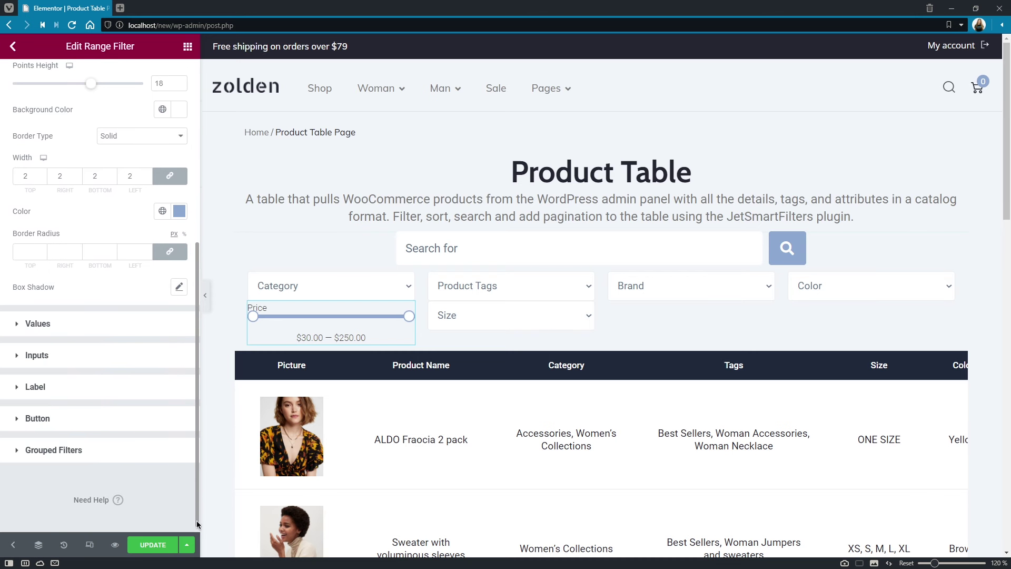
left_click(133, 252)
type("50")
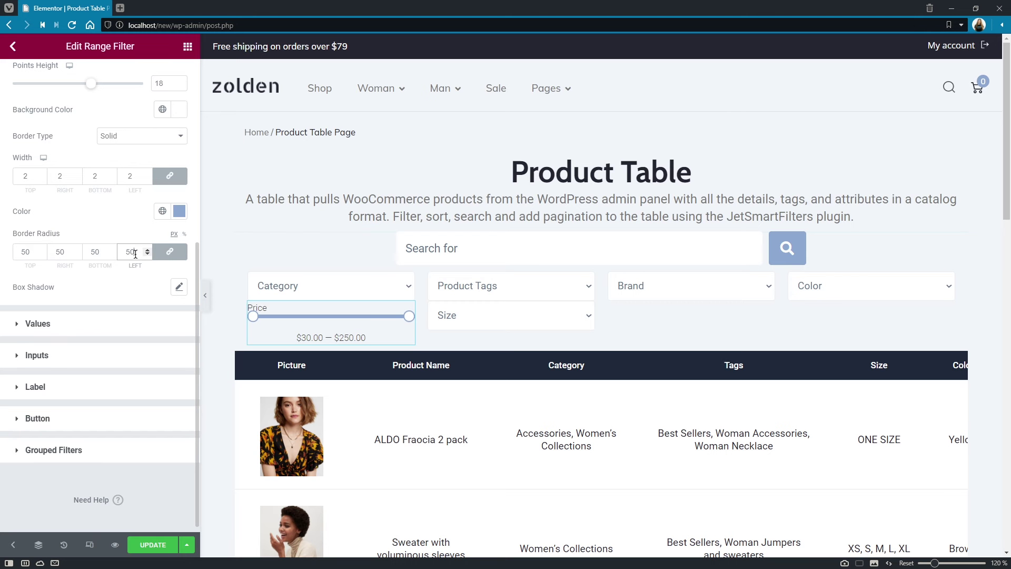
Set the price values' typography to Roboto, size 16, weight 400
left_click(110, 323)
left_click(180, 176)
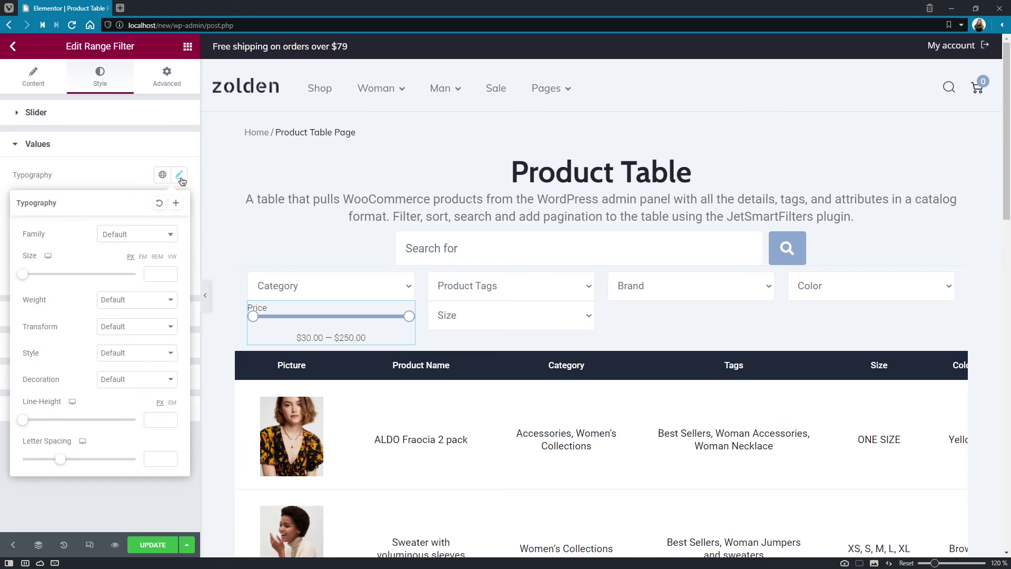
left_click(164, 238)
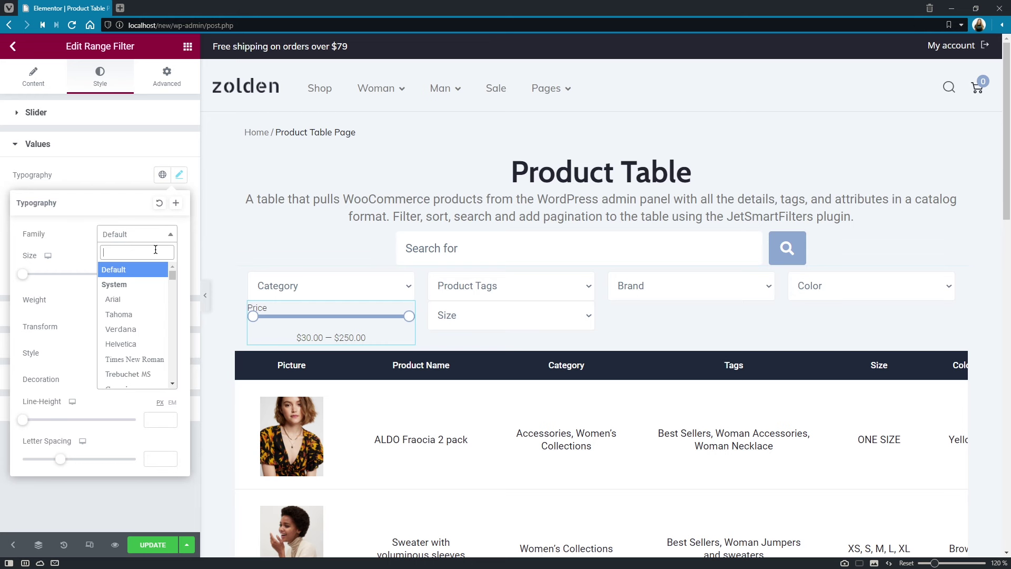
type("robo")
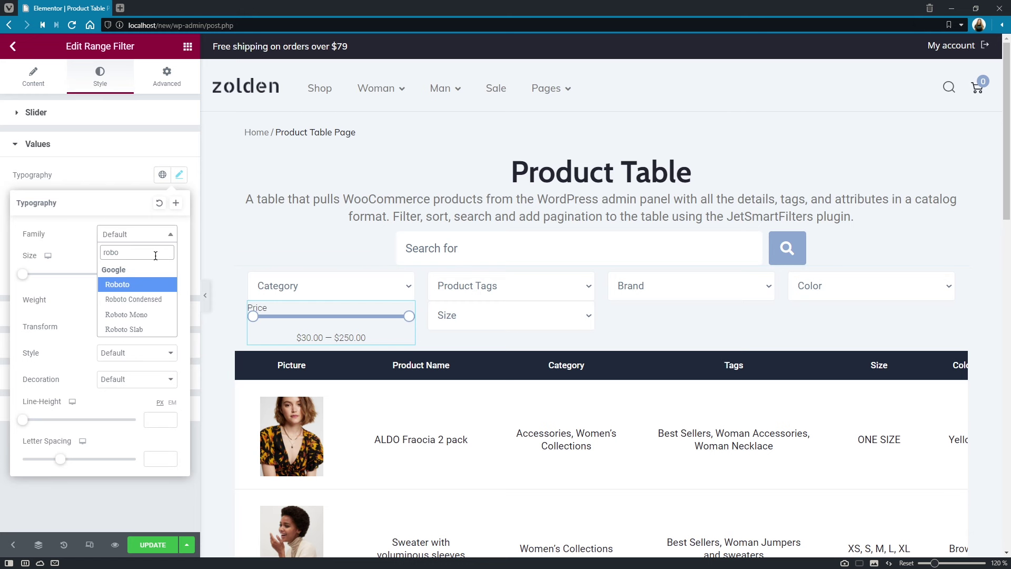
left_click(155, 284)
left_click(155, 274)
type("16")
left_click(158, 299)
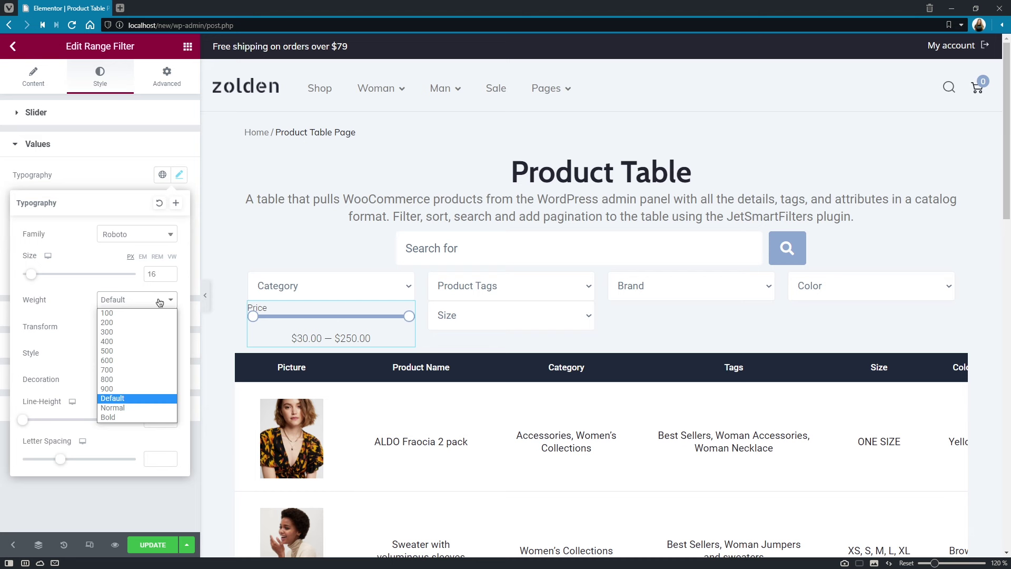
left_click(155, 342)
left_click(161, 419)
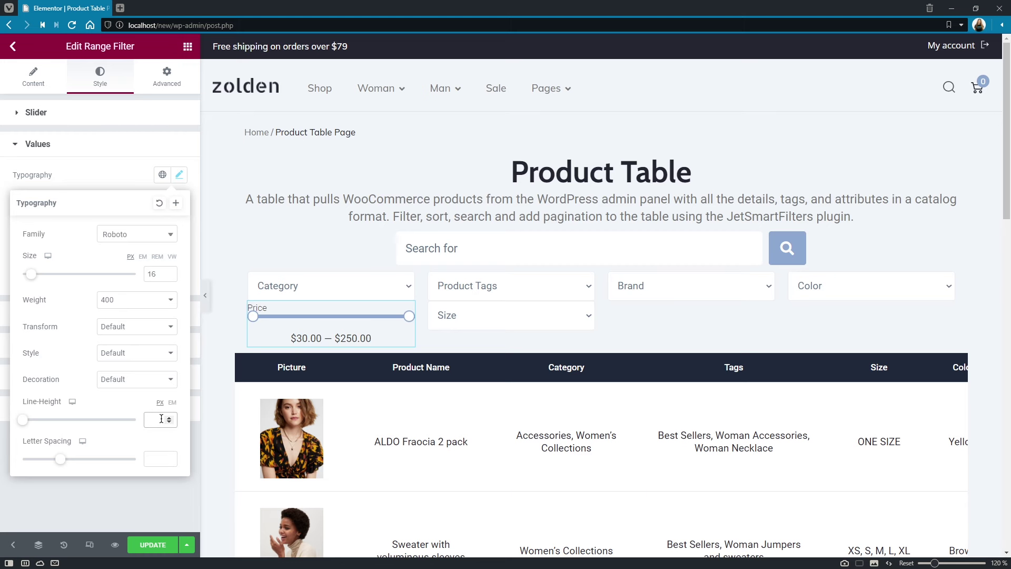
left_click(114, 185)
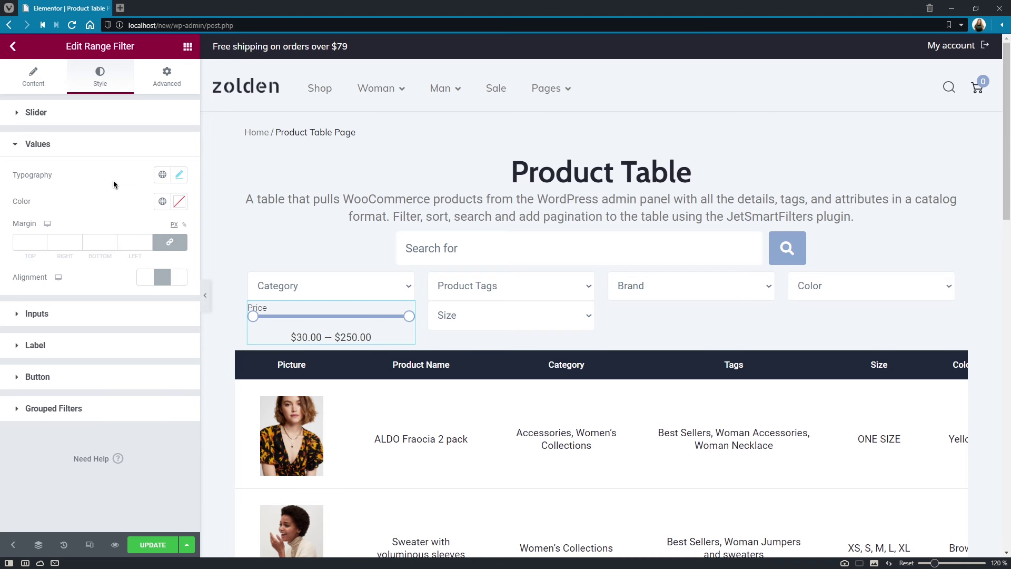
Set the price values' text color to #334155
left_click(179, 201)
type("#334155")
left_click(110, 204)
Unlink the price values' margins, set the top margin to -10, and align the values right
left_click(170, 242)
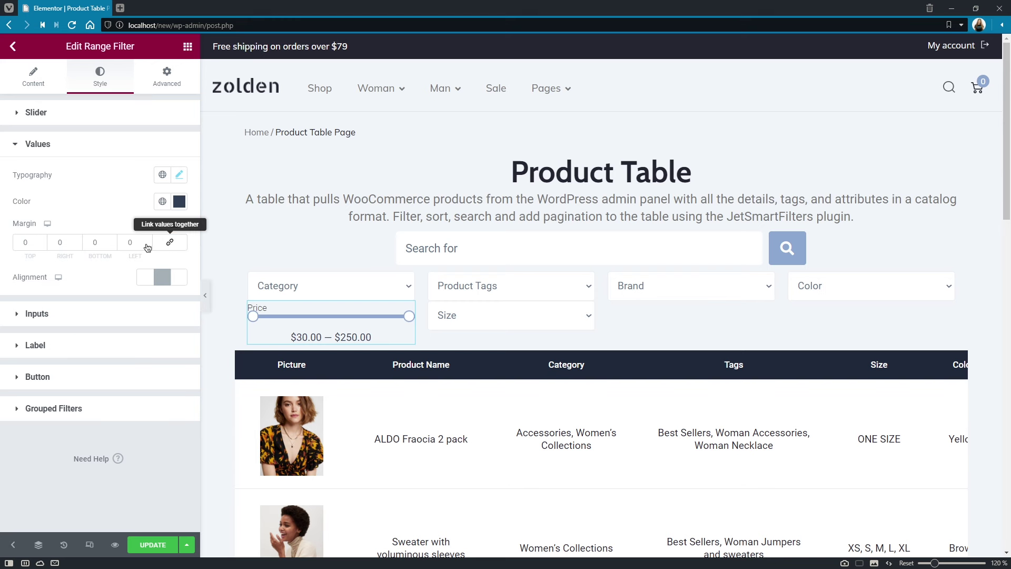
left_click(30, 242)
type("10")
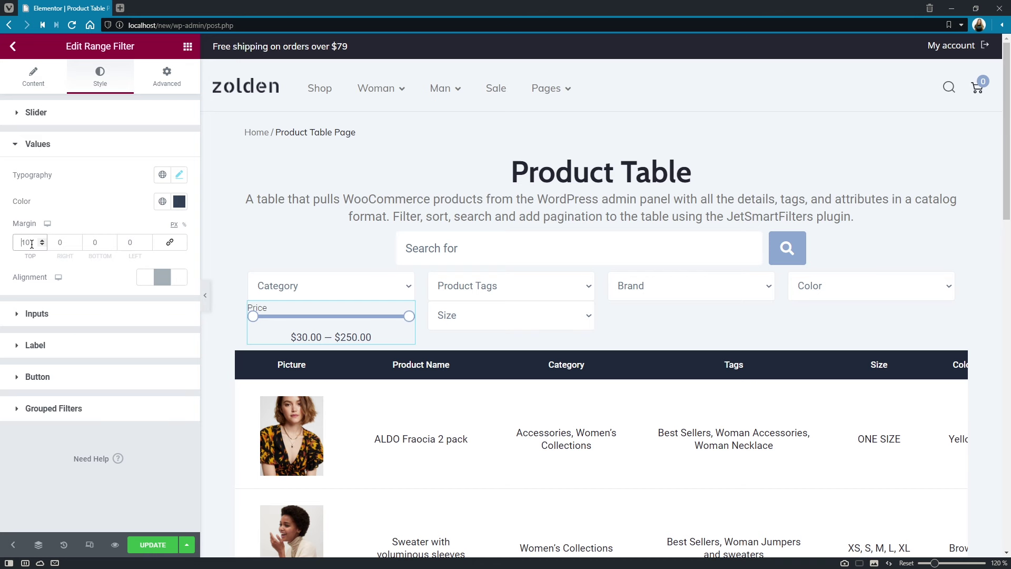
type("-")
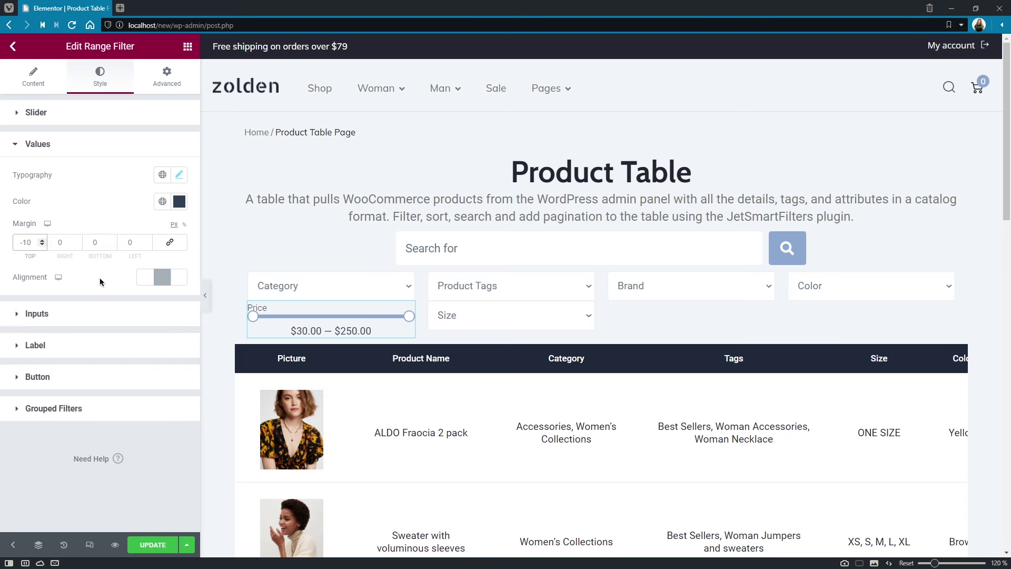
left_click(179, 279)
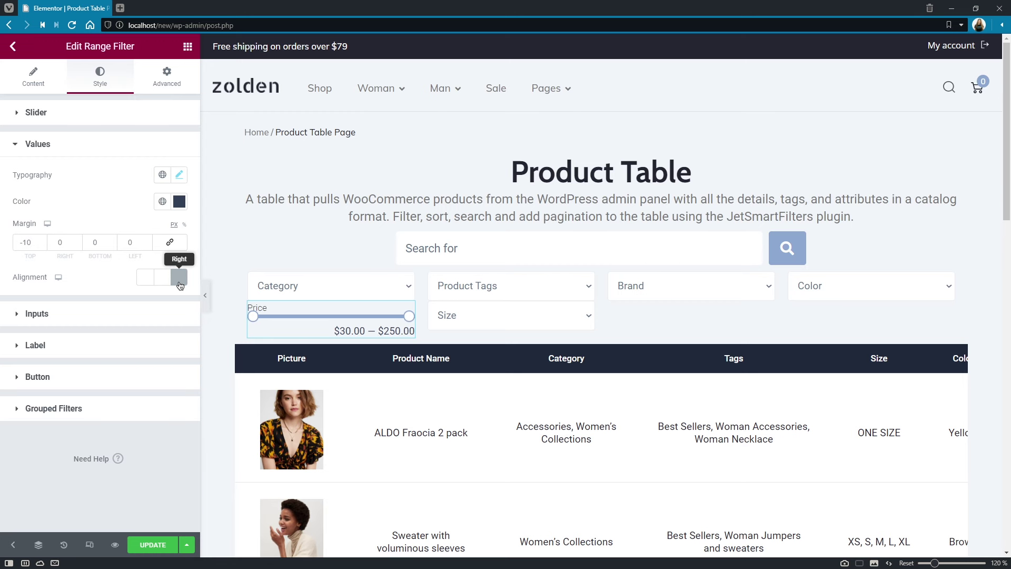
Set the Price label's typography to Roboto, size 16, weight 400, with a line height of 20
left_click(156, 345)
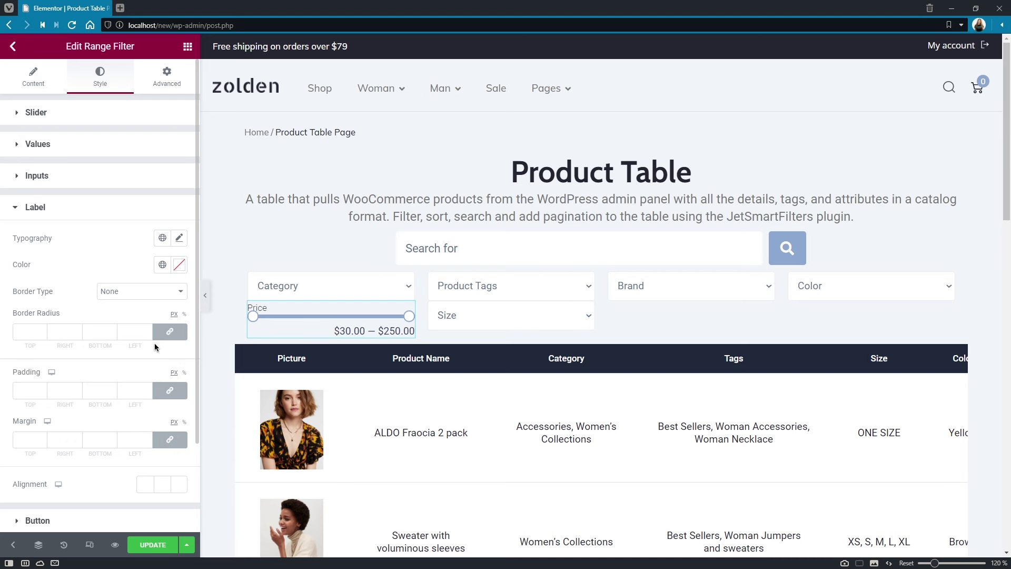
left_click(184, 239)
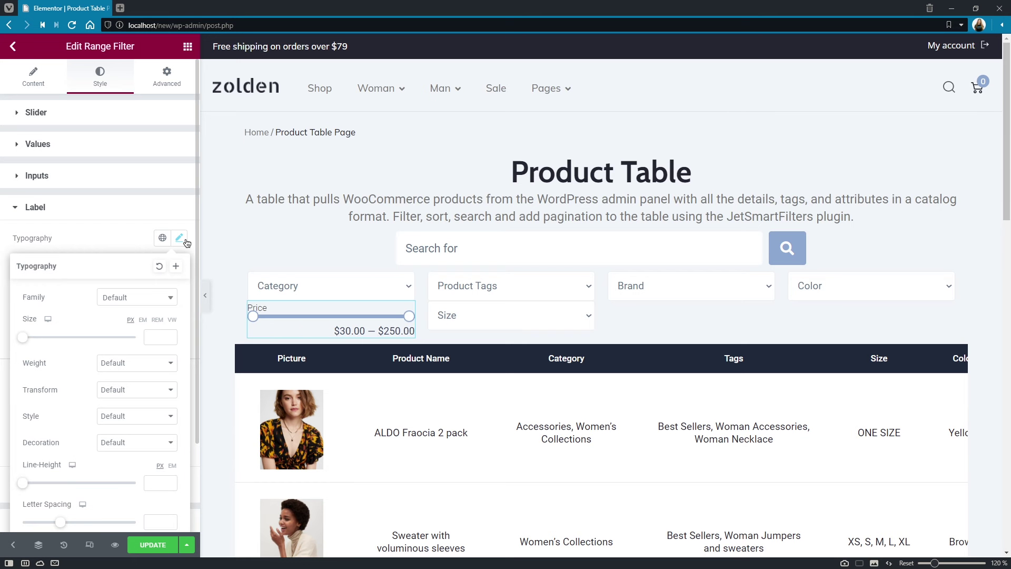
left_click(163, 298)
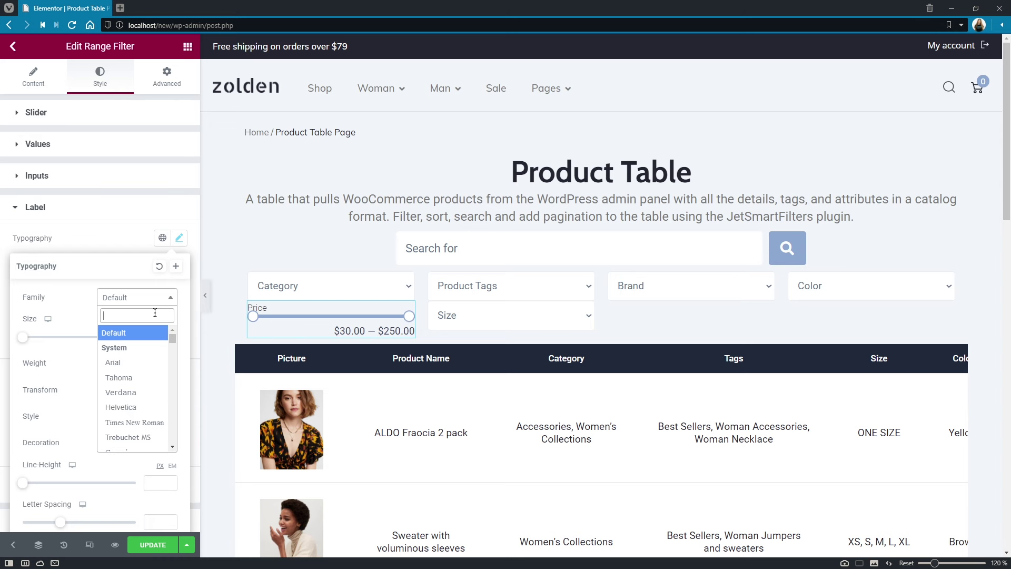
type("robo")
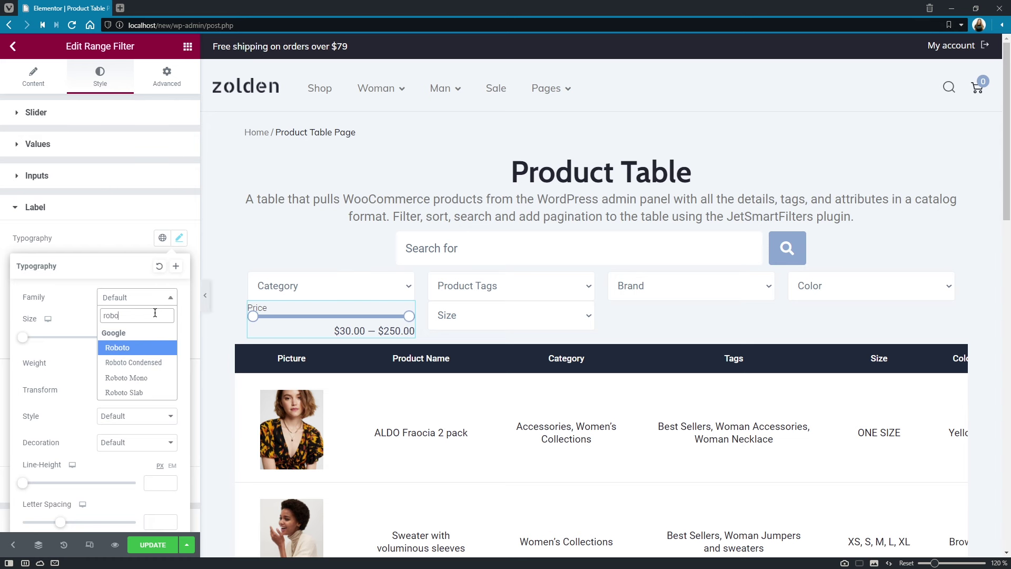
left_click(145, 349)
left_click(151, 340)
type("16")
left_click(153, 365)
left_click(149, 404)
left_click(153, 484)
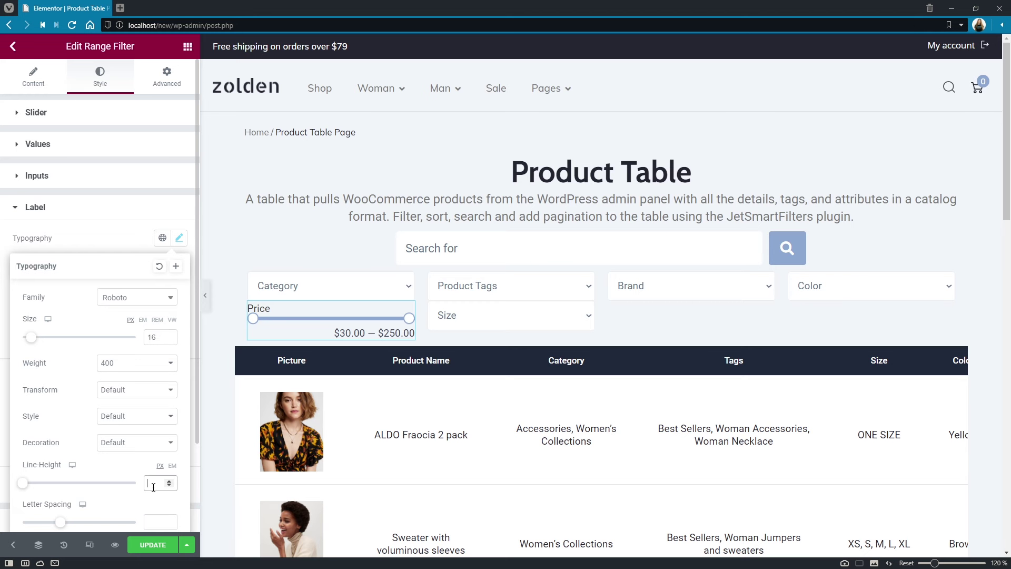
type("20")
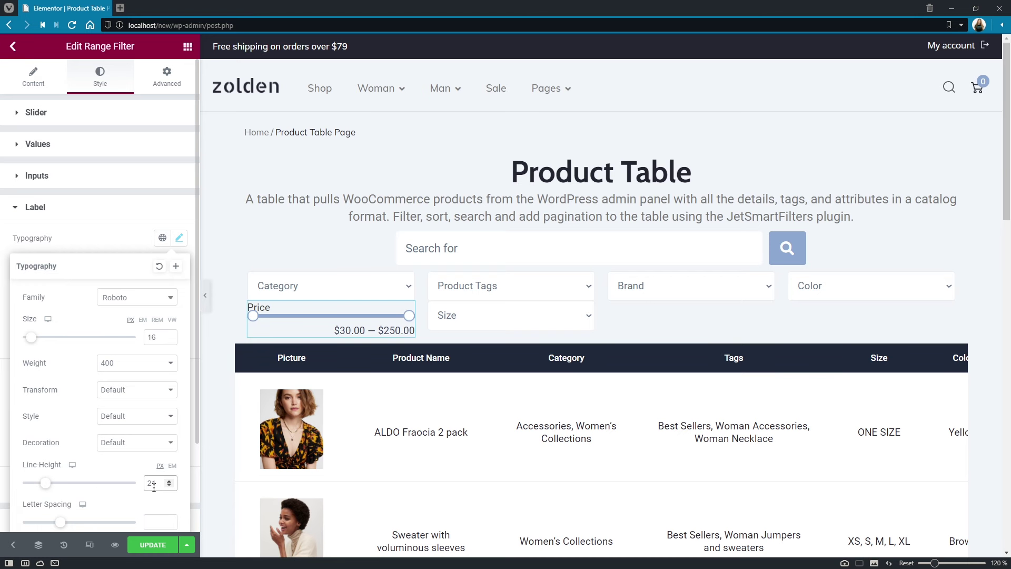
left_click(134, 234)
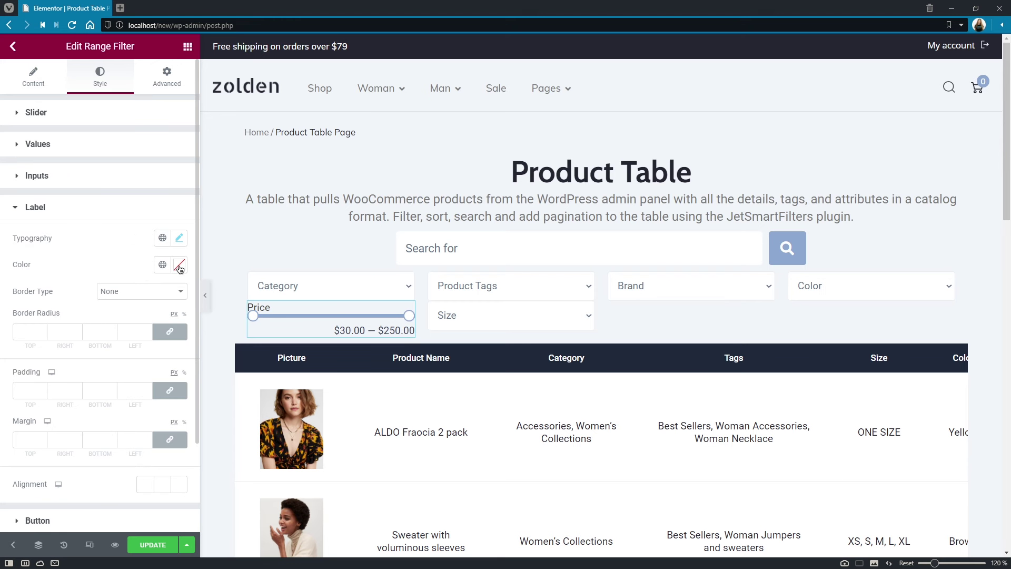
Set the Price label's text color to #334155
left_click(180, 269)
type("#334155")
left_click(128, 258)
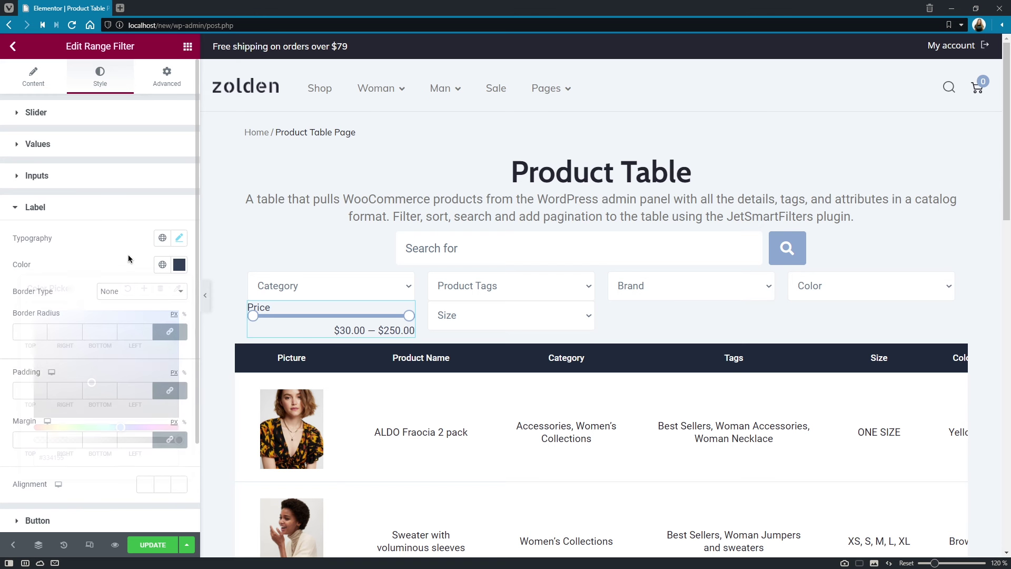
Unlink the Price label's margins, set the bottom margin to 10, and align the label left
left_click(137, 440)
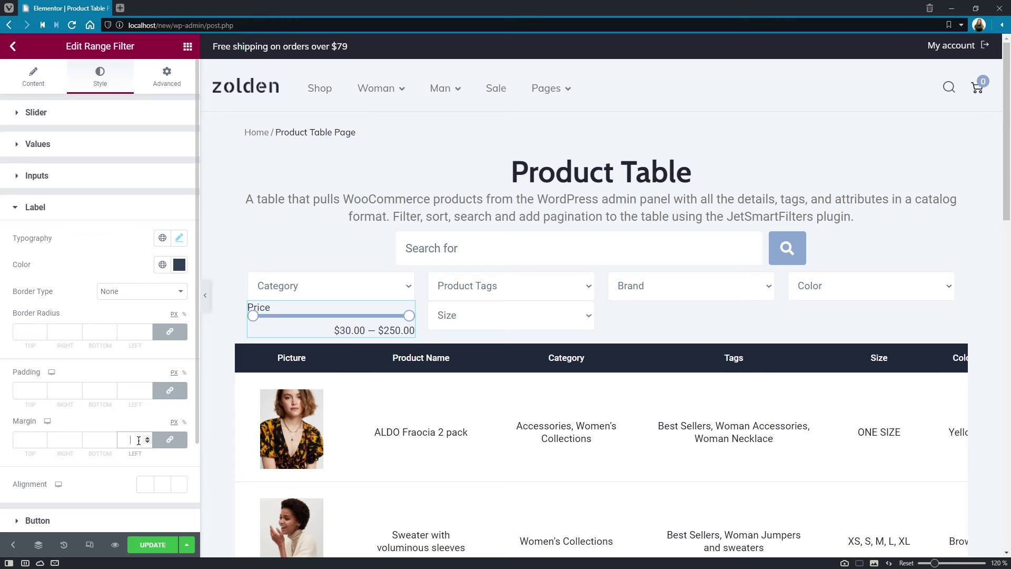
left_click(161, 443)
left_click(98, 440)
type("8")
double_click(90, 440)
type("10")
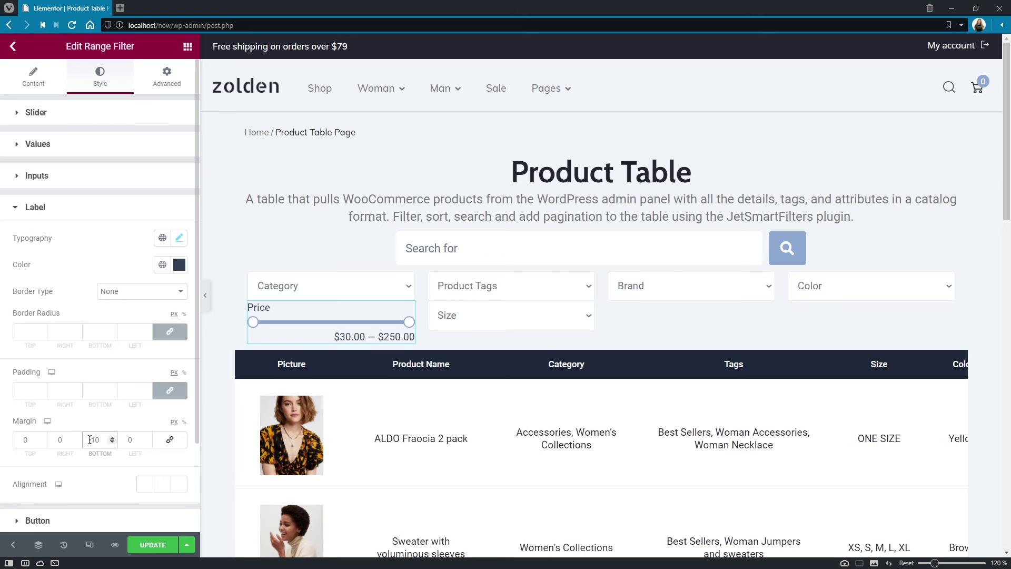
left_click(141, 484)
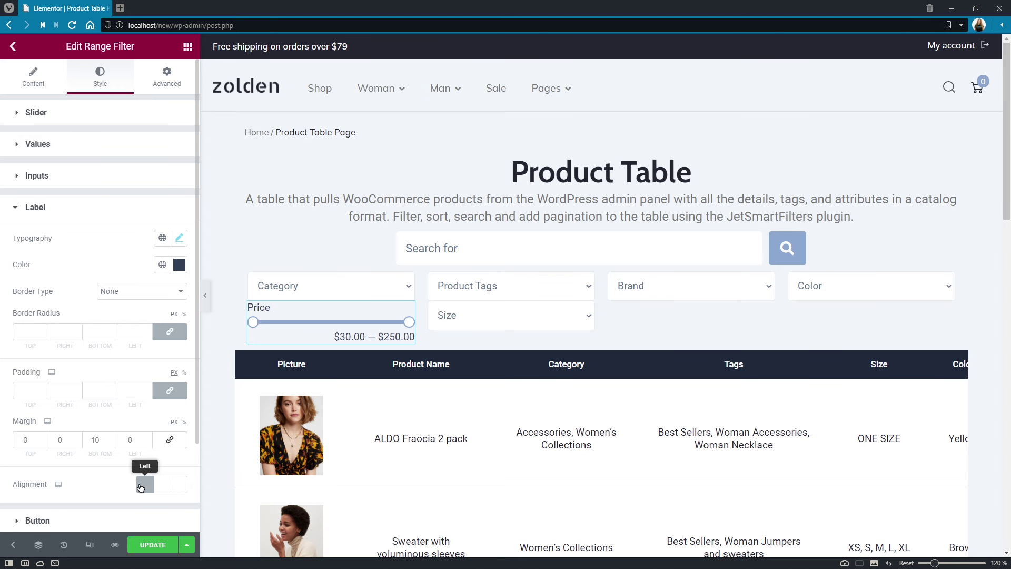
Set the widgets space to 20 px in each of the four filter columns
left_click(249, 274)
left_click(166, 247)
type("20")
left_click(429, 273)
left_click(165, 247)
type("20")
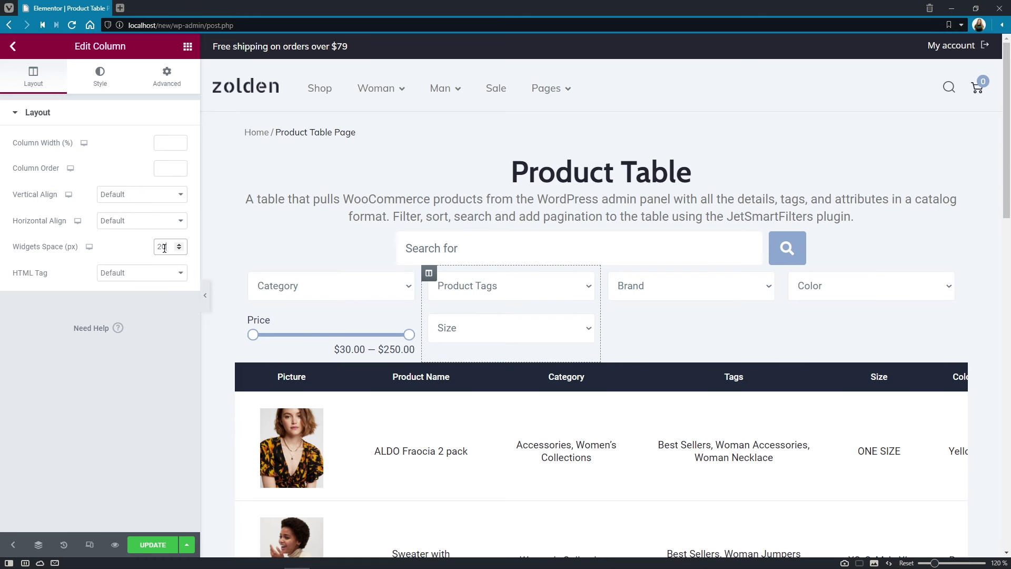
left_click(609, 272)
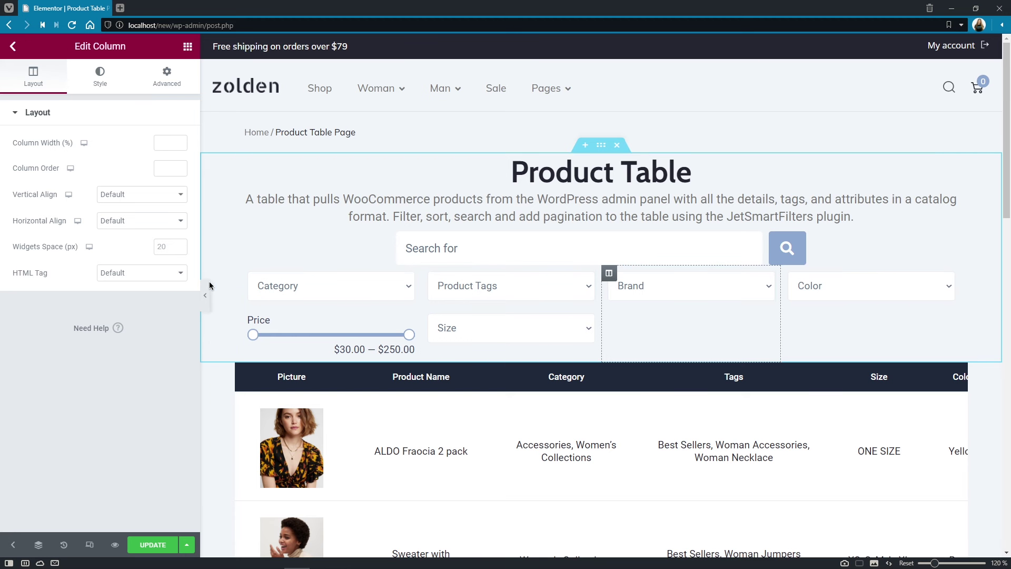
left_click(167, 247)
type("20")
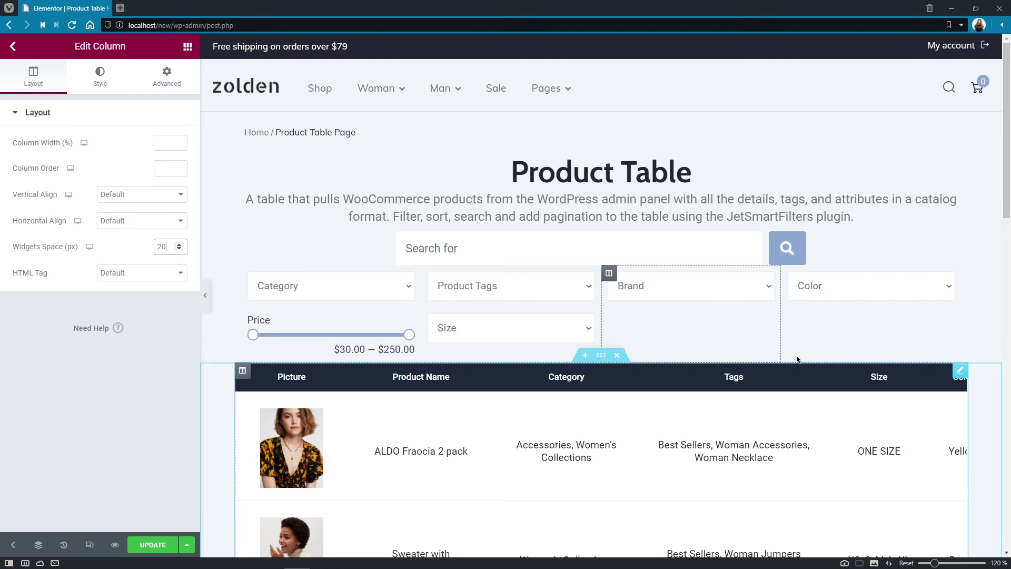
left_click(797, 358)
left_click(170, 247)
type("20")
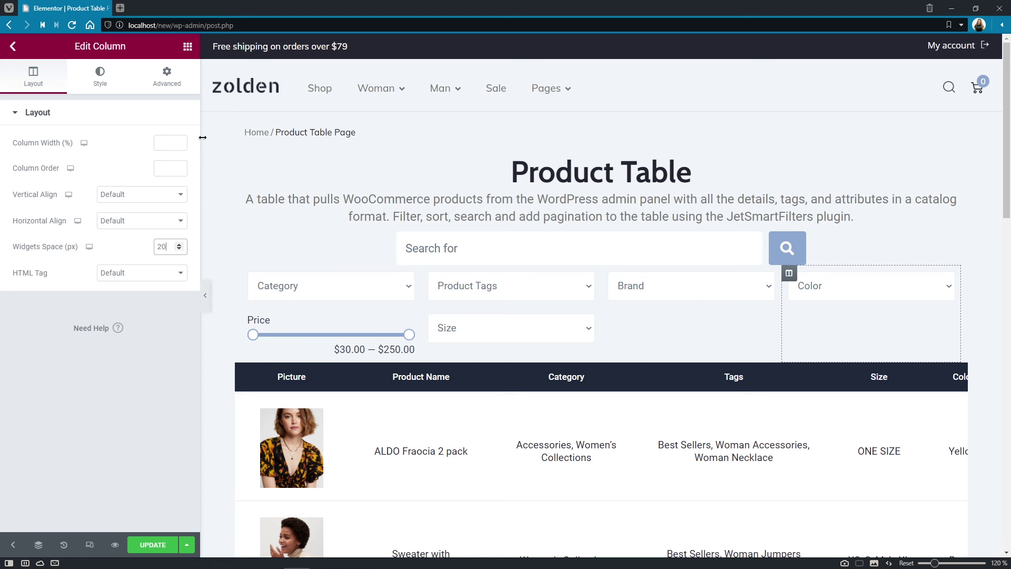
Find the Active Tags widget and place it between the filter columns and the product table
left_click(188, 48)
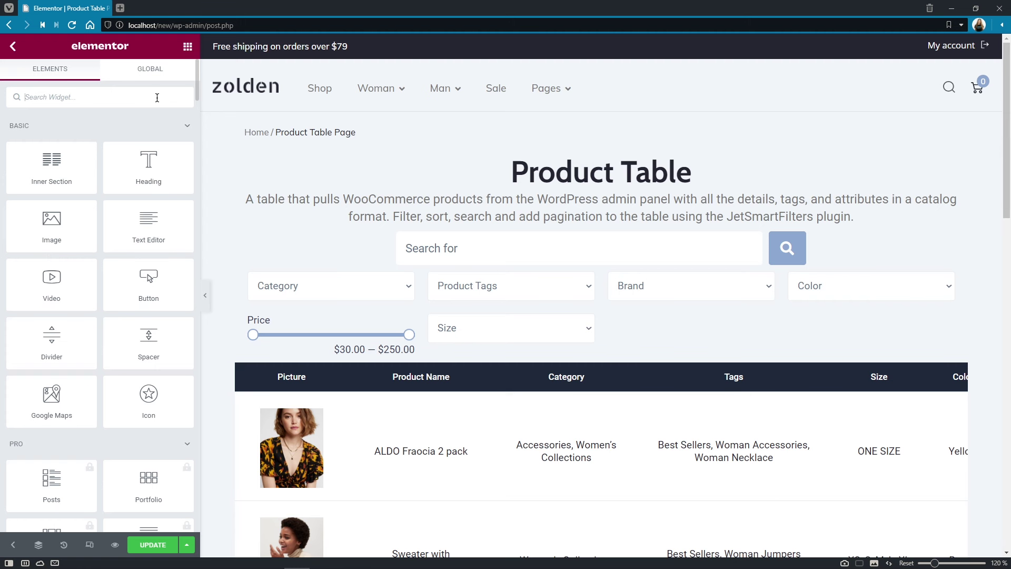
type("a")
type("d")
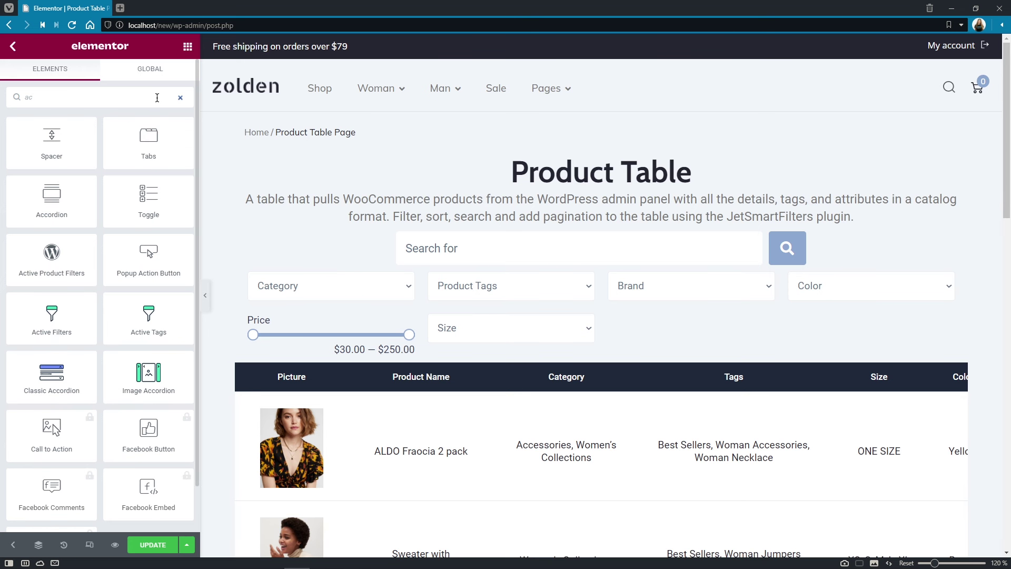
type("tive")
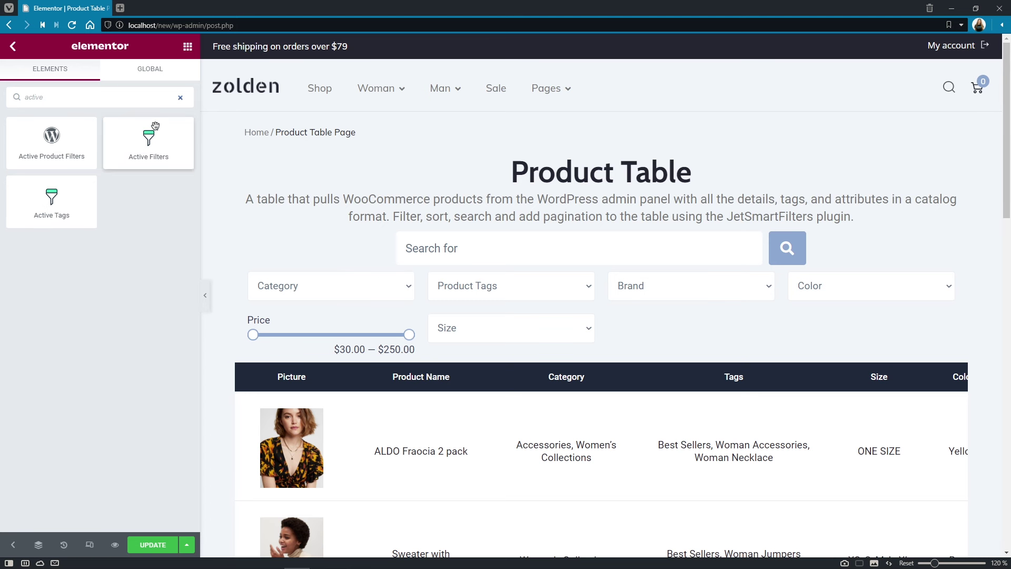
left_click_drag(55, 201, 525, 349)
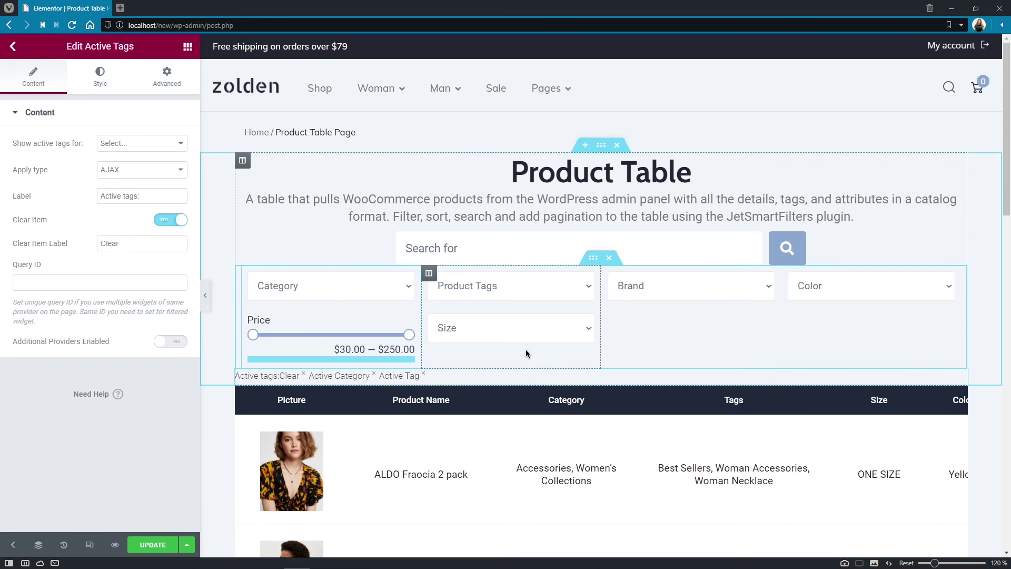
Show active tags for JetEngine Dynamic Table with the AJAX apply type, and leave the widget's label empty
left_click(181, 143)
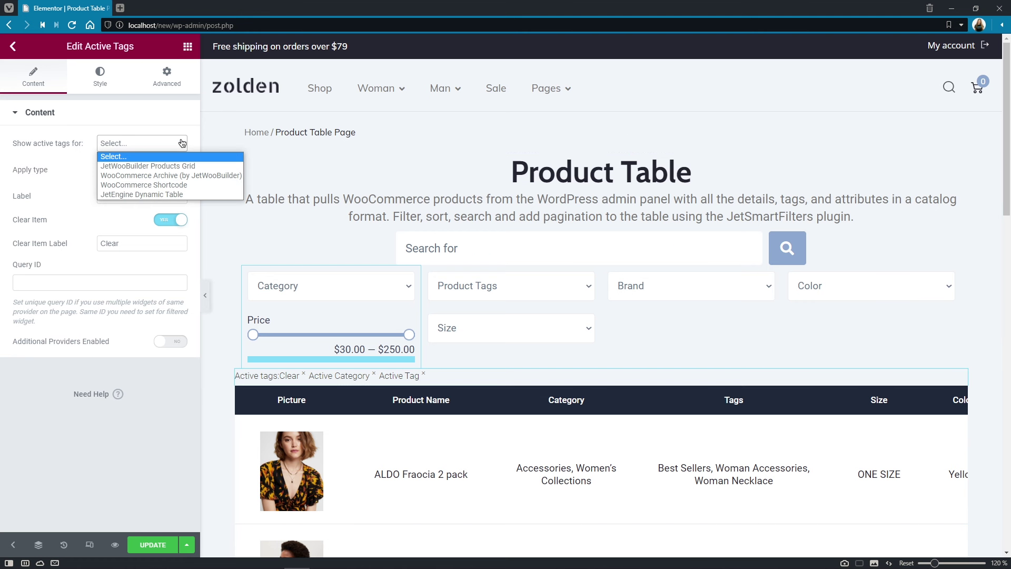
left_click(202, 195)
left_click(173, 171)
left_click(173, 171)
left_click(175, 196)
key("ctrl+a")
key("BackSpace")
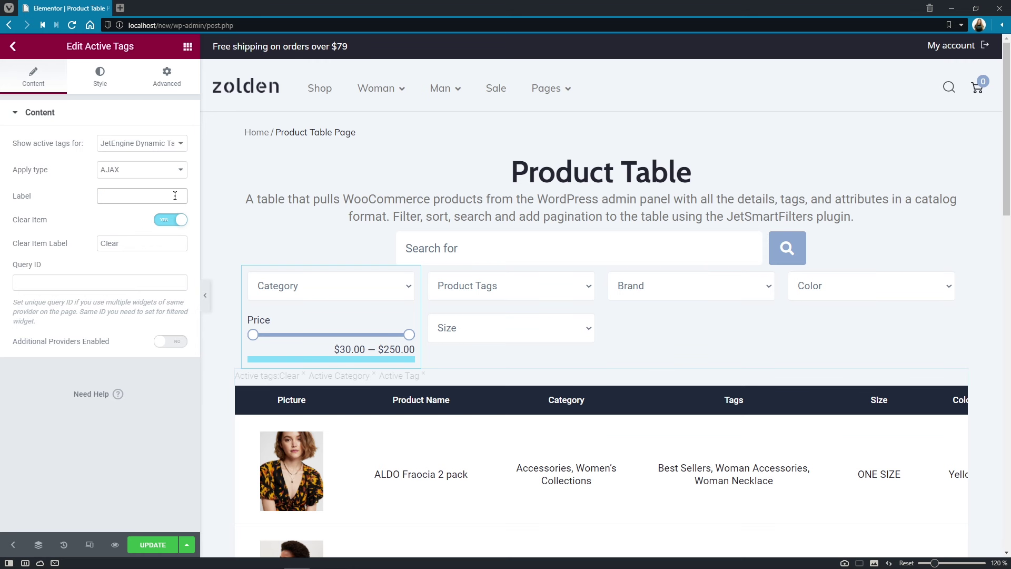
Disable the clear item of the Active Tags widget and set its Query ID to product-table
left_click(174, 220)
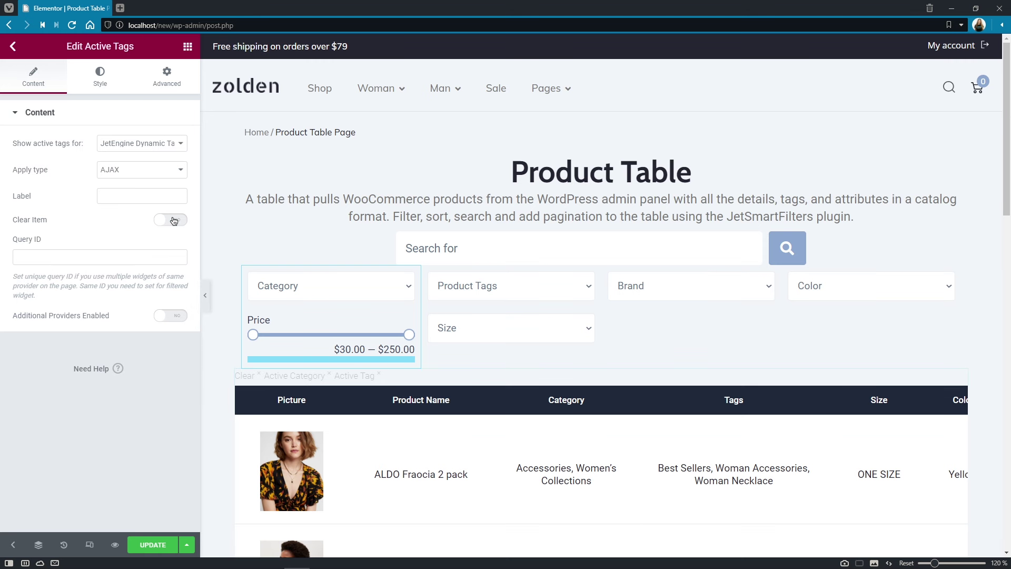
left_click(161, 252)
type("product-table")
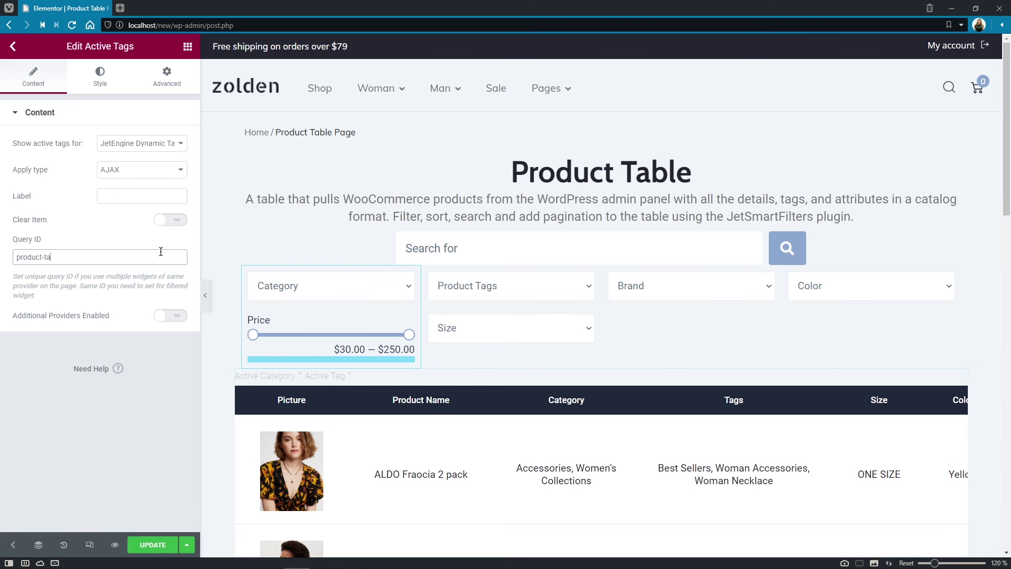
Set the horizontal offset of the Active Tags list to 35 and clear its vertical offset
left_click(102, 87)
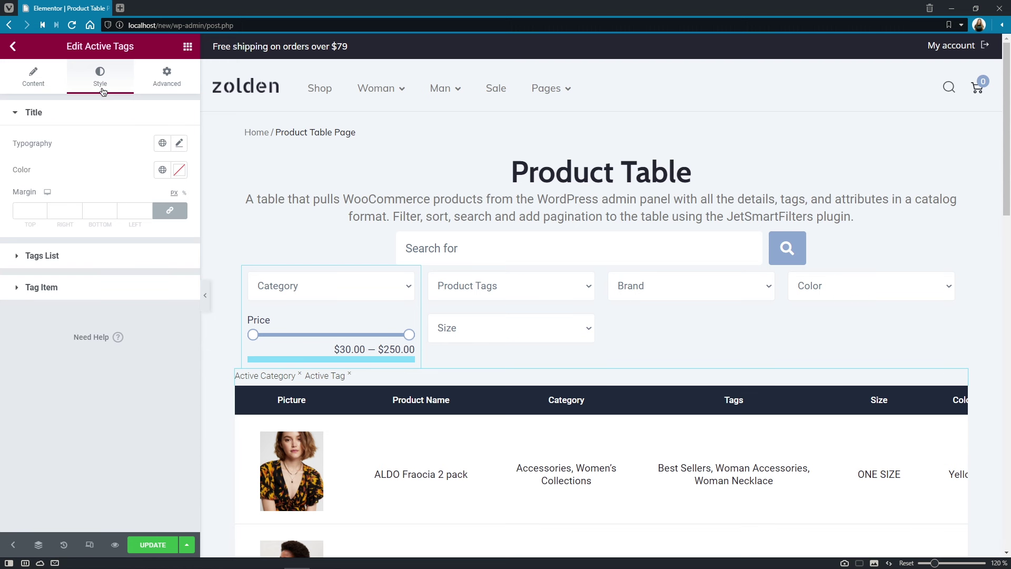
left_click(73, 263)
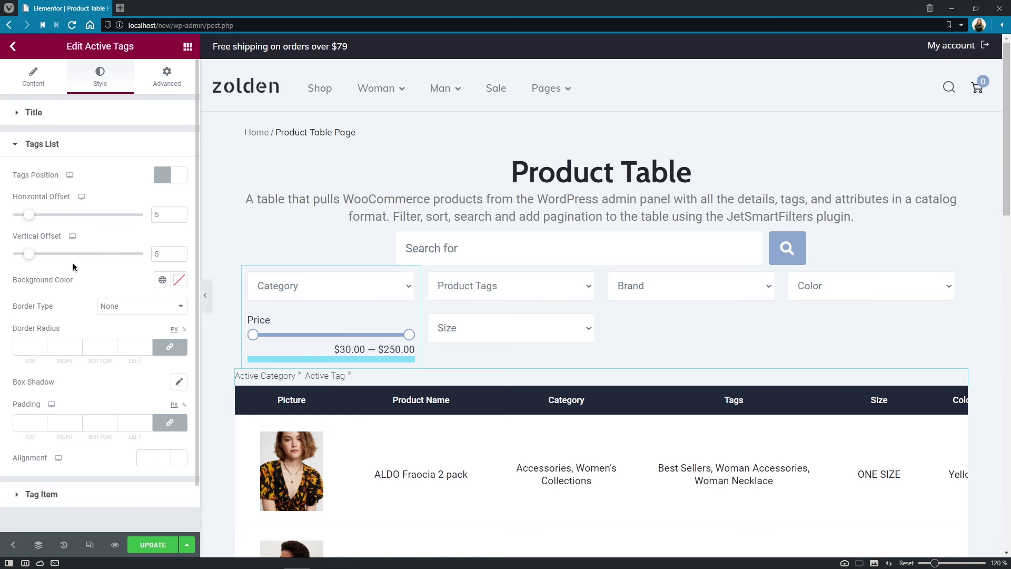
double_click(162, 212)
type("35")
double_click(155, 254)
key("BackSpace")
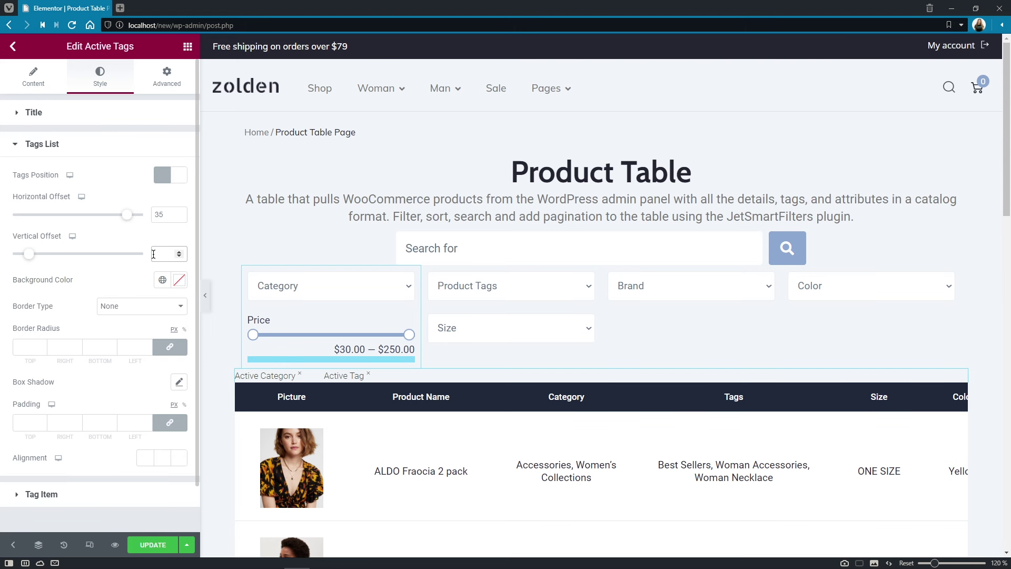
Set the tag item typography to Roboto, size 16 px, weight 400 and line height 20 px
left_click(146, 492)
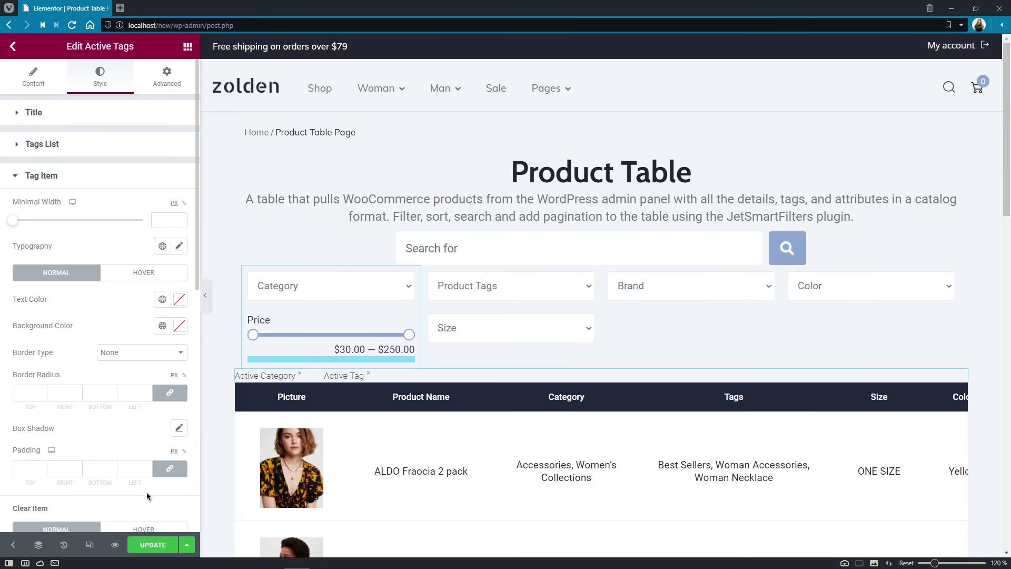
left_click(180, 247)
left_click(158, 305)
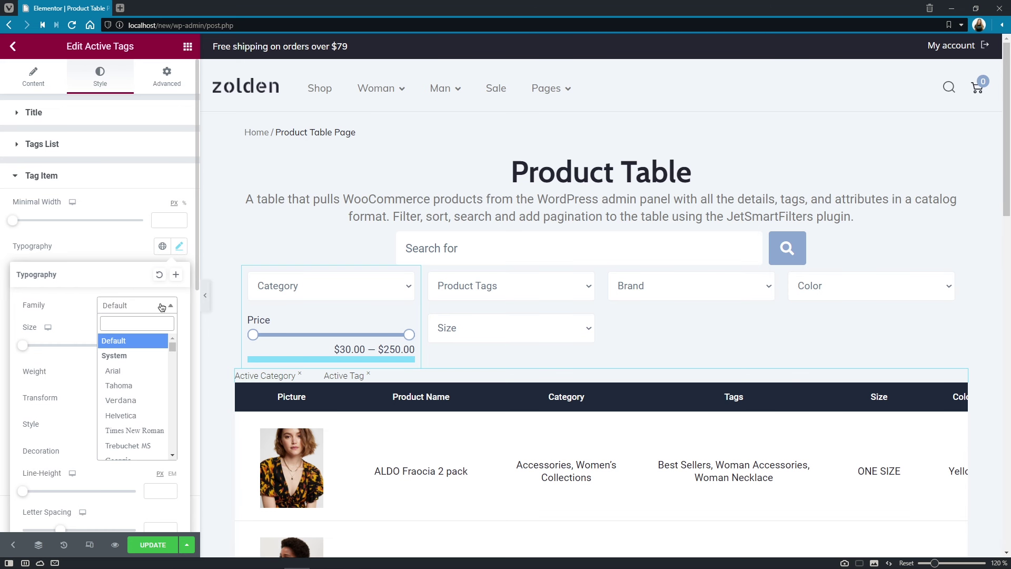
type("rob")
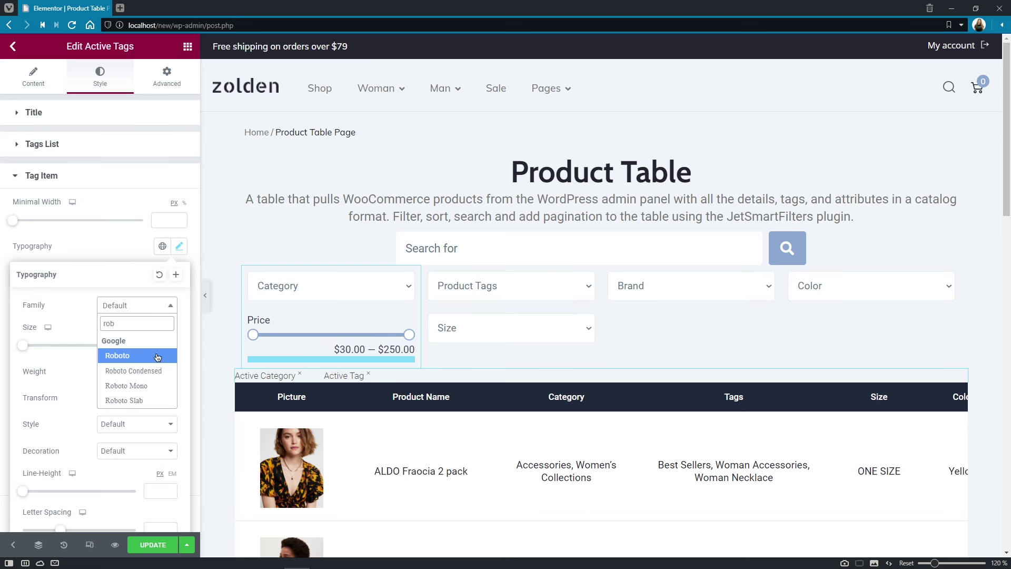
left_click(156, 350)
left_click(156, 348)
type("16")
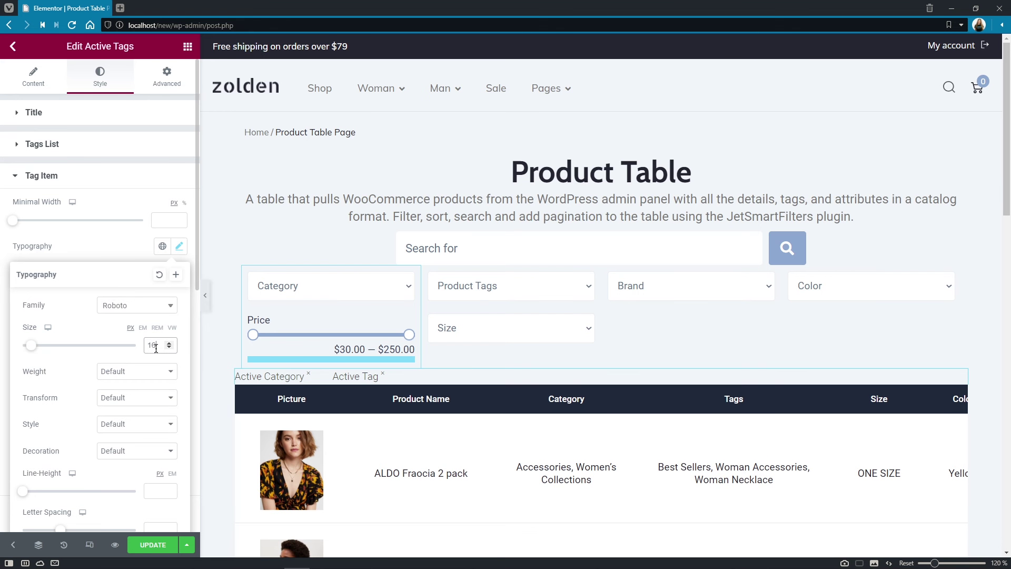
left_click(159, 371)
left_click(157, 413)
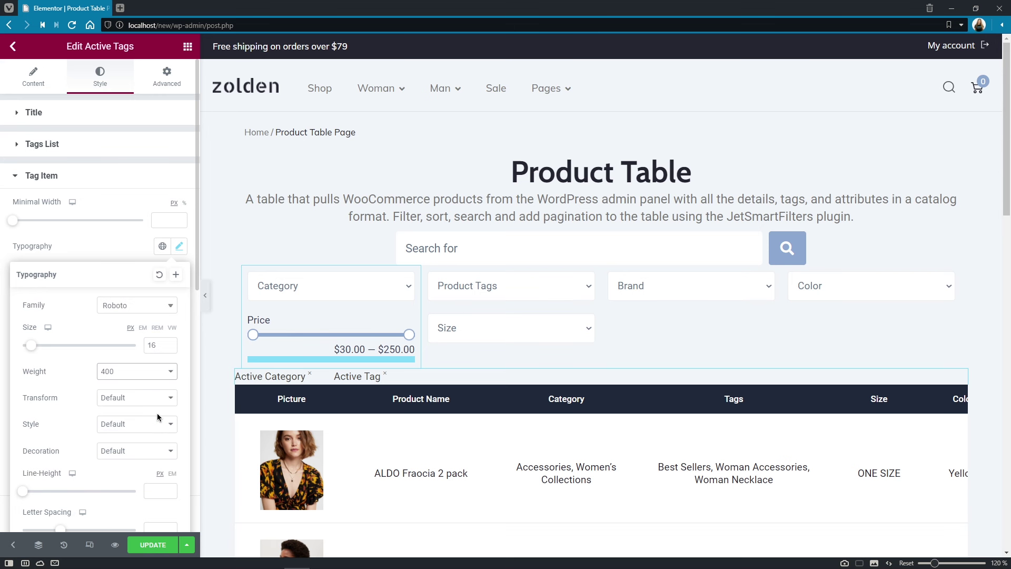
left_click(158, 489)
type("20")
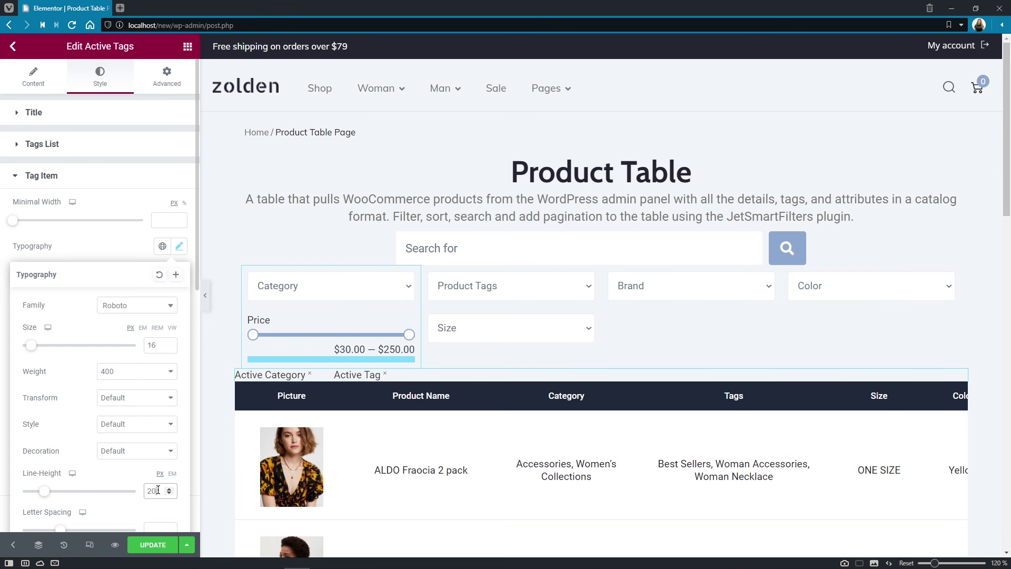
left_click(131, 258)
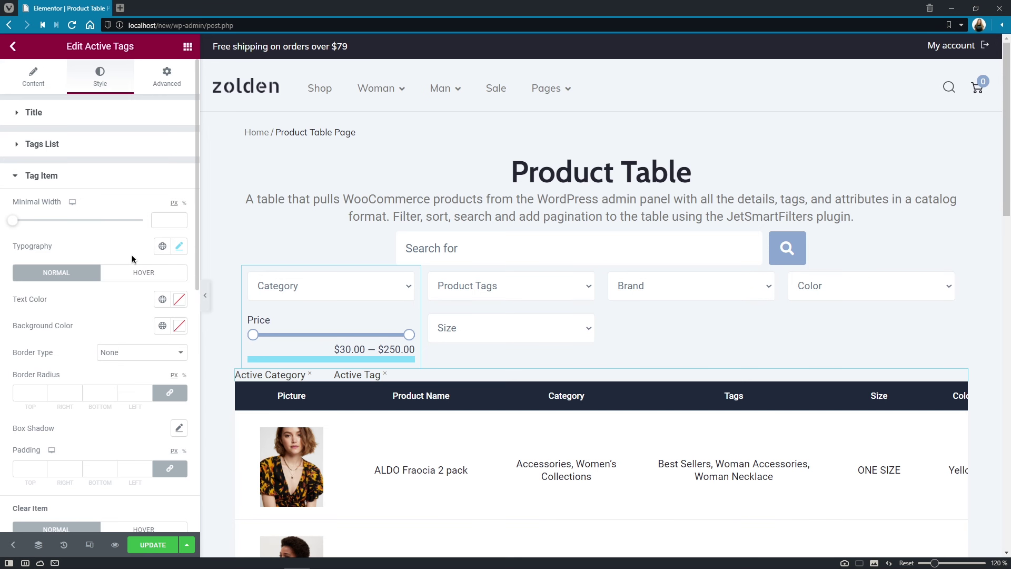
Set the tag item's normal text color to #64748B
left_click(179, 298)
type("#64748B")
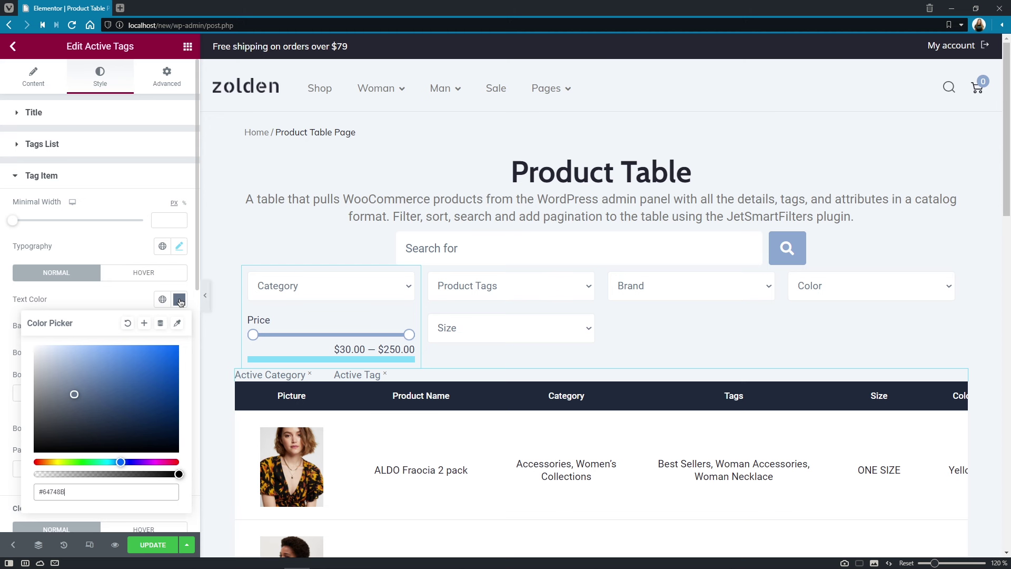
left_click(132, 248)
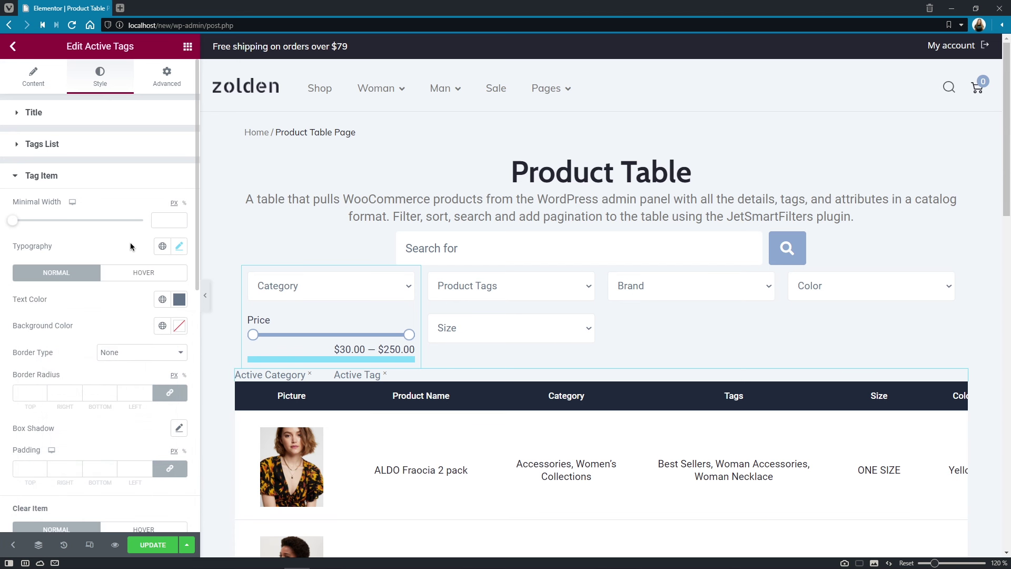
Give the tags' remove icon size 24, top offset -4, right offset -10 and color #94A3B8
left_click_drag(196, 243, 195, 487)
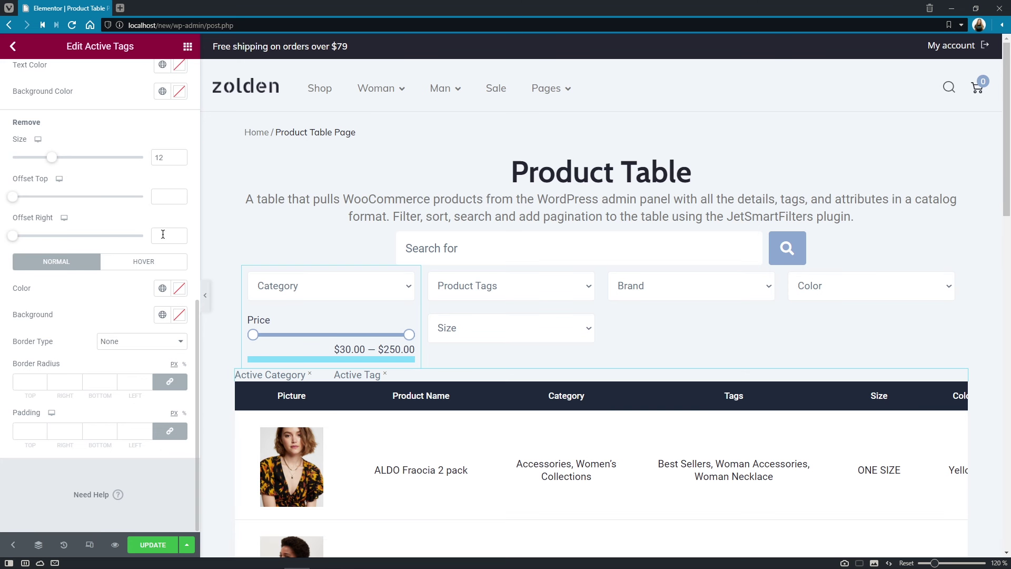
double_click(158, 157)
type("24")
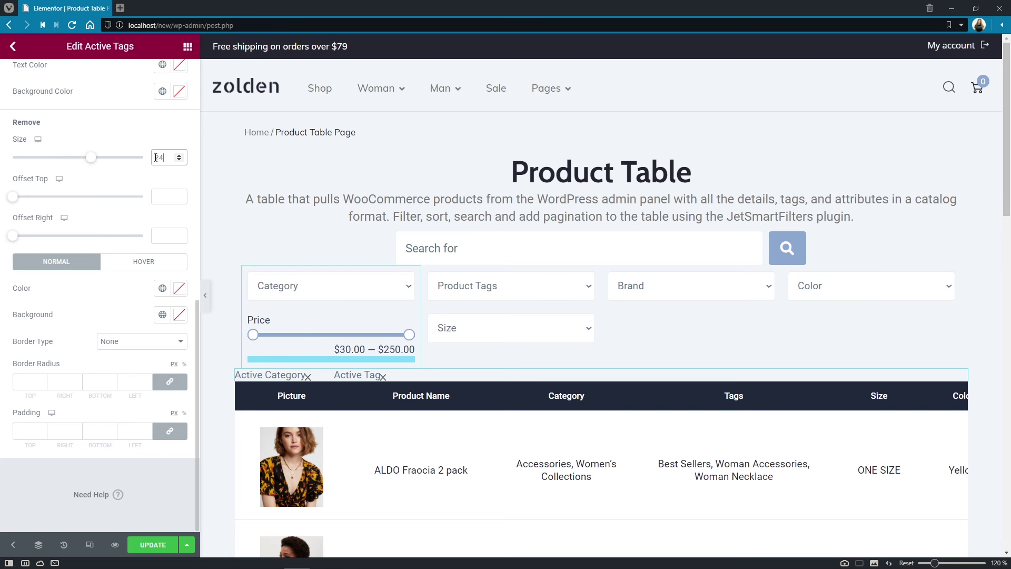
left_click(170, 196)
type("-4")
left_click(164, 234)
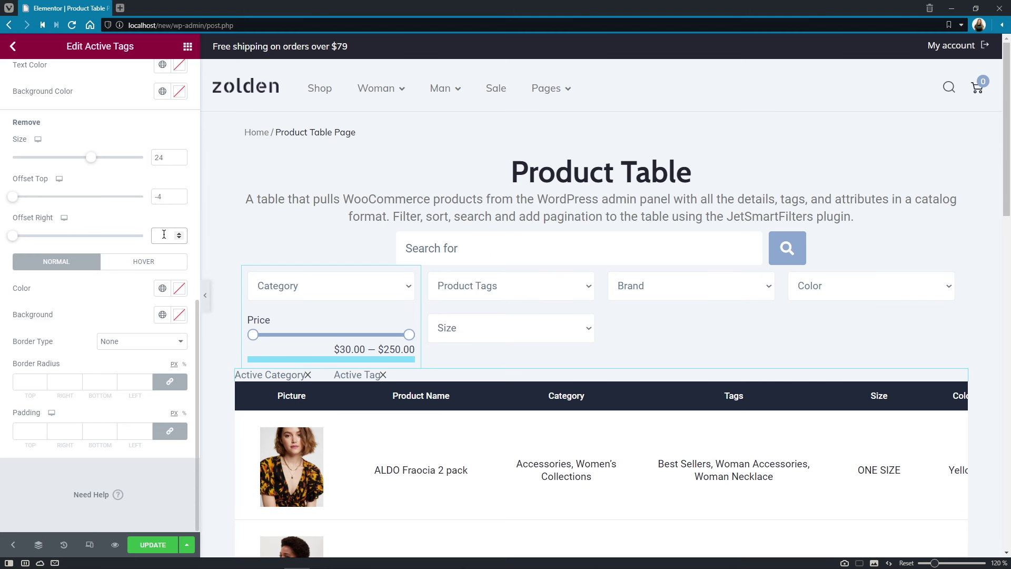
type("-10")
left_click(177, 291)
type("#94A3B8")
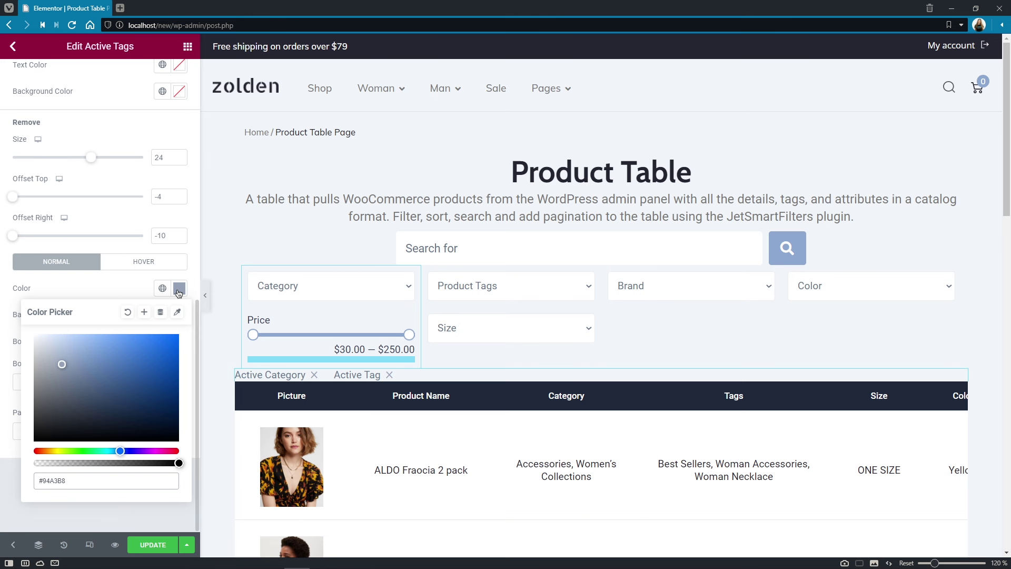
left_click(135, 291)
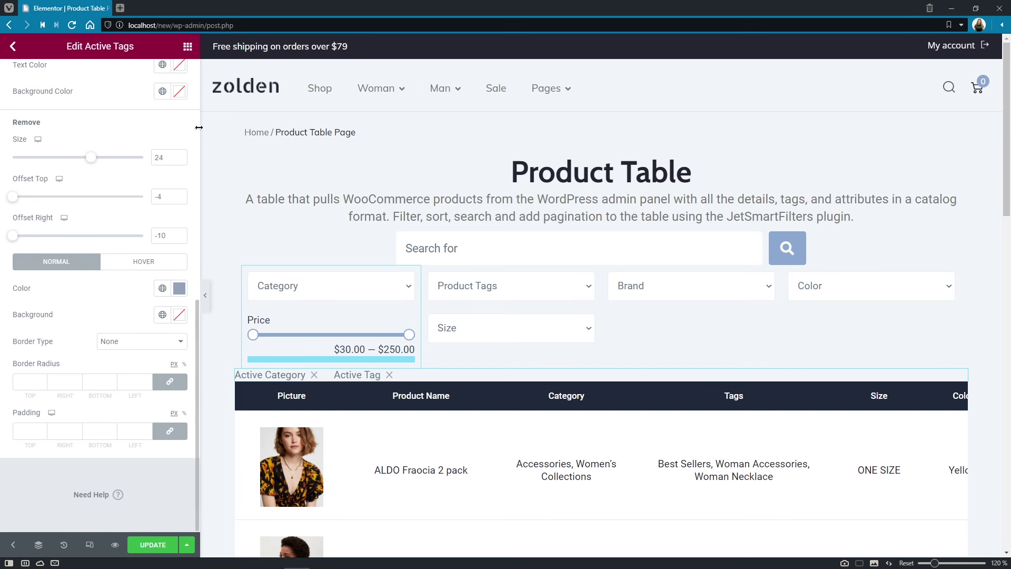
Find the Remove Filters widget and place it between the active tags and the product table
left_click(189, 49)
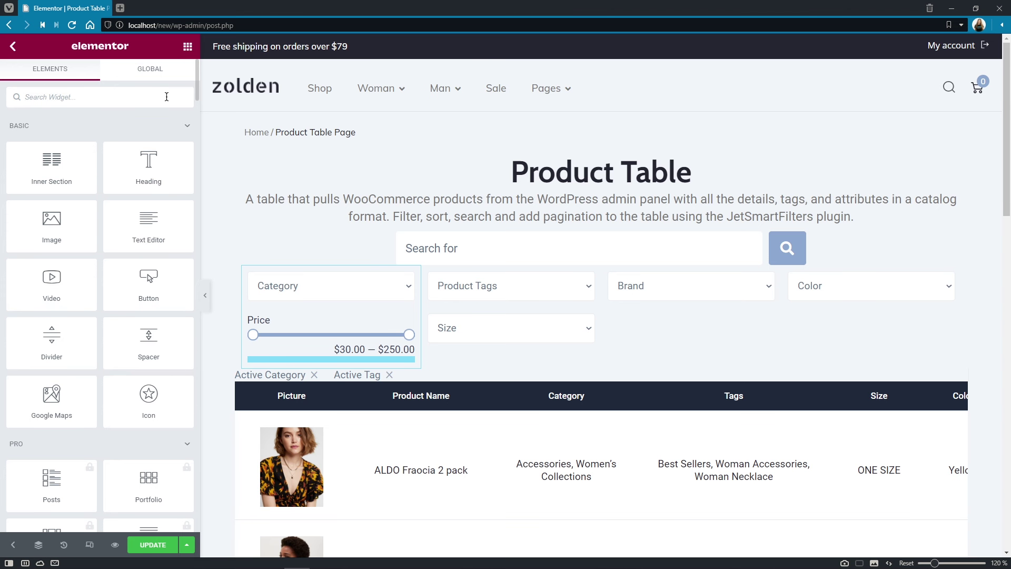
type("remove")
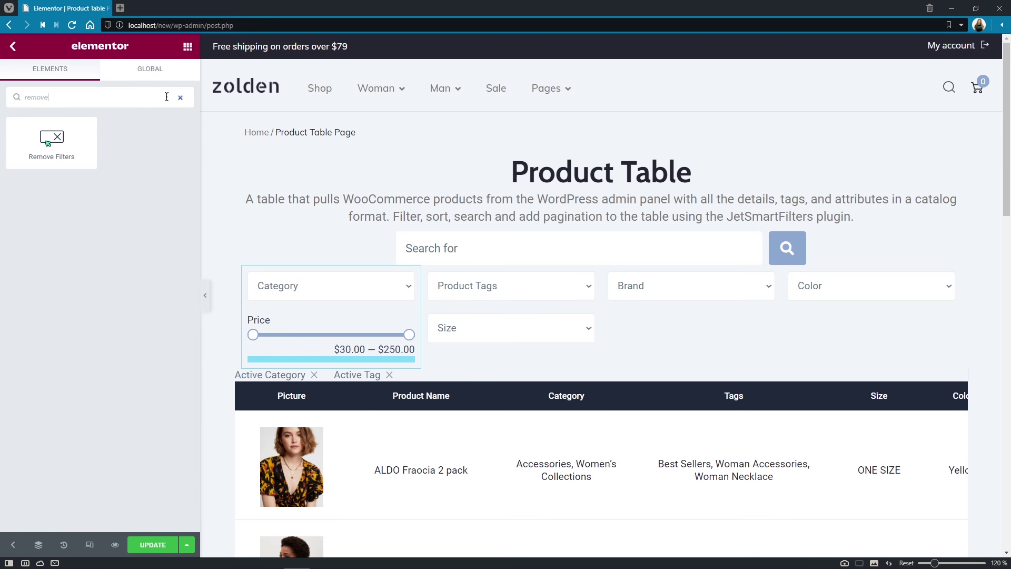
left_click_drag(52, 141, 392, 397)
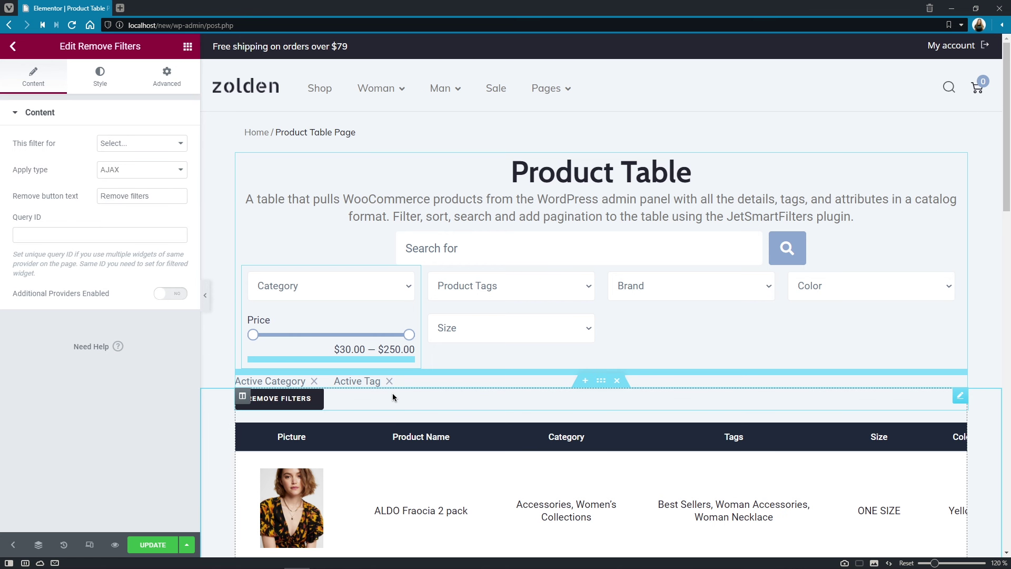
Target the Remove Filters widget at JetEngine Dynamic Table, with button text "Clear all filters" and Query ID product-table
left_click(182, 144)
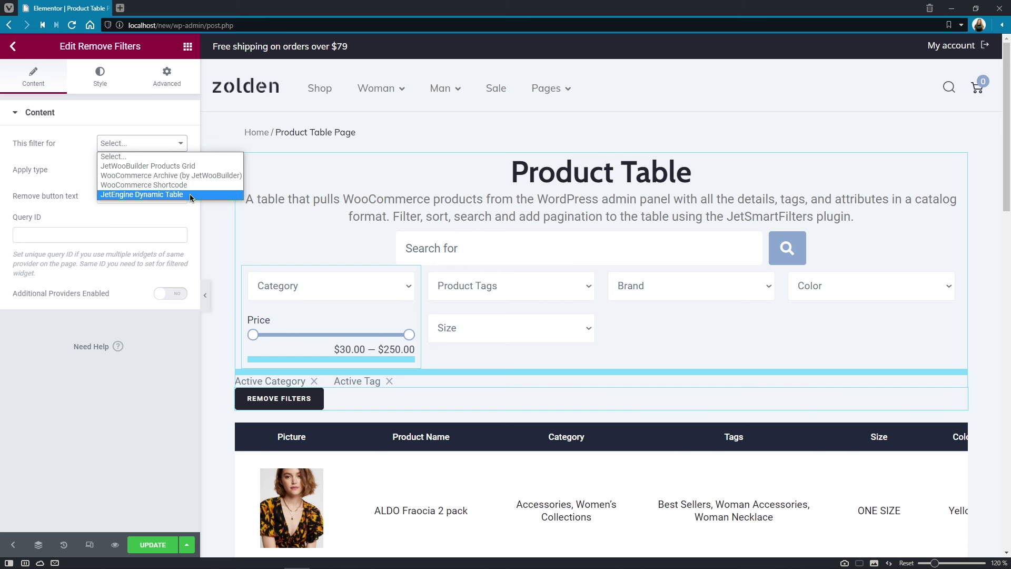
left_click(158, 195)
left_click(182, 196)
key("ctrl+a")
type("Clear all filters")
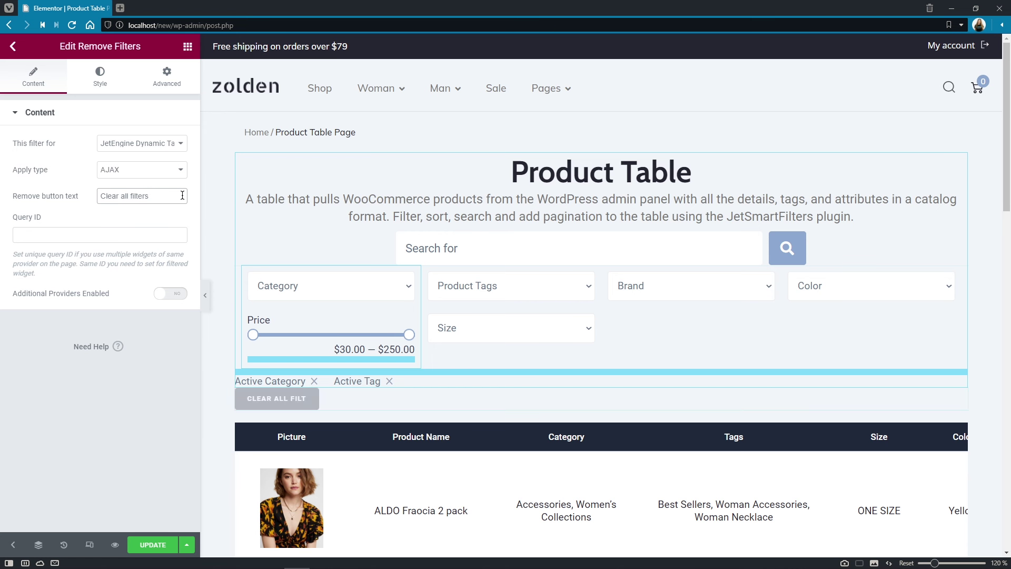
left_click(168, 233)
type("product-table")
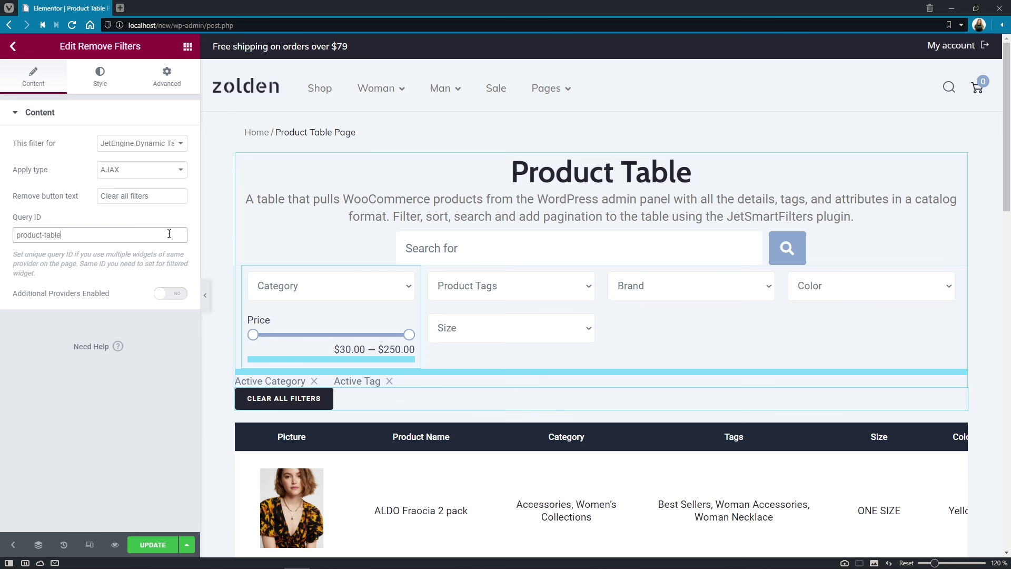
Set the Clear all filters button typography to Roboto, size 16 px, weight 500, Normal transform and line height 20 px
left_click(103, 79)
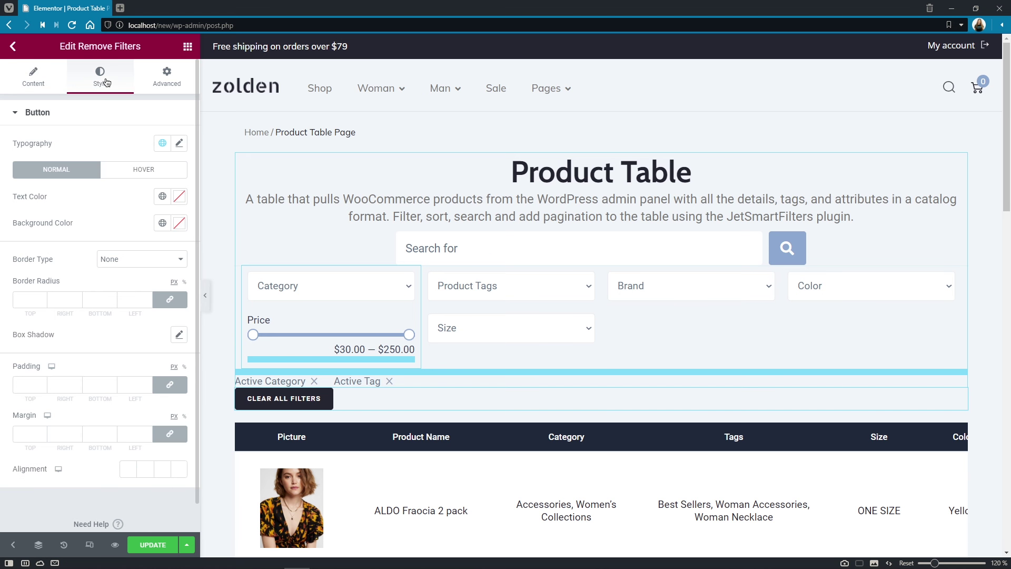
left_click(179, 143)
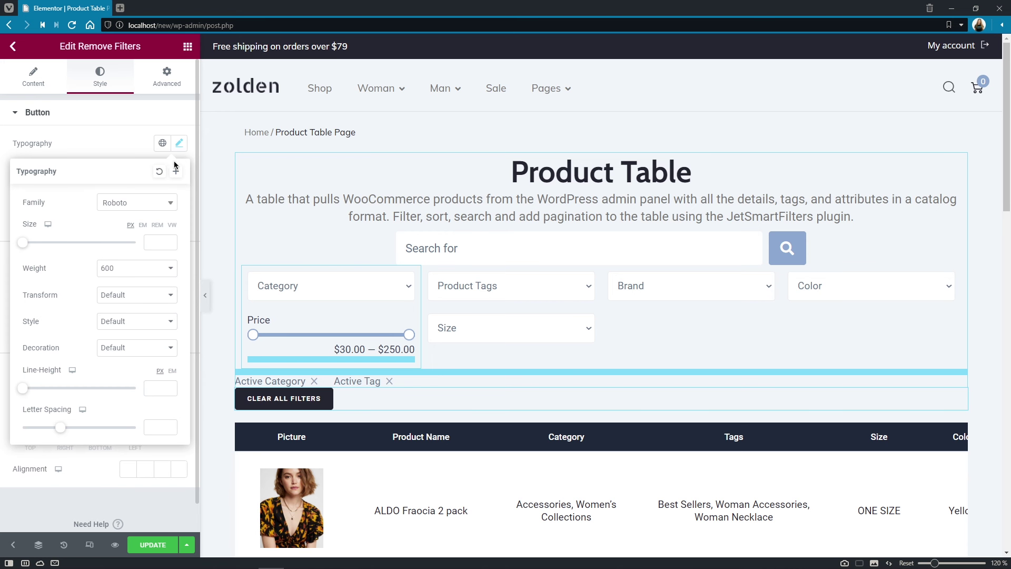
left_click(170, 204)
left_click(170, 205)
left_click(160, 241)
type("16")
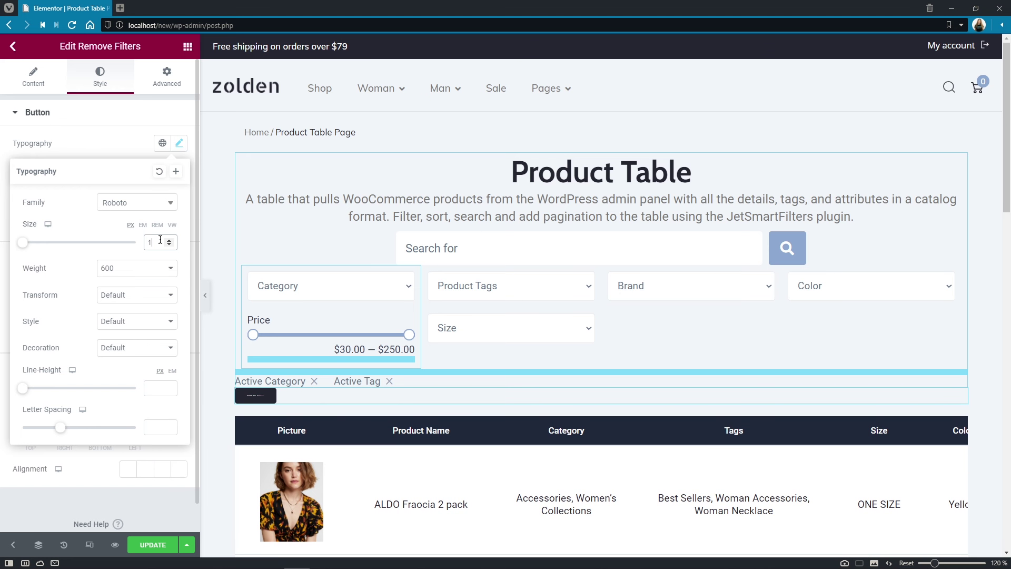
left_click(170, 269)
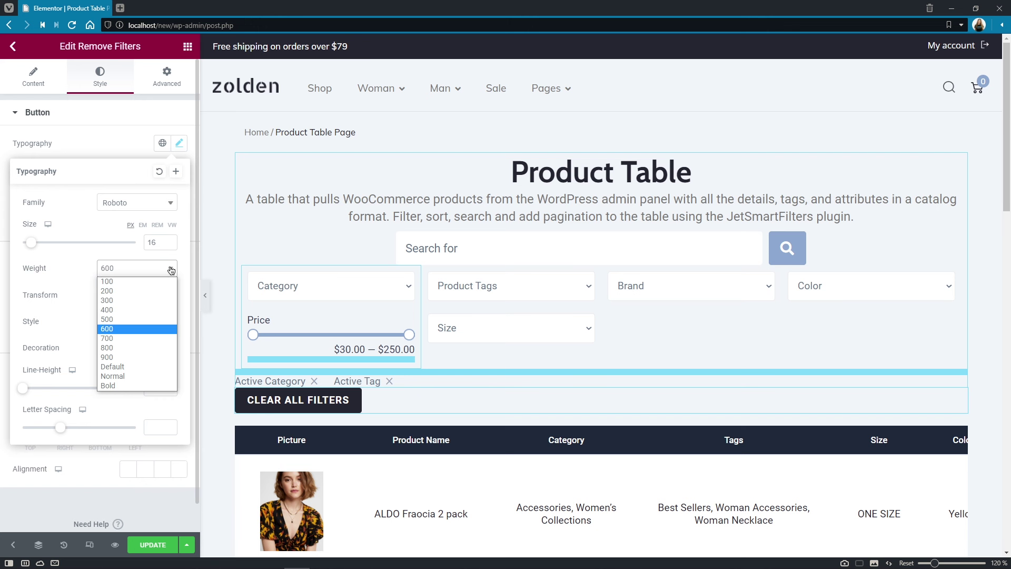
left_click(169, 304)
left_click(169, 304)
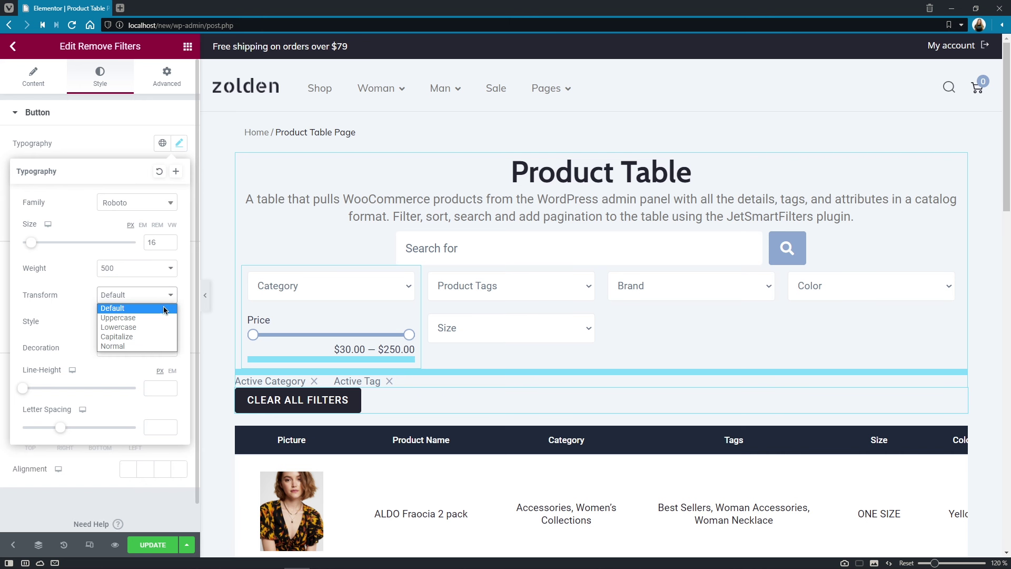
left_click(161, 348)
left_click(159, 385)
type("20")
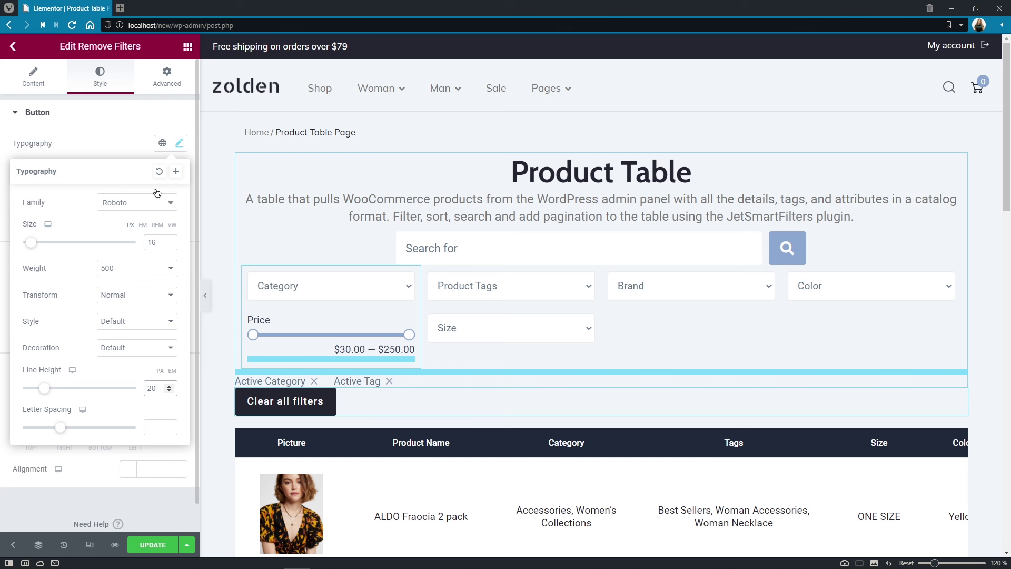
left_click(134, 149)
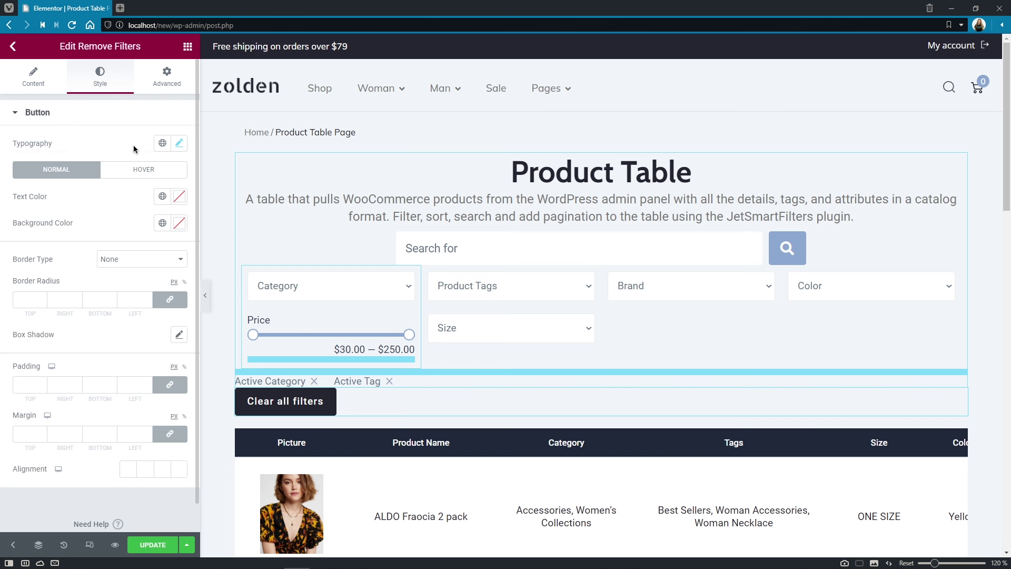
Set the Clear all filters button's normal text color to #8BA7D0 and make its background fully transparent
left_click(179, 197)
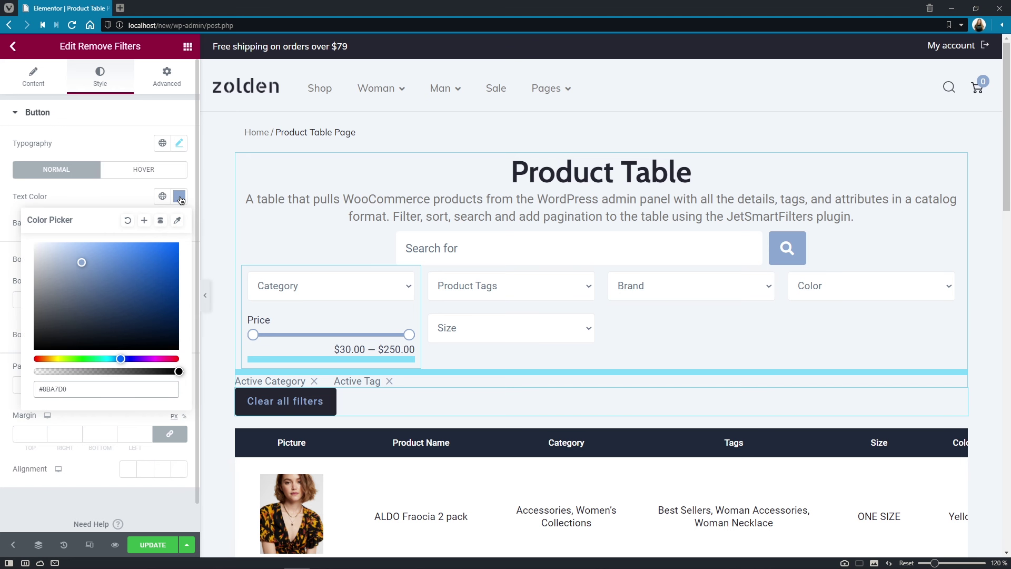
left_click(153, 187)
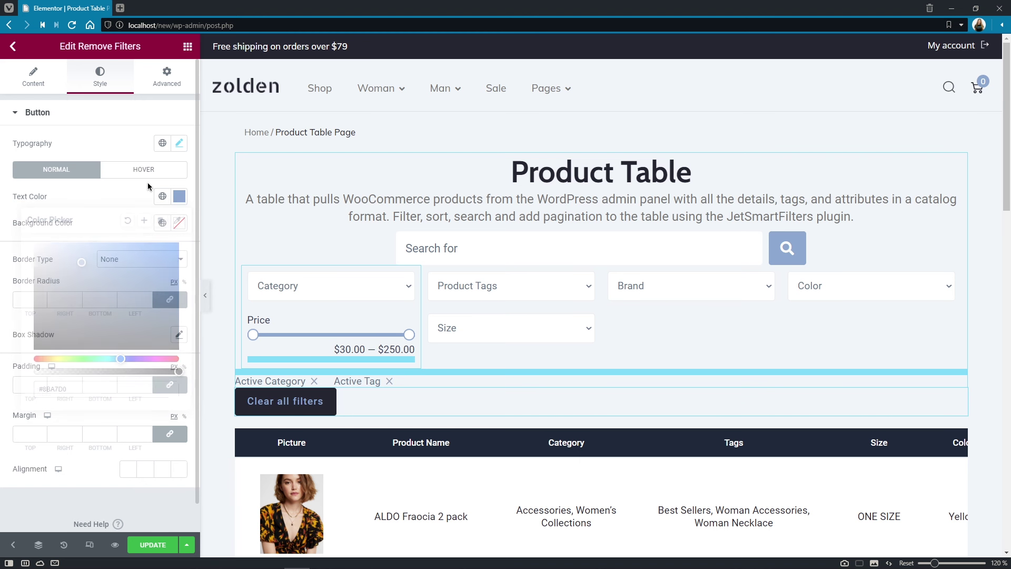
left_click(182, 225)
left_click_drag(176, 398, 30, 410)
left_click(115, 224)
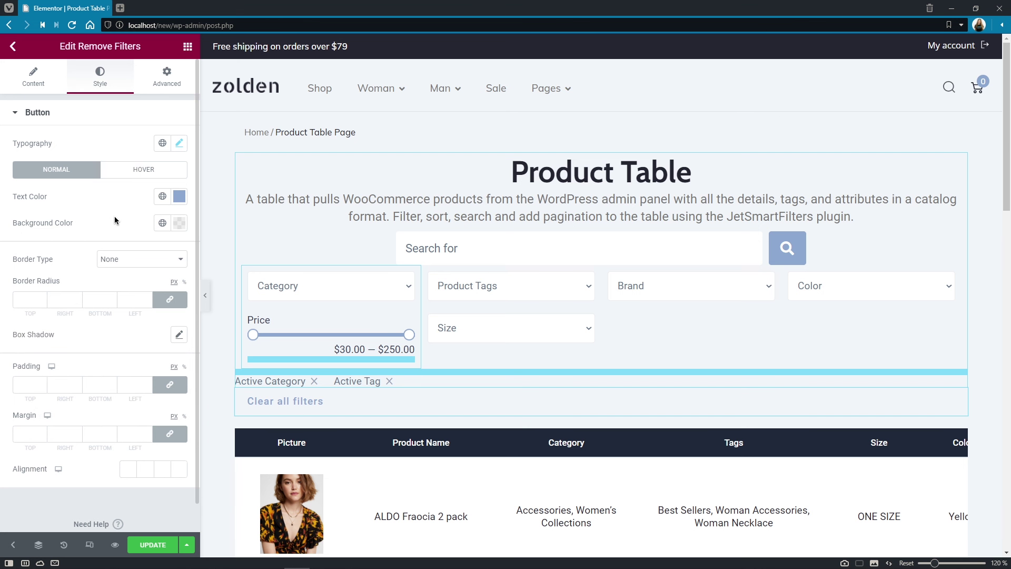
Set the Clear all filters button's hover text color to #64748B and its padding to 0 on all sides
left_click(154, 169)
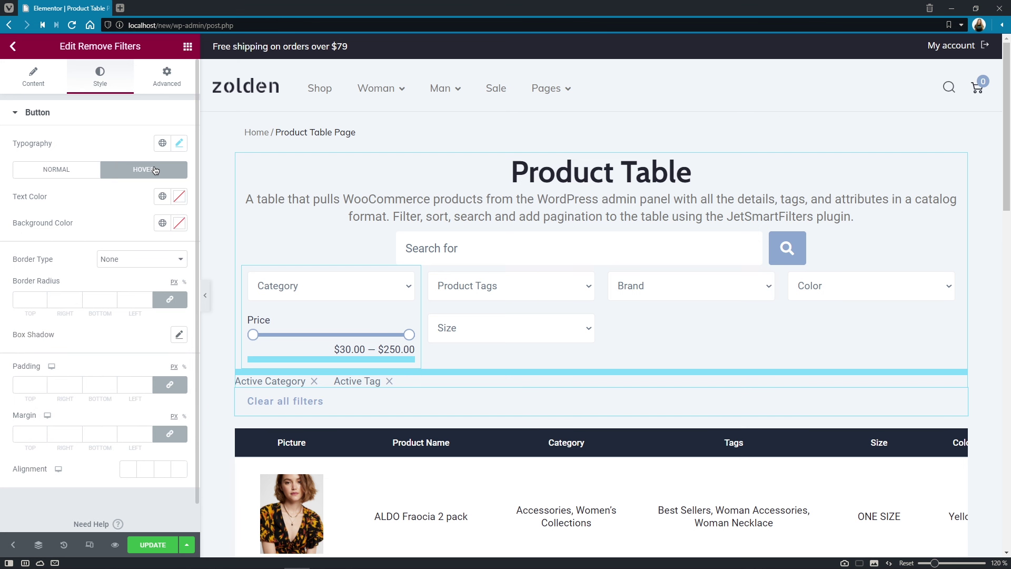
left_click(180, 200)
type("#64748B")
left_click(98, 202)
left_click(132, 385)
type("0")
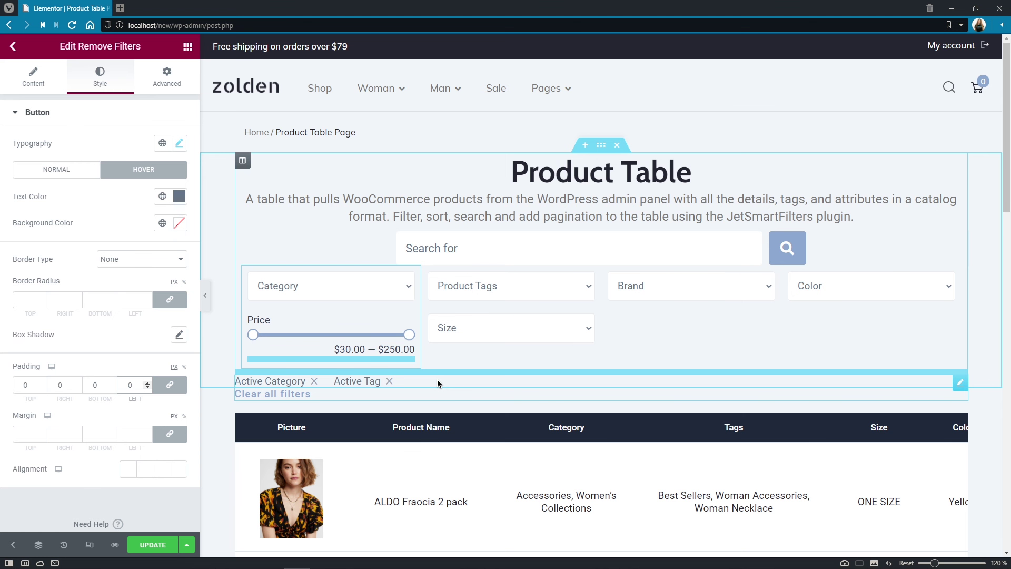
Set the Remove Filters widget's positioning width to Inline (auto)
left_click(167, 78)
left_click_drag(196, 87, 194, 222)
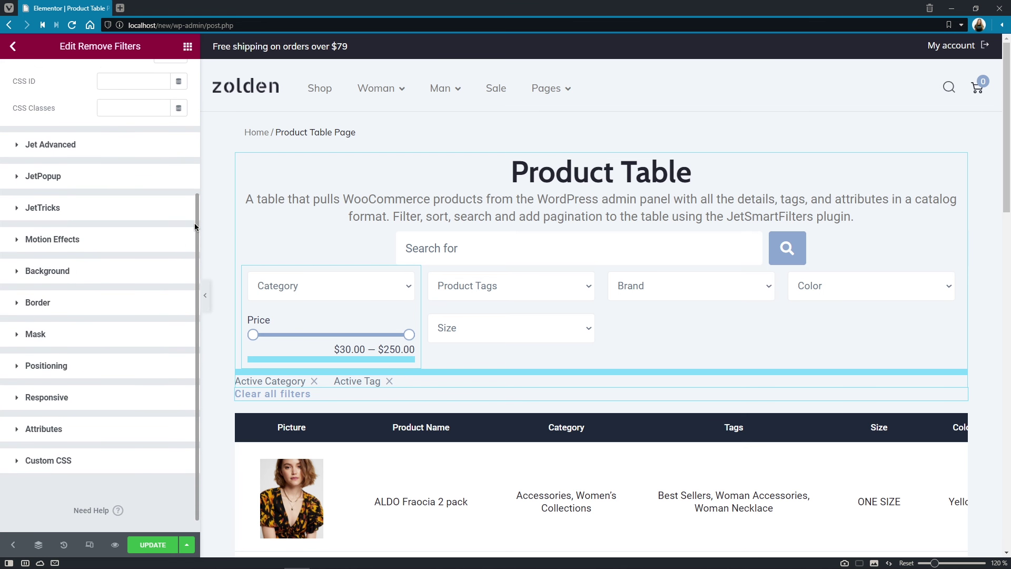
left_click(152, 369)
left_click(167, 396)
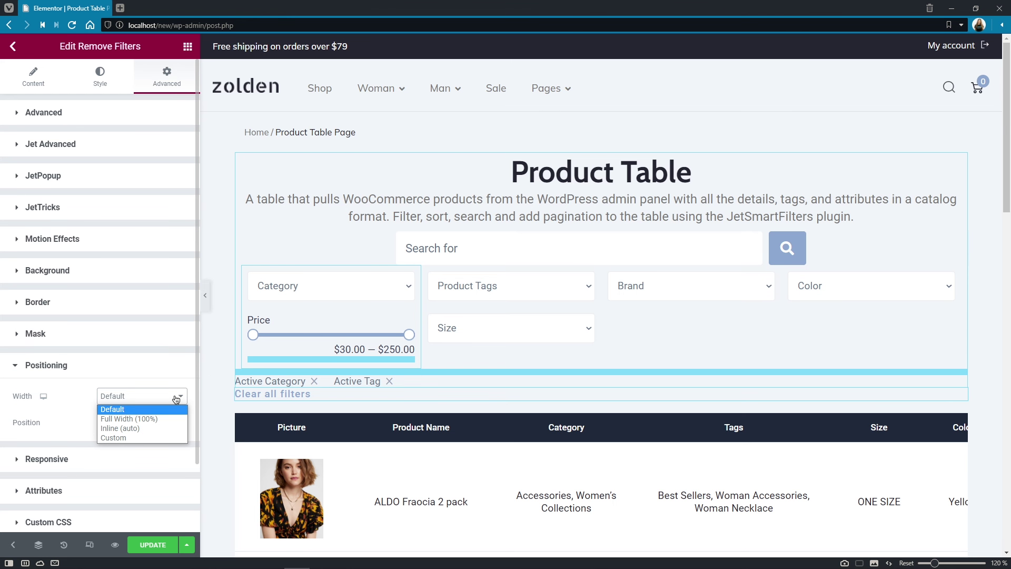
left_click(166, 425)
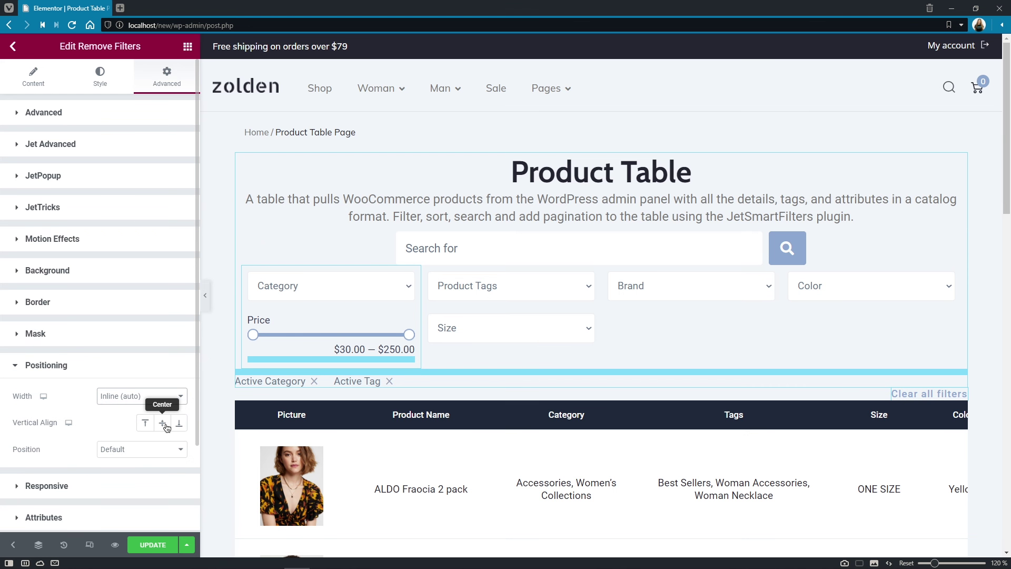
Set the Active Tags widget's positioning width to Inline (auto)
left_click(327, 380)
left_click(178, 87)
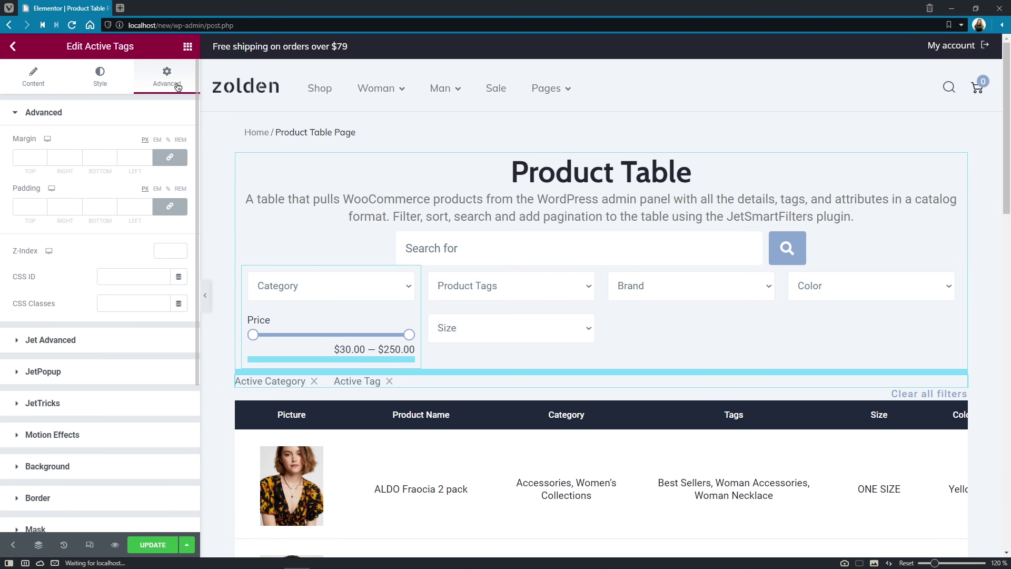
left_click_drag(197, 90, 158, 316)
left_click(157, 350)
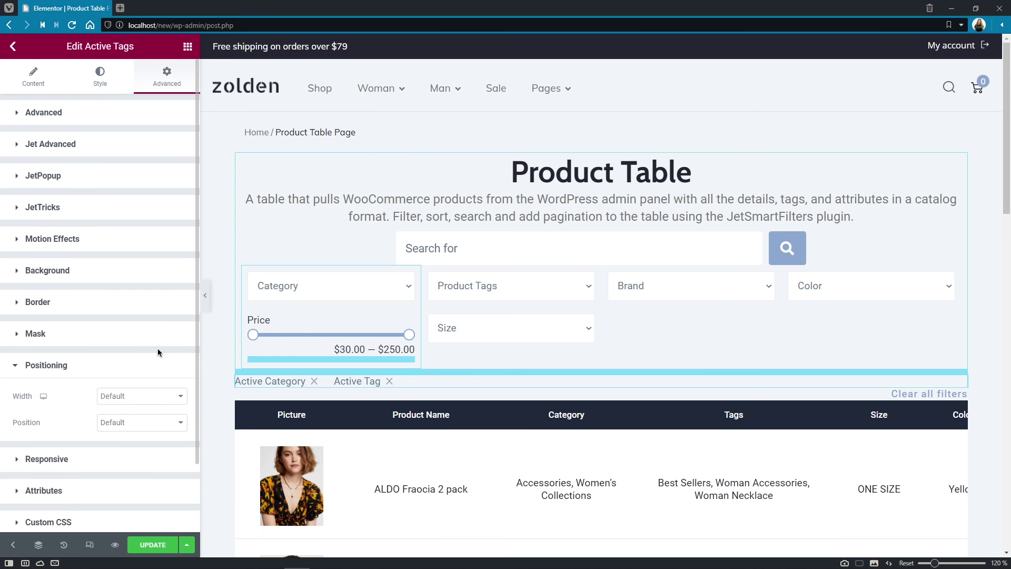
left_click(156, 400)
left_click(156, 428)
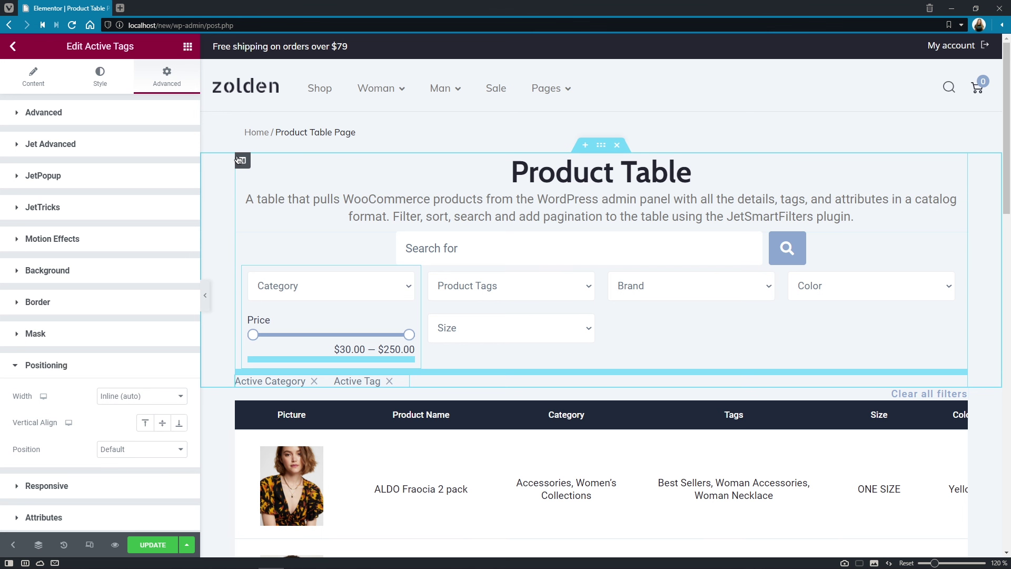
Align the contents of the column holding the filters vertically to Middle and horizontally to End
left_click(240, 160)
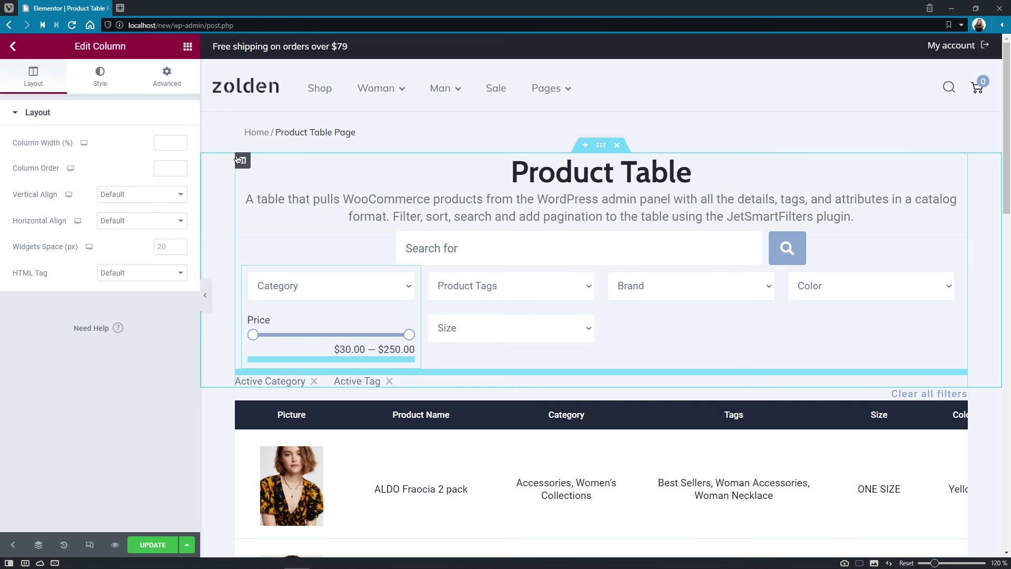
left_click(181, 197)
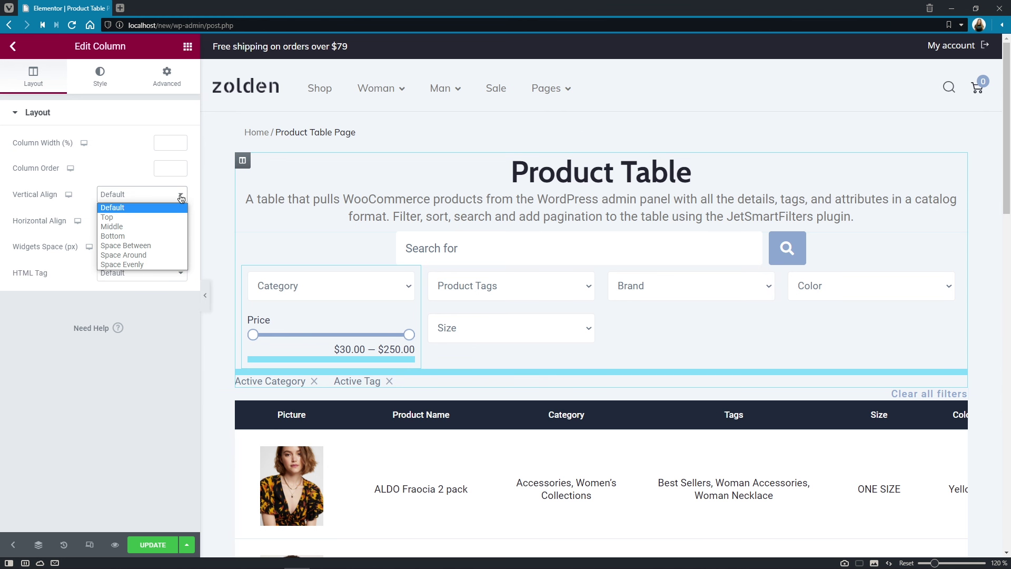
left_click(176, 228)
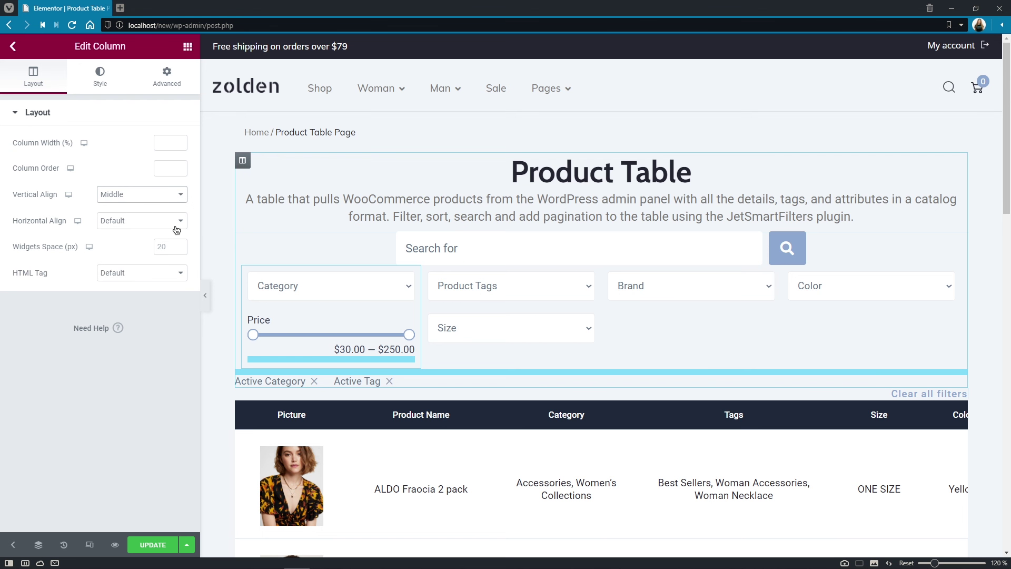
left_click(177, 228)
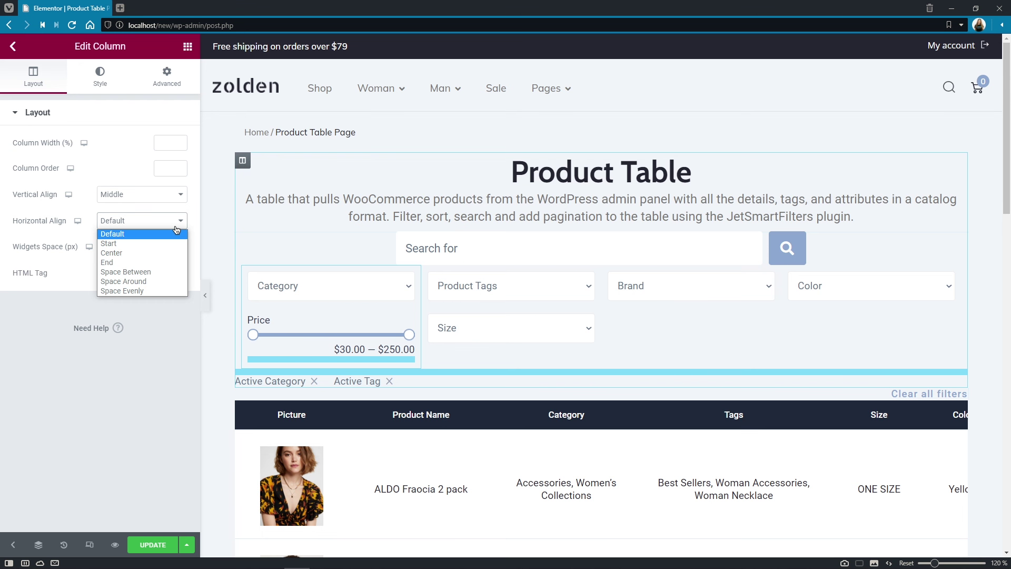
left_click(170, 262)
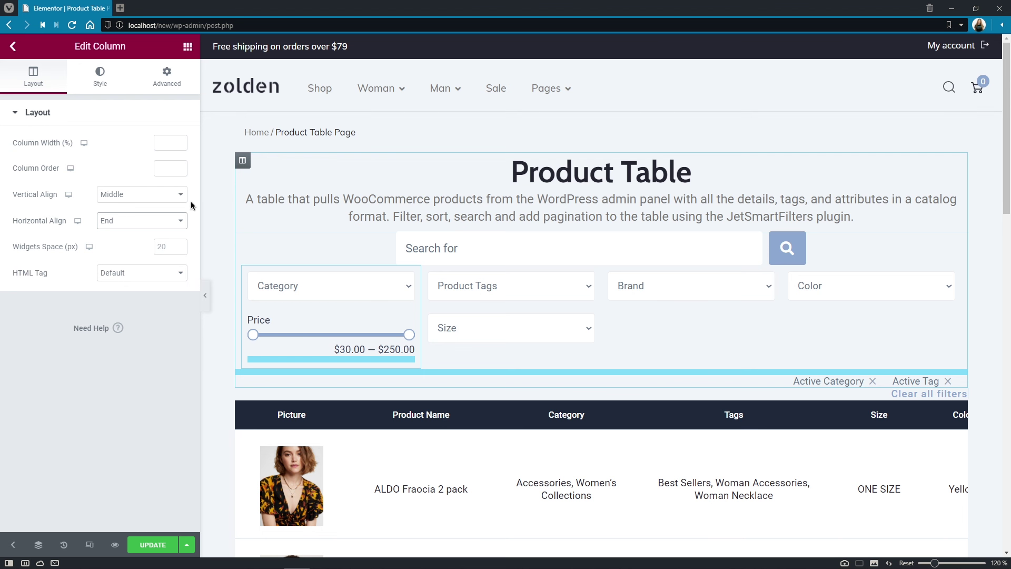
Insert a Spacer widget directly above the product table and set its space to 30 px
left_click(188, 47)
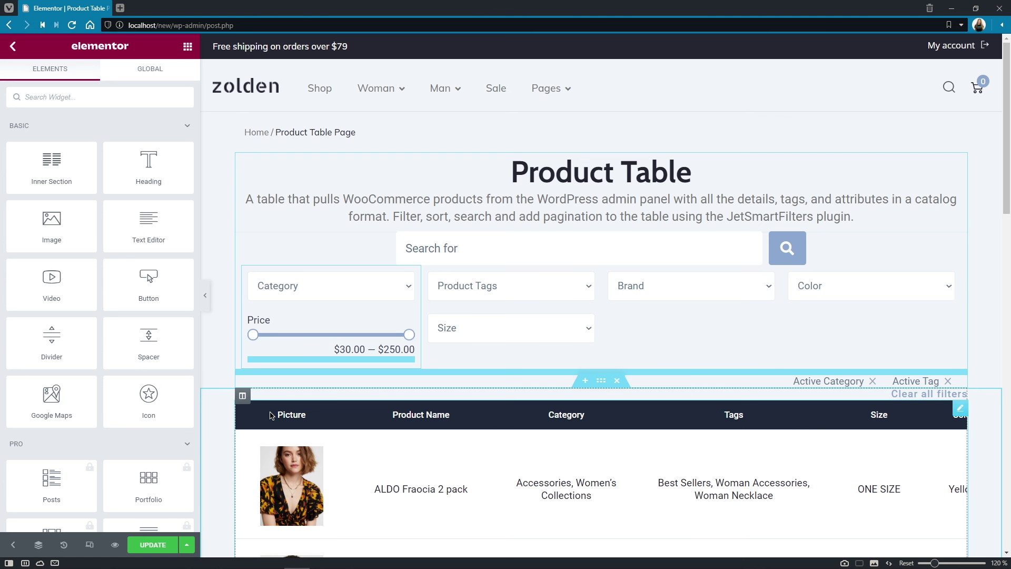
left_click_drag(149, 339, 286, 402)
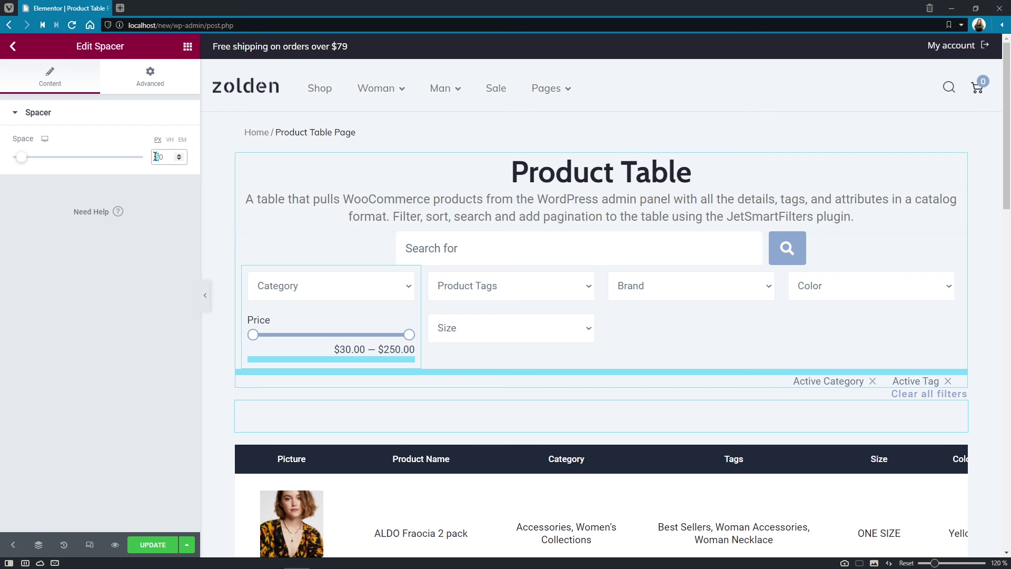
type("3")
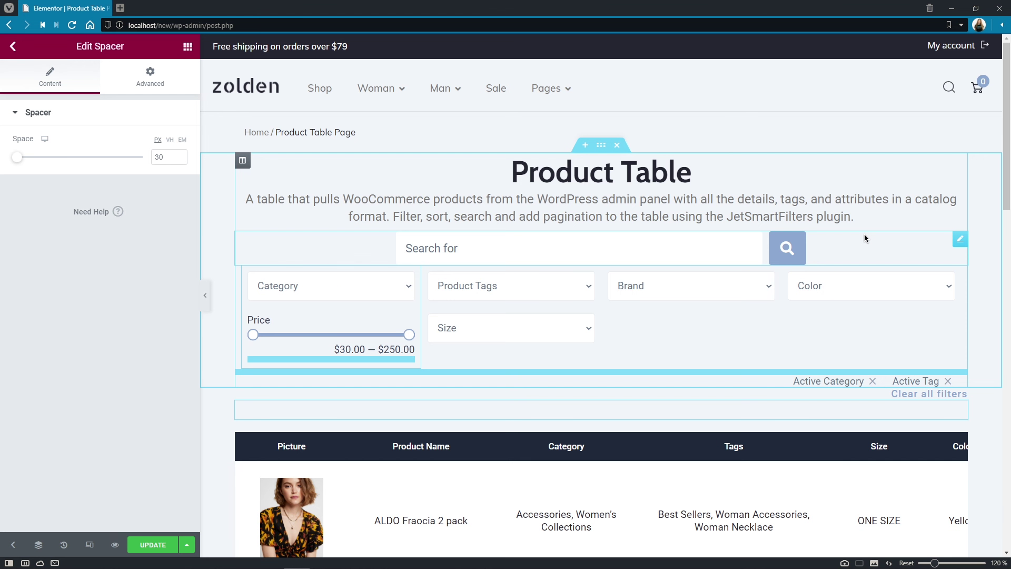
Set the Query ID of the Pagination widget below the table to product-table and update the page
scroll(864, 238, "down", 2)
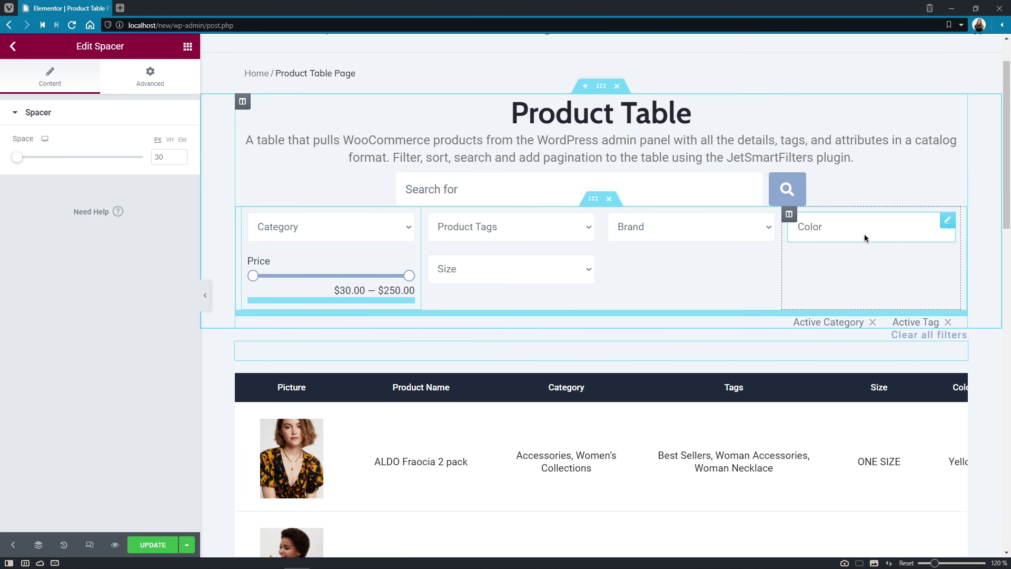
scroll(864, 238, "down", 3)
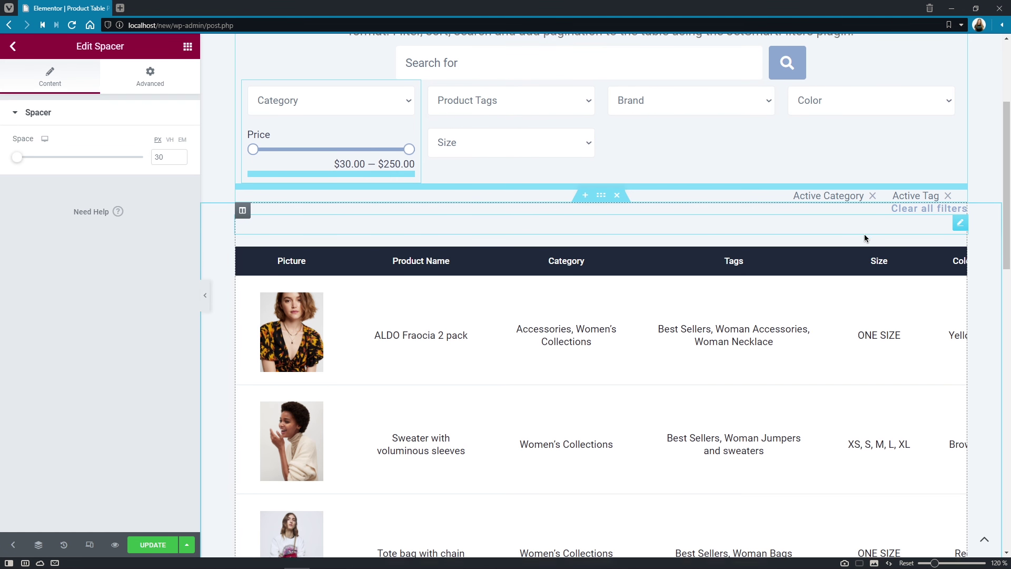
scroll(865, 238, "down", 3)
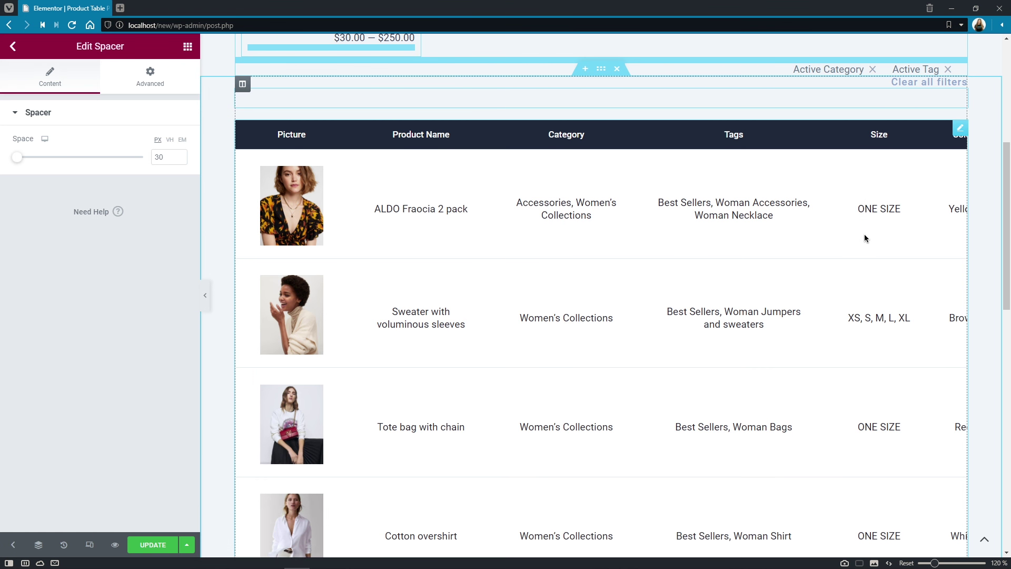
scroll(865, 238, "down", 3)
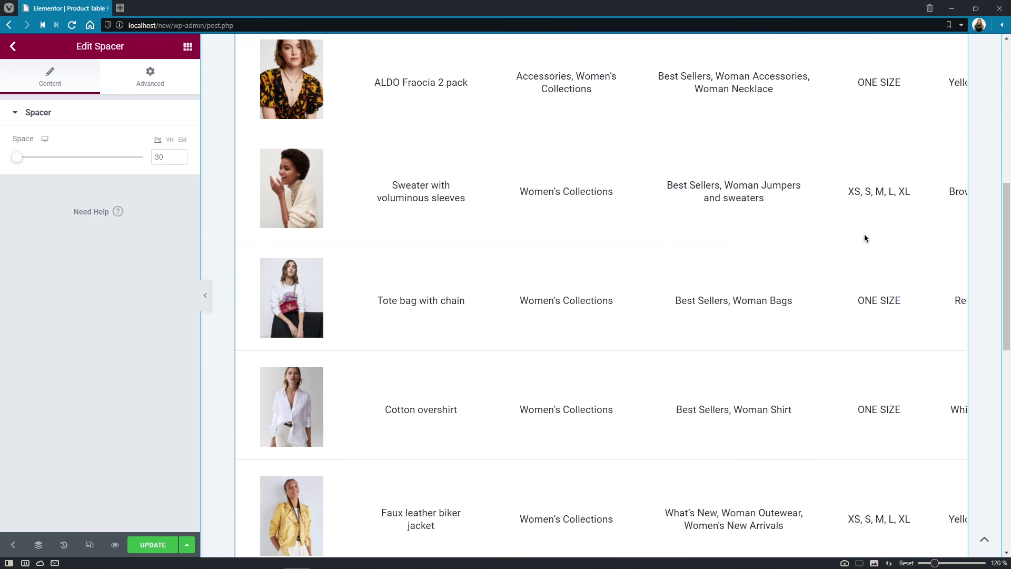
scroll(864, 238, "down", 3)
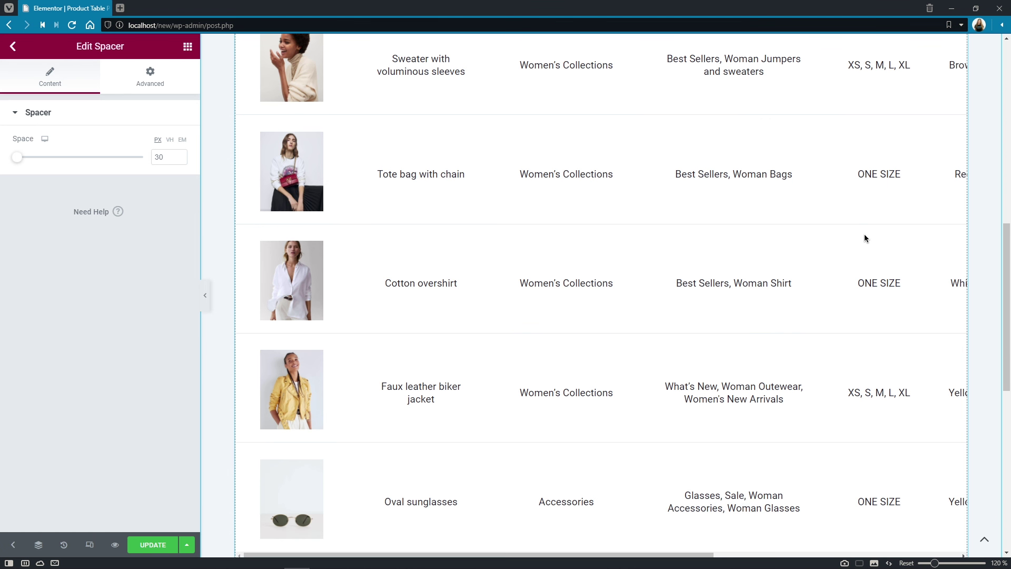
scroll(864, 238, "down", 3)
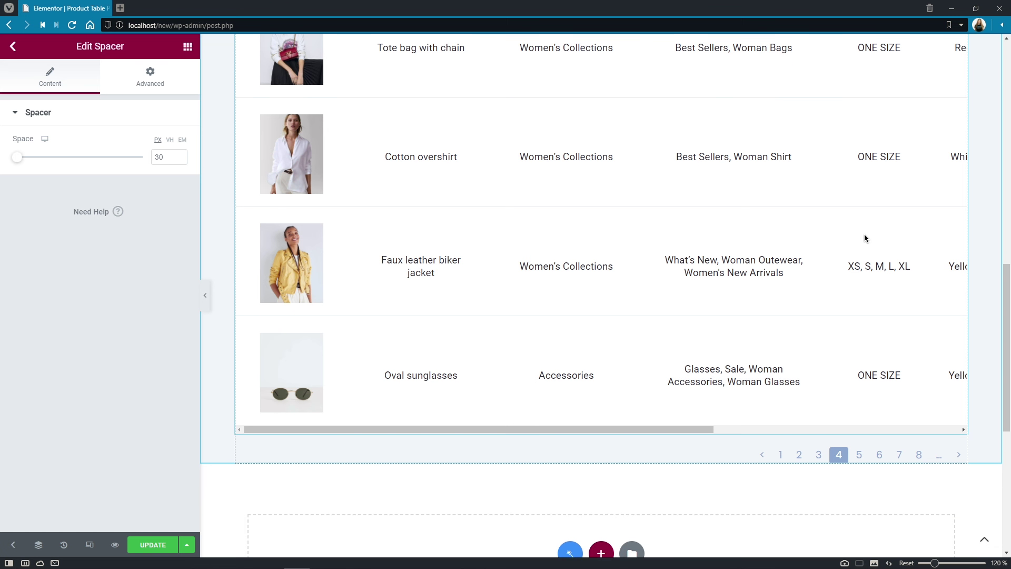
scroll(864, 234, "down", 3)
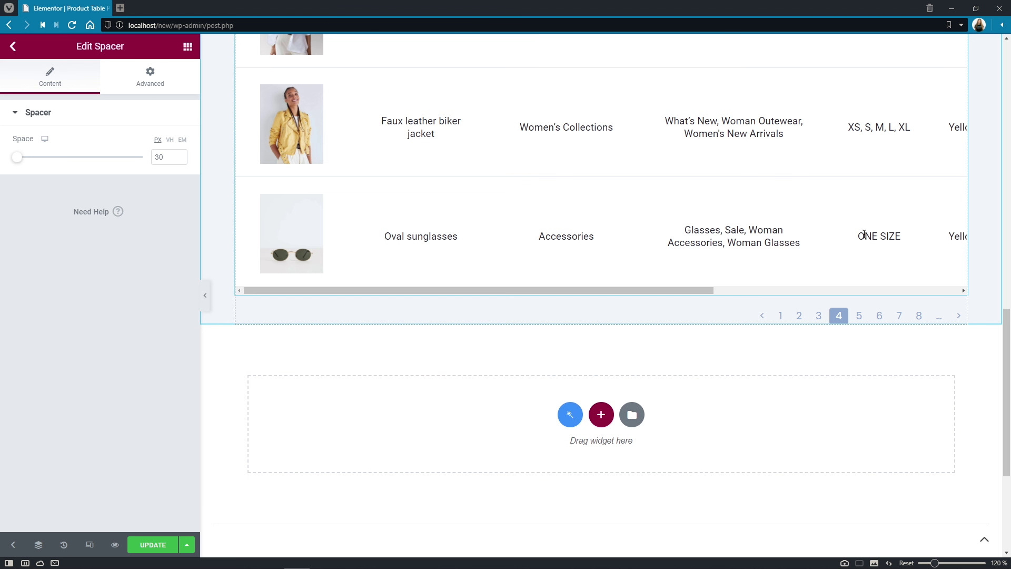
left_click(961, 317)
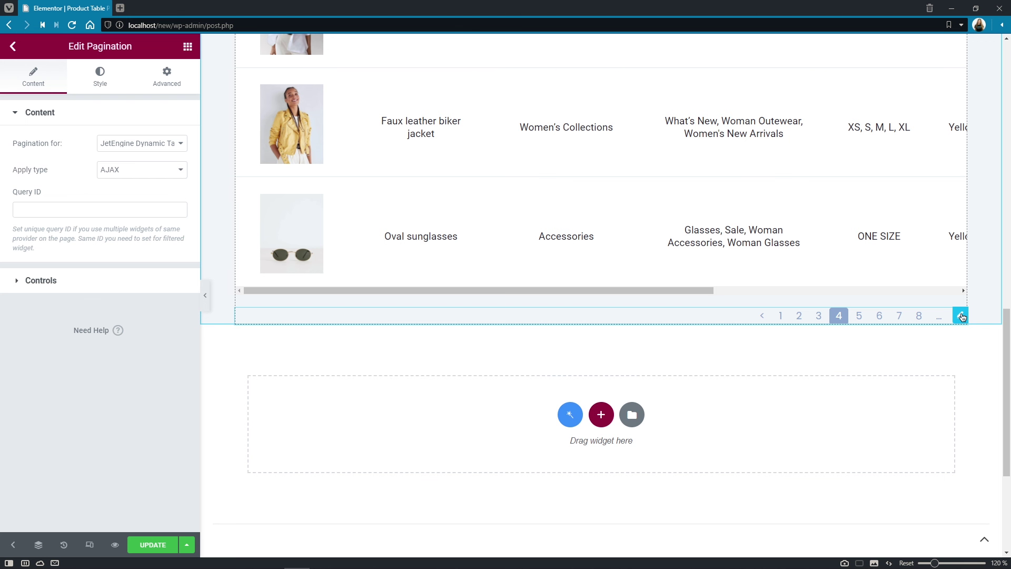
left_click(173, 209)
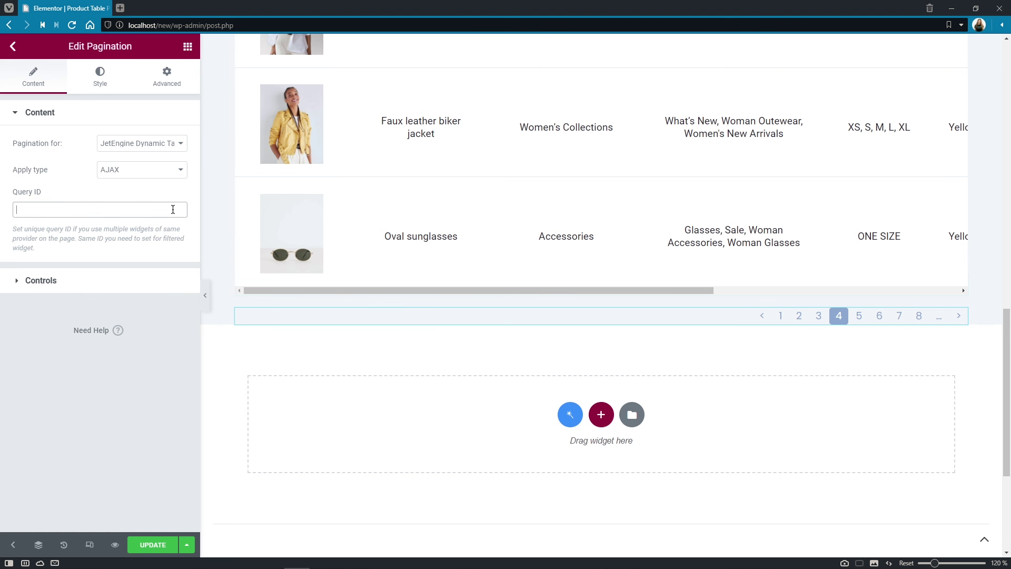
type("pr")
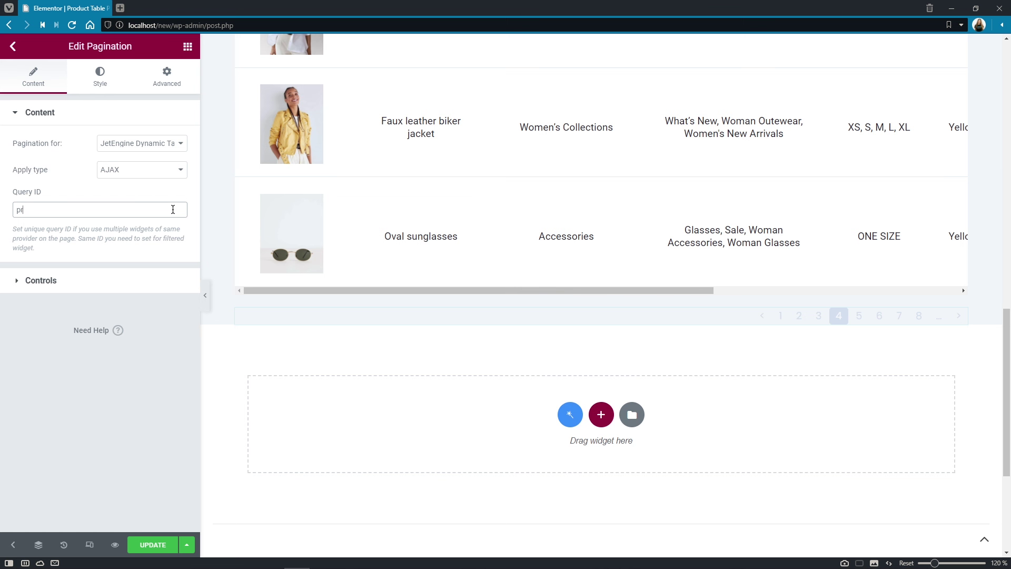
type("oduct-table")
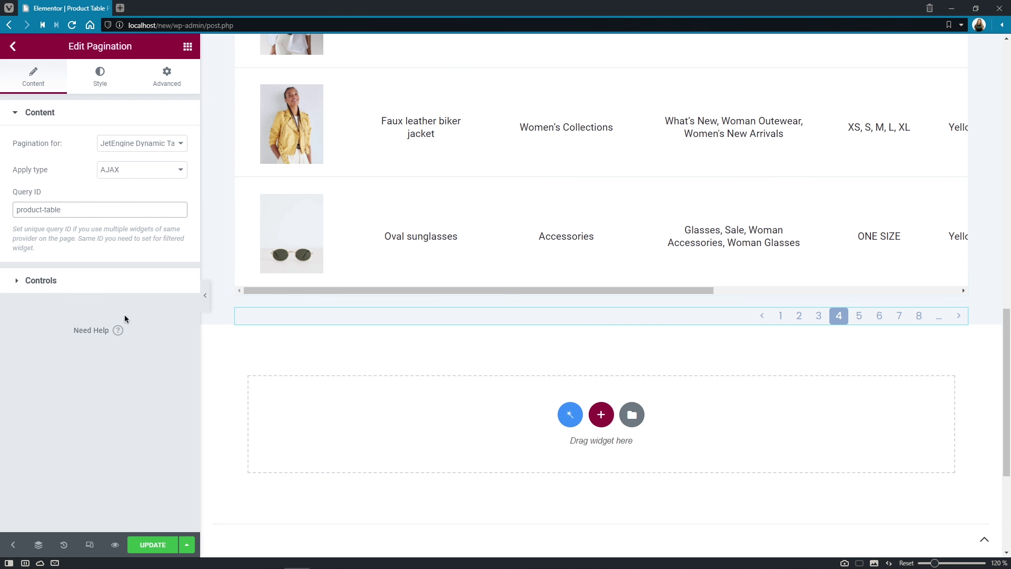
left_click(171, 544)
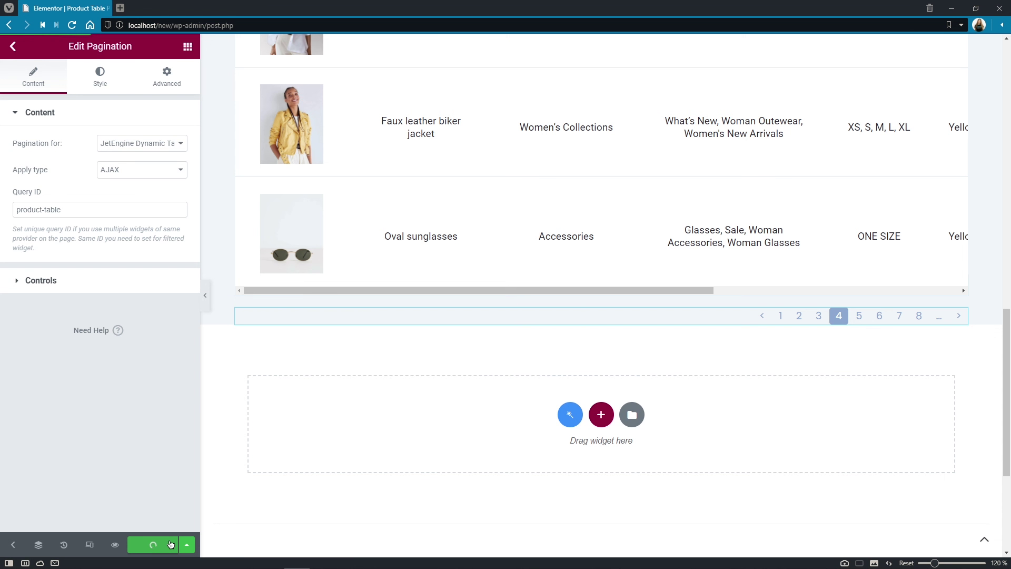
Preview the page and search the product table for "bag", looking through the filtered rows
left_click(115, 546)
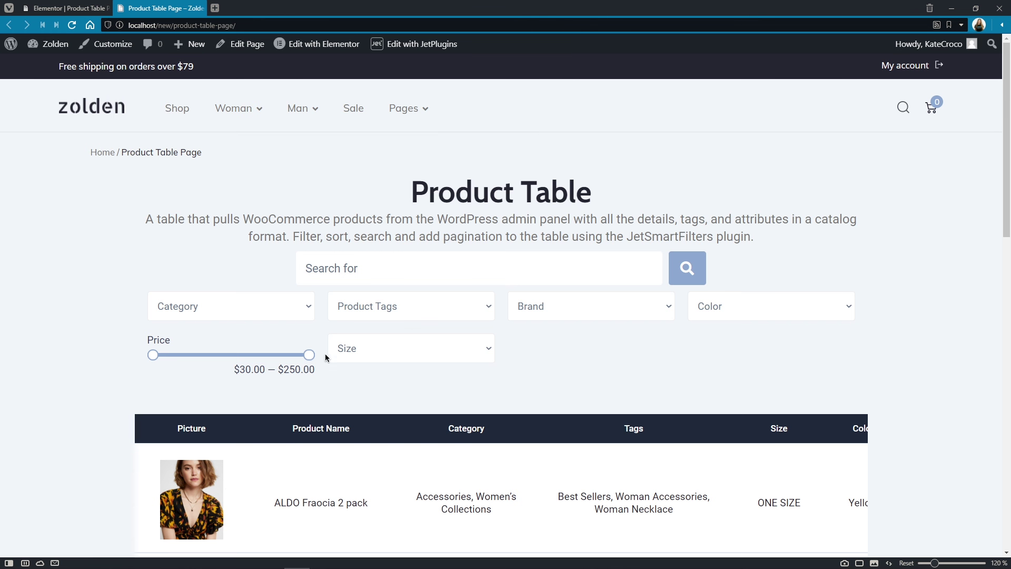
left_click(338, 269)
type("bag")
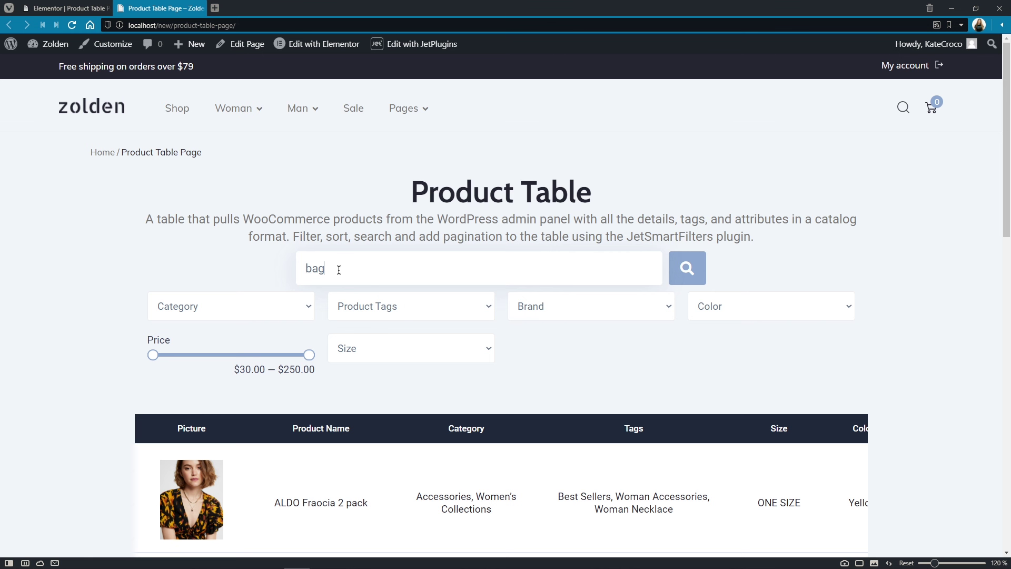
left_click(681, 277)
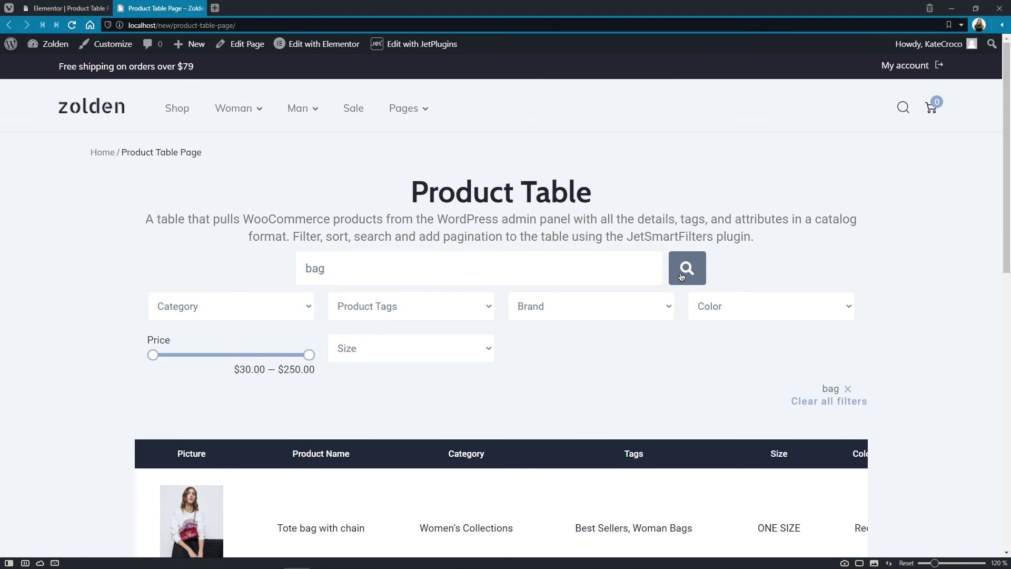
scroll(682, 277, "down", 5)
scroll(681, 277, "down", 3)
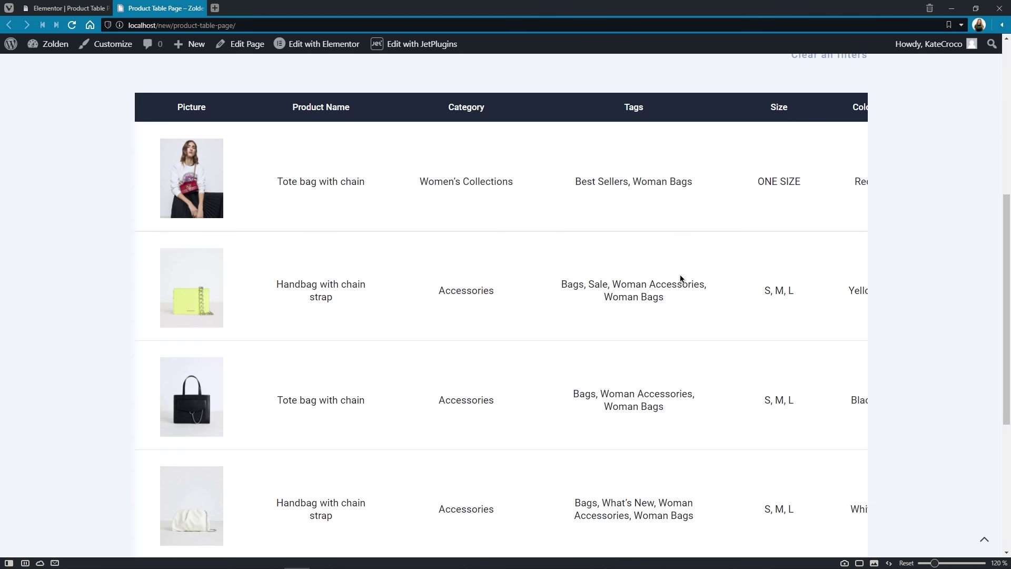
mouse_move(594, 511)
left_mouse_down()
mouse_move(832, 510)
mouse_move(579, 507)
left_mouse_up()
Remove the "bag" active tag above the product table
scroll(579, 505, "up", 5)
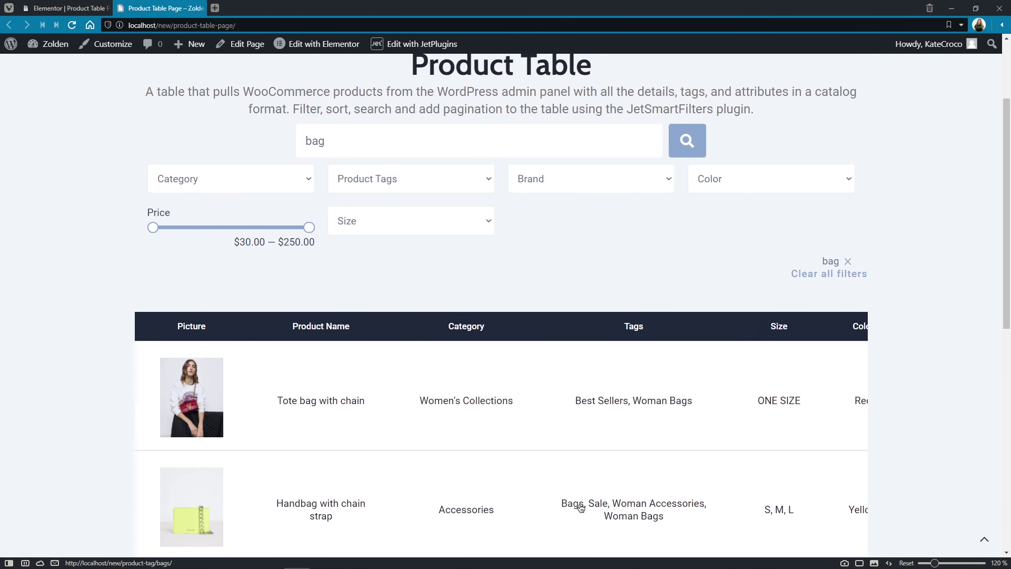
scroll(579, 507, "up", 1)
left_click(847, 333)
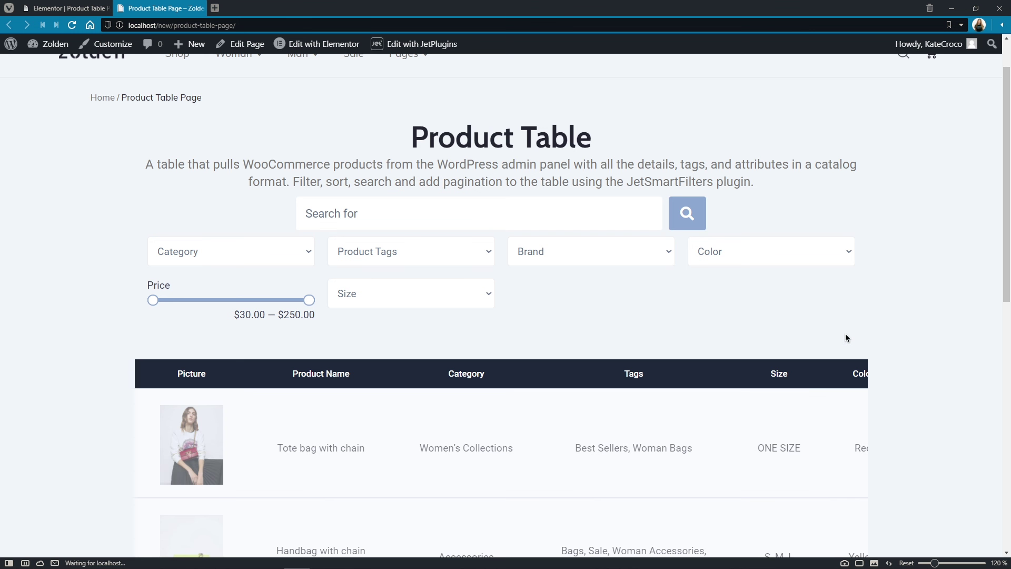
Filter the product table by category Accessories, product tag Glasses, brand Boss and color Black
left_click(295, 253)
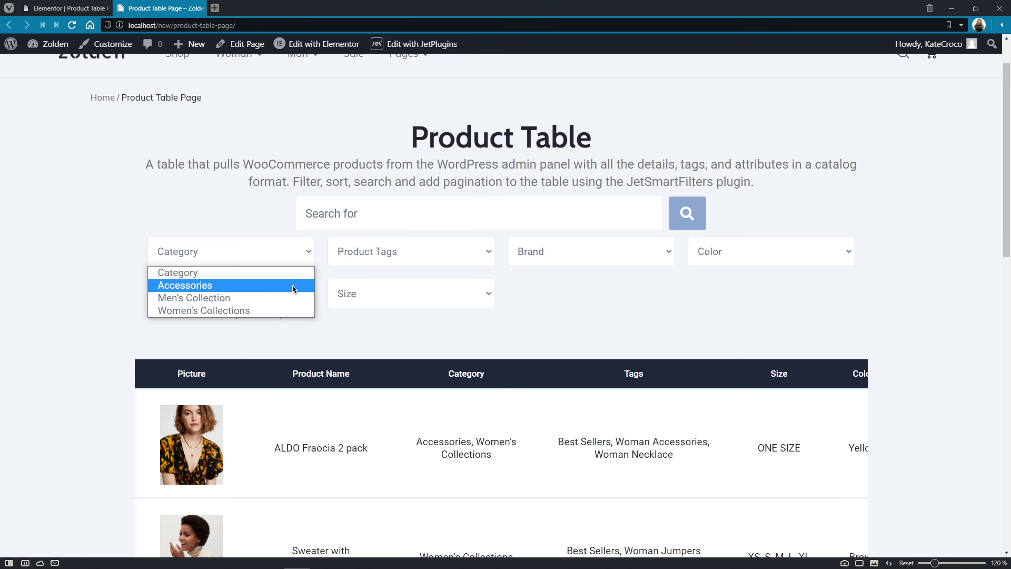
left_click(293, 284)
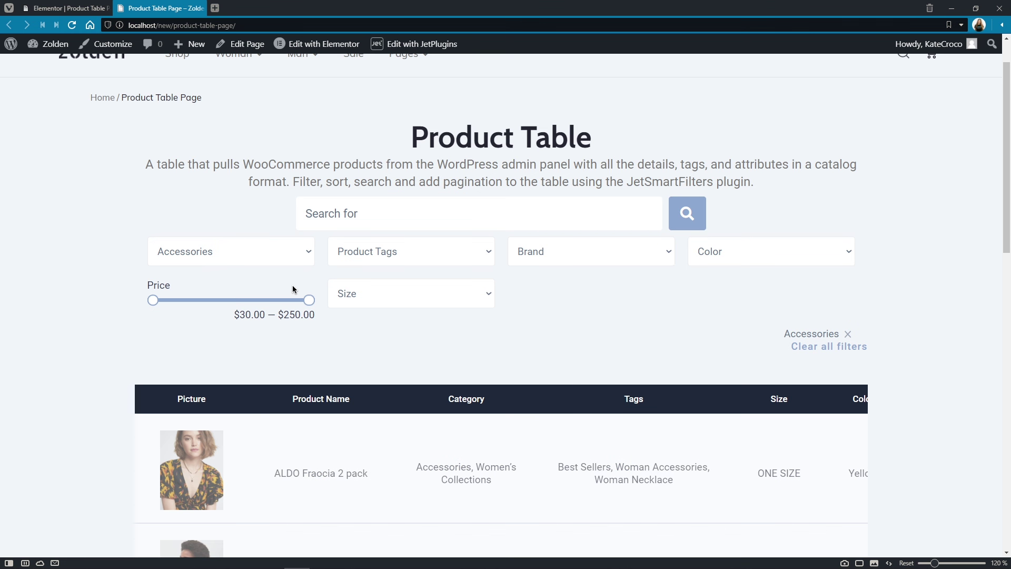
left_click(484, 257)
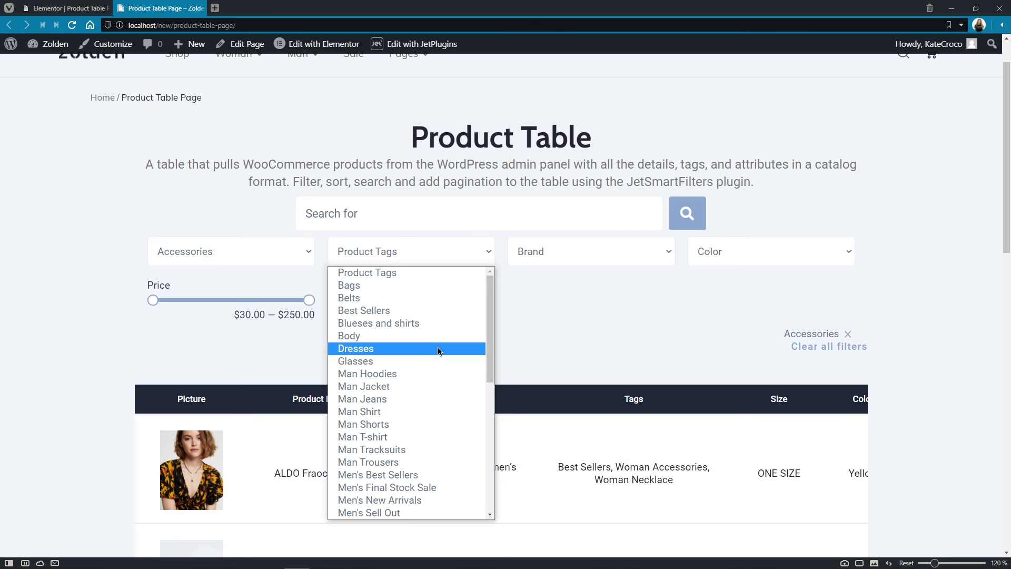
left_click(438, 360)
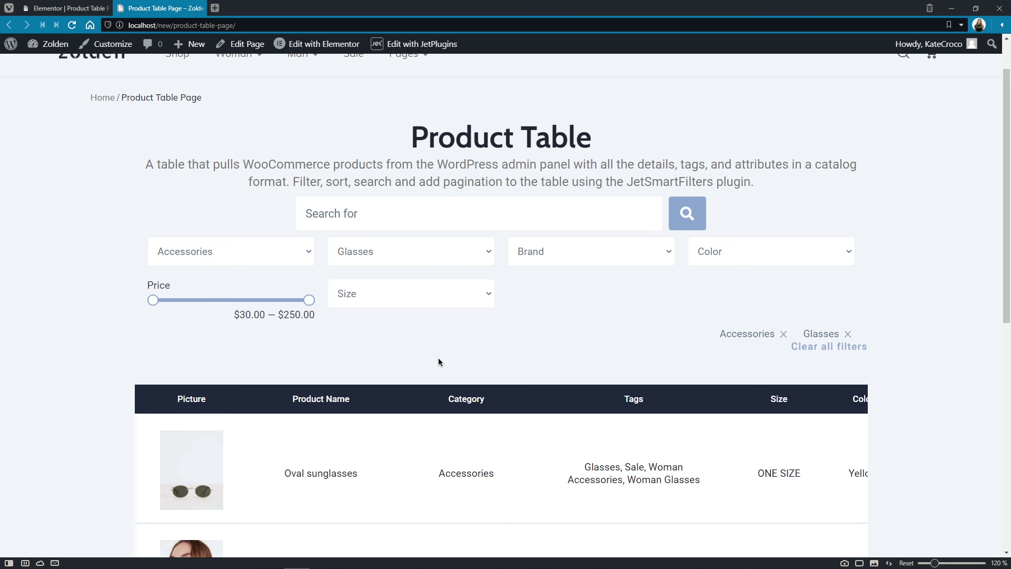
left_click(664, 251)
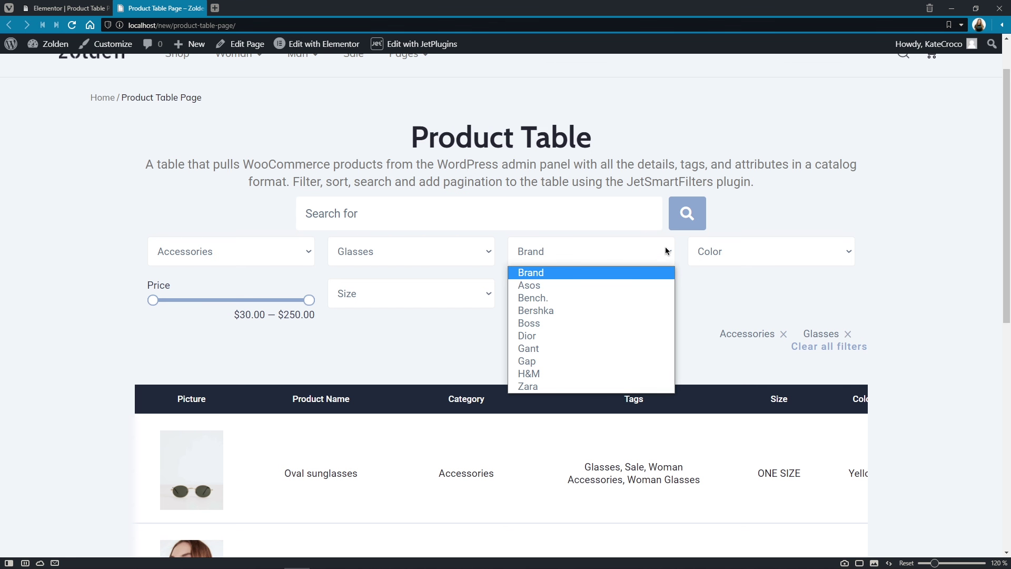
left_click(620, 322)
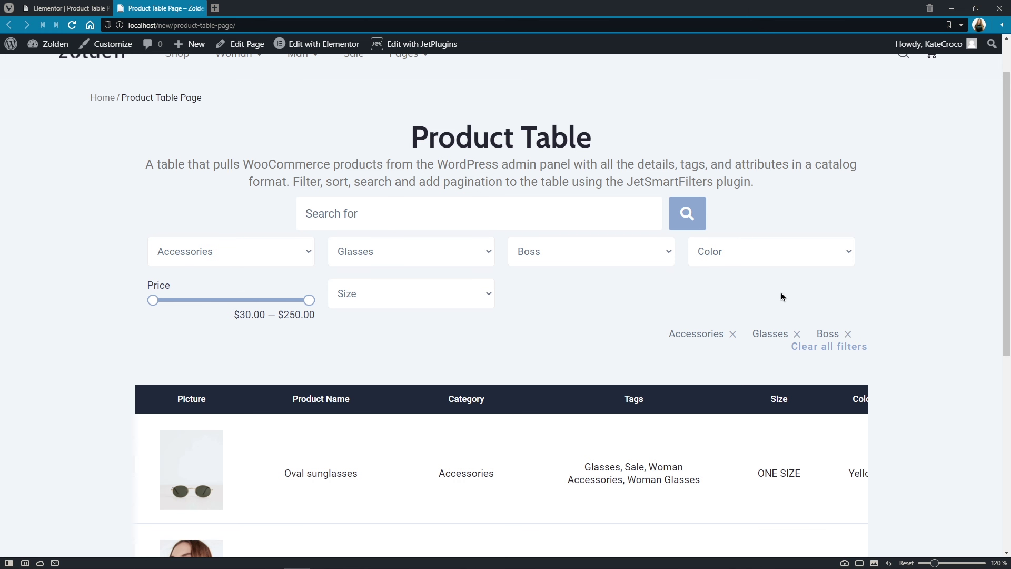
left_click(848, 251)
left_click(816, 287)
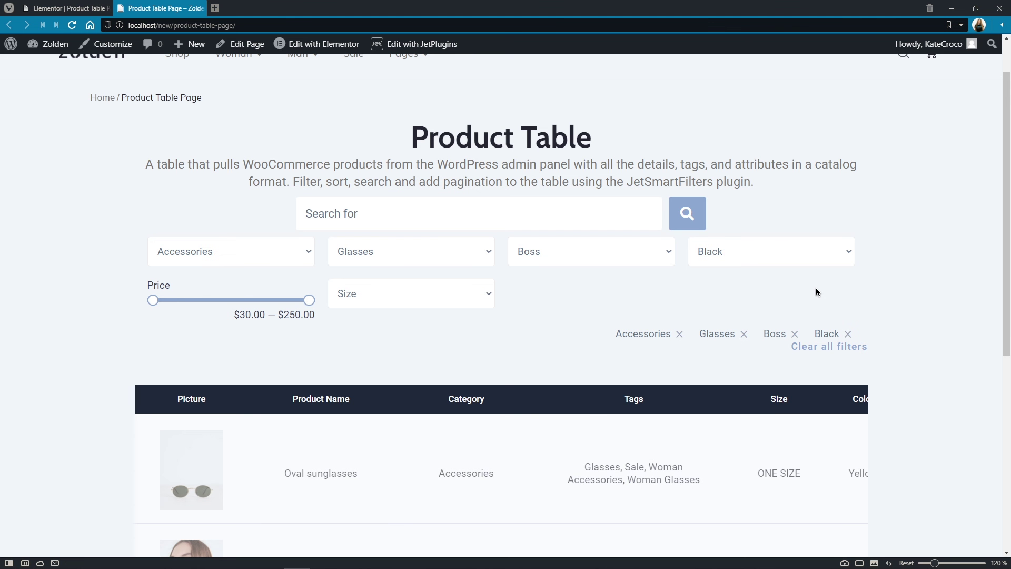
Limit the price range to $30.00–$233.00, and remove the price and Boss active tags
mouse_move(308, 301)
left_mouse_down()
mouse_move(176, 301)
mouse_move(297, 301)
left_mouse_up()
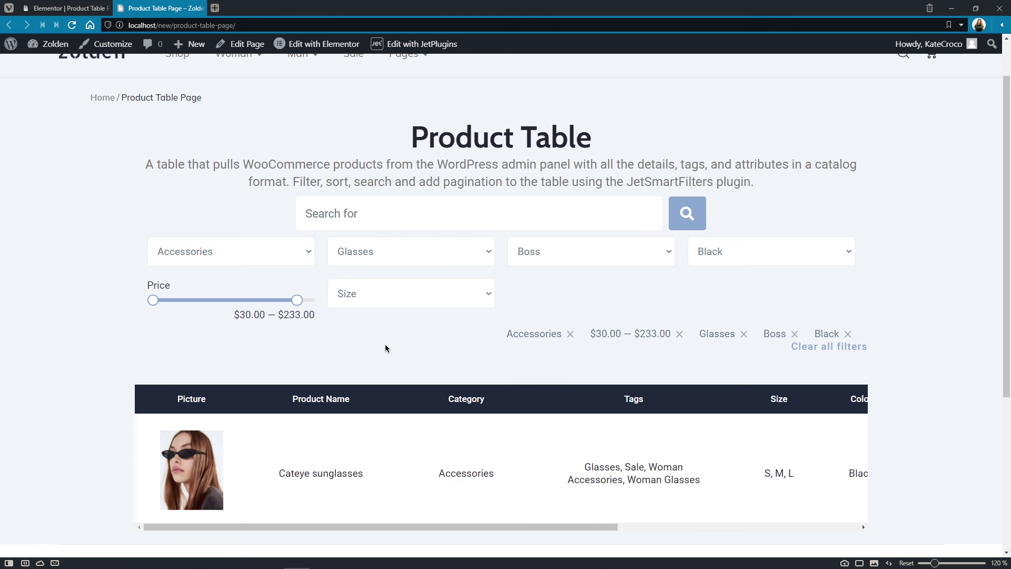
left_click(679, 334)
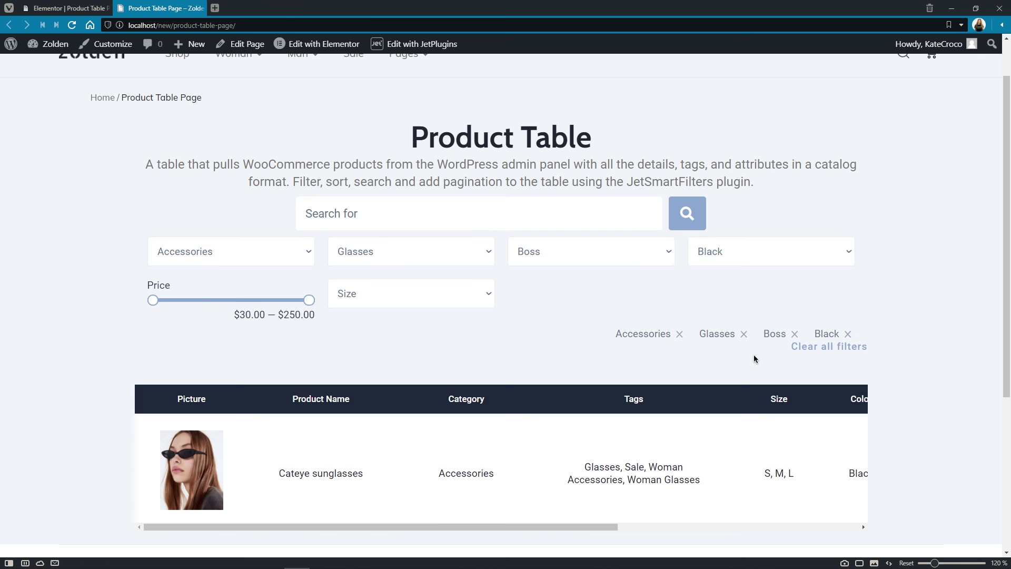
left_click(794, 334)
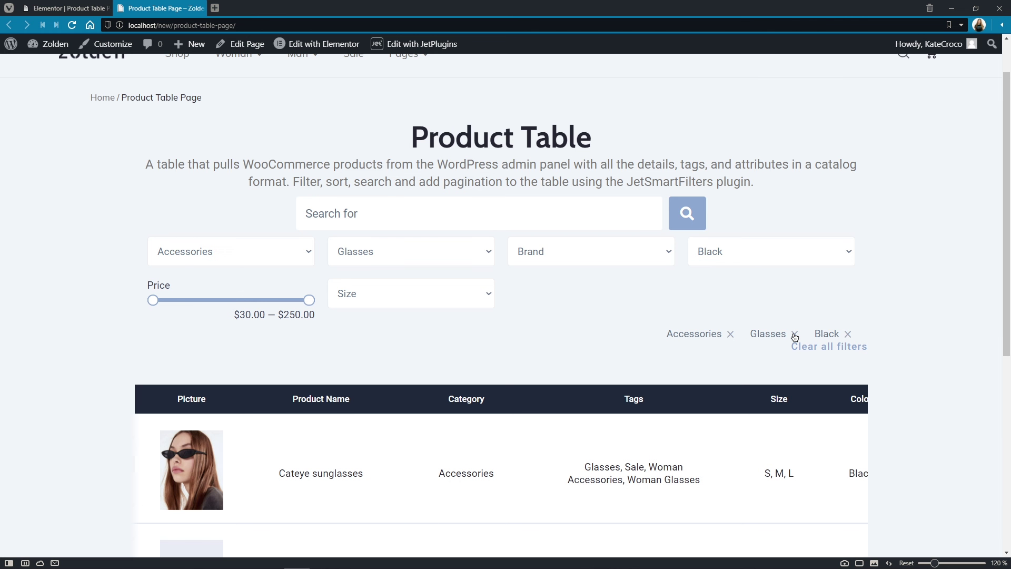
Try the size filter with ONE SIZE and switch it to S
left_click(487, 294)
left_click(466, 327)
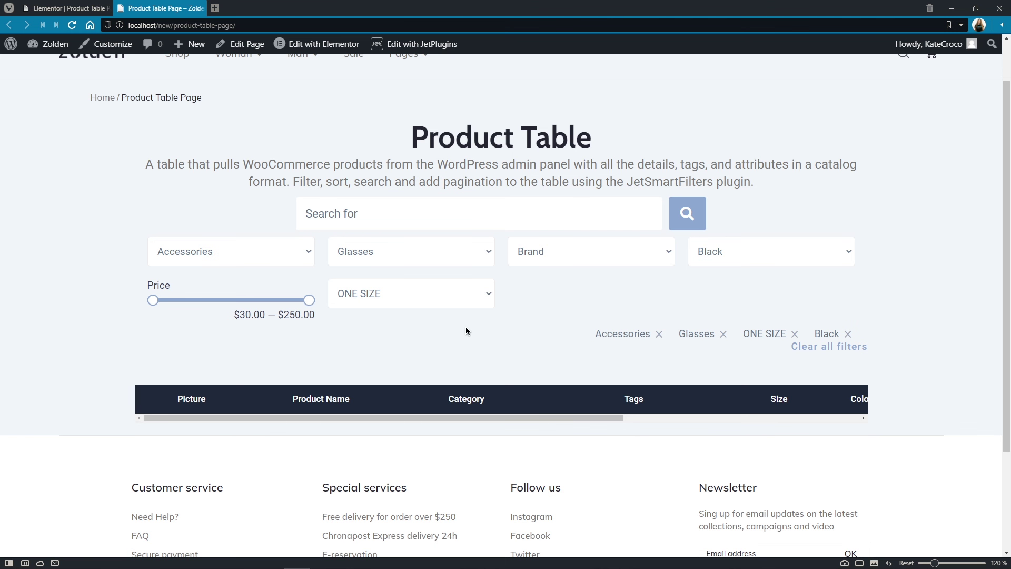
left_click(488, 294)
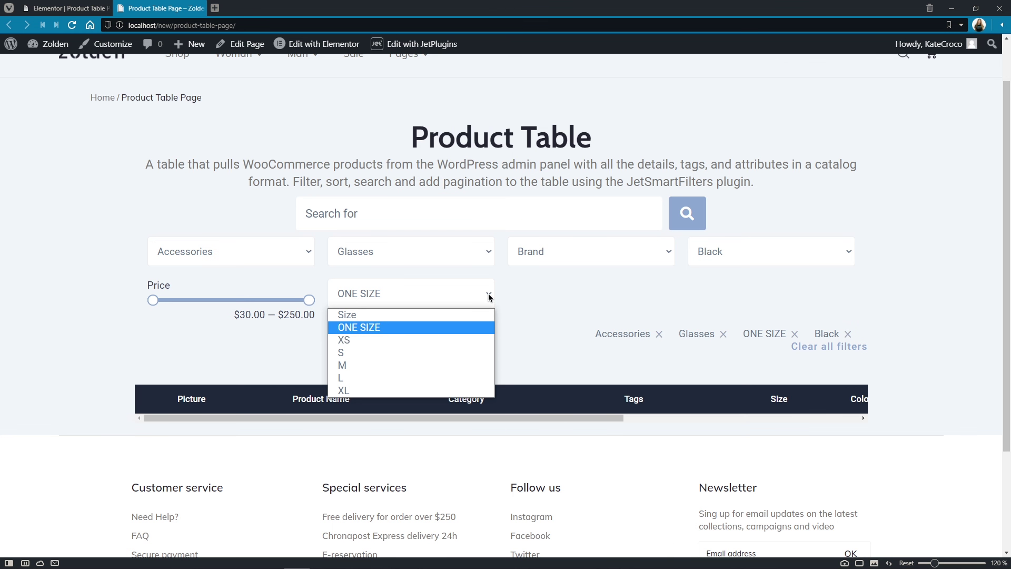
left_click(473, 353)
Try moving the price slider's upper handle and clear all filters of the product table
scroll(474, 355, "down", 4)
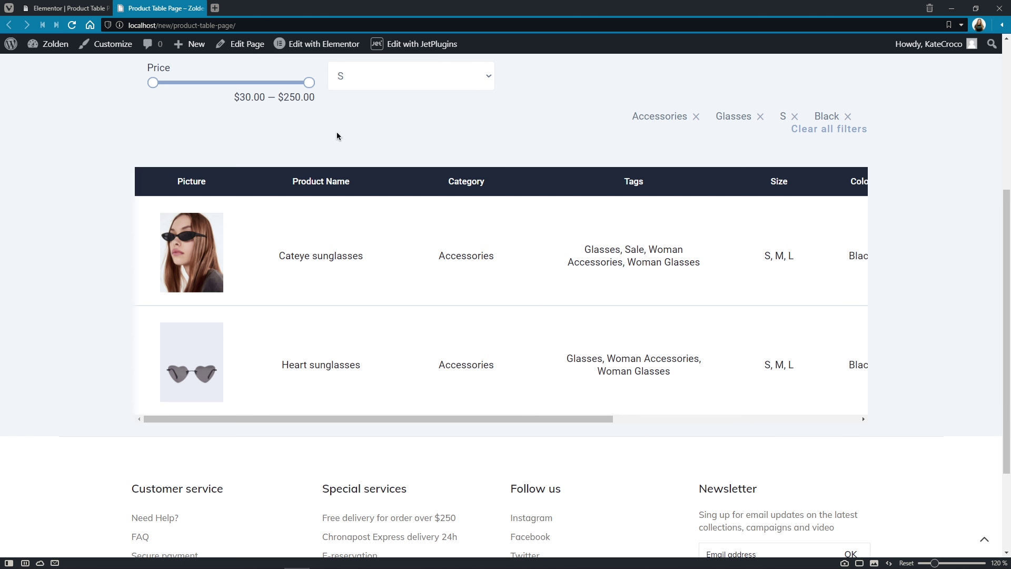
mouse_move(309, 82)
left_mouse_down()
mouse_move(163, 89)
mouse_move(322, 82)
left_mouse_up()
left_click(806, 129)
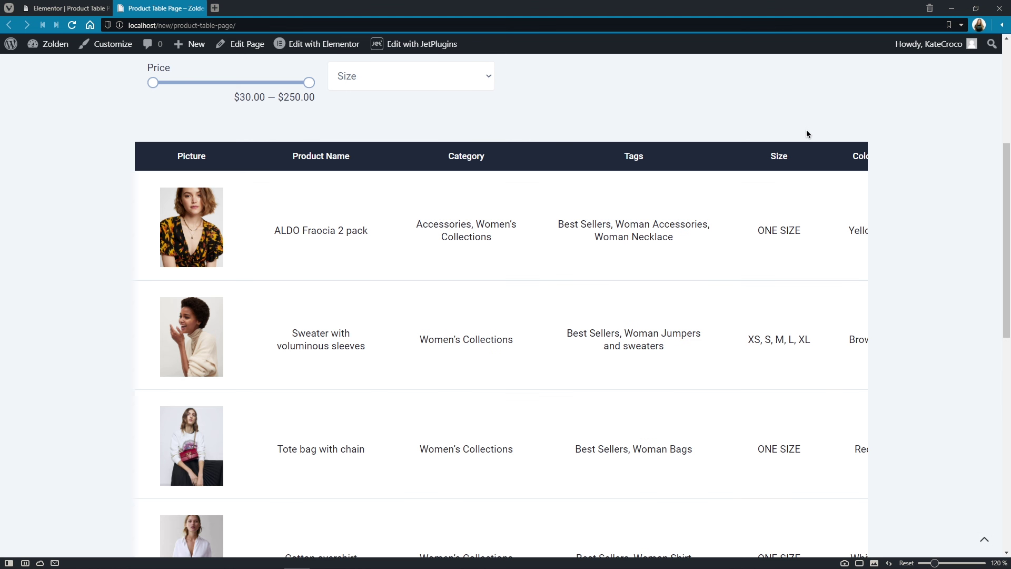